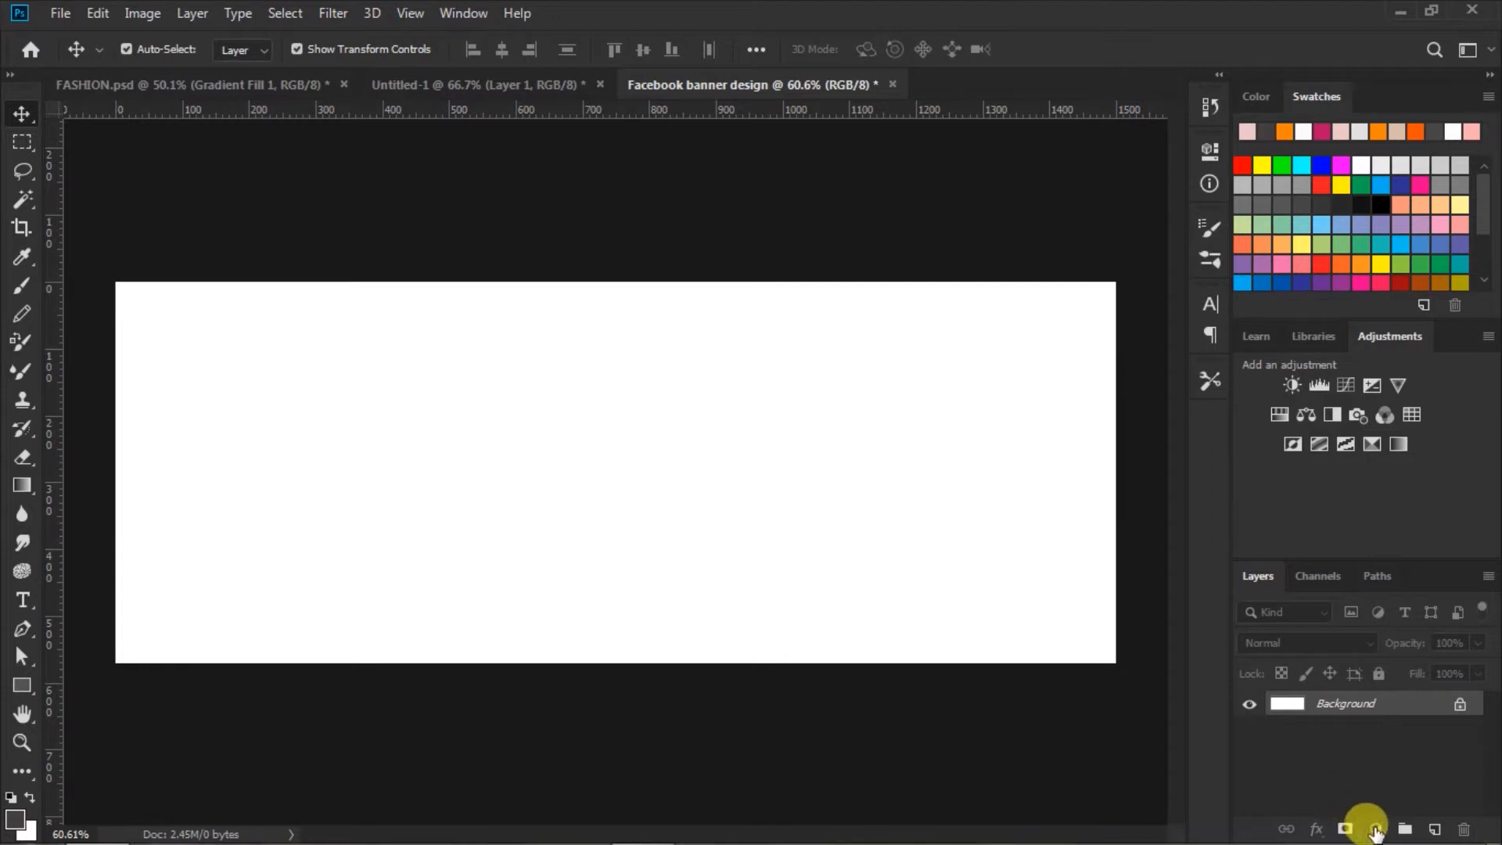
# Add a Solid Color fill layer in light gray #e1e1e1 above the banner's background
pyautogui.click(1375, 828)
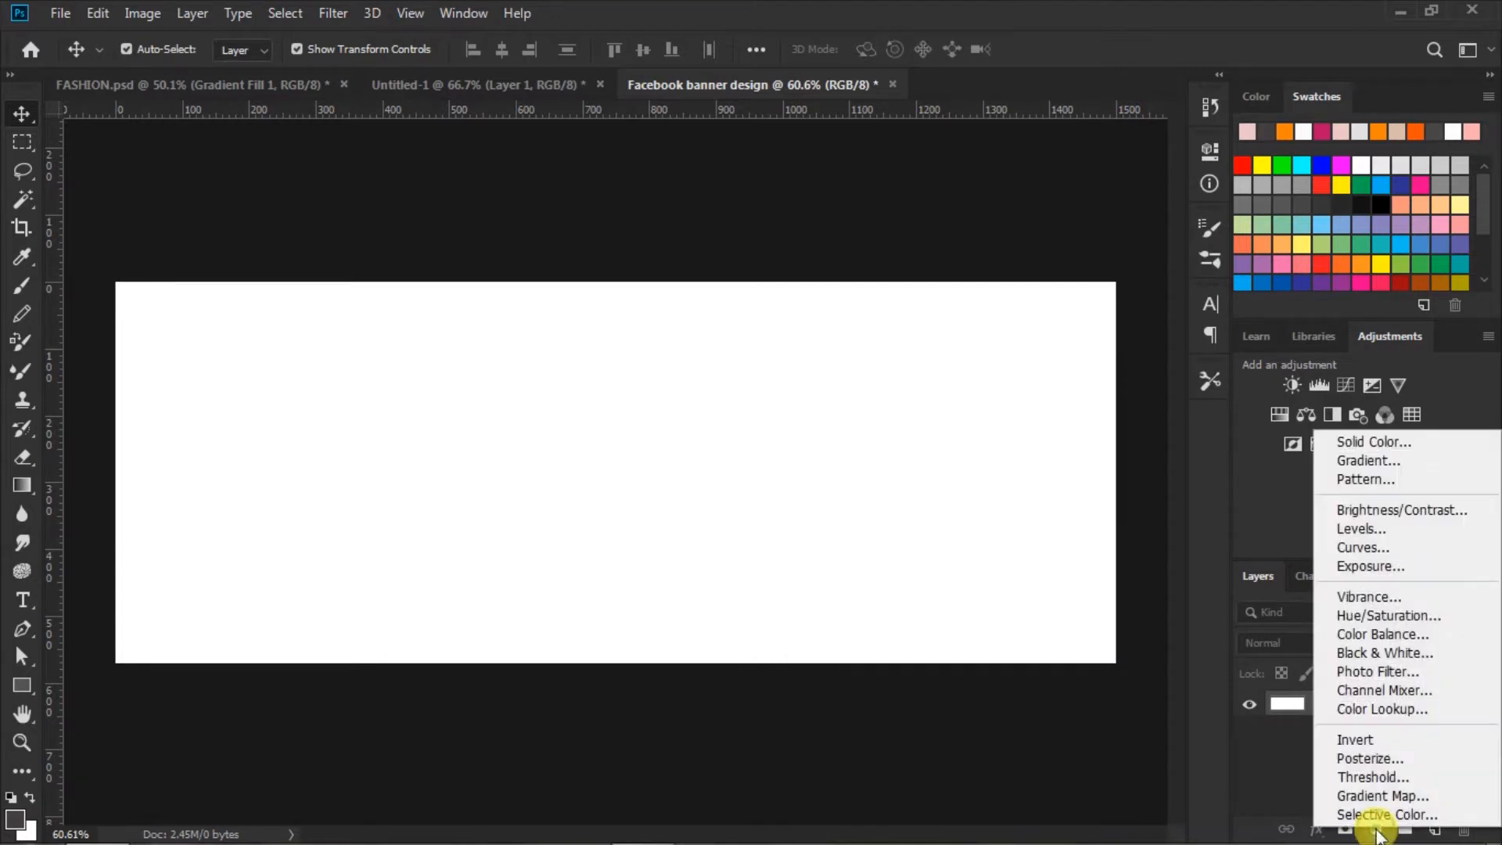
pyautogui.click(1355, 439)
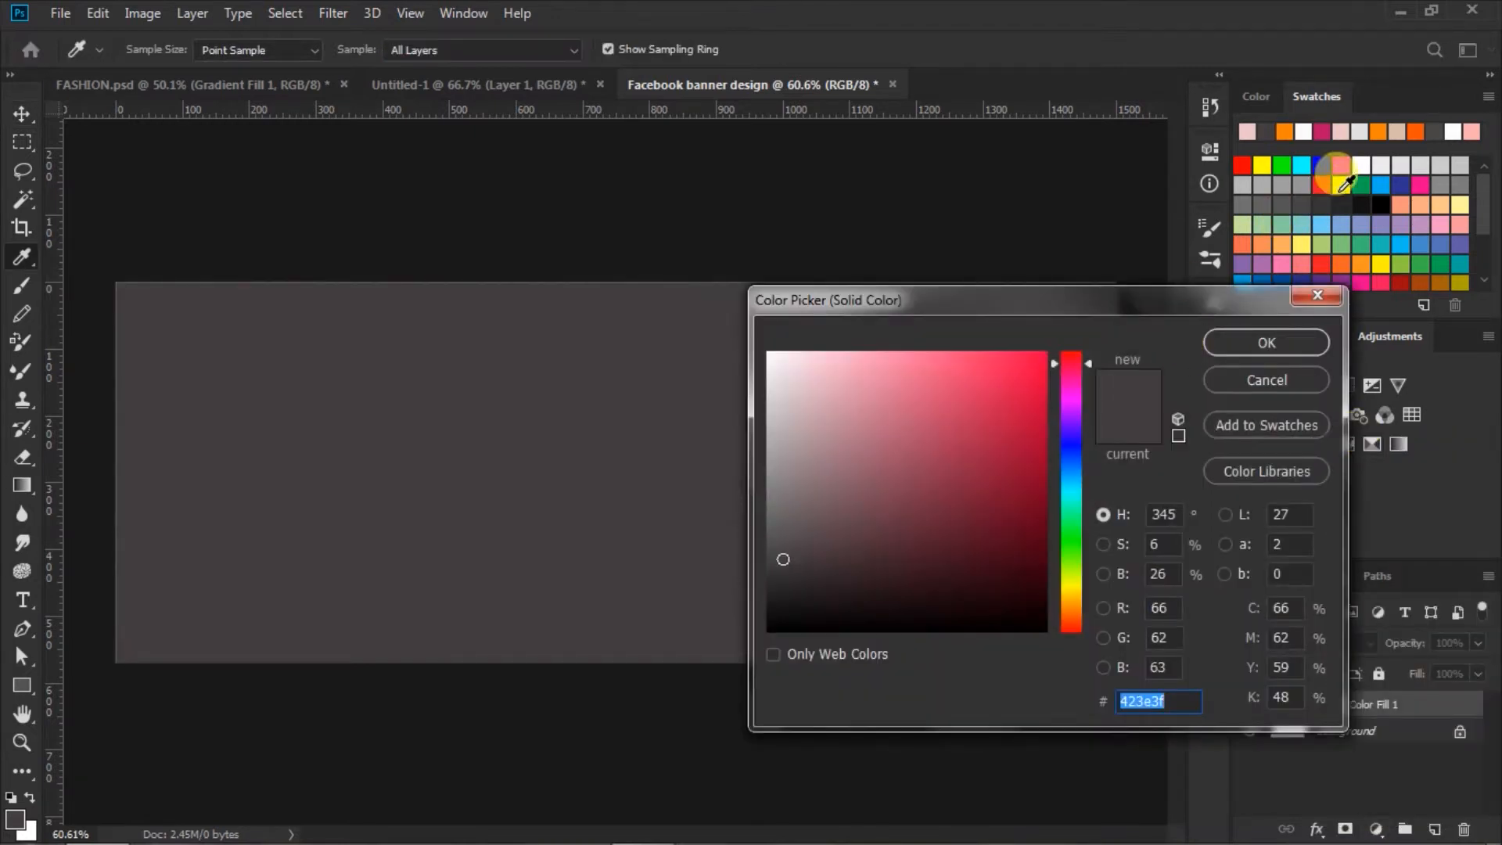
pyautogui.click(1360, 132)
pyautogui.click(1172, 698)
pyautogui.moveTo(1172, 699); pyautogui.dragTo(858, 703)
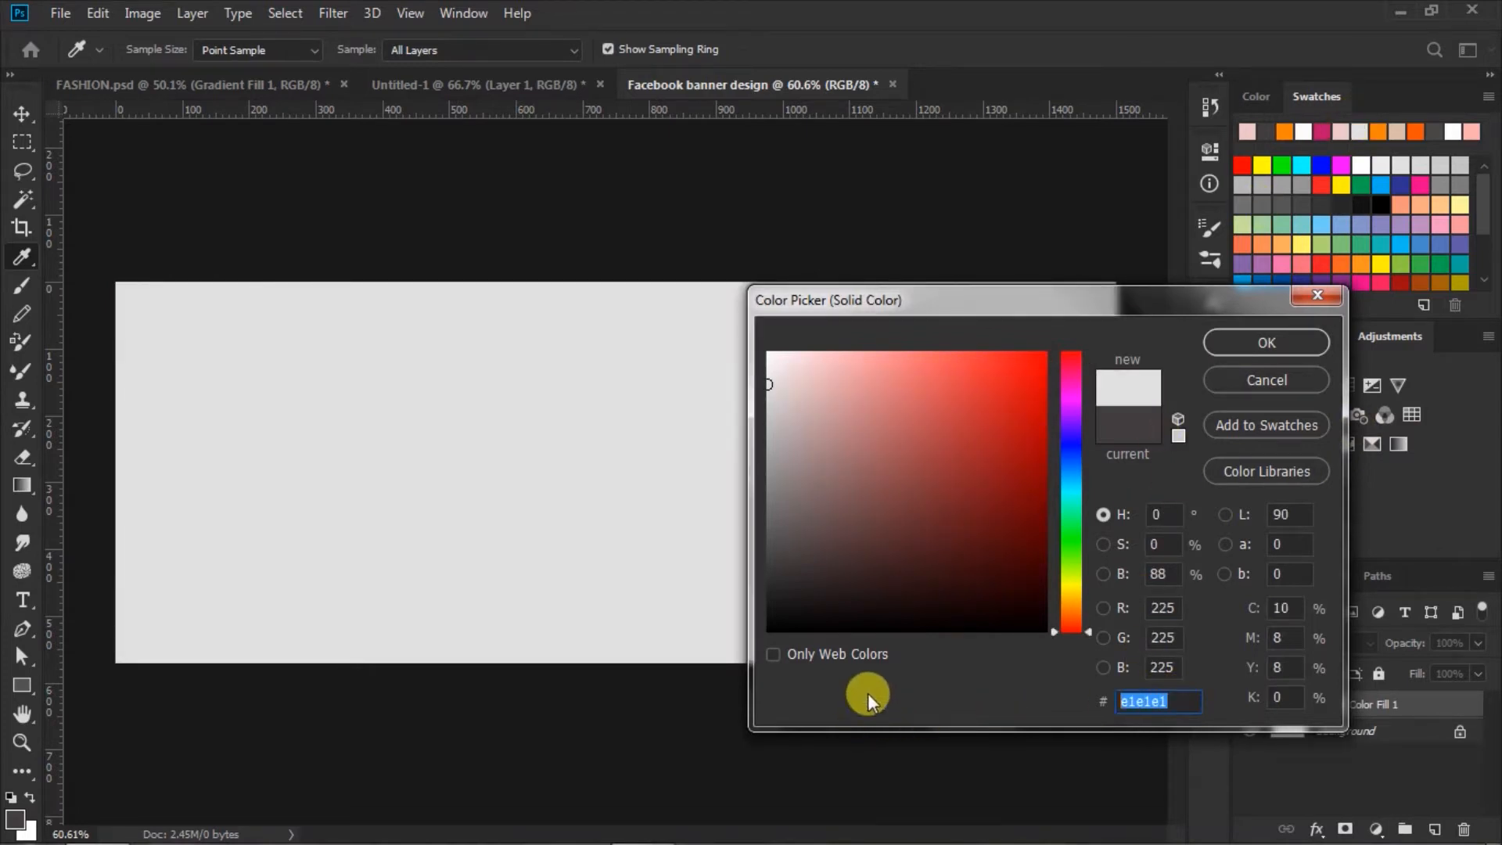
pyautogui.click(1266, 341)
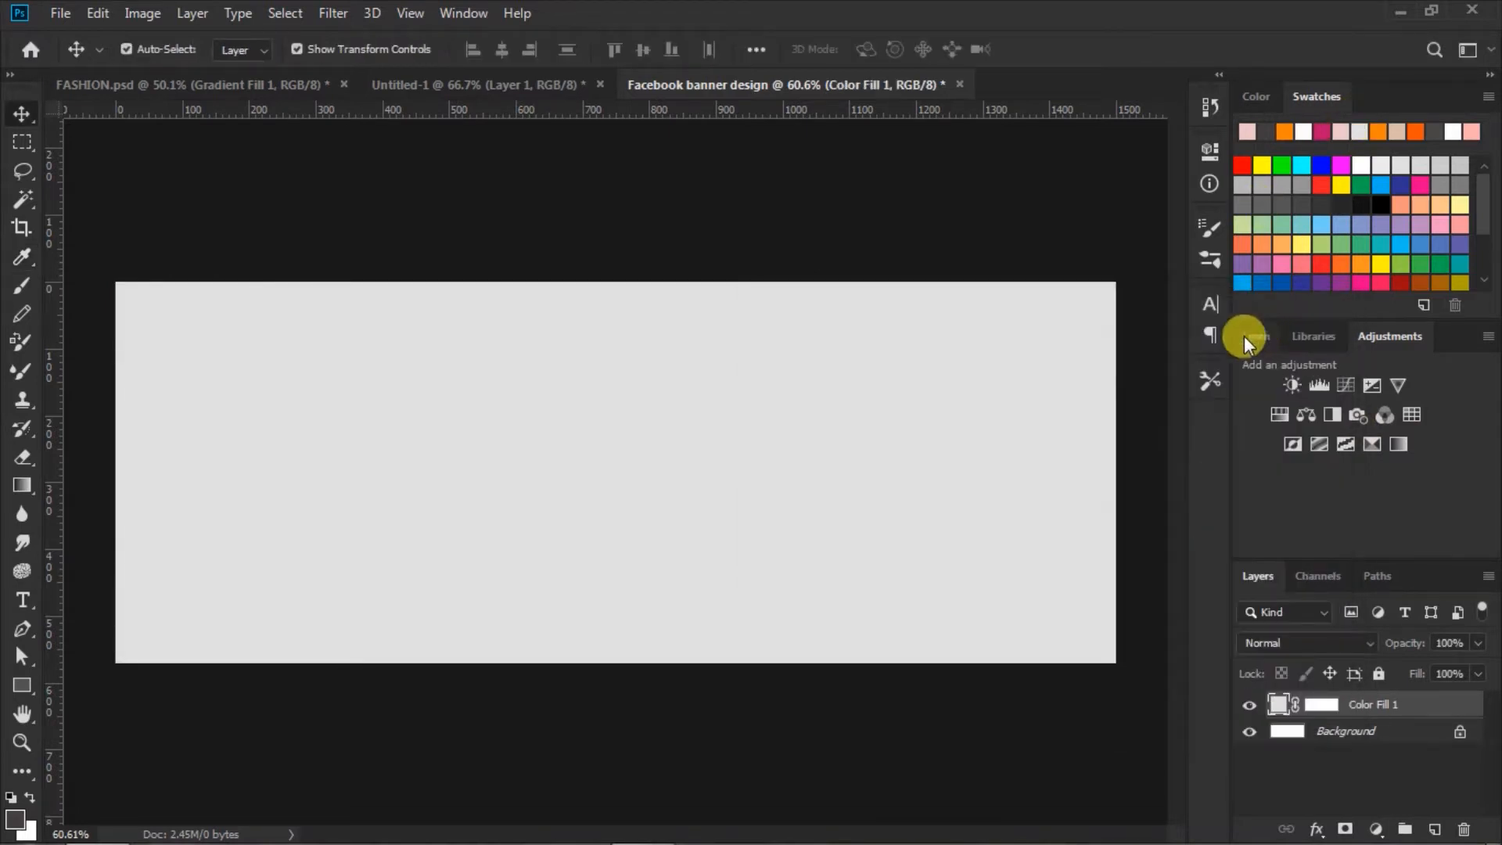
pyautogui.click(1017, 242)
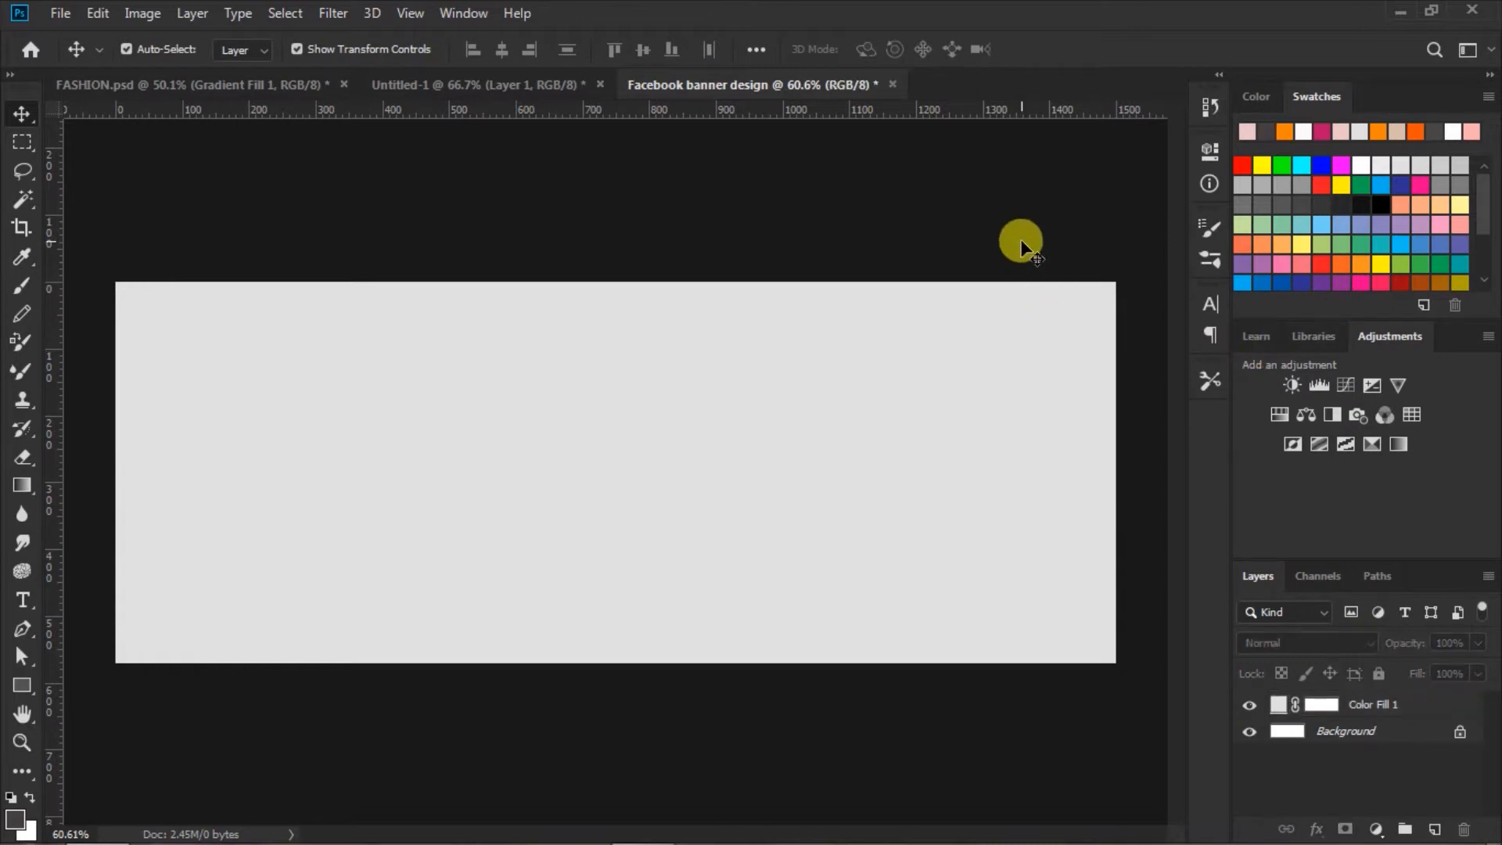
# Bring the woman cutout from Untitled-1 into the Facebook banner design and position it slightly right of center with her head at the top edge
pyautogui.click(547, 86)
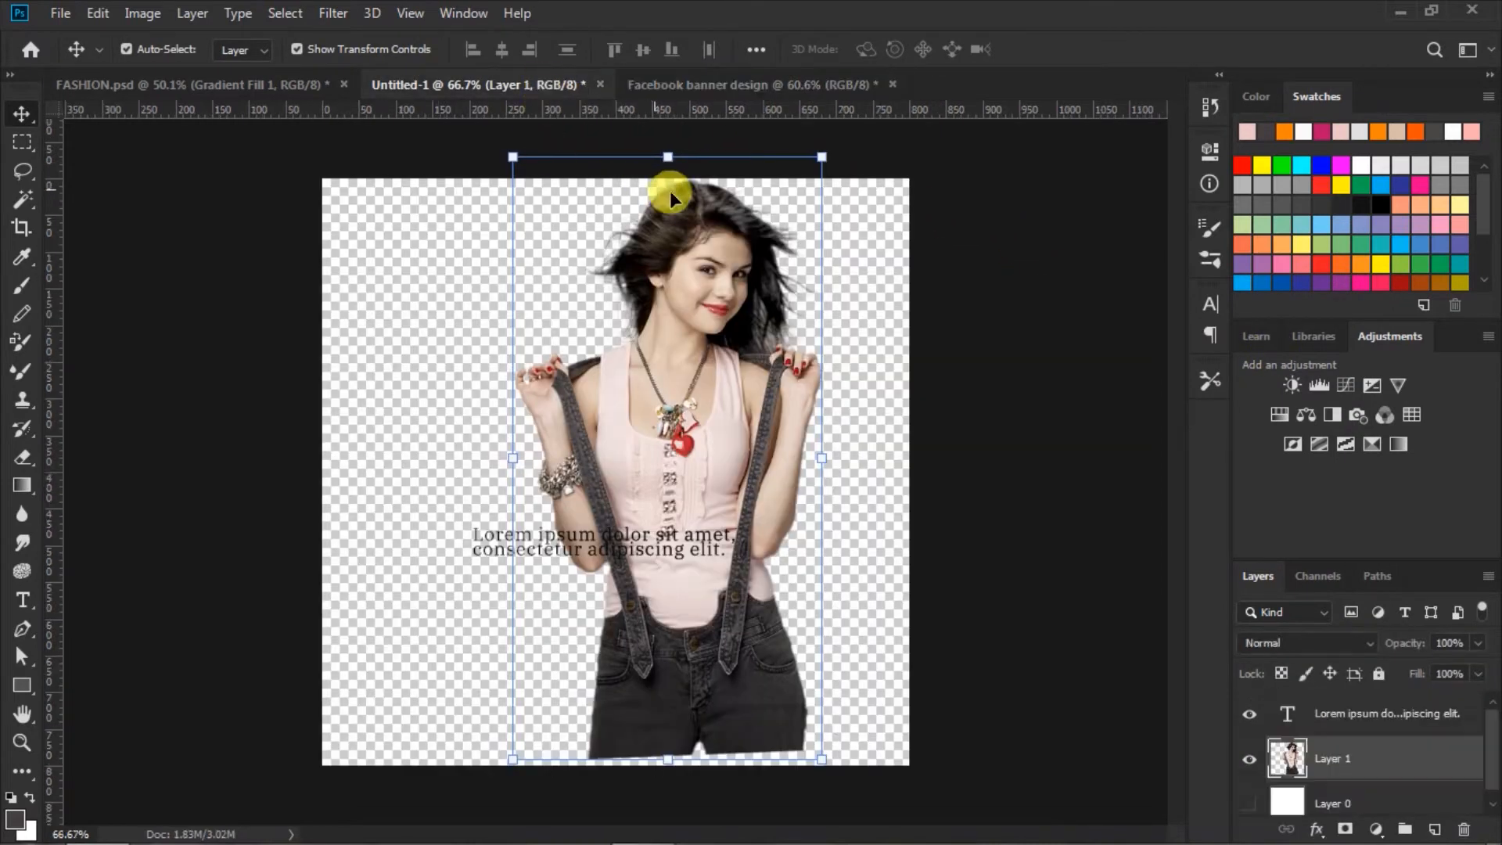
pyautogui.moveTo(680, 208); pyautogui.dragTo(715, 438)
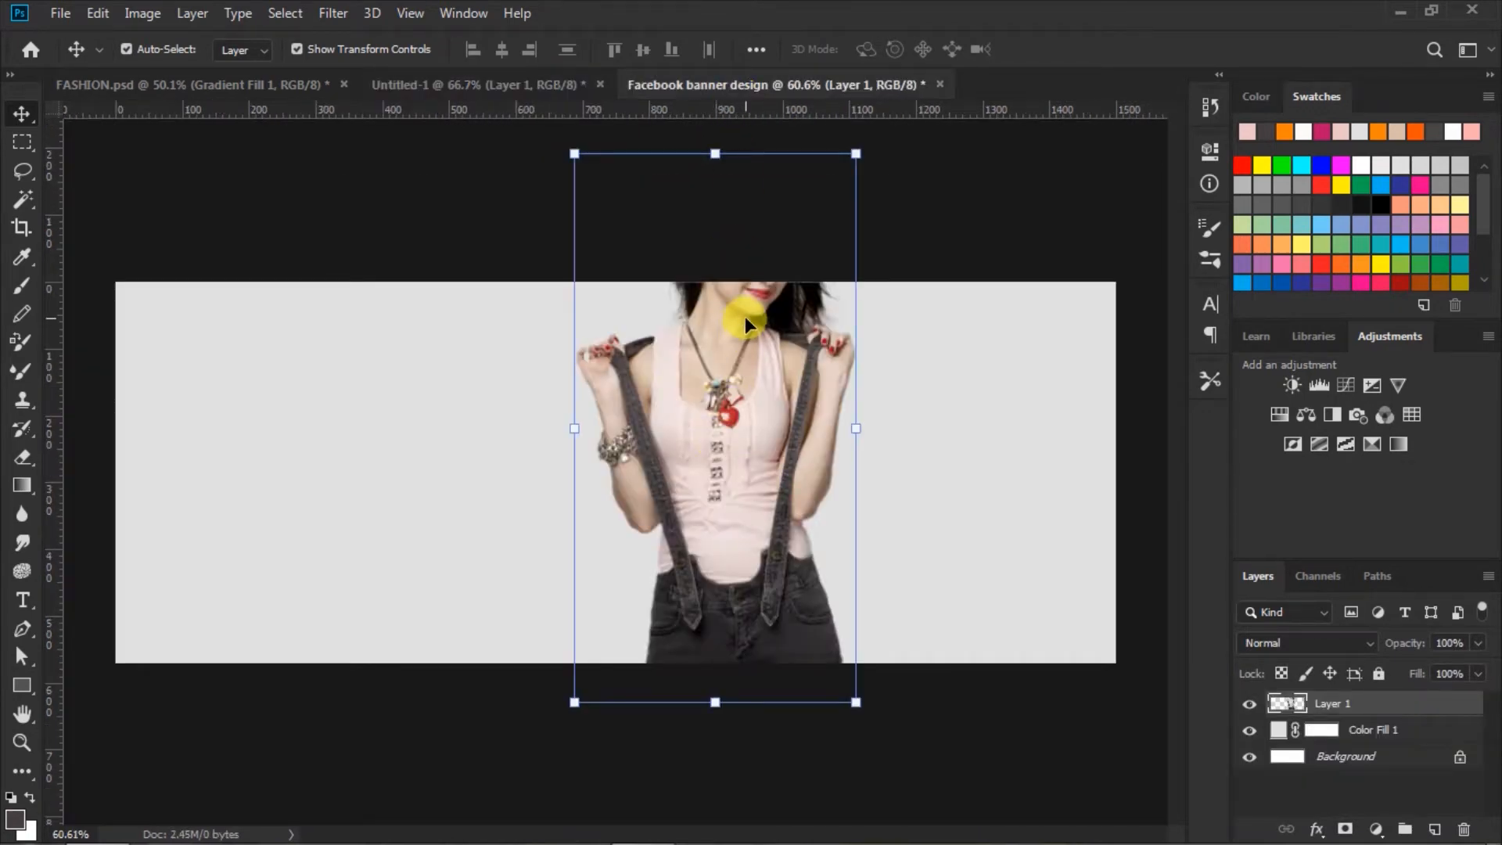
pyautogui.moveTo(744, 334); pyautogui.dragTo(739, 415)
pyautogui.press('Up')
pyautogui.press('Up')
pyautogui.press('Up')
pyautogui.press('Up')
pyautogui.press('Up')
pyautogui.press('Up')
pyautogui.click(998, 200)
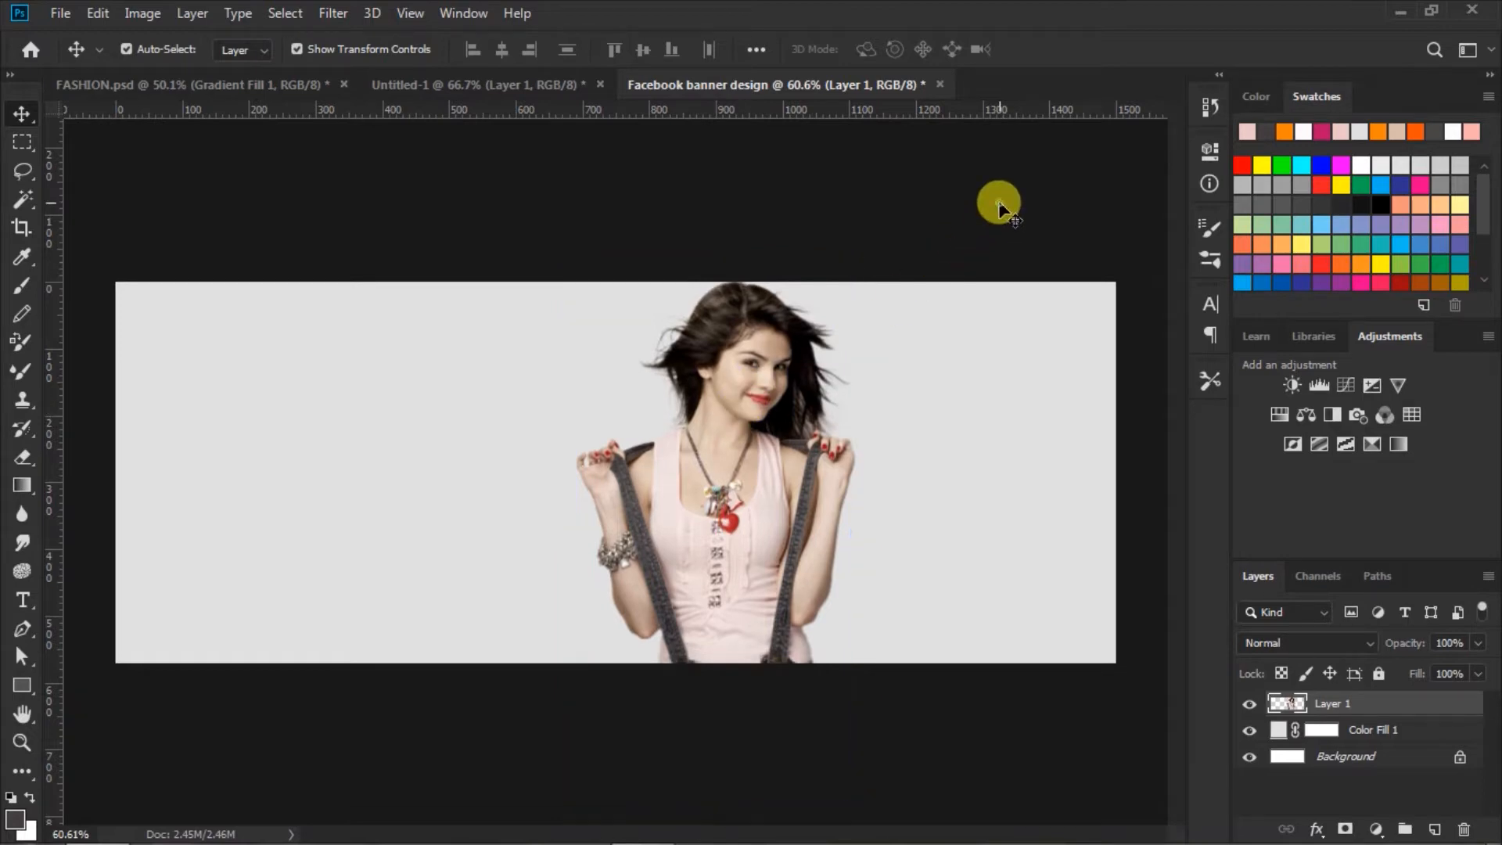
# Draw a pink #ebc7c6 rectangle about 465 × 228 px behind the woman's head, directly above the gray fill layer
pyautogui.click(1275, 727)
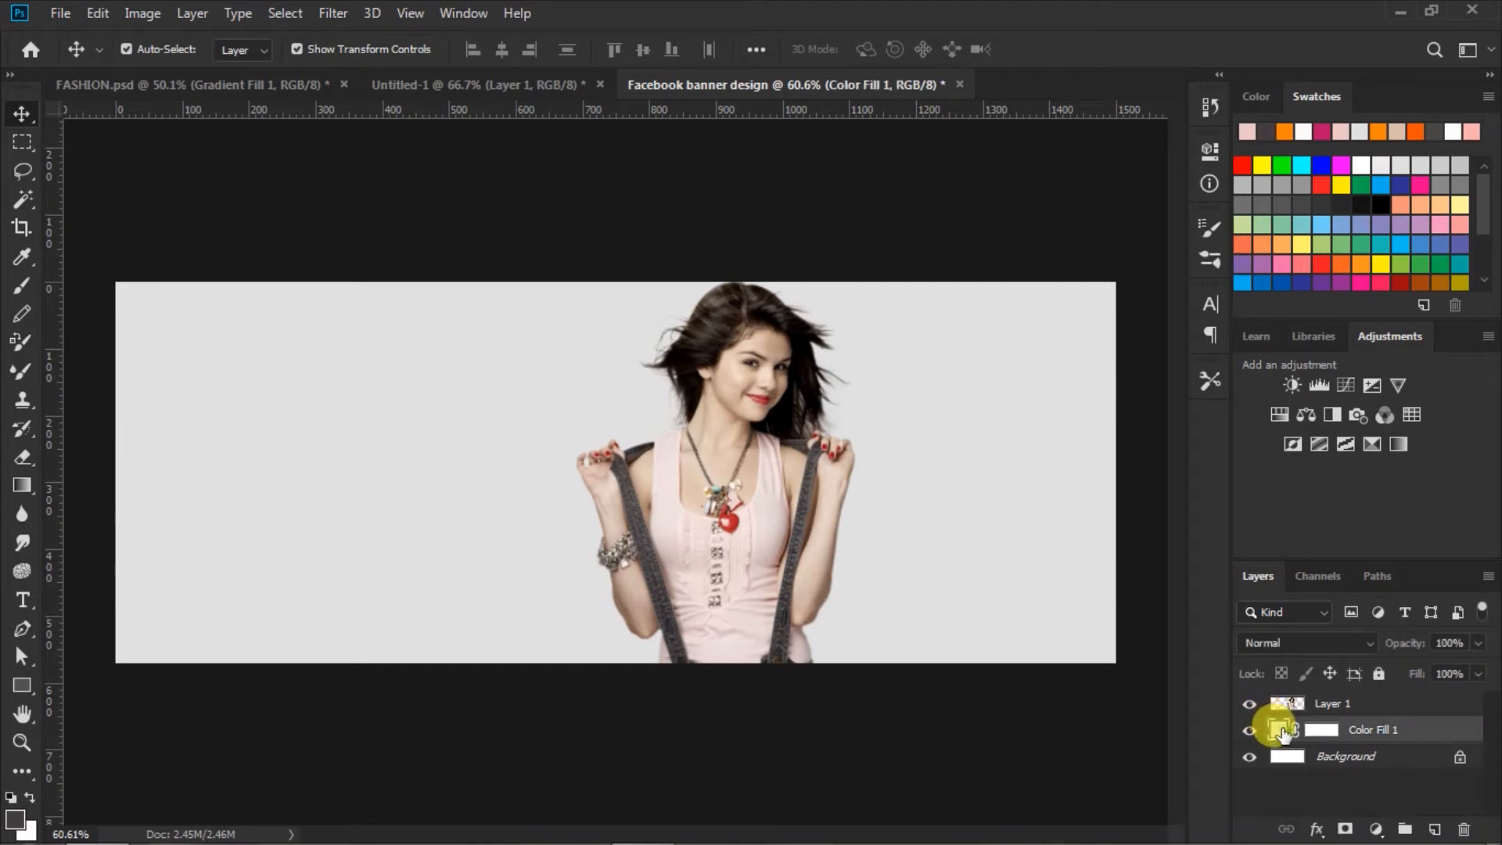
pyautogui.click(22, 686)
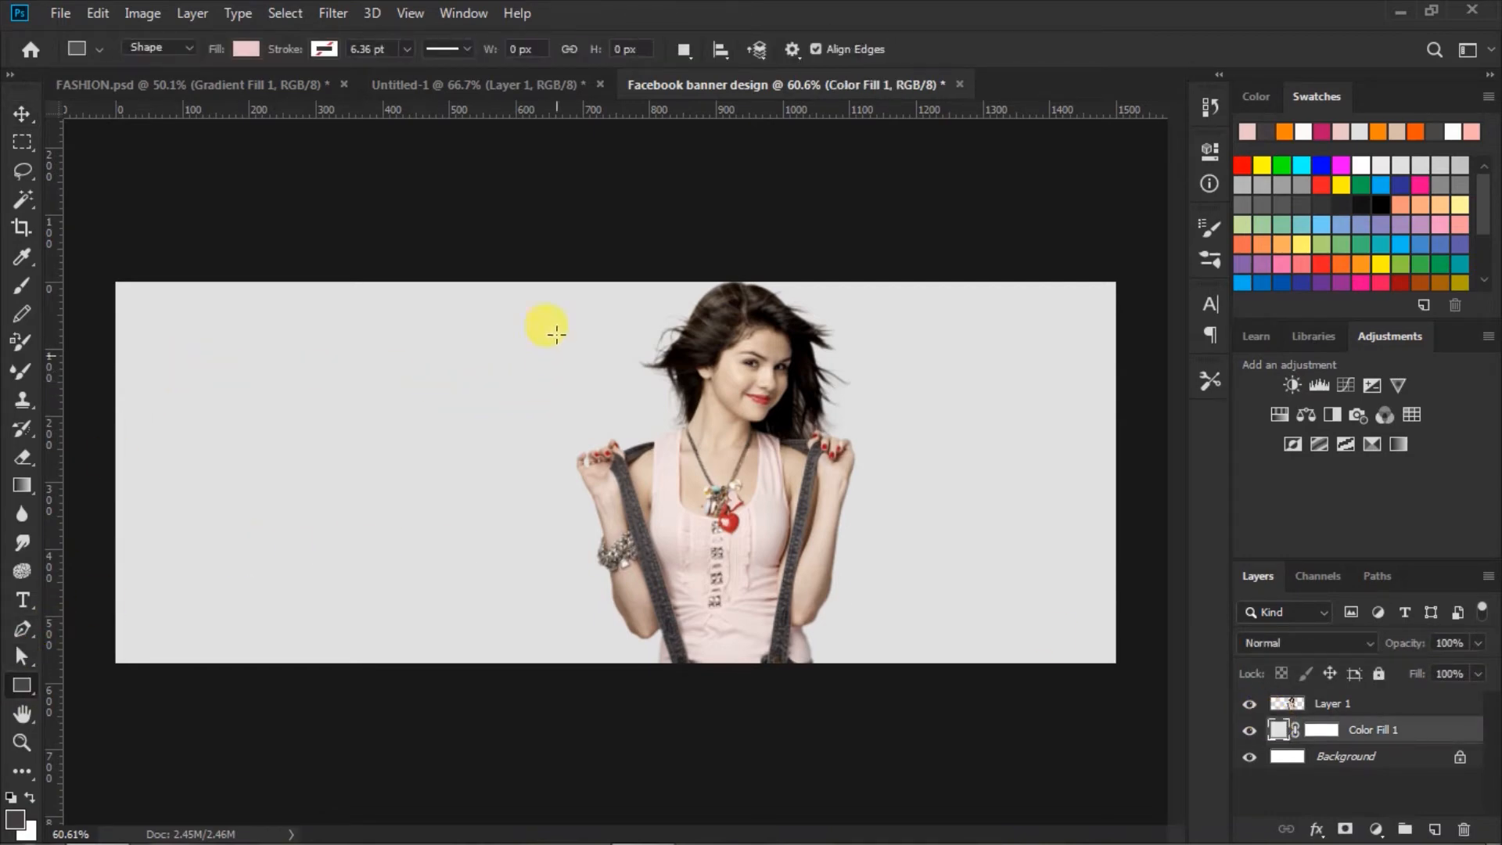
pyautogui.moveTo(568, 273); pyautogui.dragTo(878, 424)
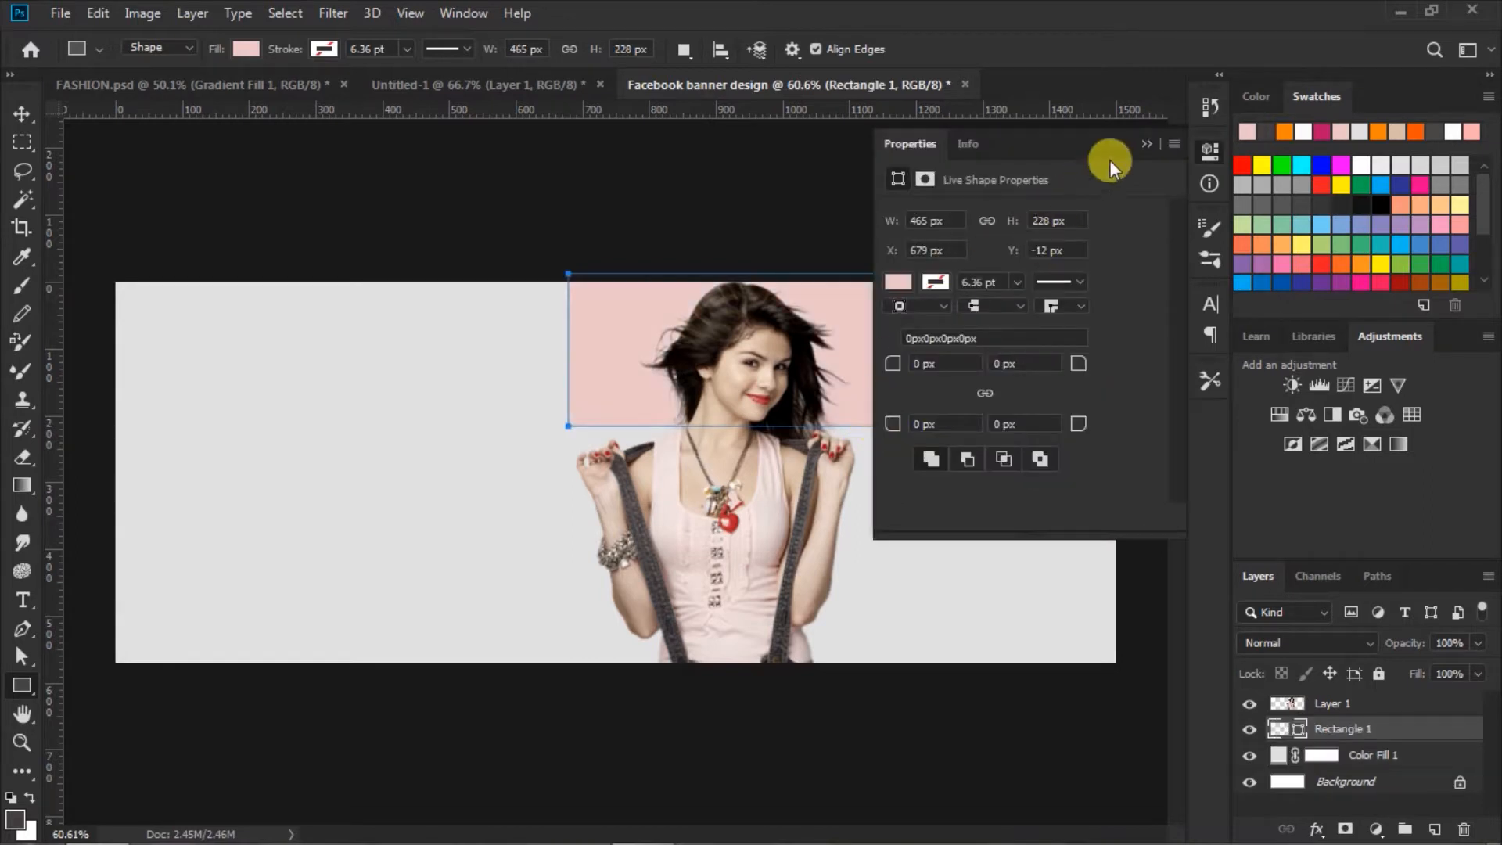
pyautogui.click(1145, 143)
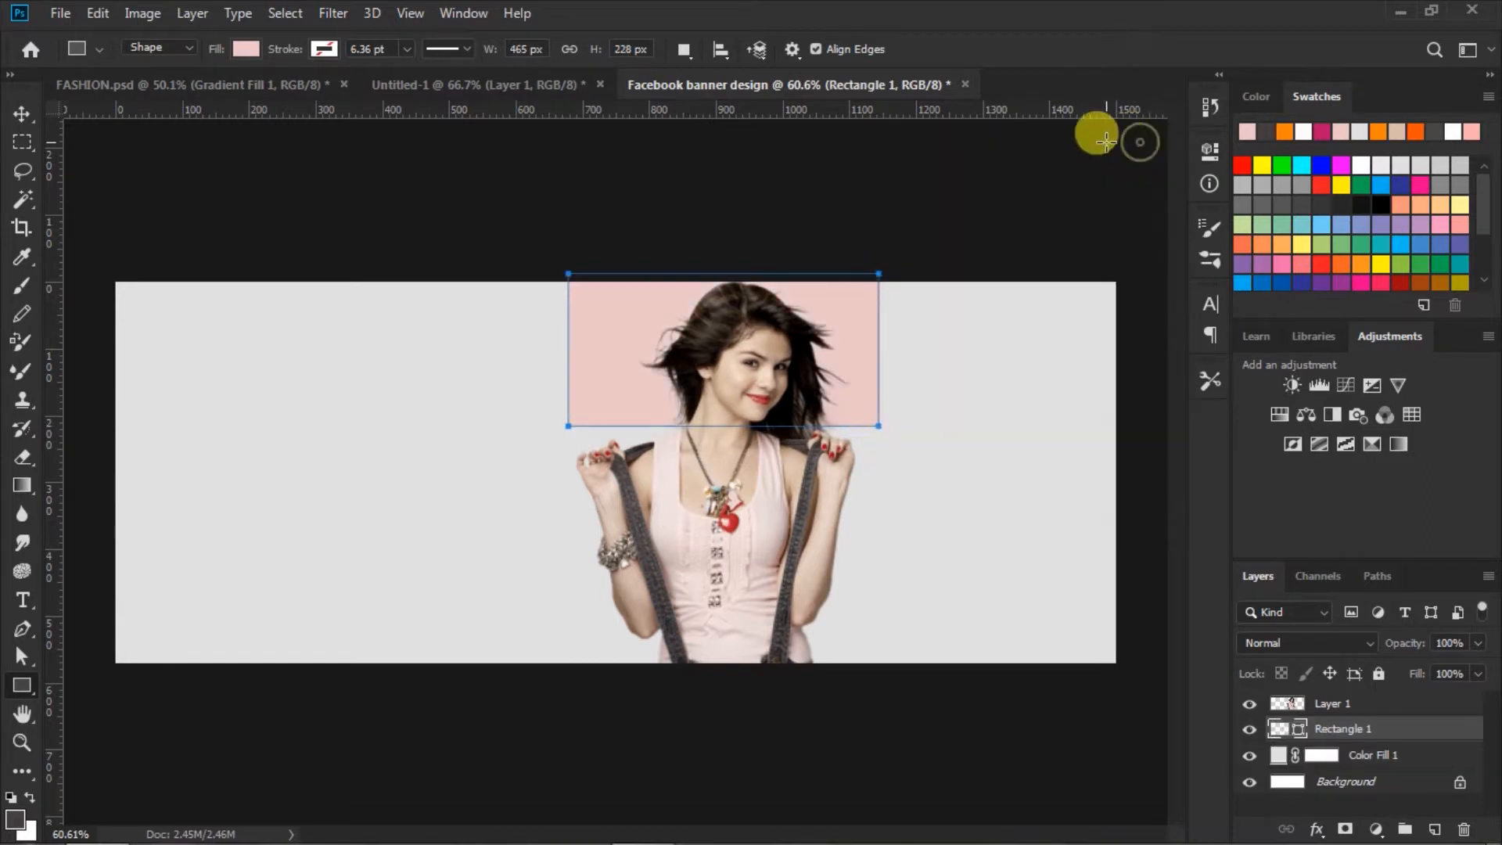
pyautogui.doubleClick(1283, 729)
pyautogui.click(1171, 700)
pyautogui.moveTo(1171, 700); pyautogui.dragTo(898, 715)
pyautogui.click(1241, 343)
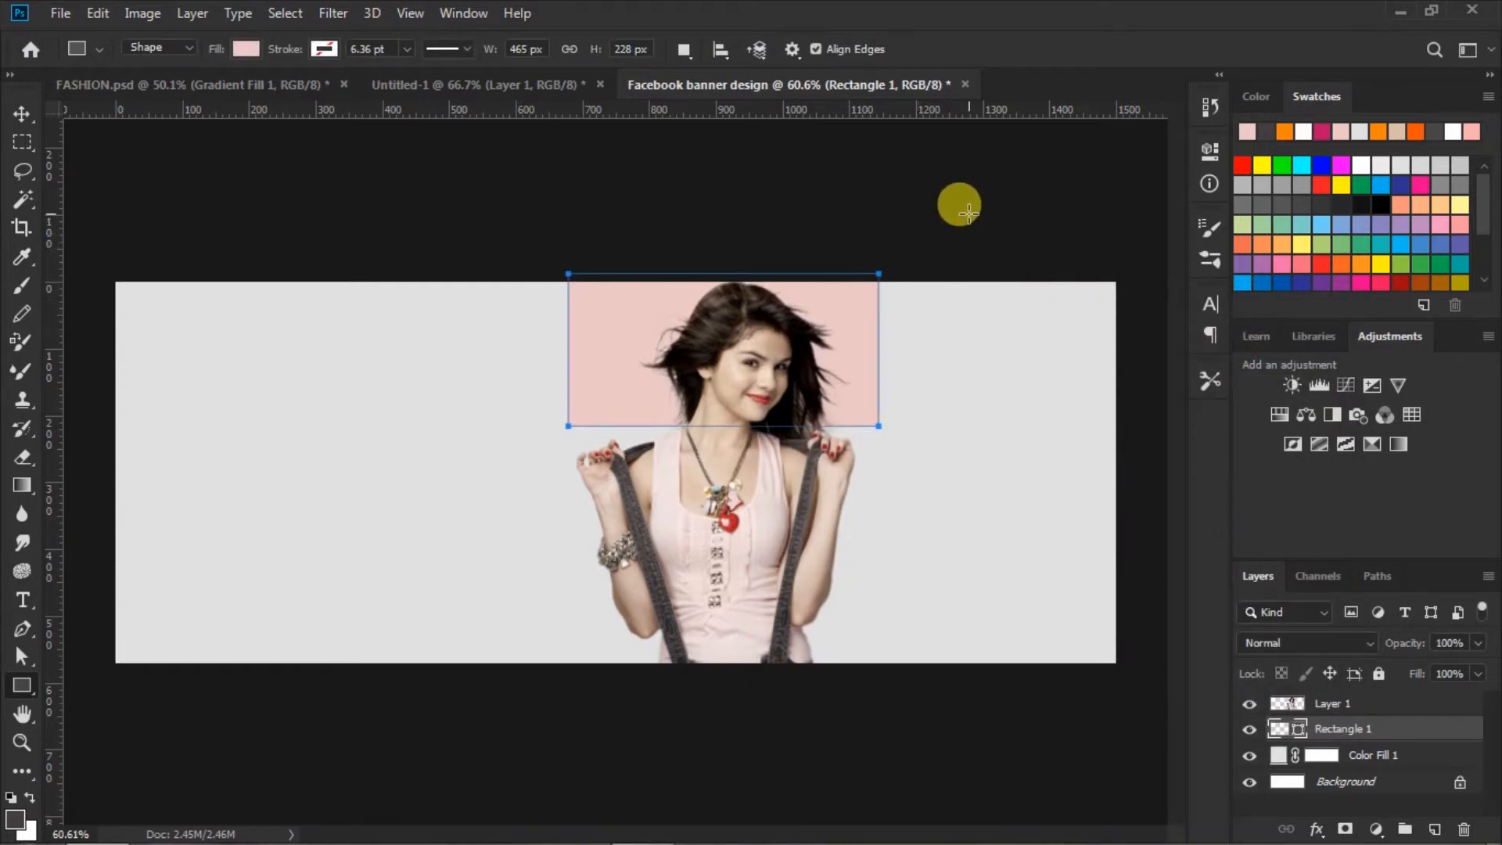
# Duplicate the pink rectangle just below itself with a small gap and recolor the copy to tan #dabea8
pyautogui.hotkey('ctrl', 'j')
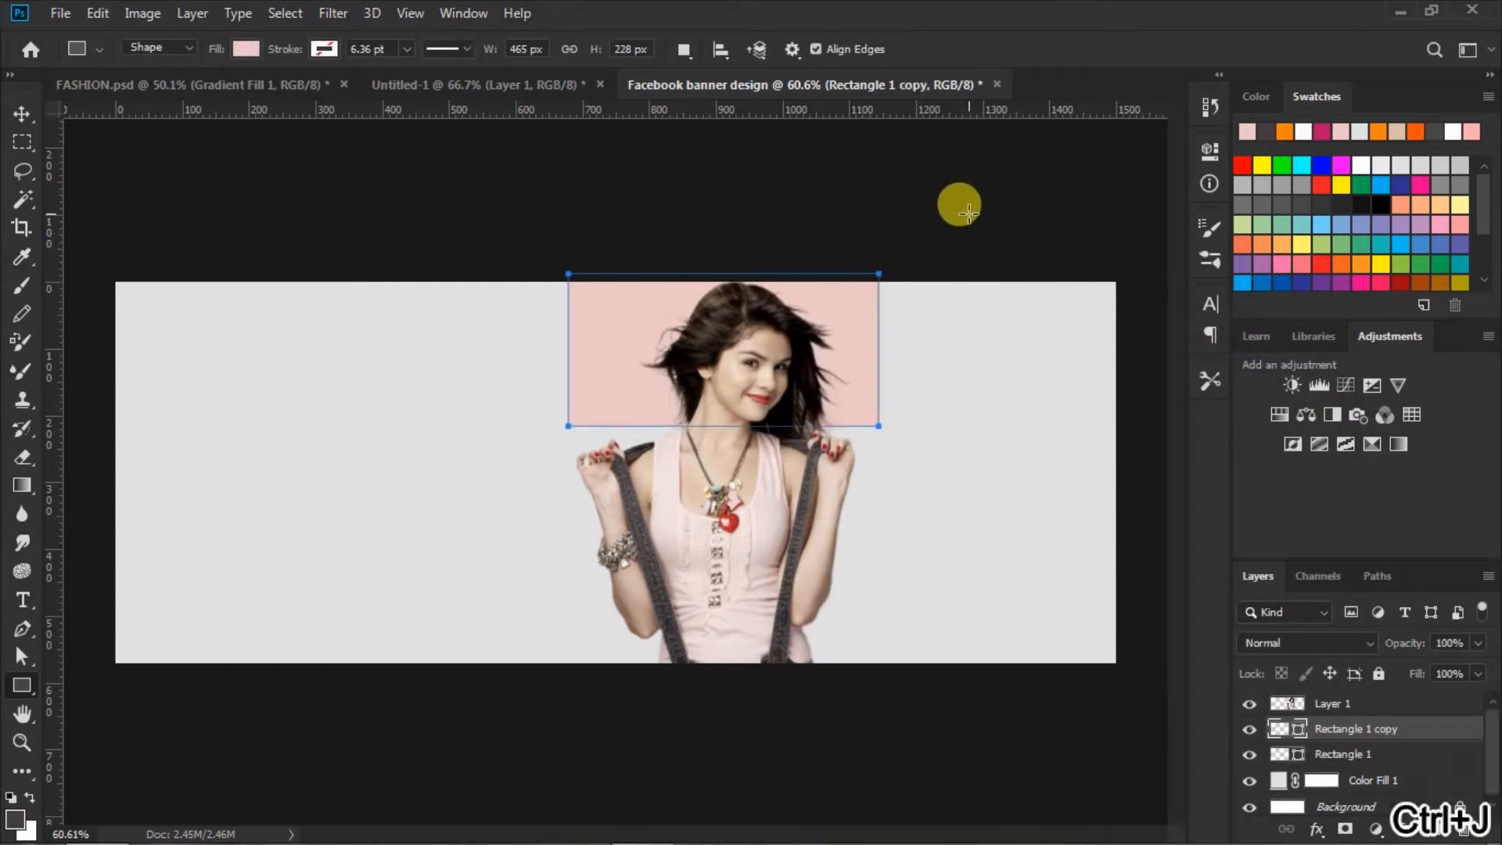
pyautogui.click(22, 114)
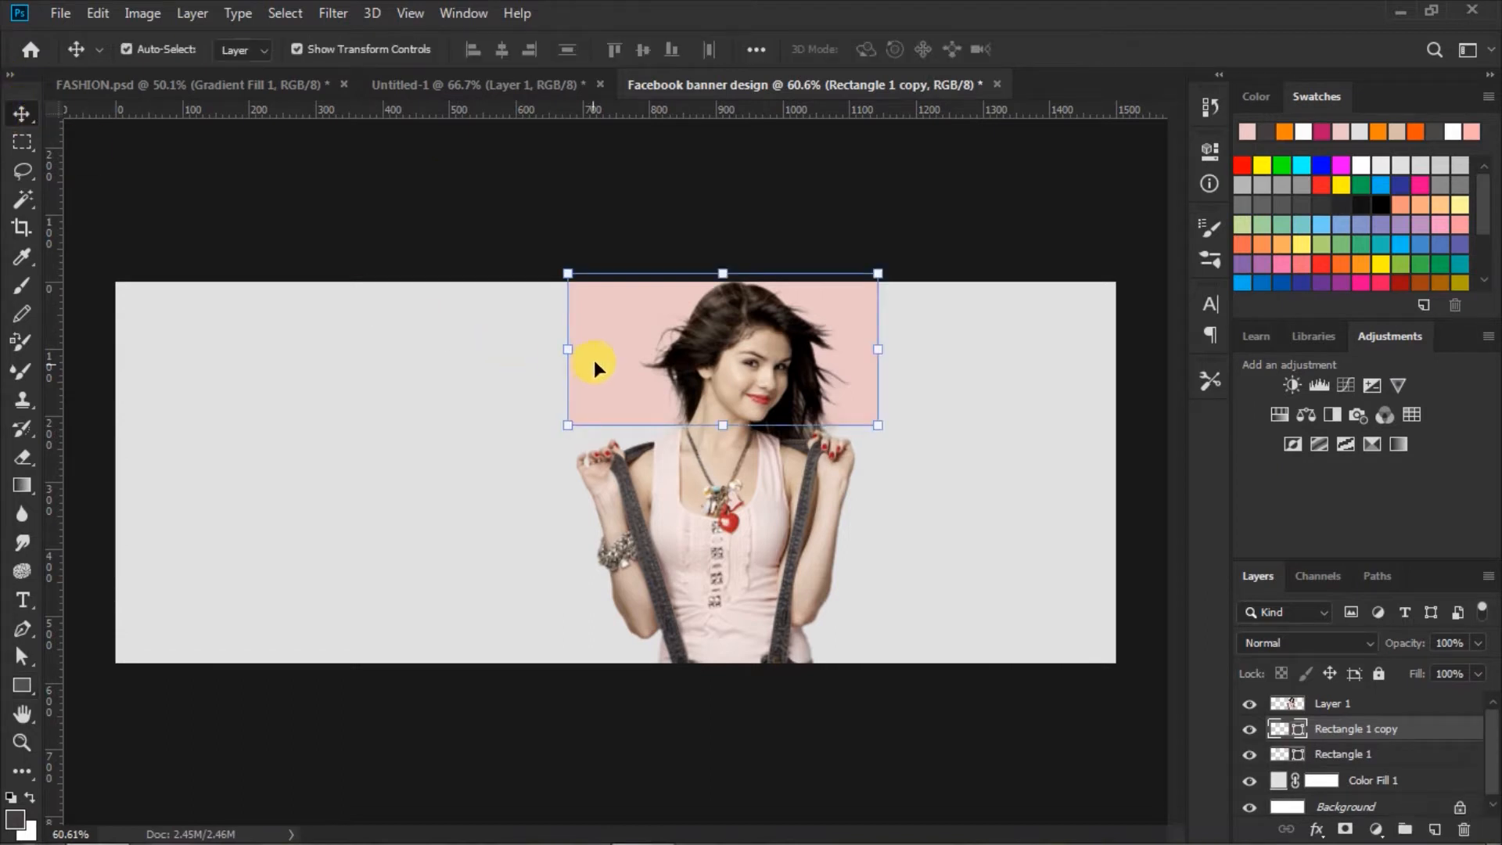
pyautogui.moveTo(631, 321); pyautogui.dragTo(632, 480)
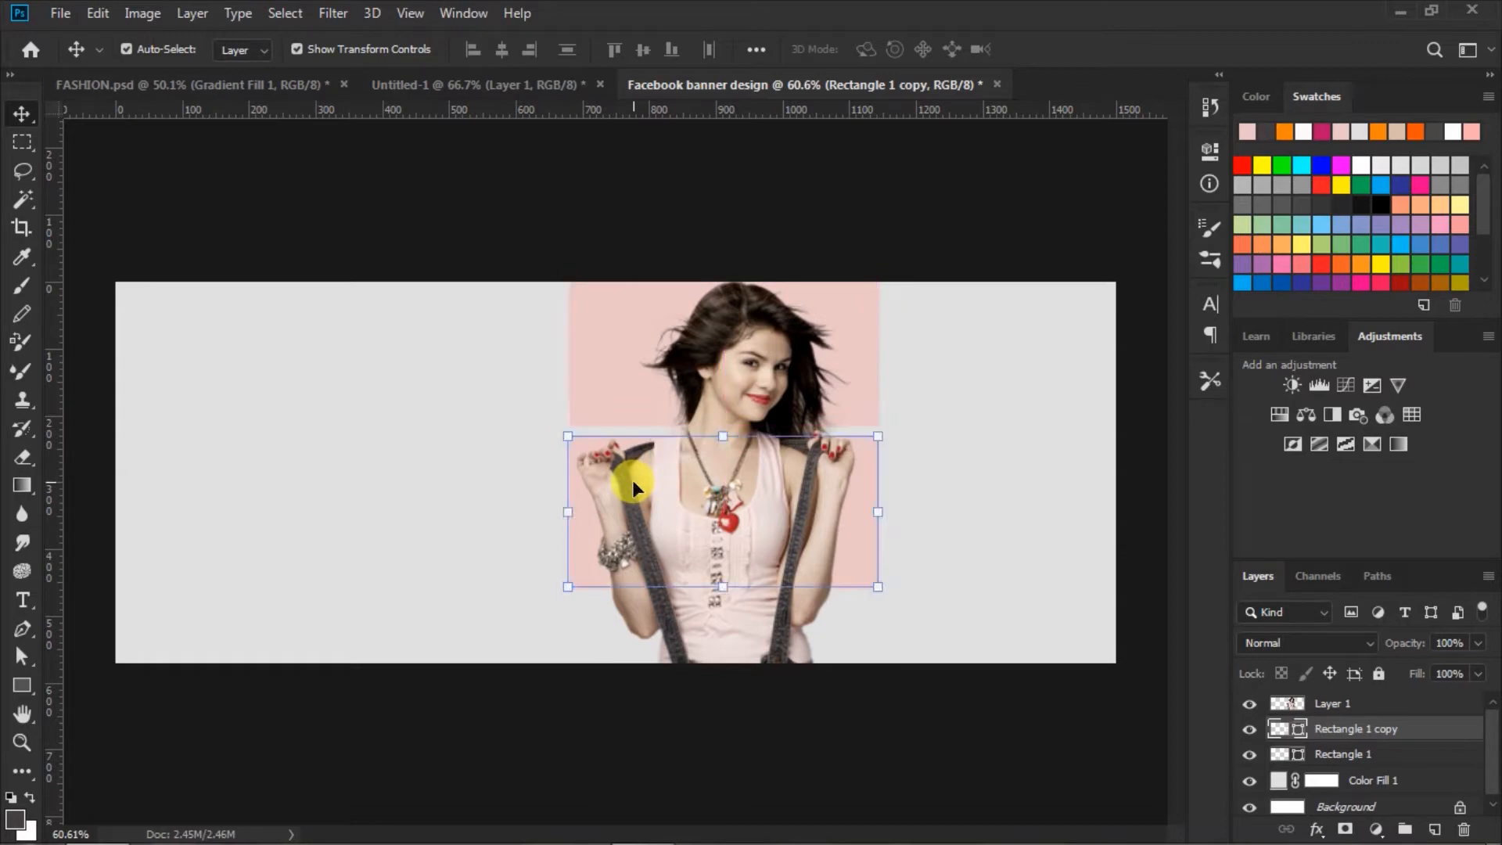
pyautogui.doubleClick(1276, 729)
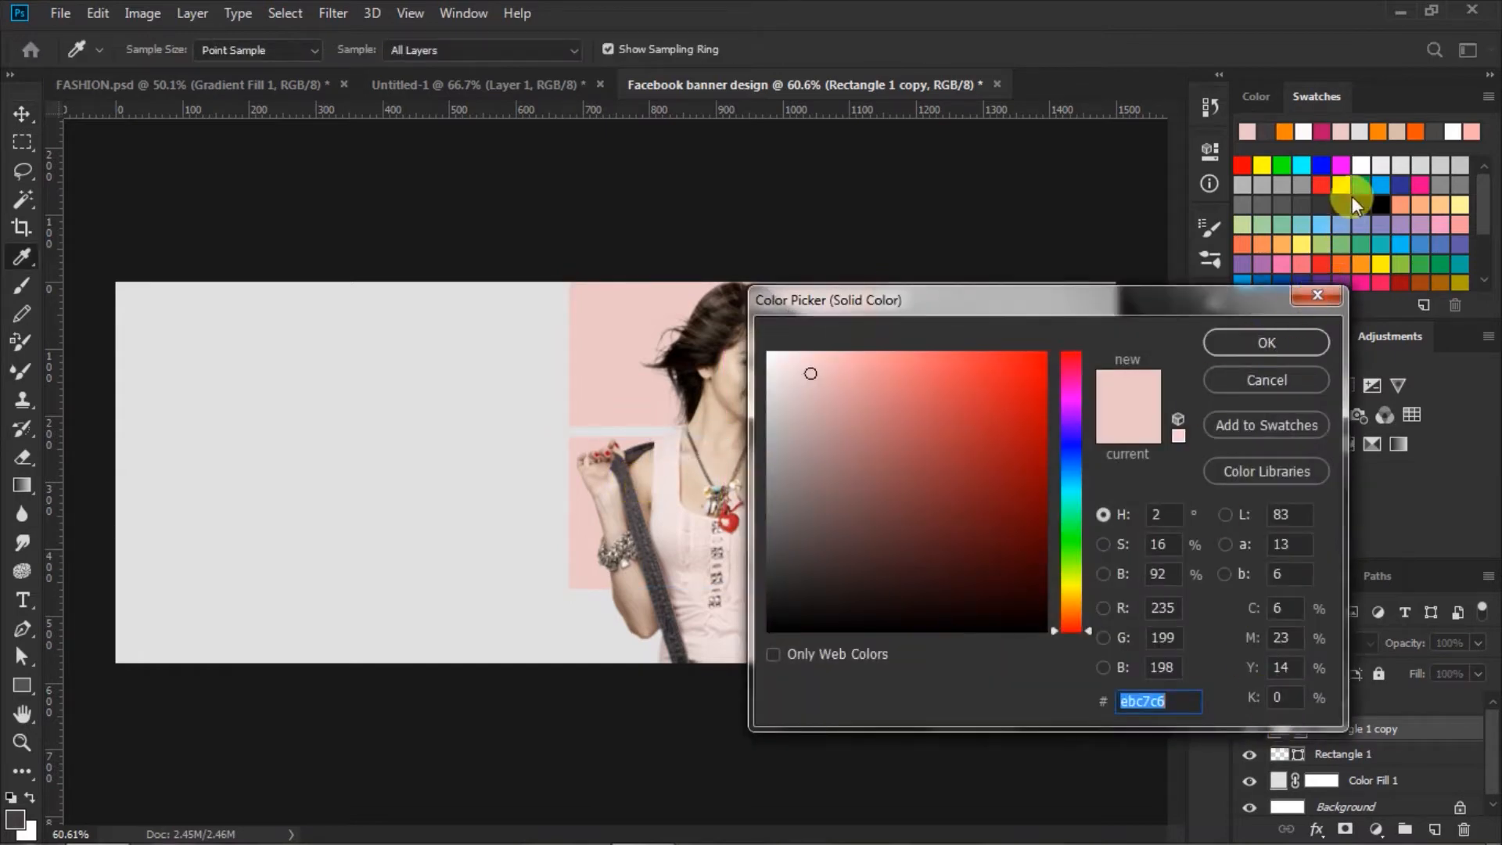
pyautogui.click(1399, 127)
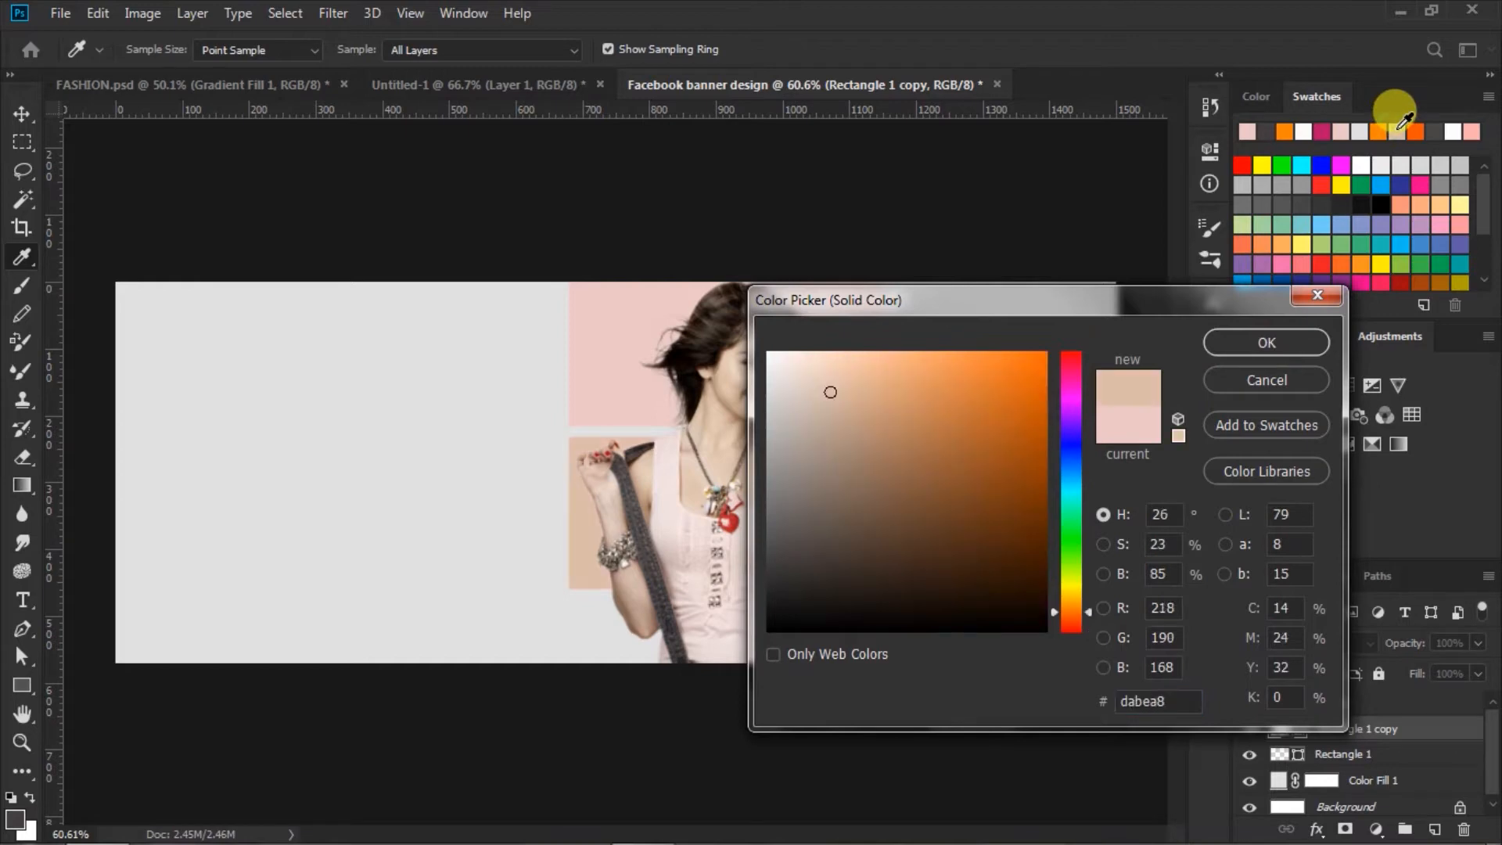
pyautogui.doubleClick(1165, 700)
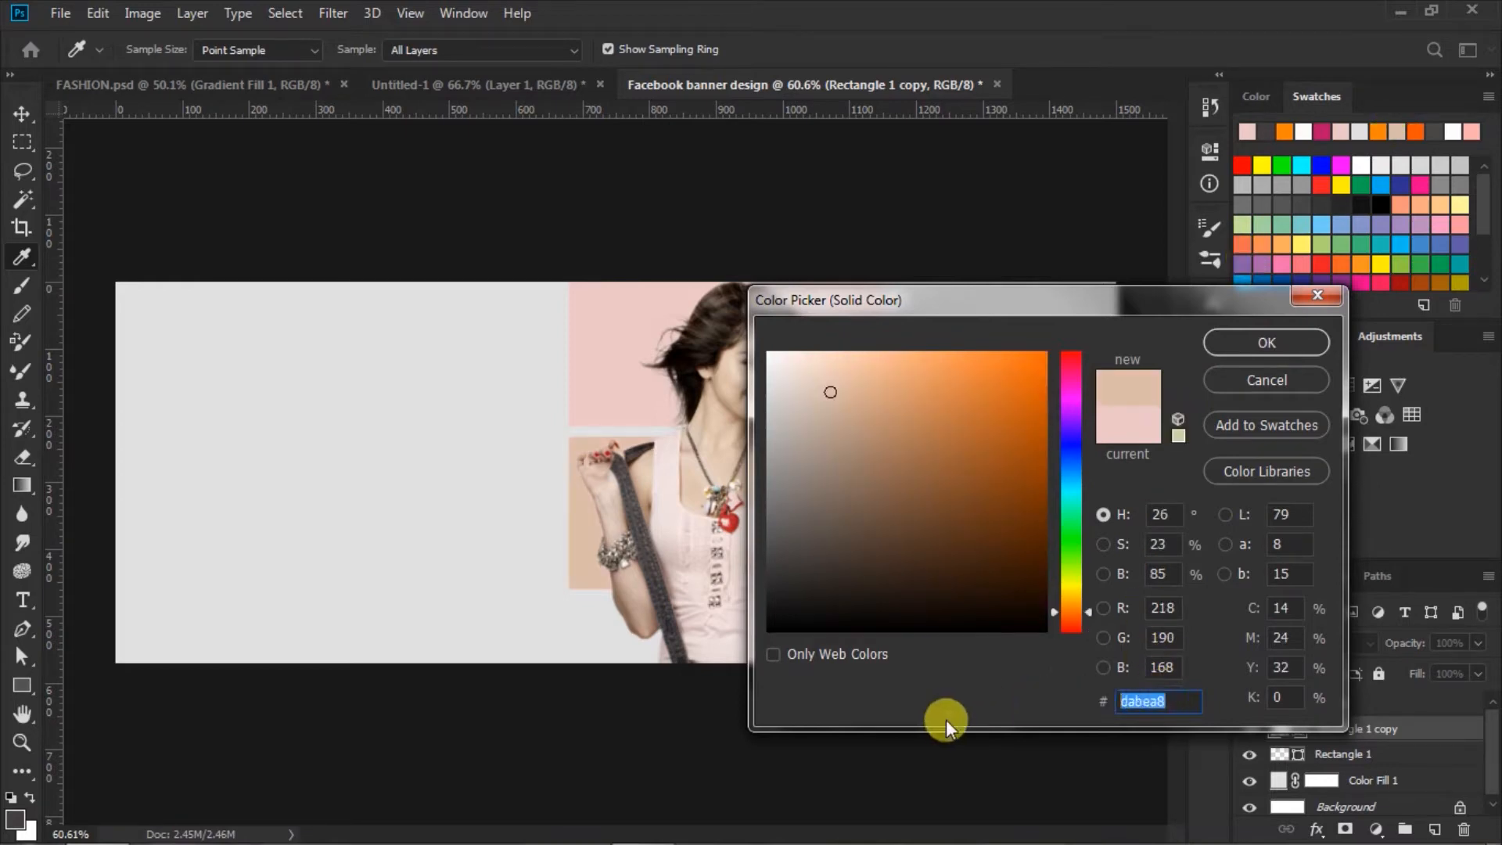
pyautogui.click(1237, 340)
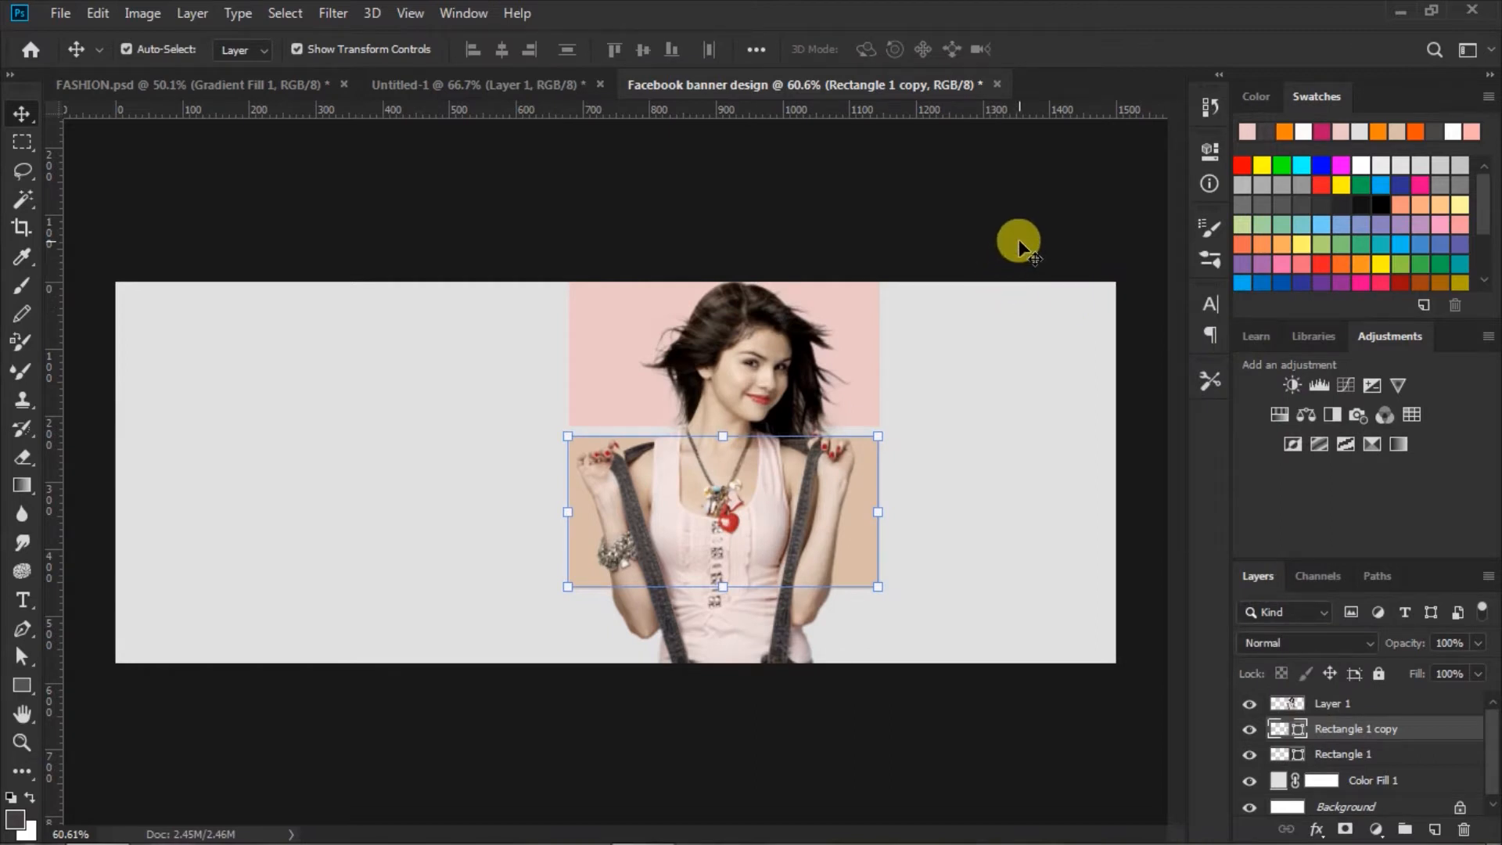
# Duplicate the tan rectangle below itself with a matching gap and recolor the copy to dusty pink #debab9
pyautogui.hotkey('ctrl', 'j')
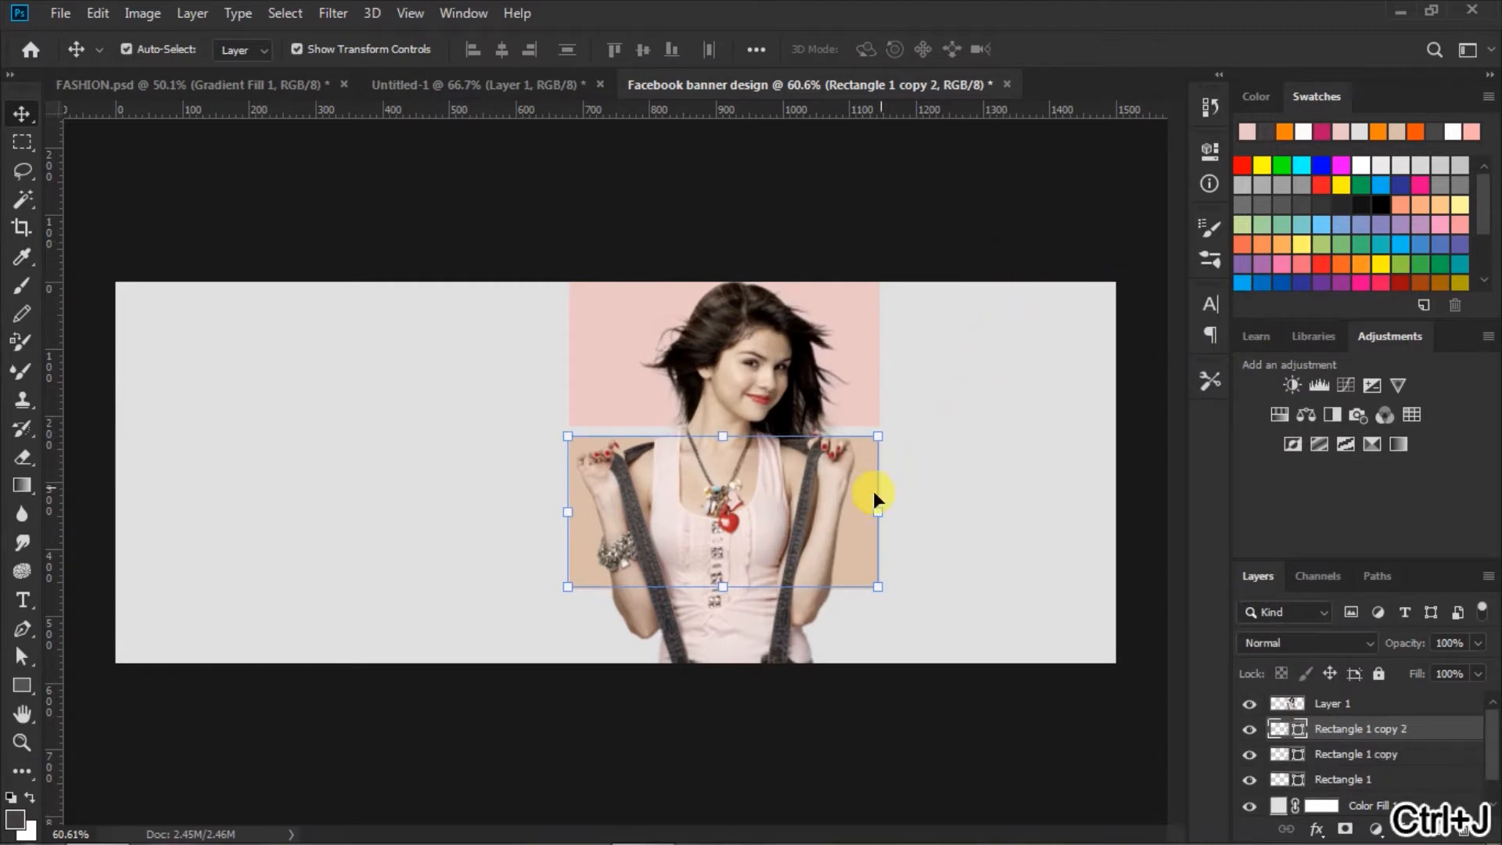
pyautogui.moveTo(861, 504); pyautogui.dragTo(861, 671)
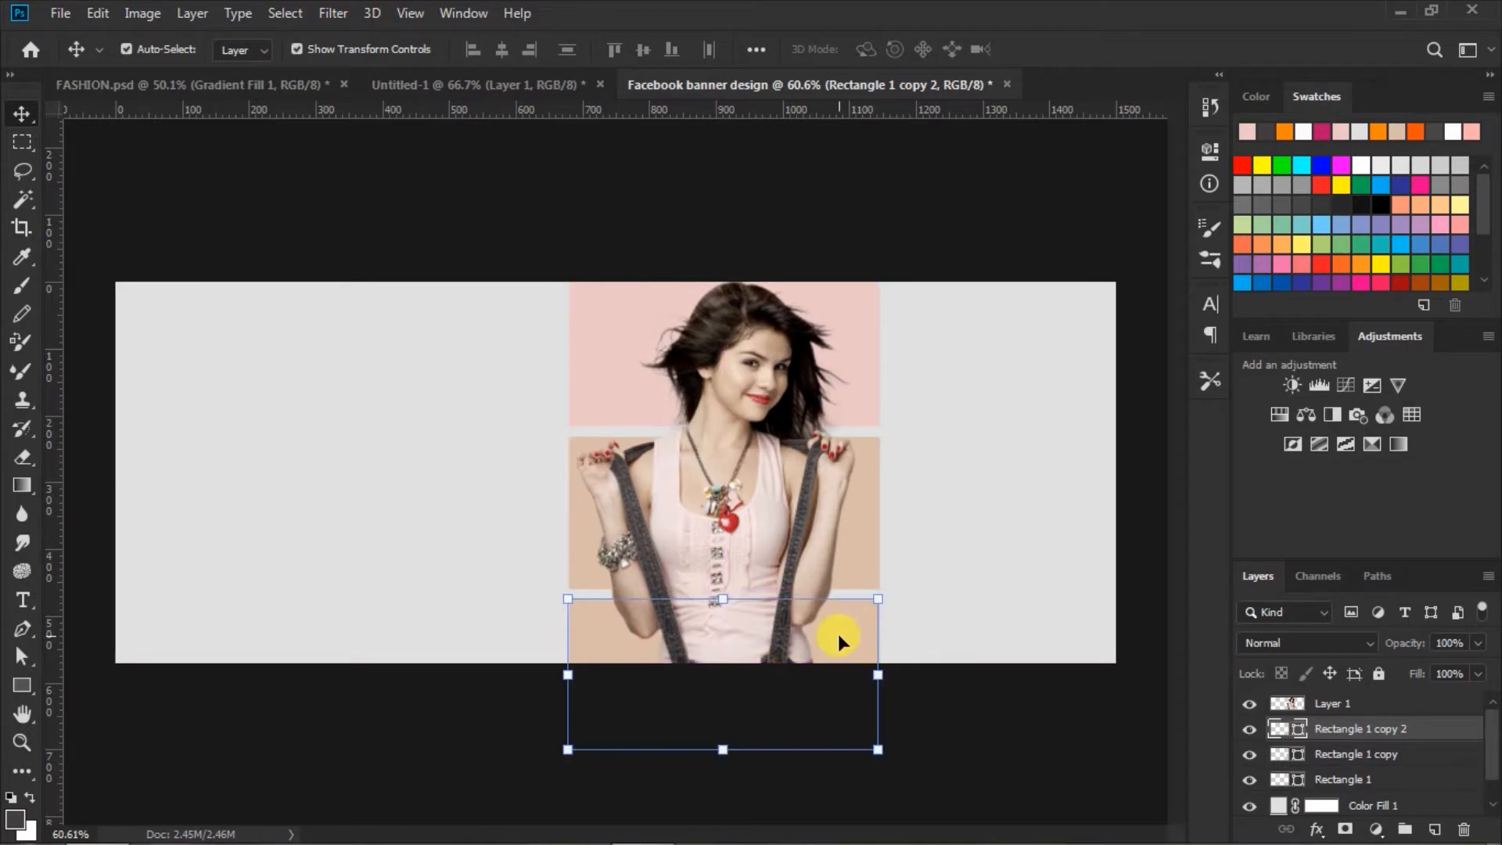
pyautogui.doubleClick(1283, 731)
pyautogui.click(627, 373)
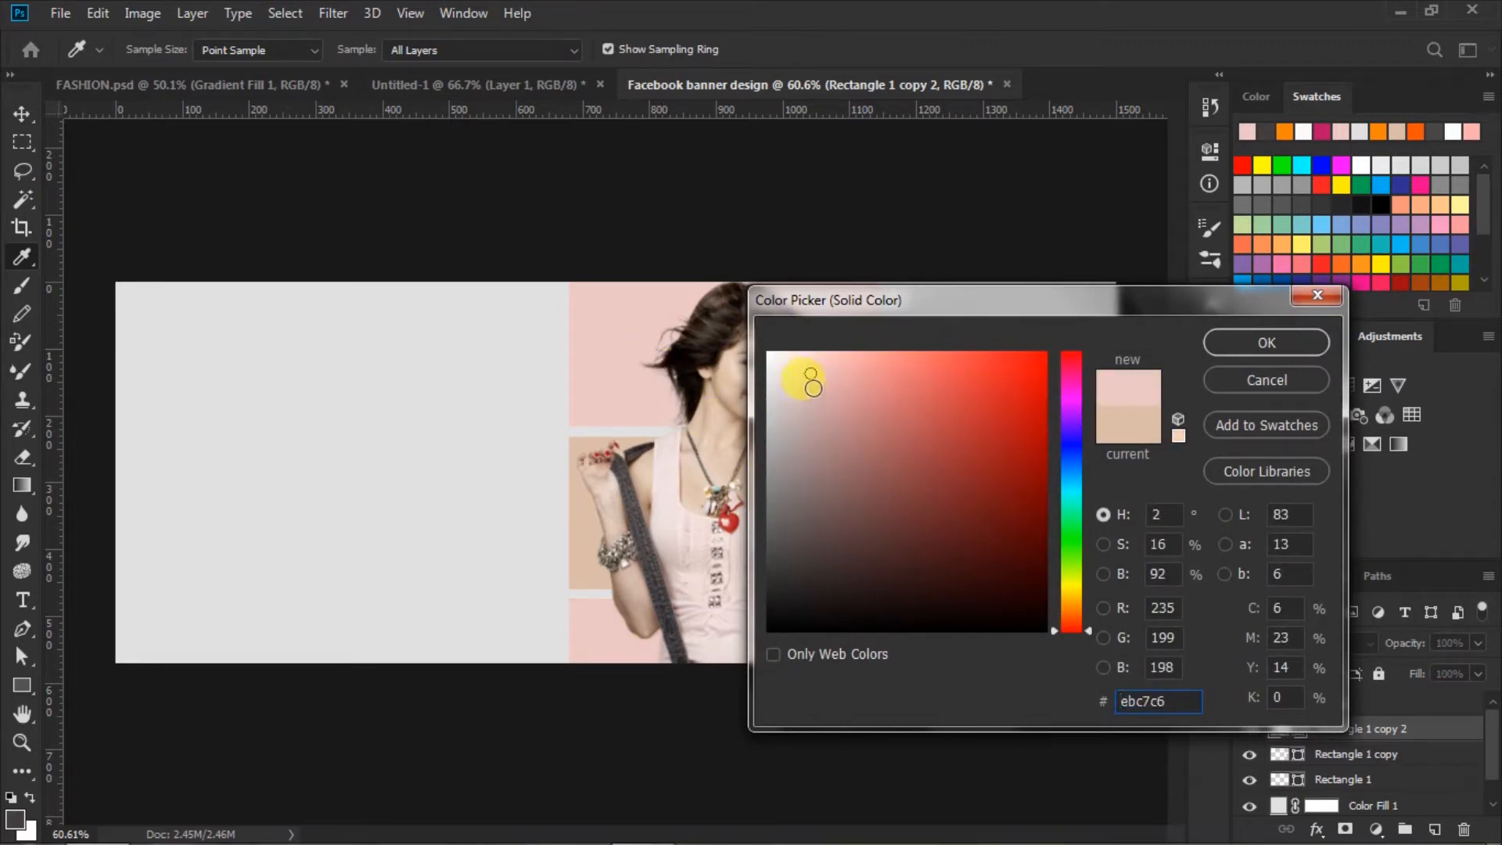
pyautogui.click(813, 388)
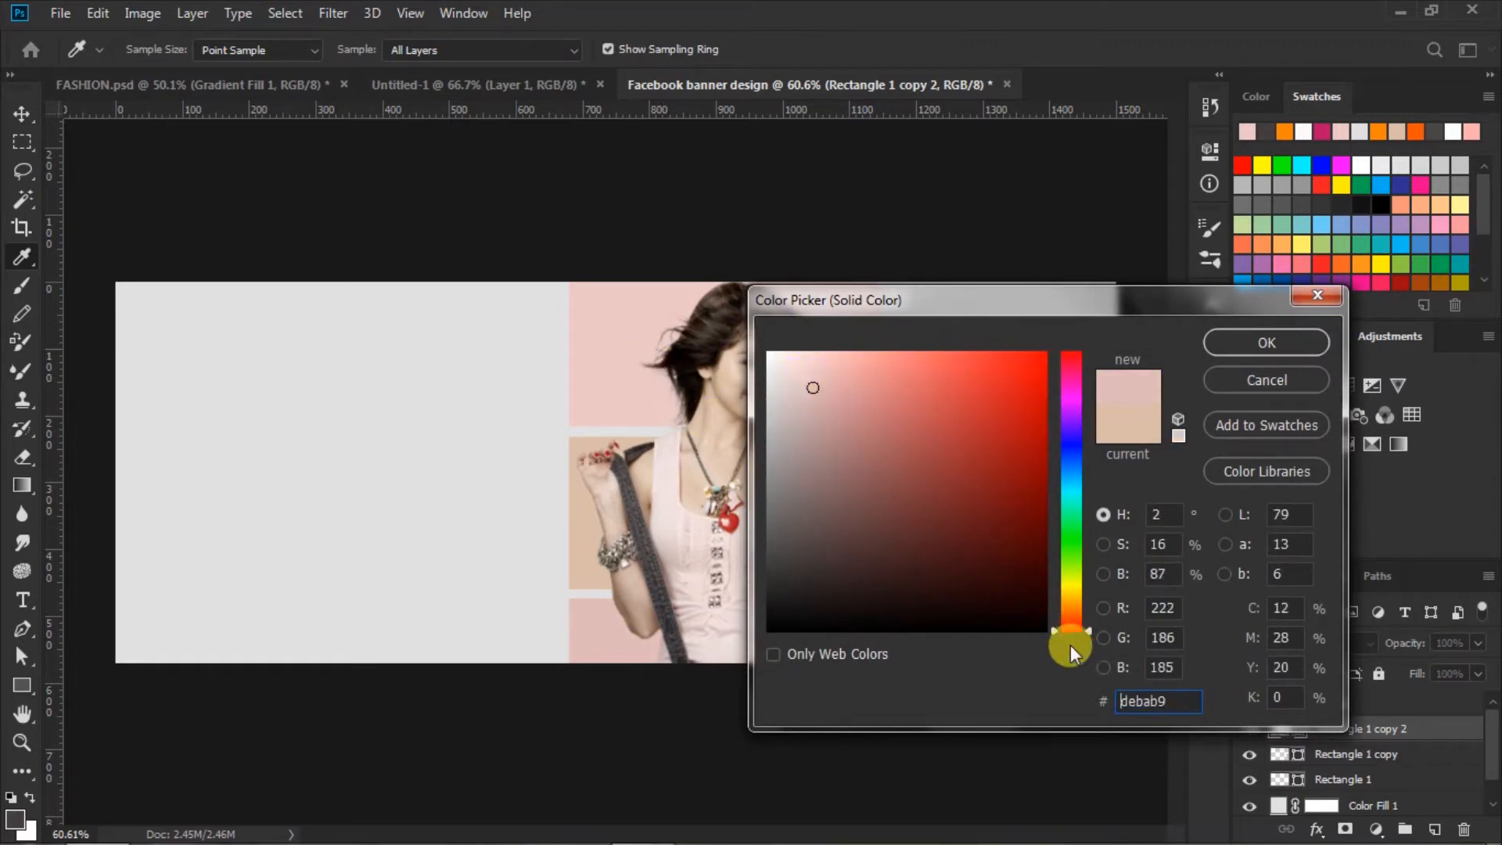
pyautogui.doubleClick(1157, 700)
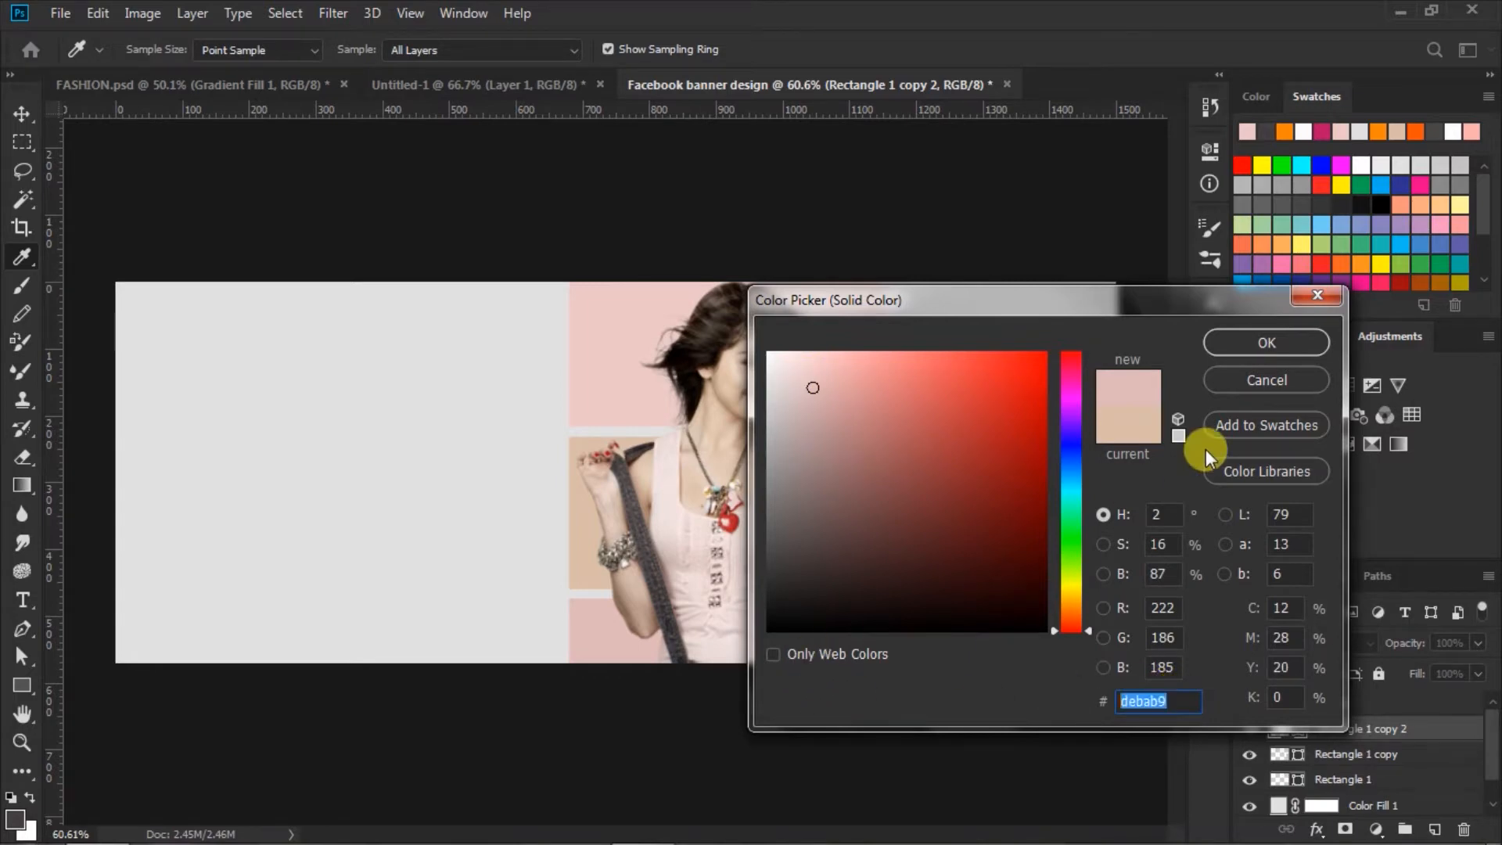
pyautogui.click(1236, 343)
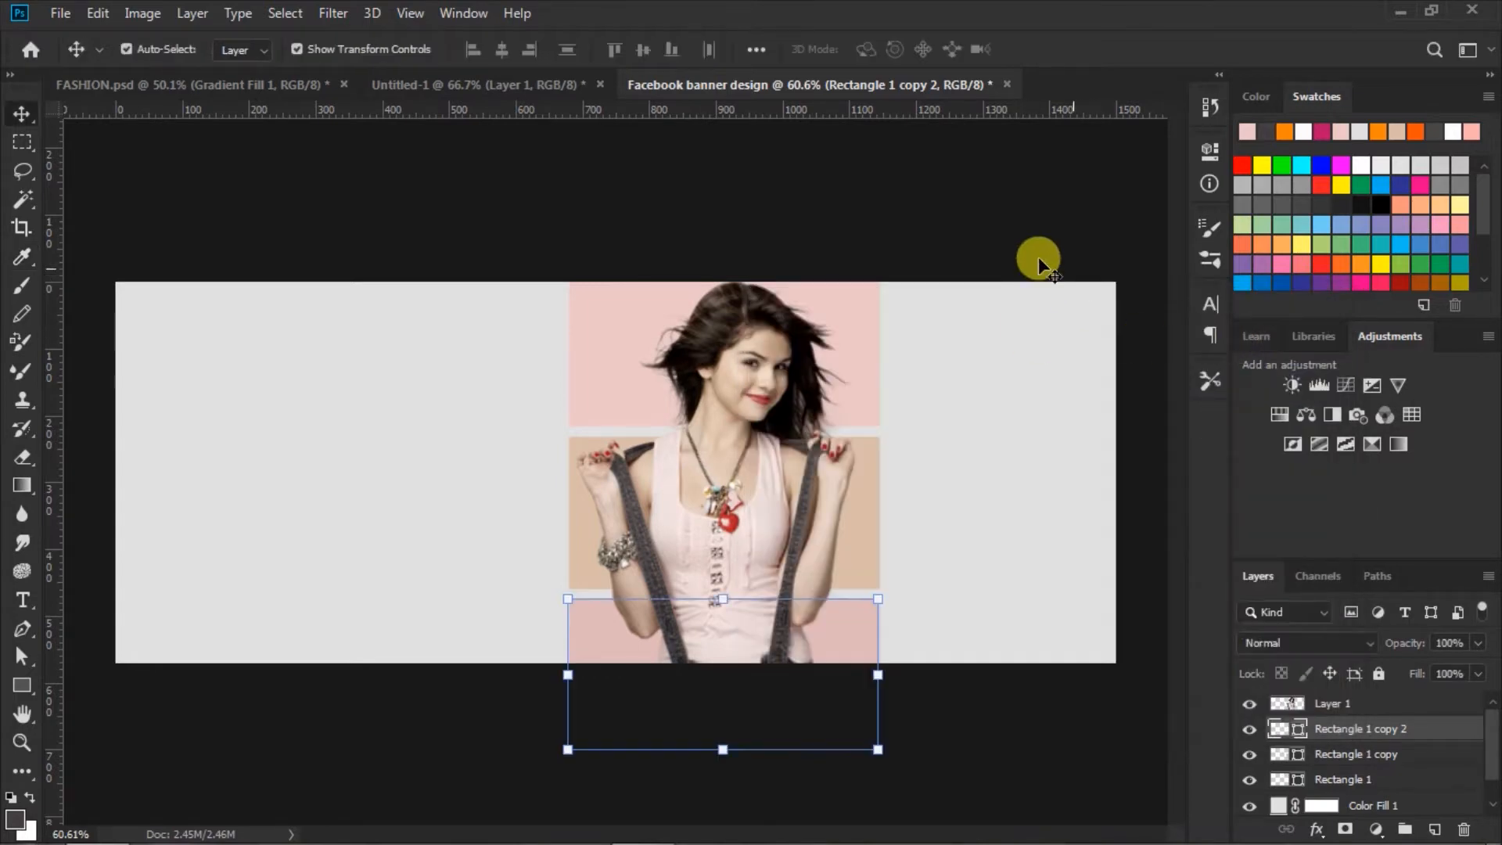
pyautogui.click(989, 232)
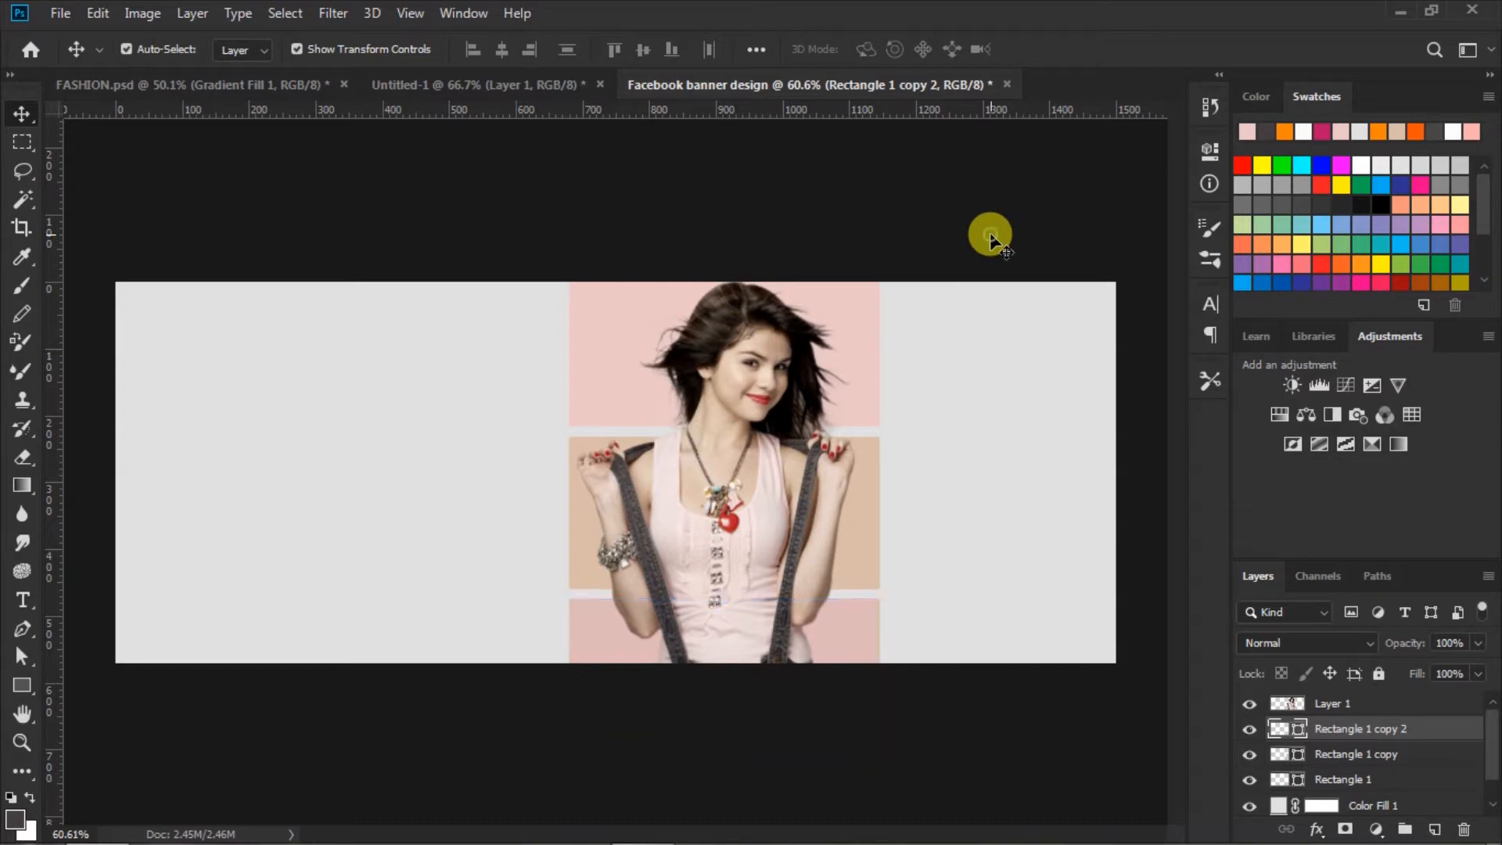
# Align the three rectangle layers on their horizontal centers
pyautogui.click(1339, 779)
pyautogui.keyDown('shift'); pyautogui.click(1335, 734); pyautogui.keyUp('shift')
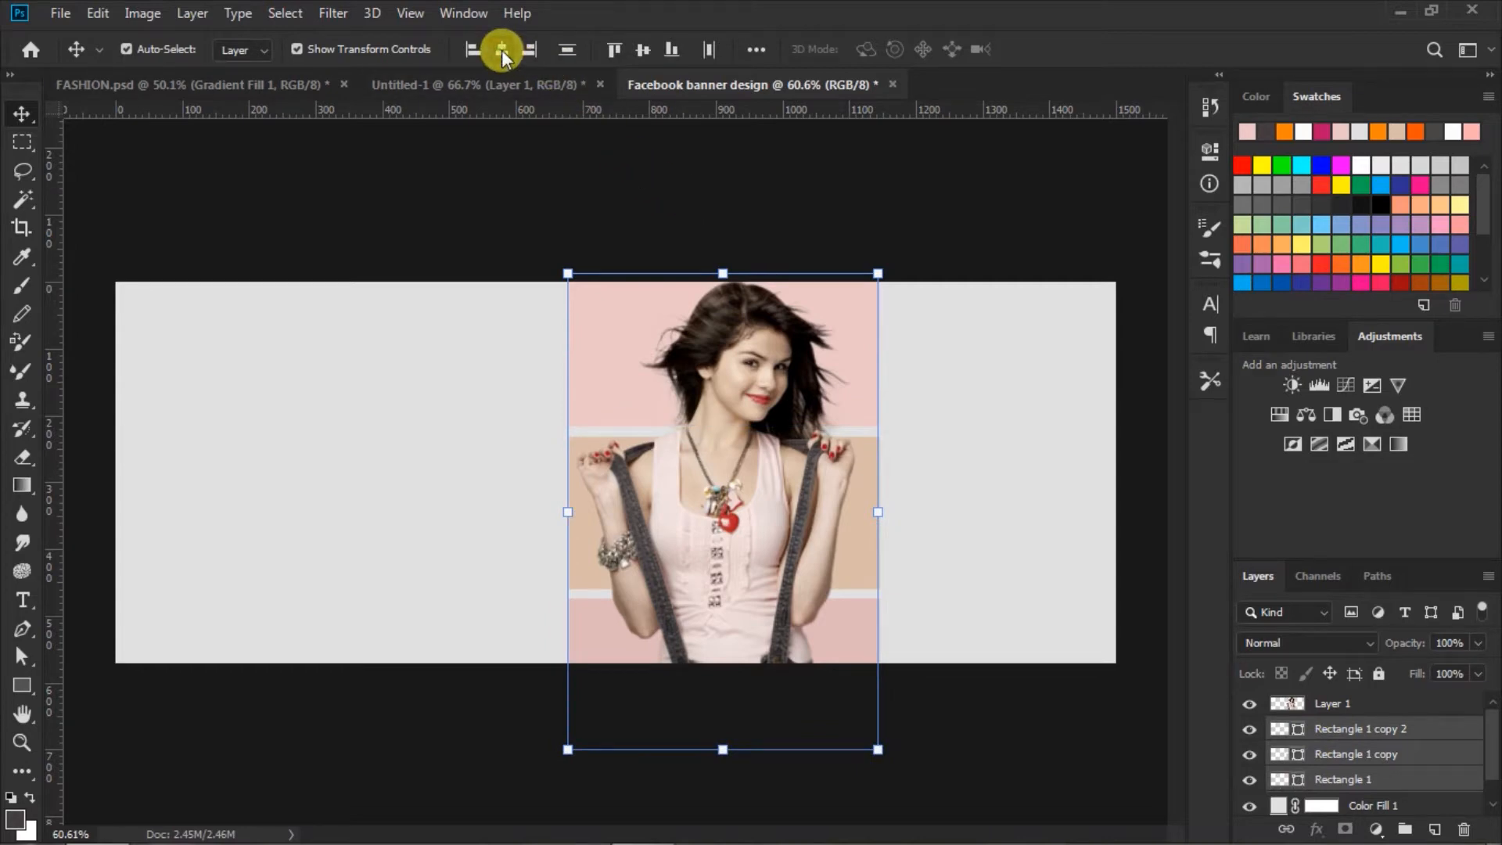
pyautogui.click(1063, 193)
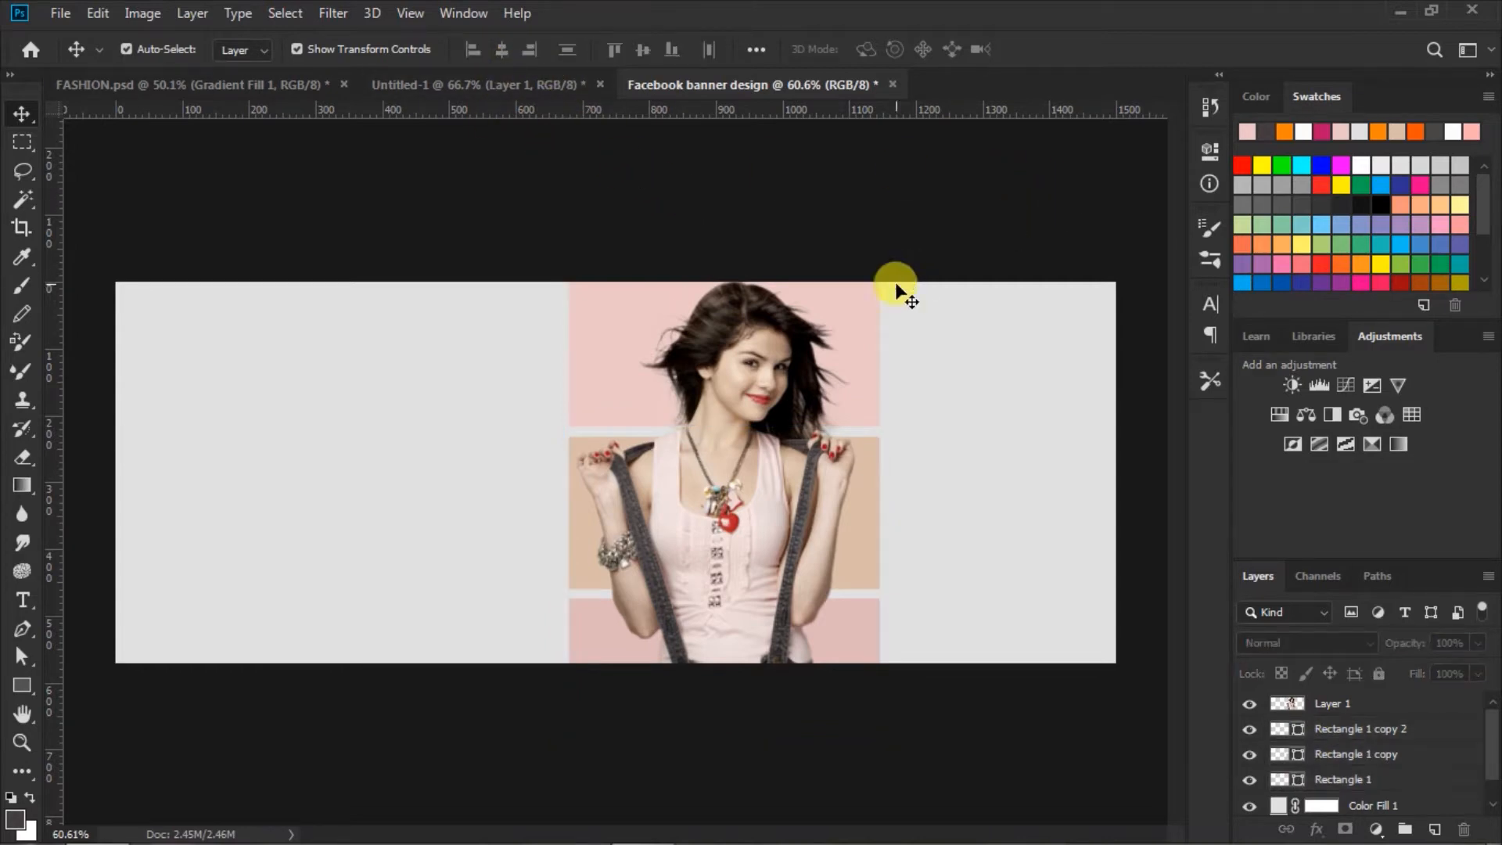
# Nudge the woman cutout slightly to the left over the rectangles
pyautogui.click(772, 351)
pyautogui.press('Left')
pyautogui.press('Left')
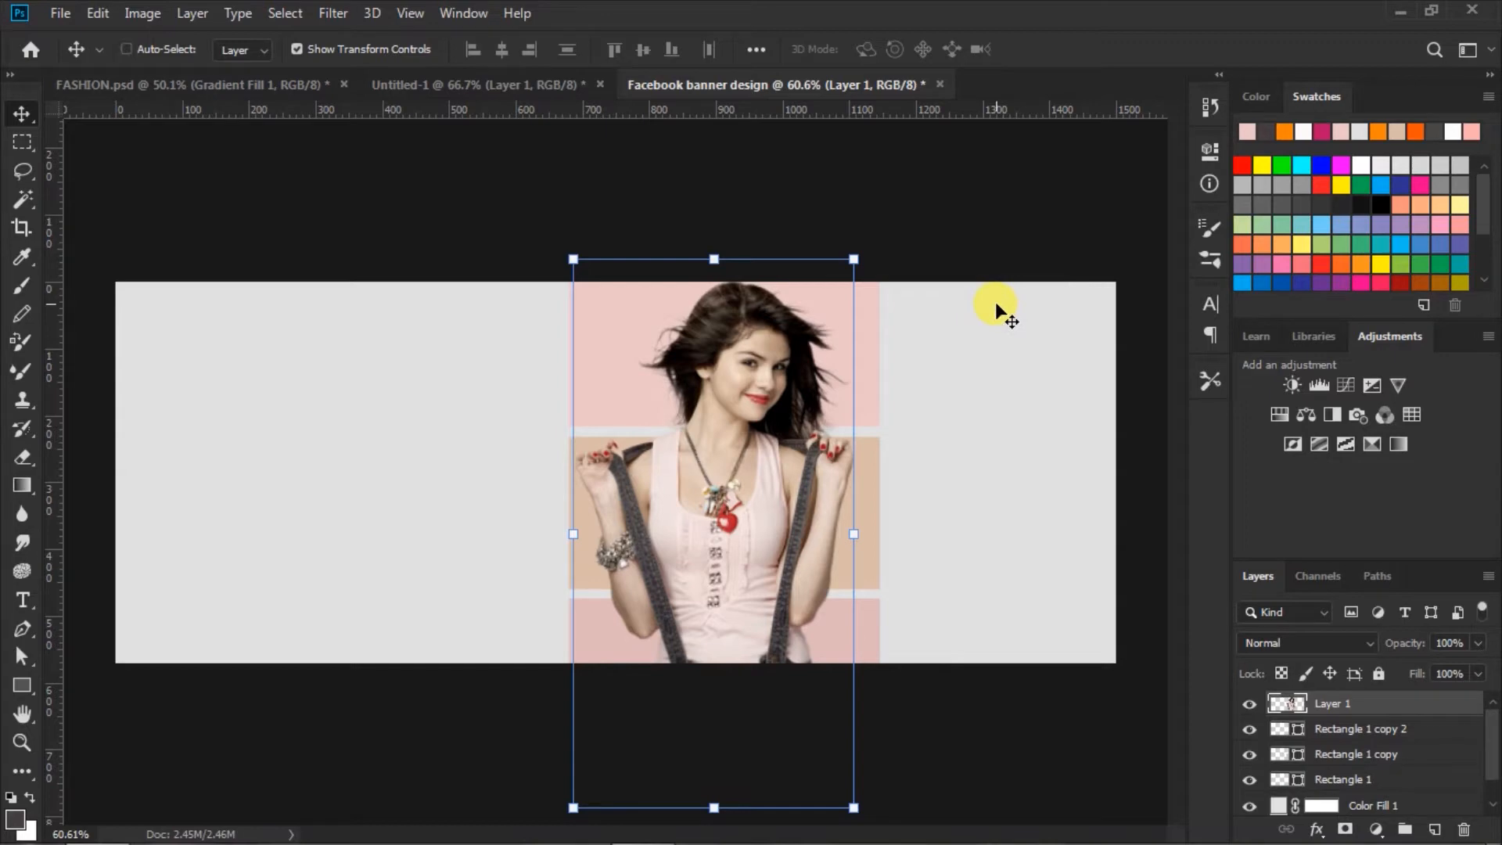
# Duplicate the woman layer, move the copy directly above Rectangle 1, and clip it to that rectangle
pyautogui.hotkey('ctrl', 'j')
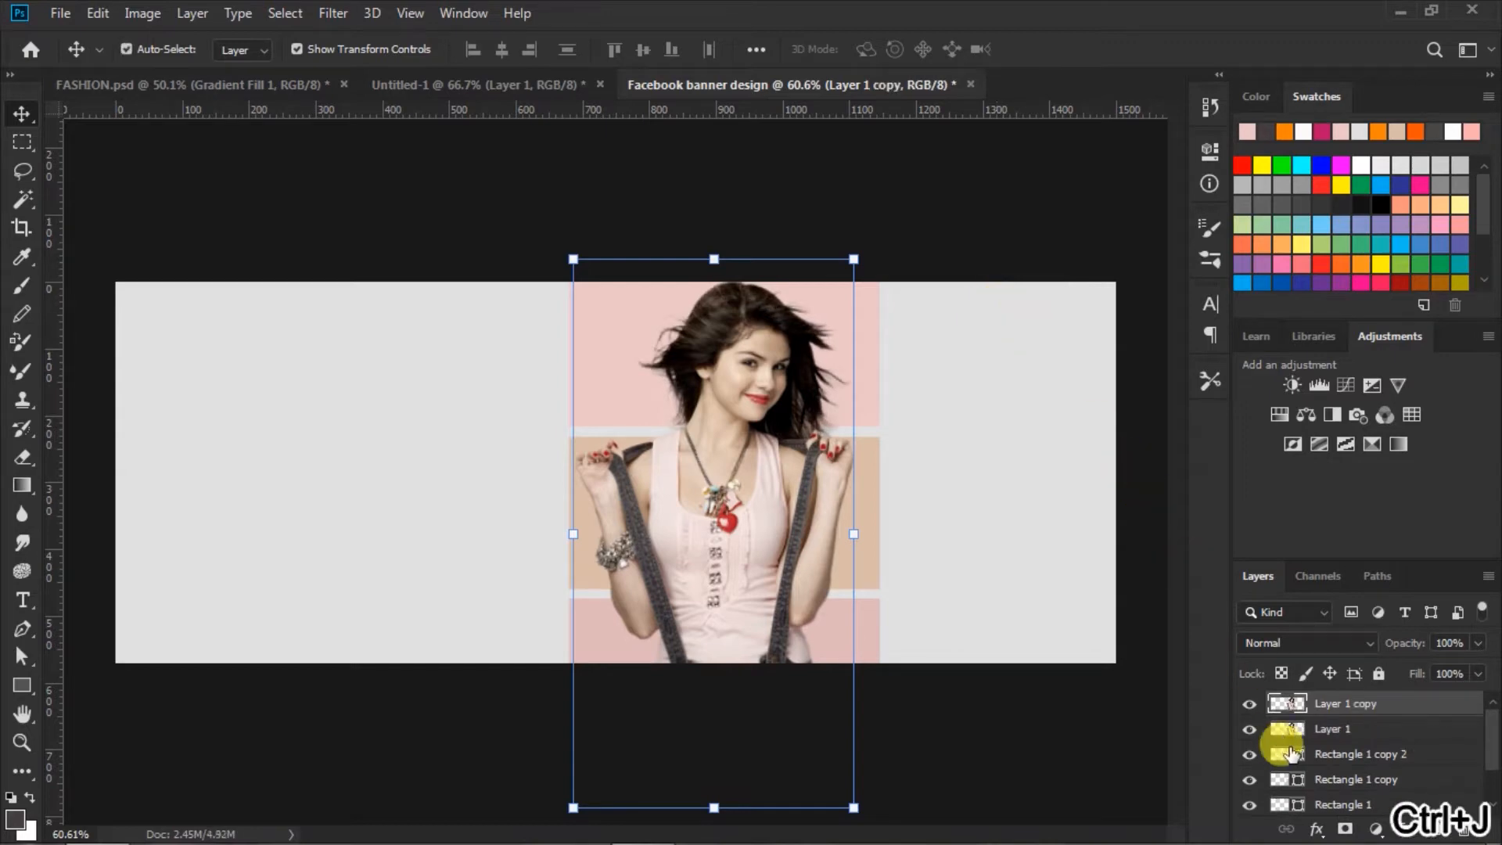
pyautogui.moveTo(1283, 703); pyautogui.dragTo(1296, 796)
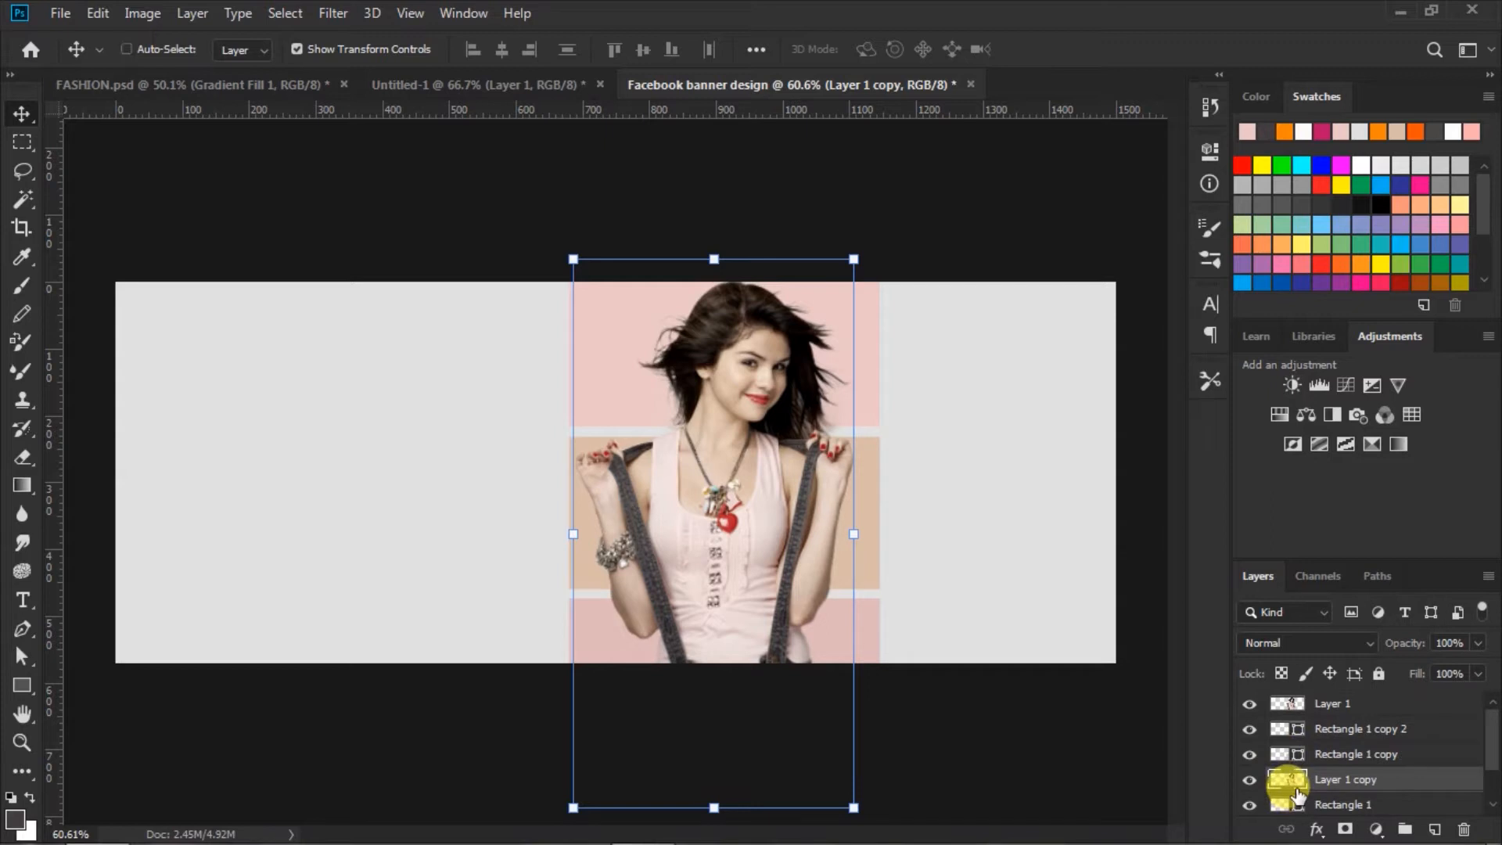
pyautogui.hotkey('ctrl', 'alt', 'g')
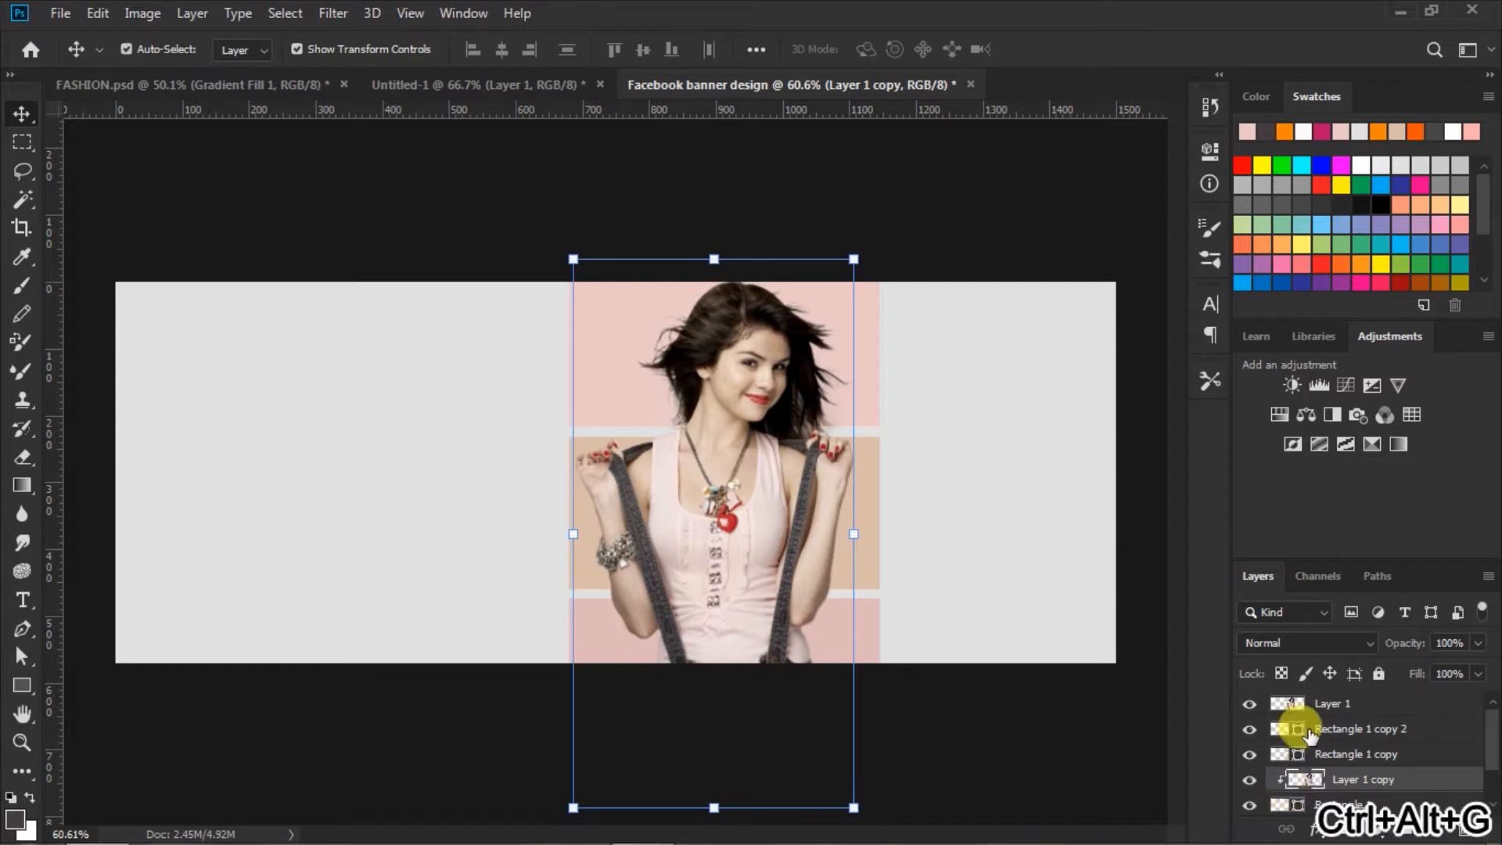
# Clip a duplicate of the woman layer to Rectangle 1 copy and clip the original woman layer to Rectangle 1 copy 2
pyautogui.click(1289, 705)
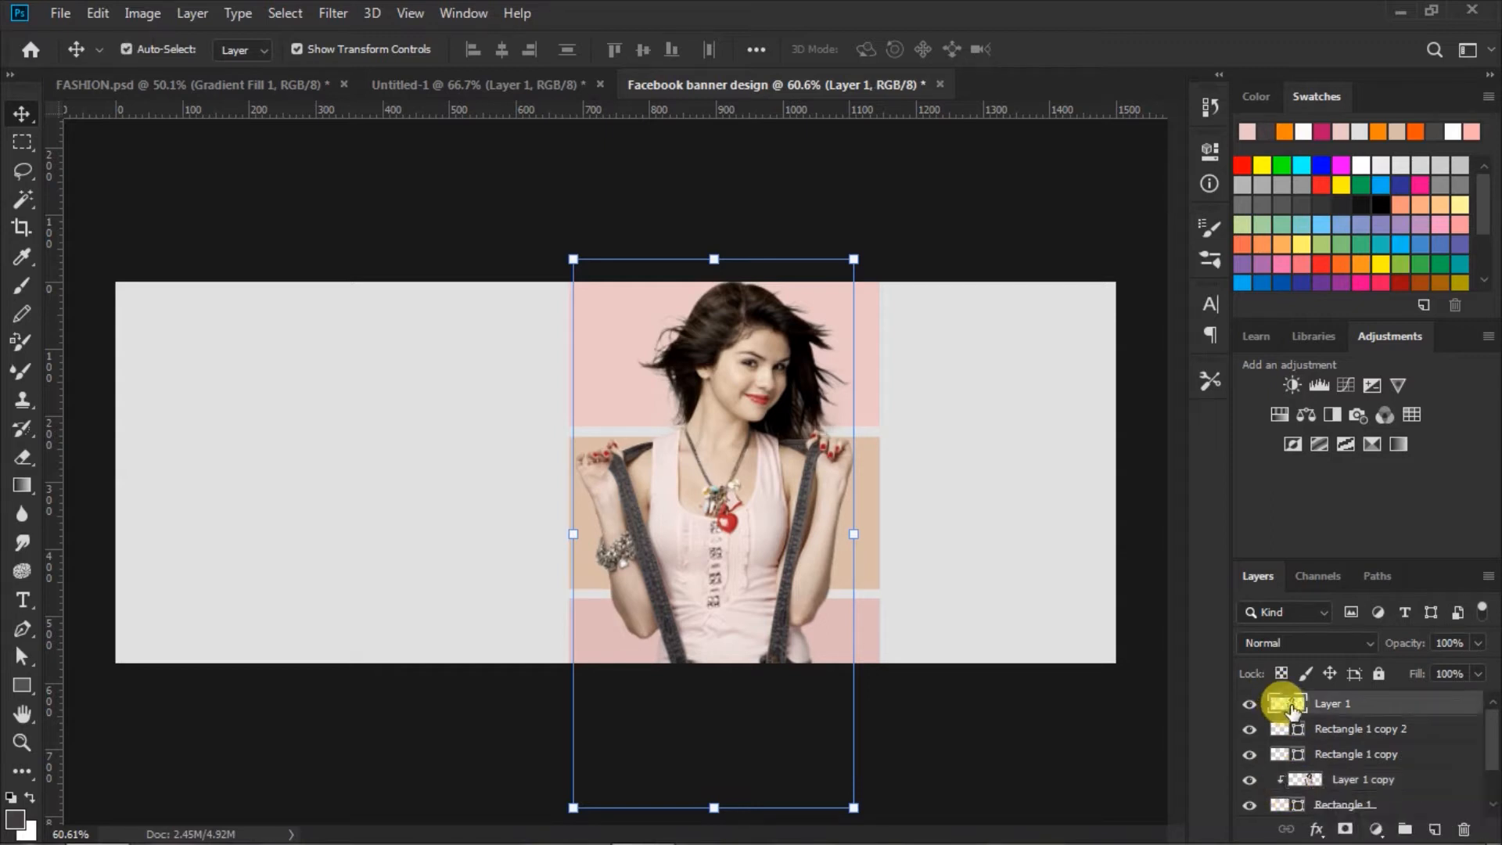
pyautogui.hotkey('ctrl', 'j')
pyautogui.moveTo(1291, 708); pyautogui.dragTo(1292, 773)
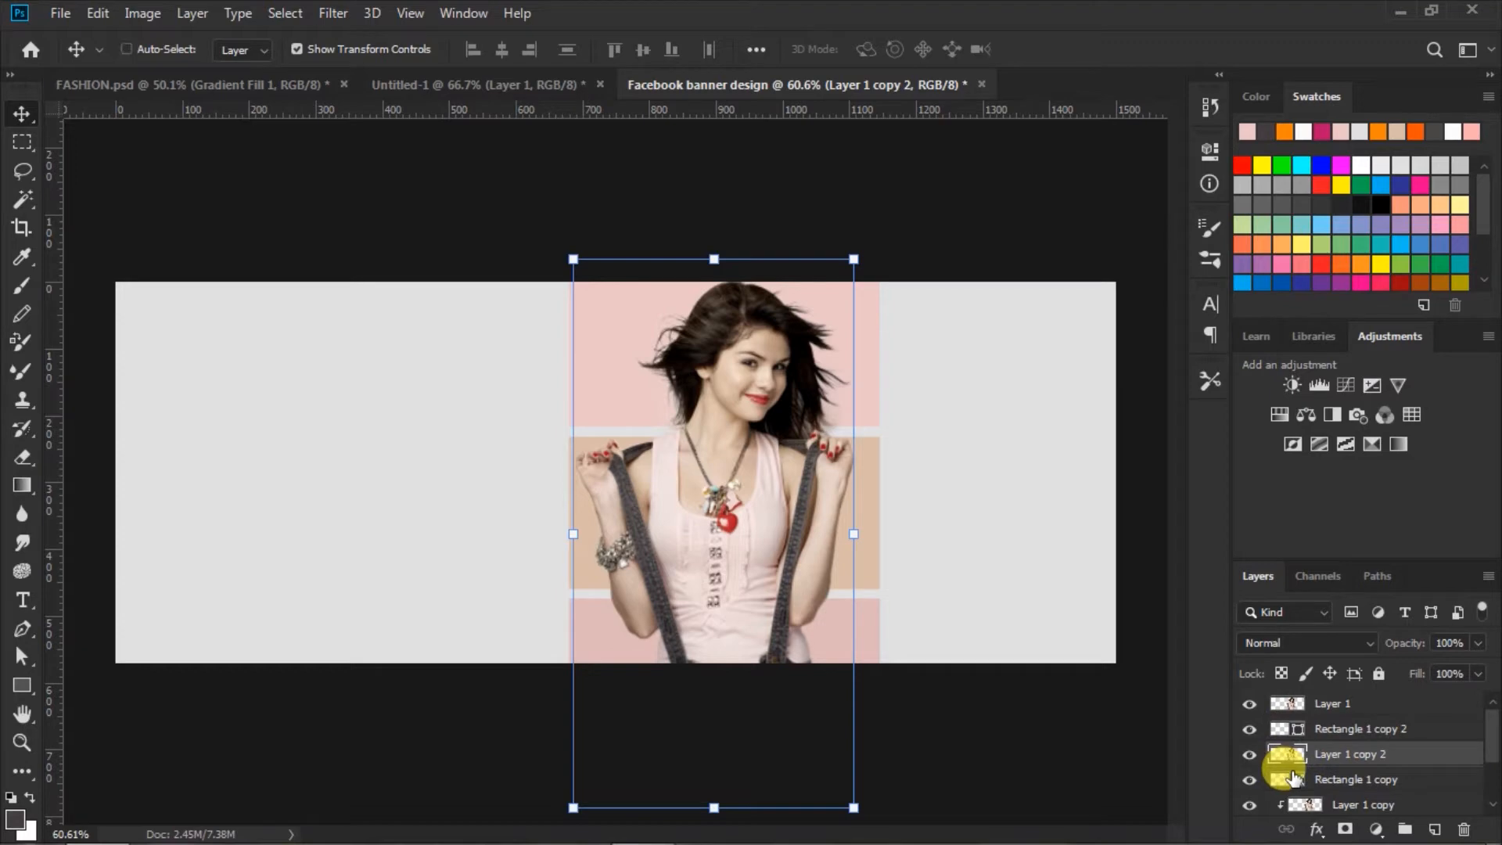
pyautogui.hotkey('ctrl', 'alt', 'g')
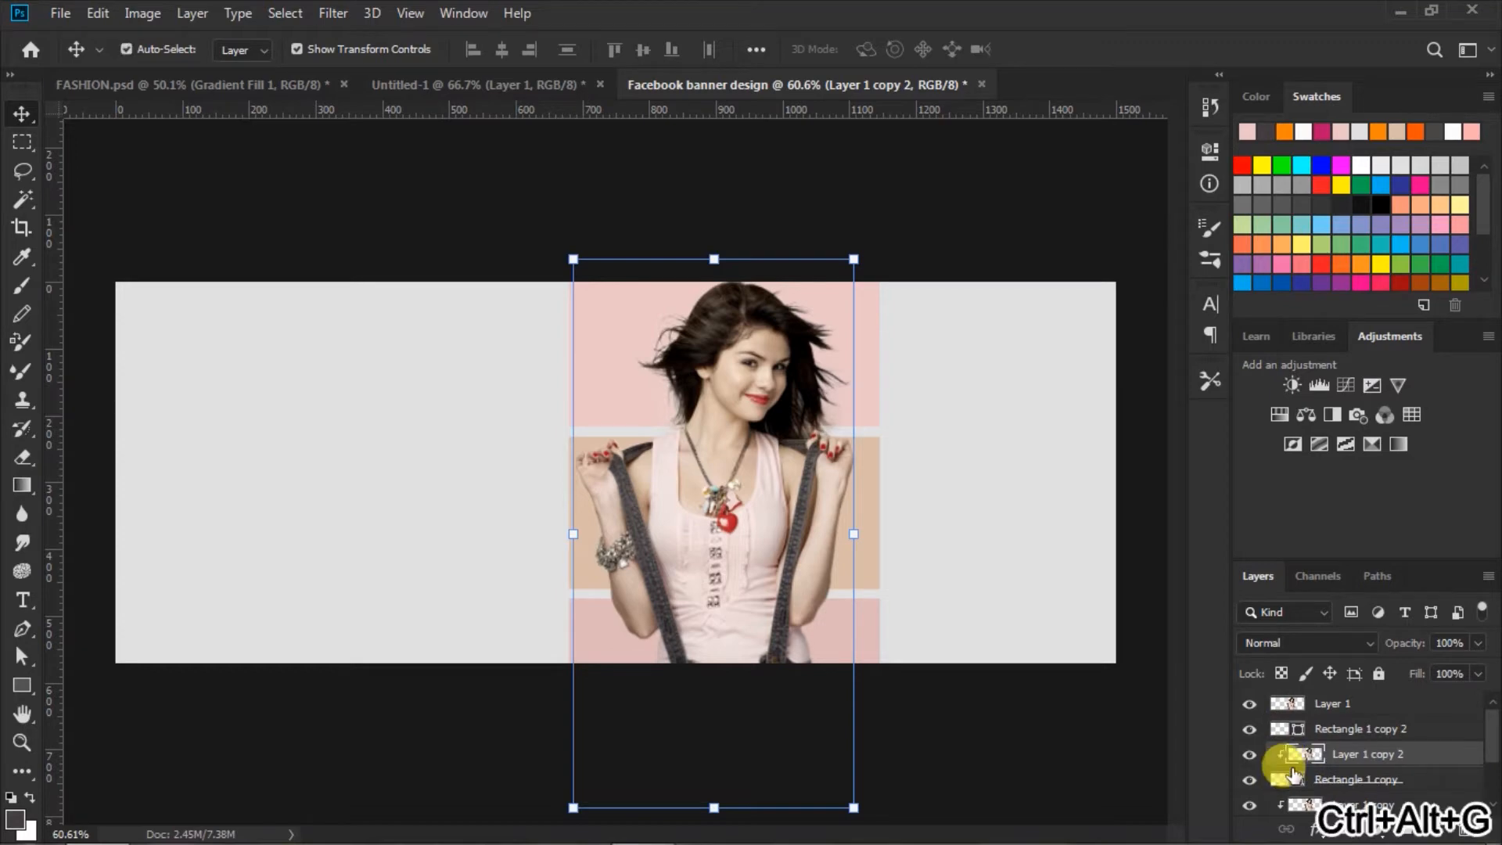
pyautogui.click(1287, 706)
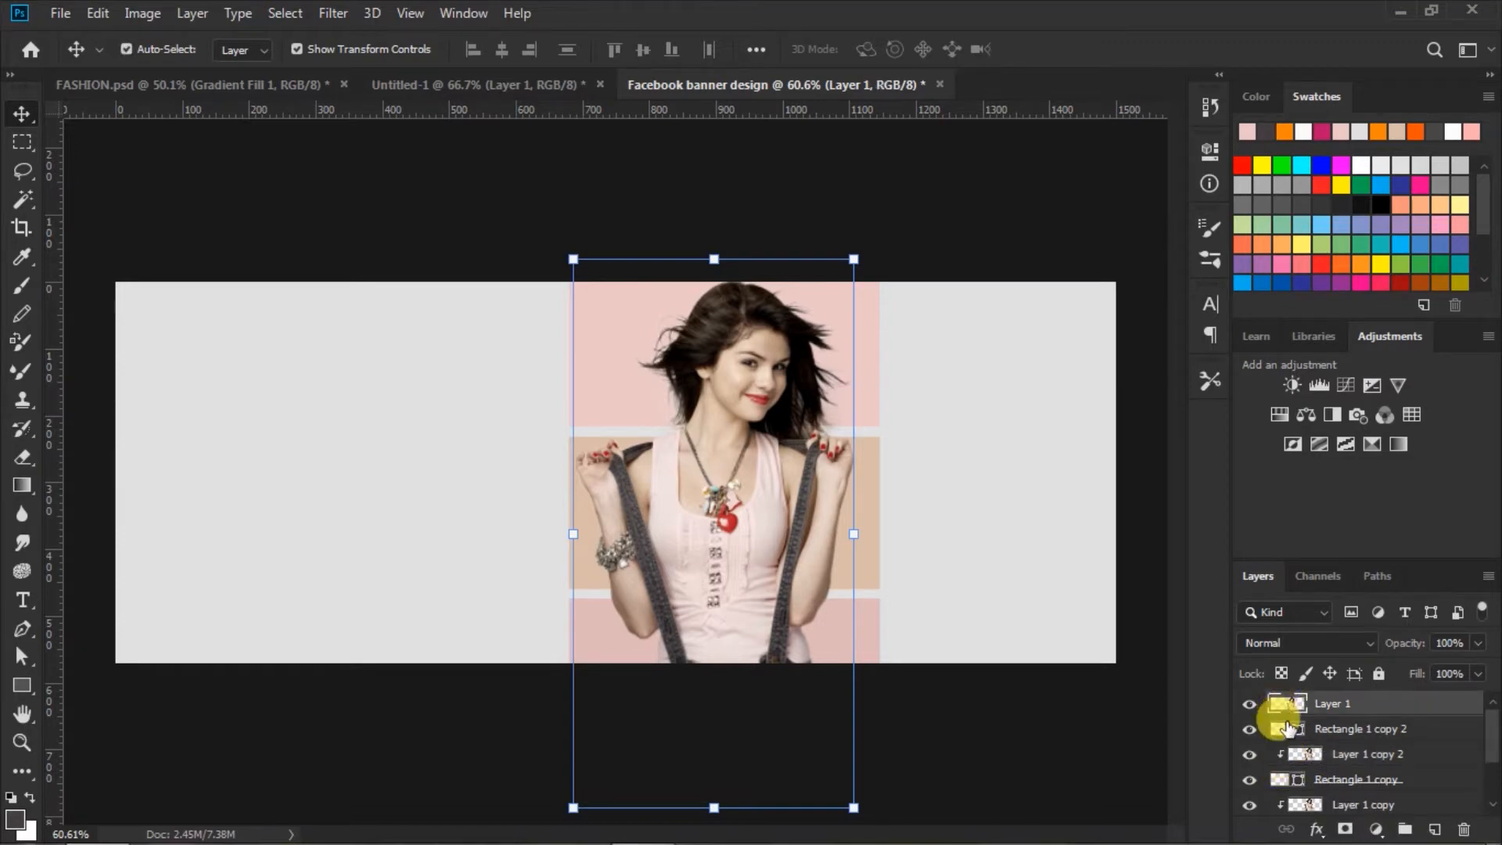
pyautogui.hotkey('ctrl', 'alt', 'g')
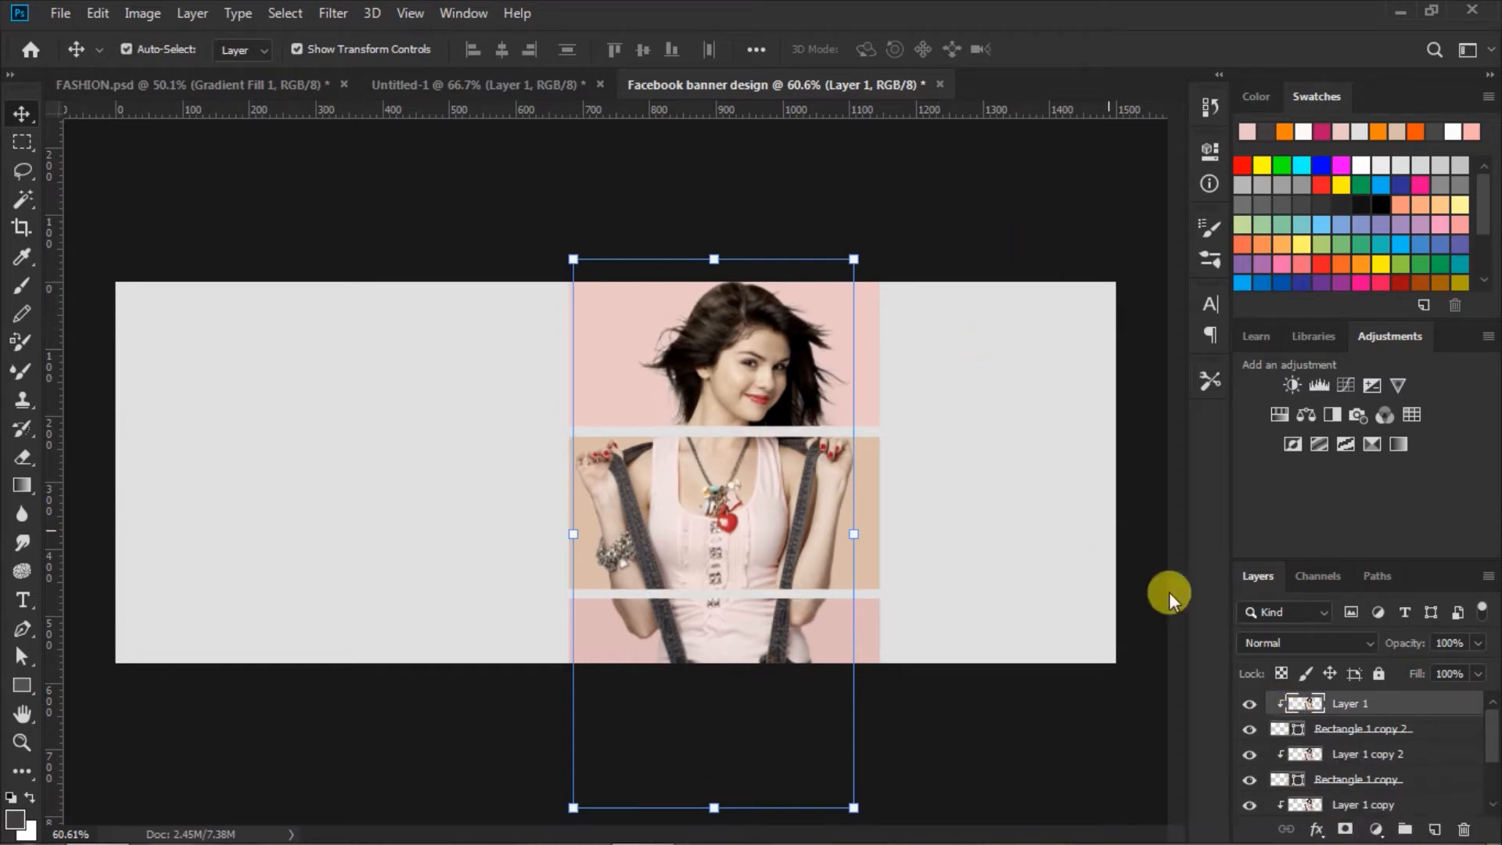
# Rotate all the rectangle and clipped woman layers together to -4.52° and shift them slightly left and up
pyautogui.scroll(-1, 1364, 763)
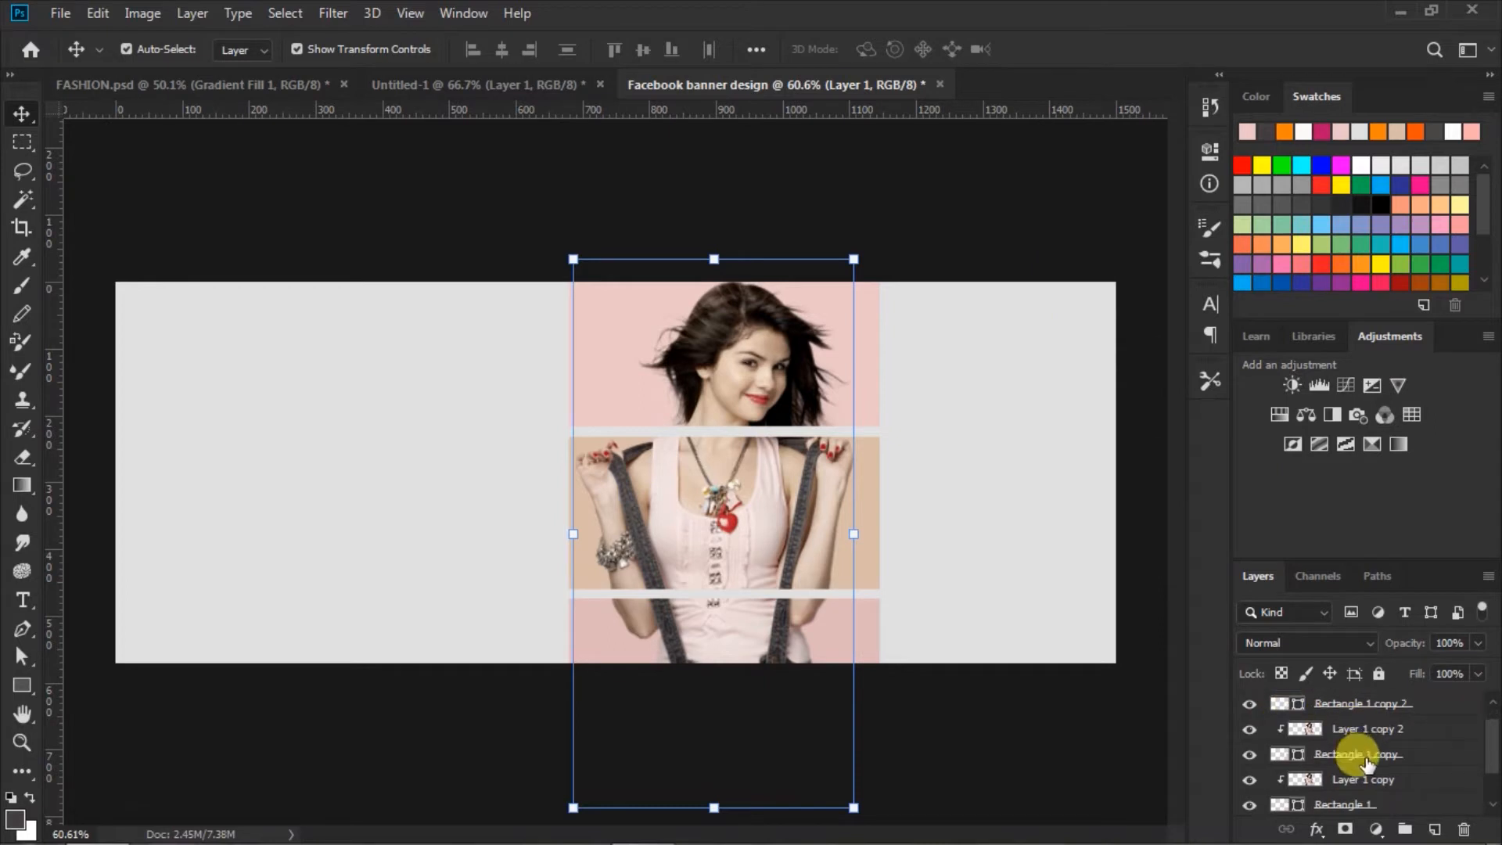
pyautogui.click(1310, 799)
pyautogui.scroll(1, 1367, 727)
pyautogui.keyDown('shift'); pyautogui.click(1367, 701); pyautogui.keyUp('shift')
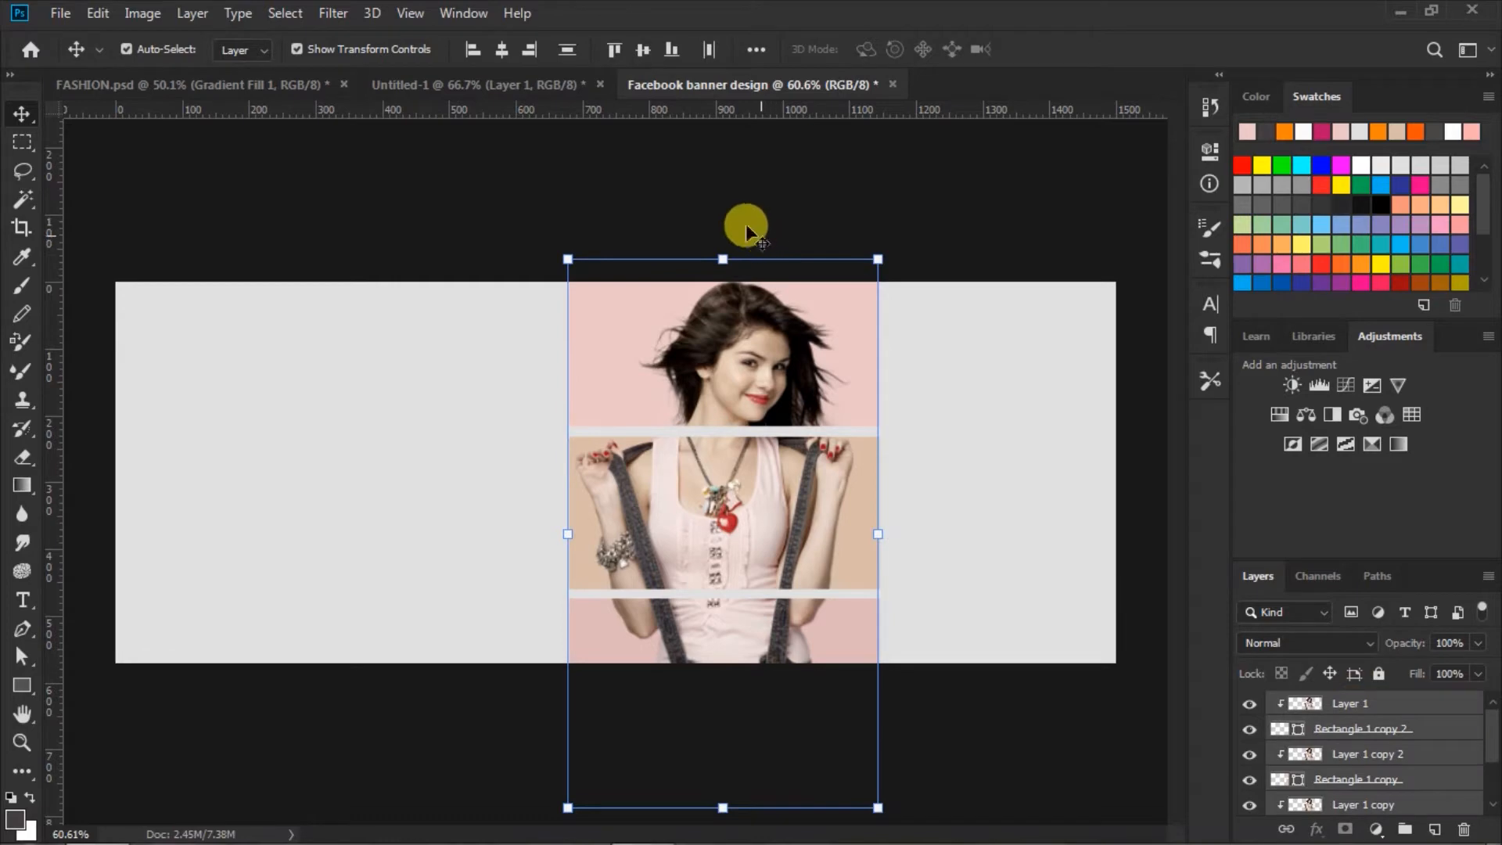
pyautogui.click(559, 235)
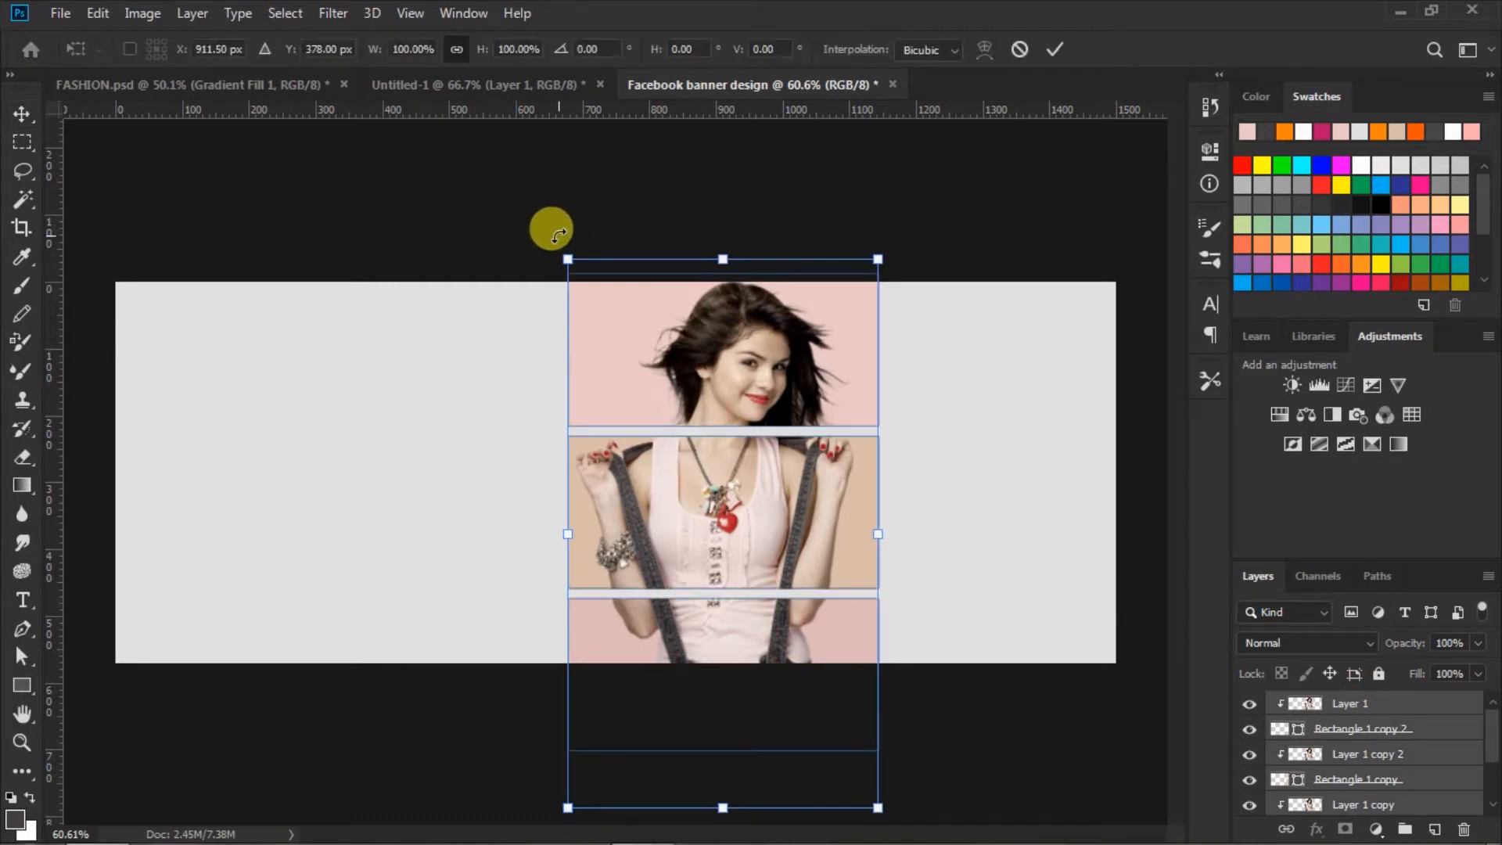
pyautogui.moveTo(559, 235)
pyautogui.mouseDown()
pyautogui.moveTo(526, 231)
pyautogui.moveTo(531, 243)
pyautogui.mouseUp()
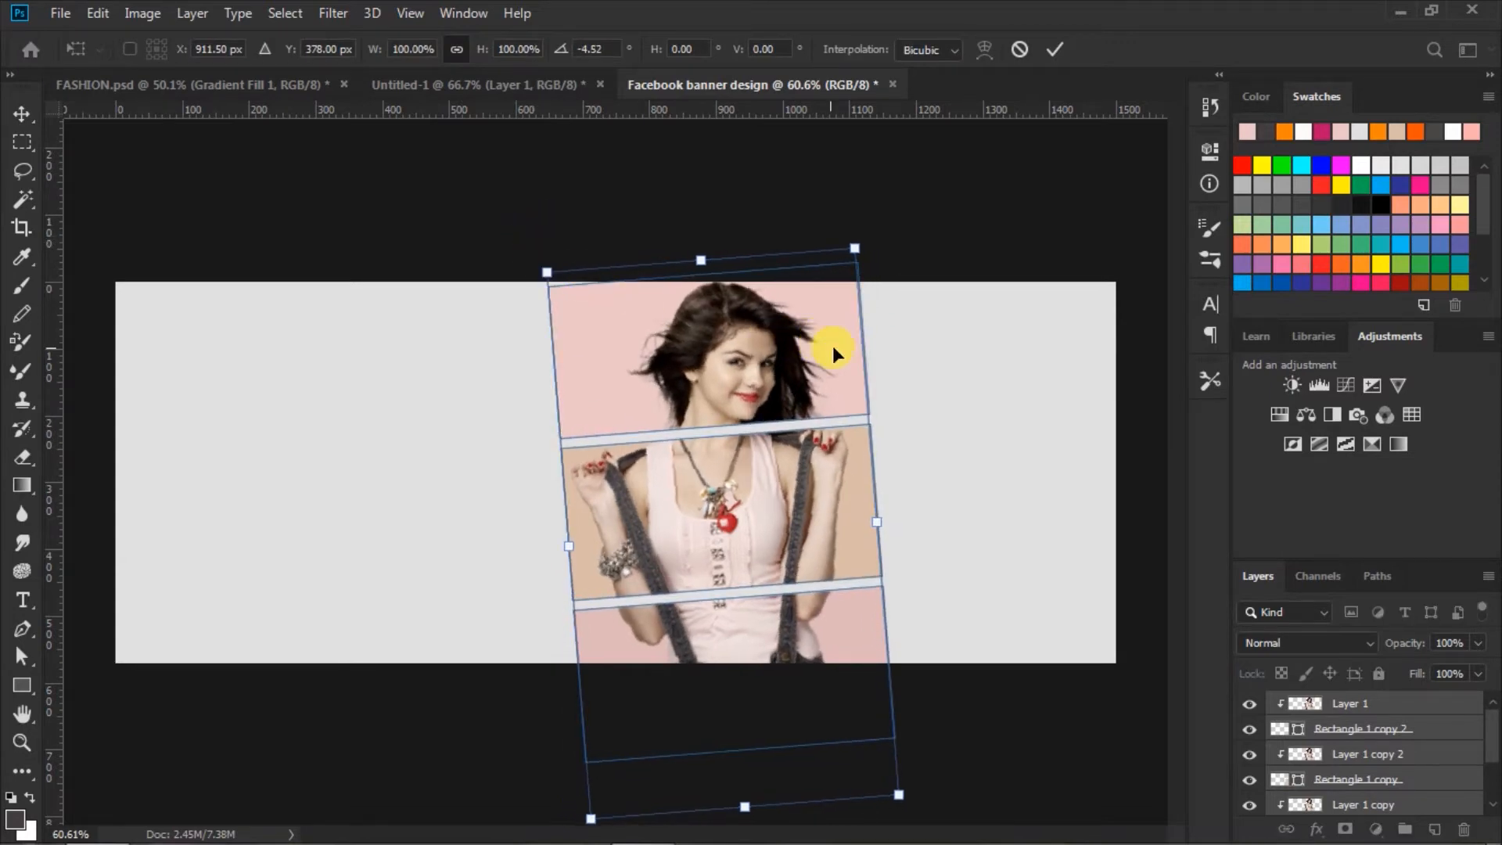
pyautogui.moveTo(834, 346); pyautogui.dragTo(823, 342)
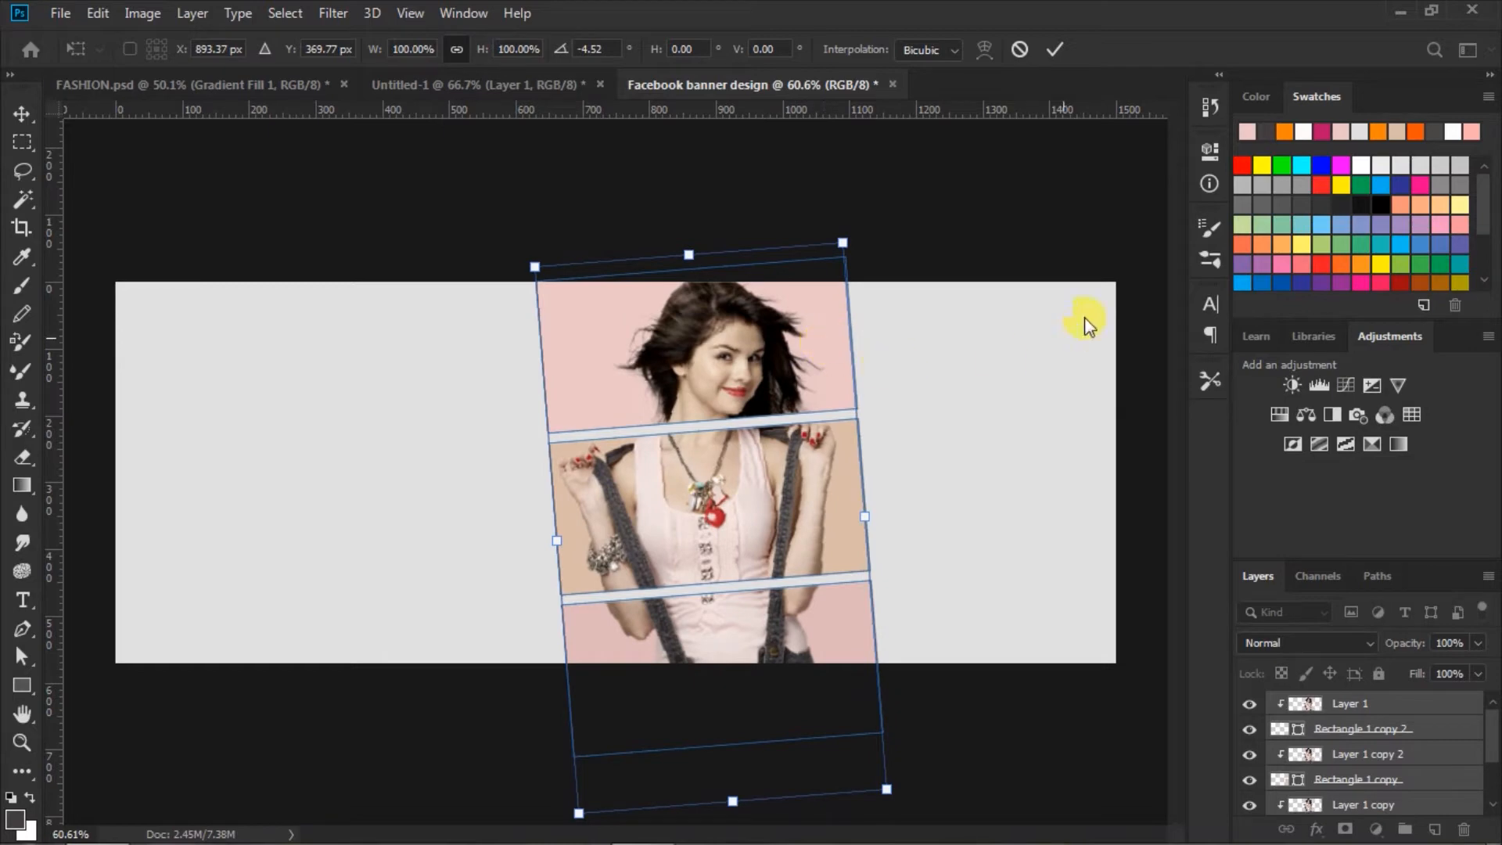
pyautogui.click(1053, 49)
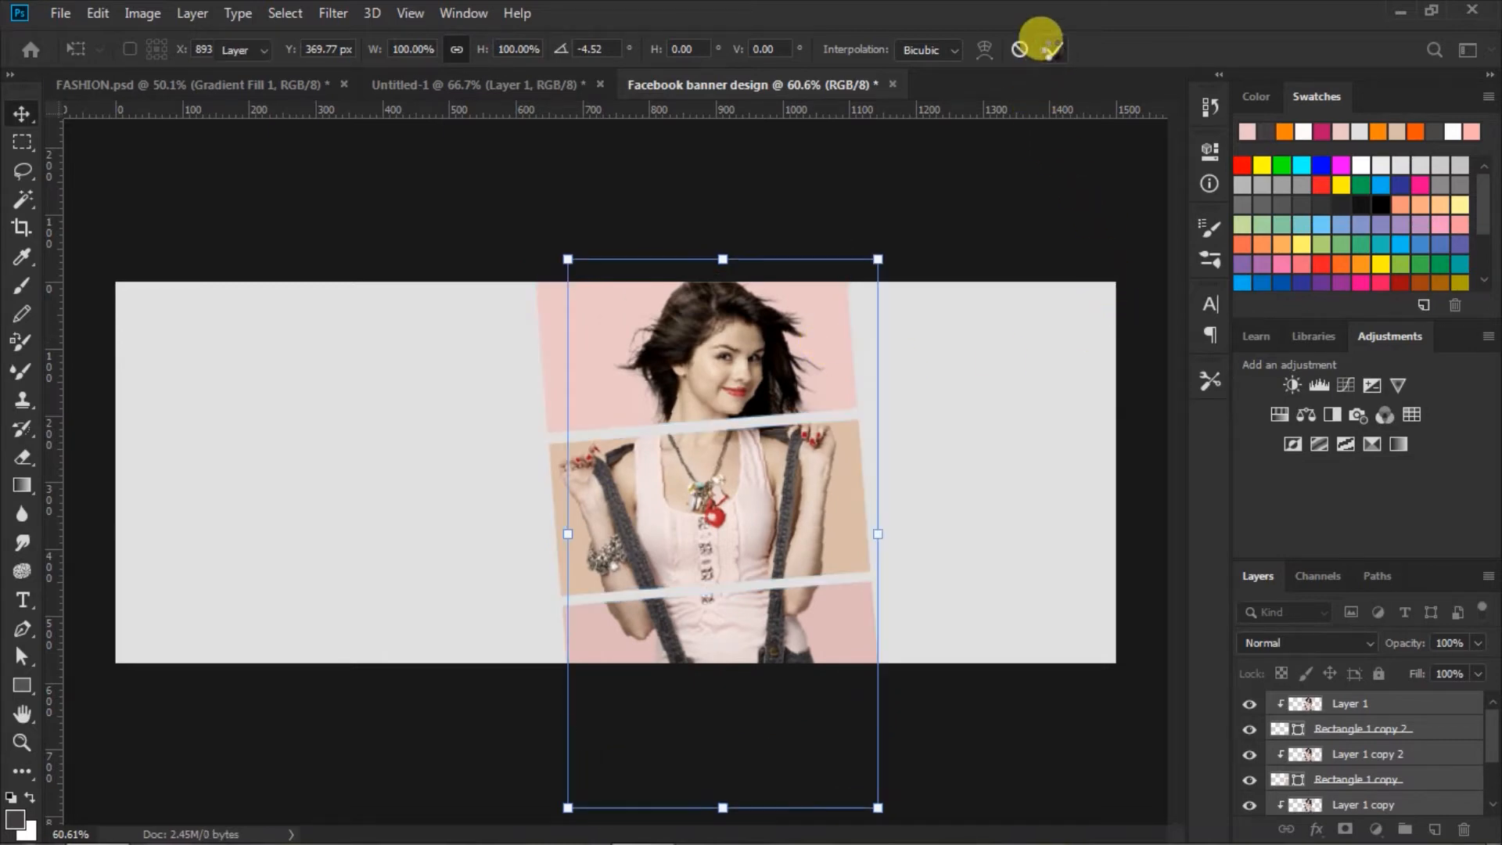
pyautogui.click(1017, 214)
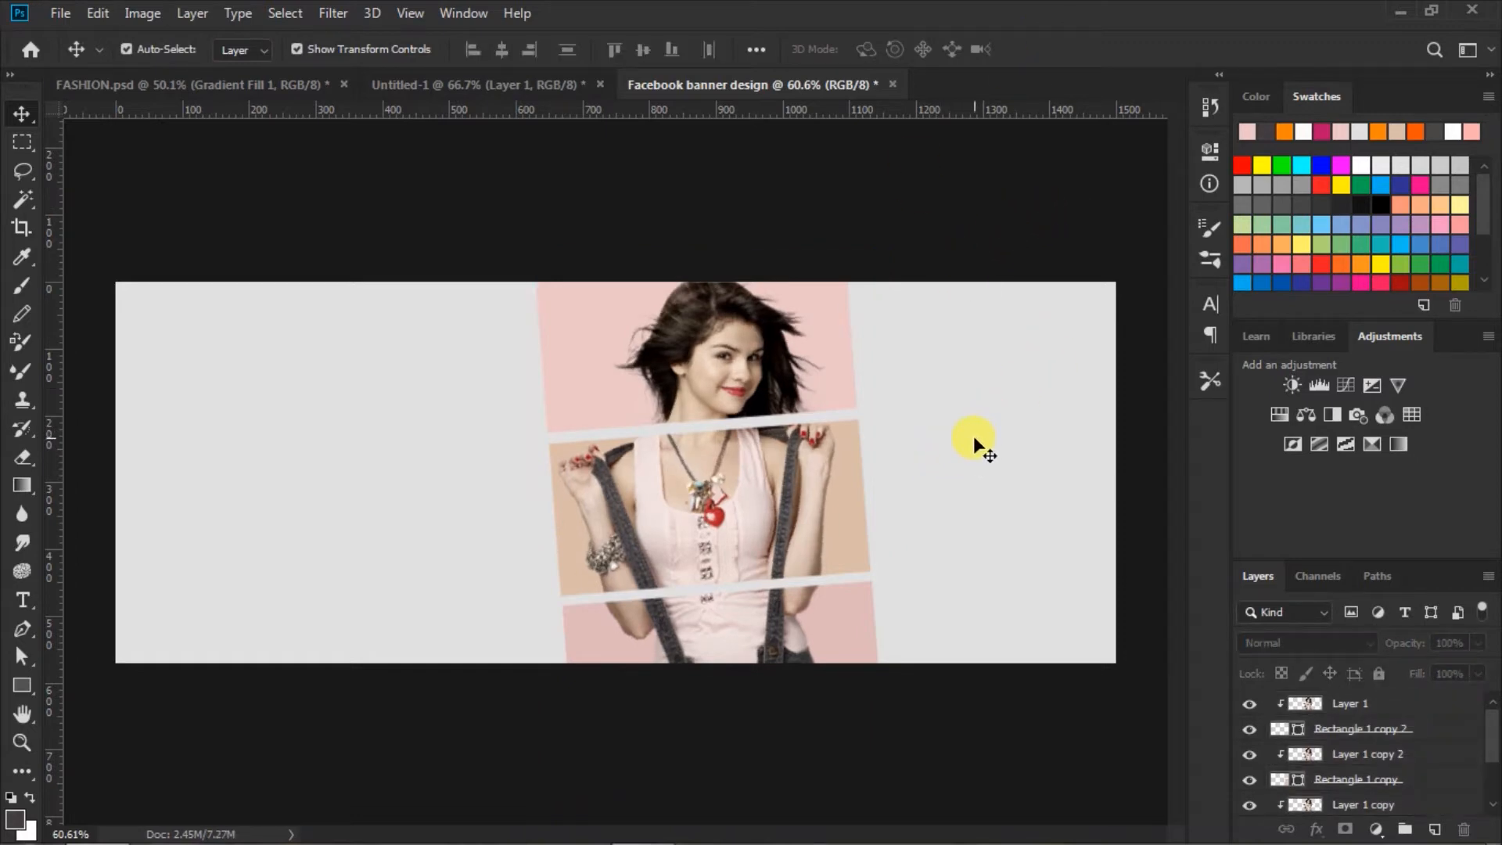
# Set up the Type tool with Mottingham Script Regular at 24 pt in dark grey #423e3f
pyautogui.hotkey('ctrl', '+')
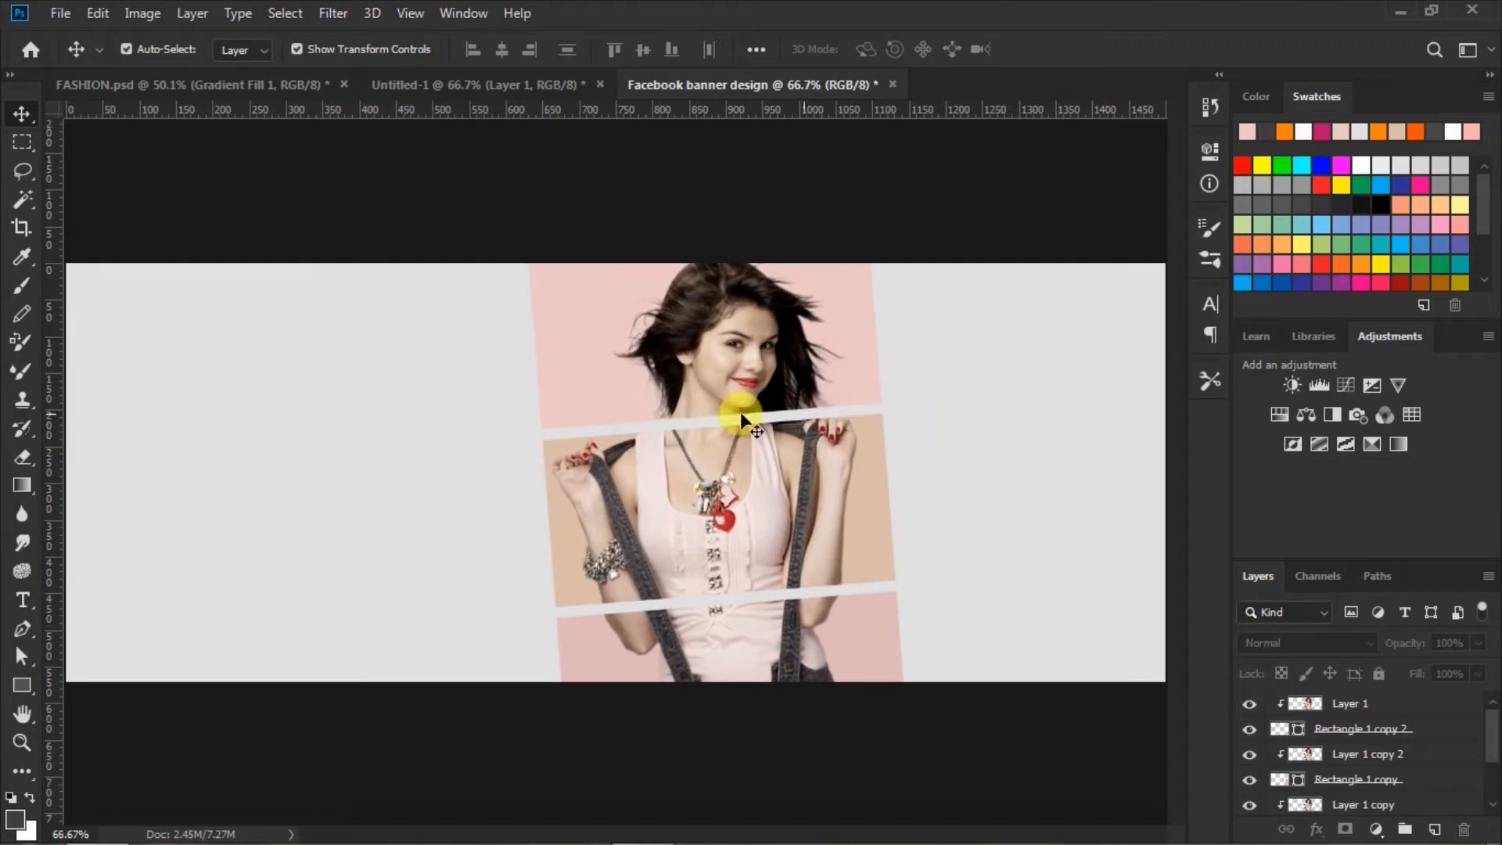
pyautogui.click(22, 599)
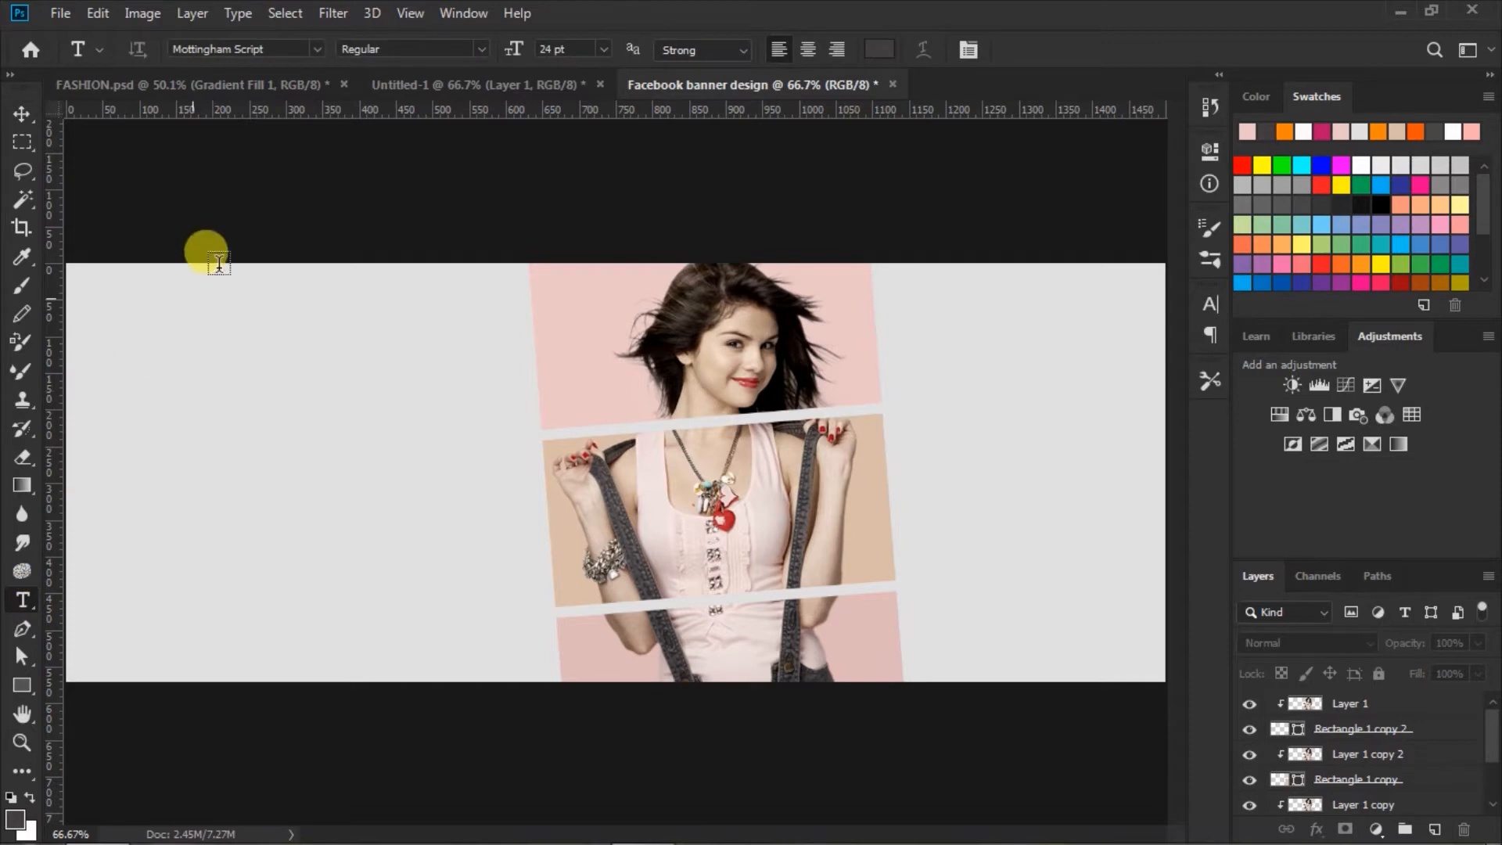
pyautogui.click(318, 47)
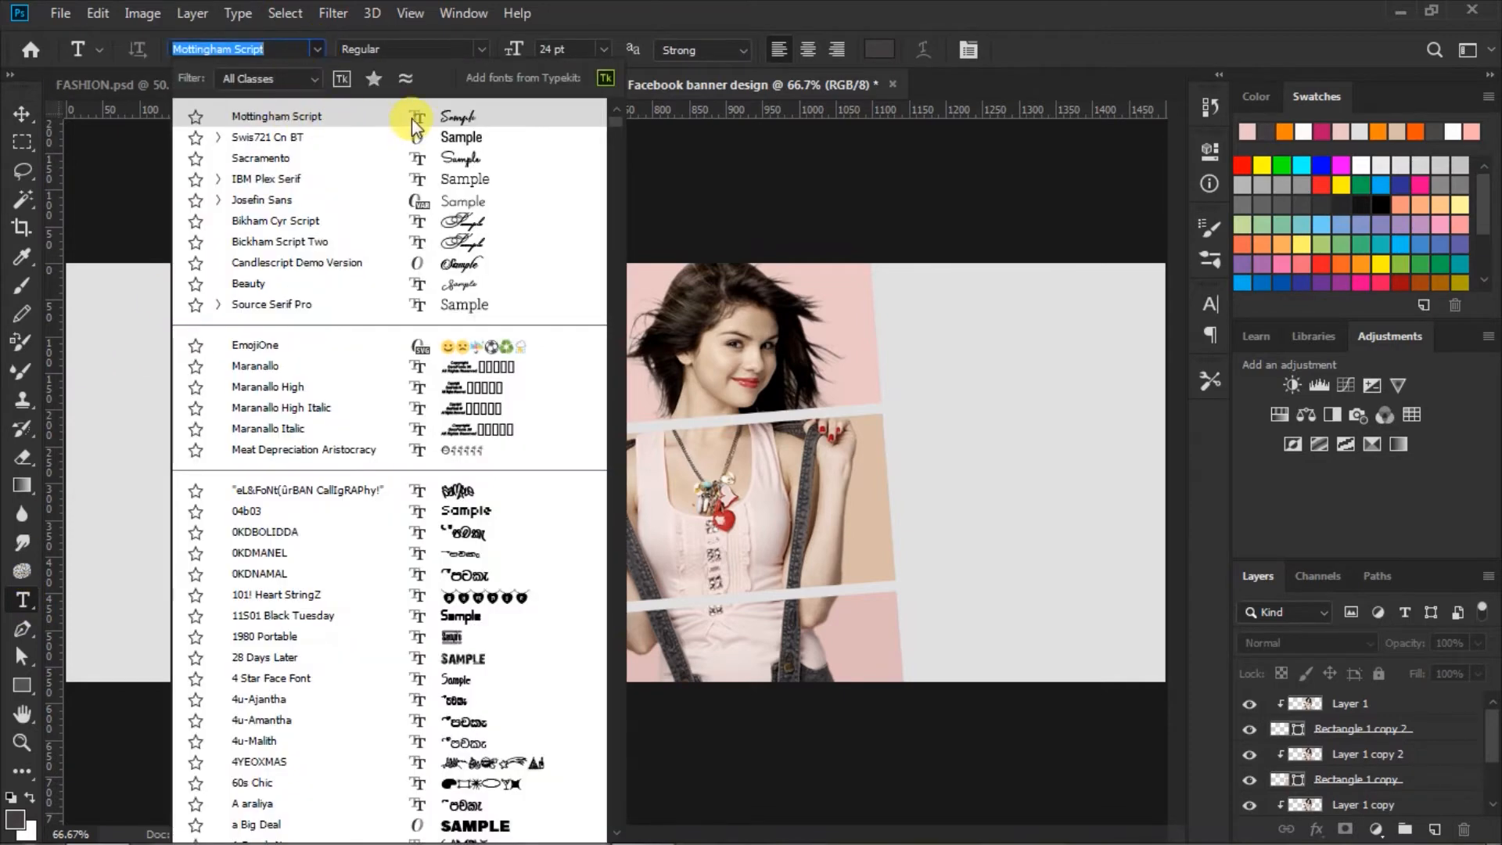
pyautogui.click(449, 116)
pyautogui.click(603, 47)
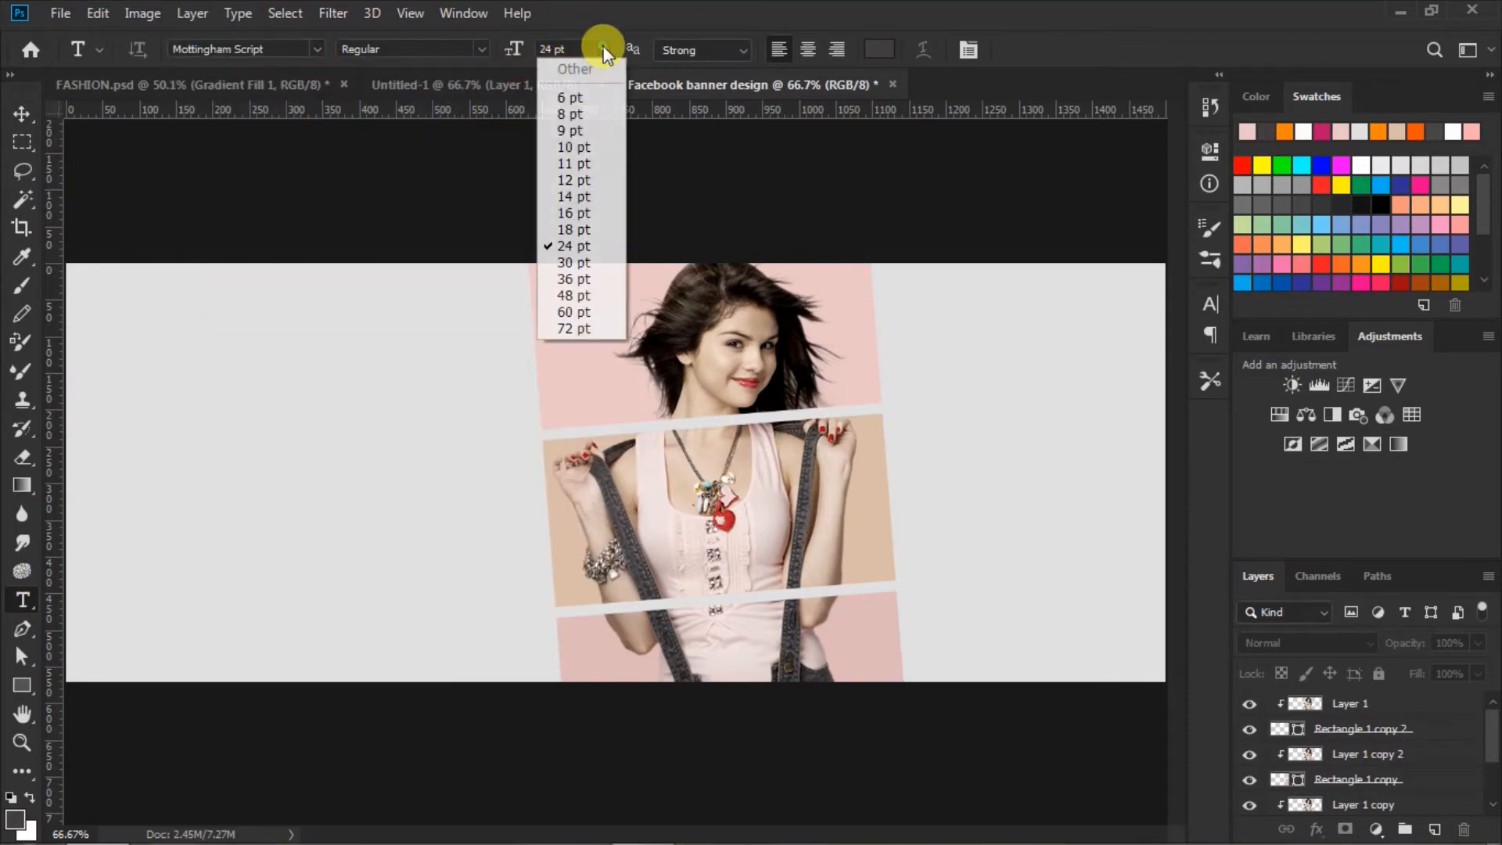
pyautogui.click(571, 244)
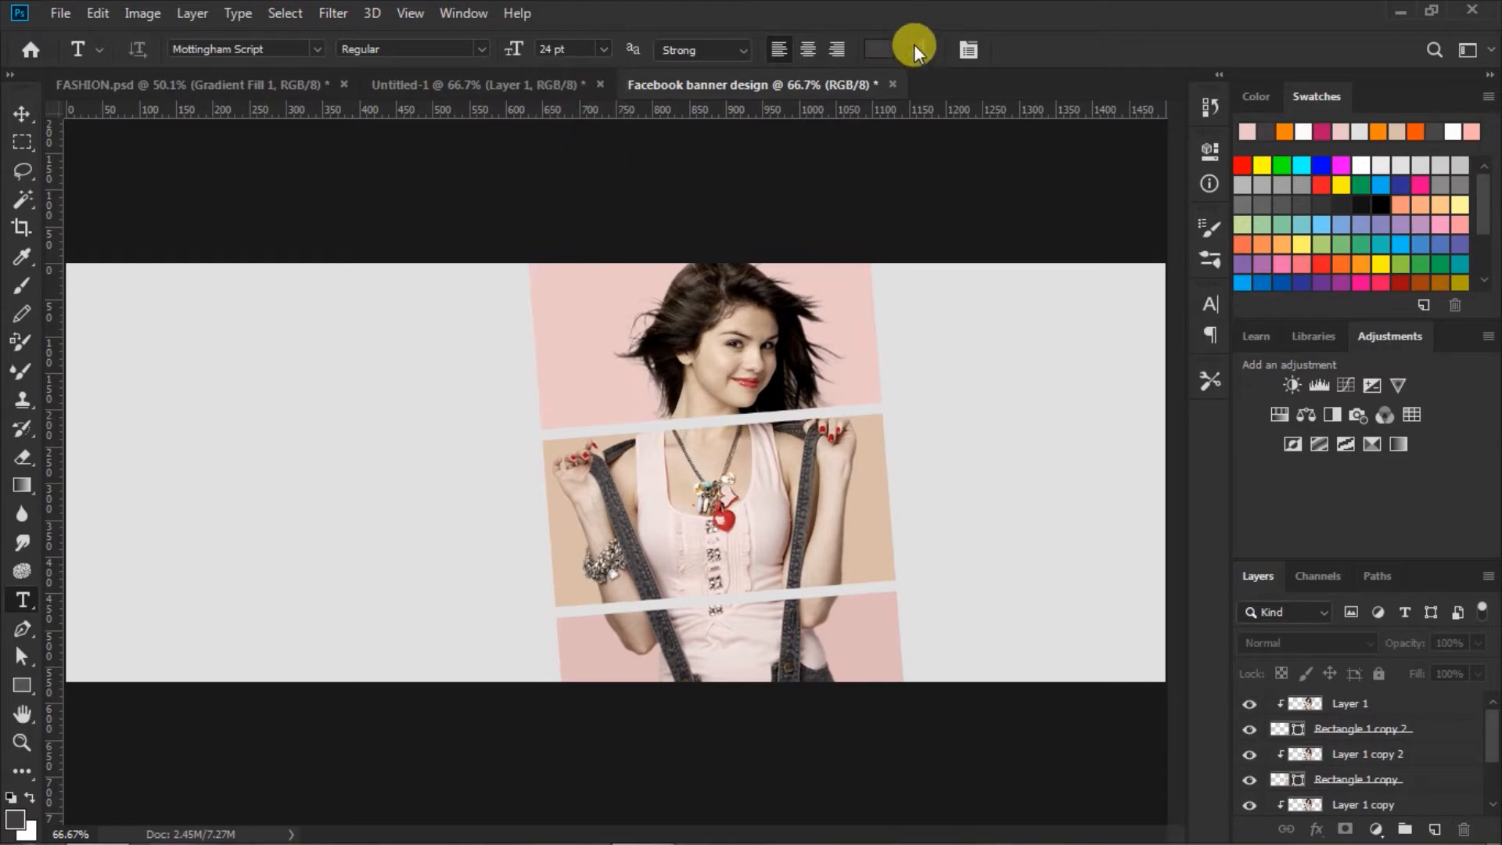
pyautogui.click(874, 51)
pyautogui.click(1176, 698)
pyautogui.moveTo(1175, 699); pyautogui.dragTo(914, 687)
pyautogui.click(1248, 348)
# Add the text "New Season" near the banner's upper-left corner
pyautogui.click(128, 330)
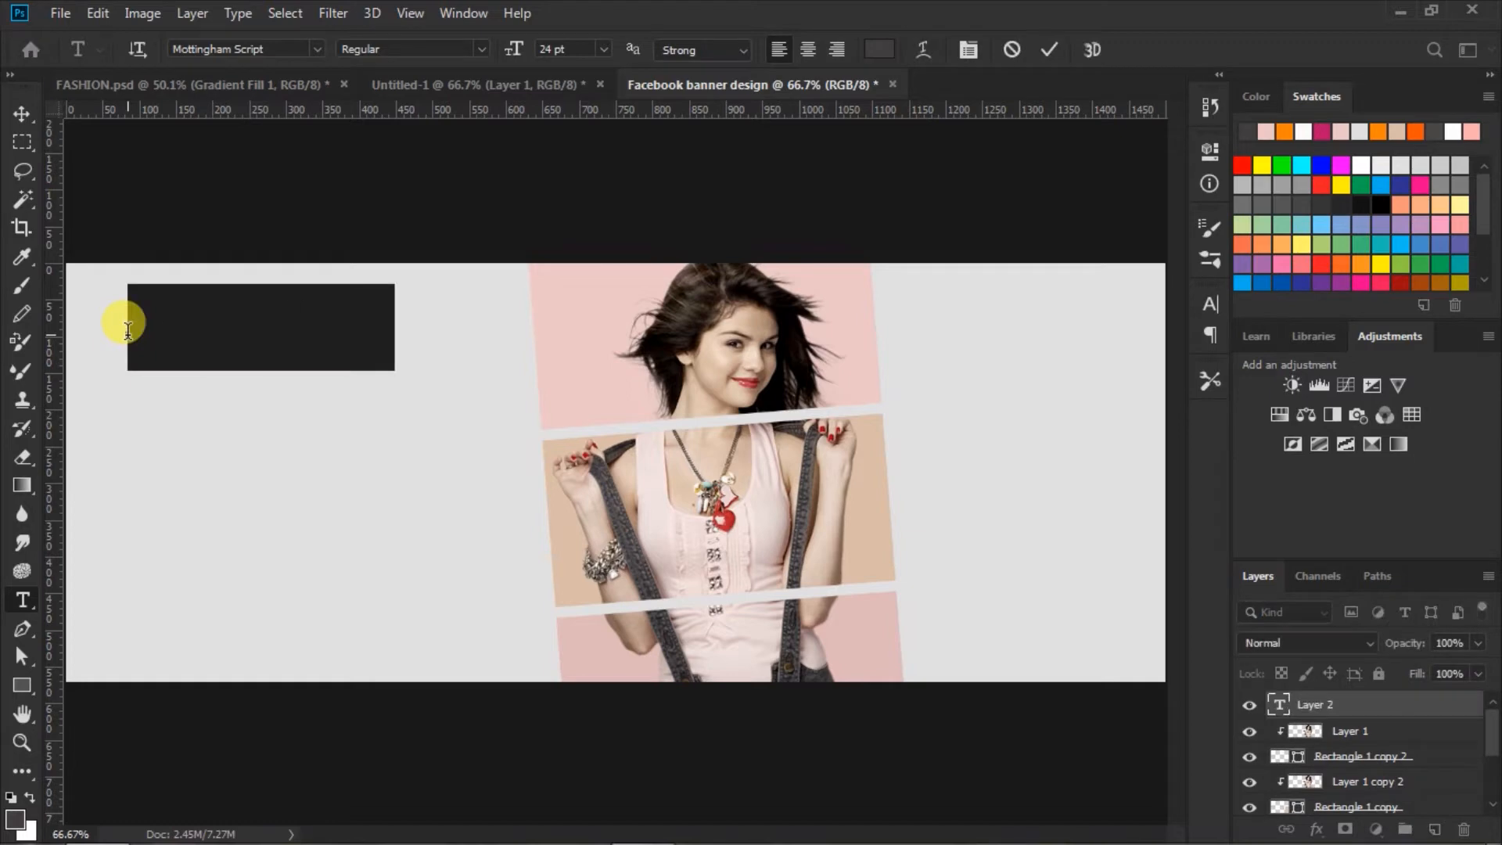
pyautogui.write('New')
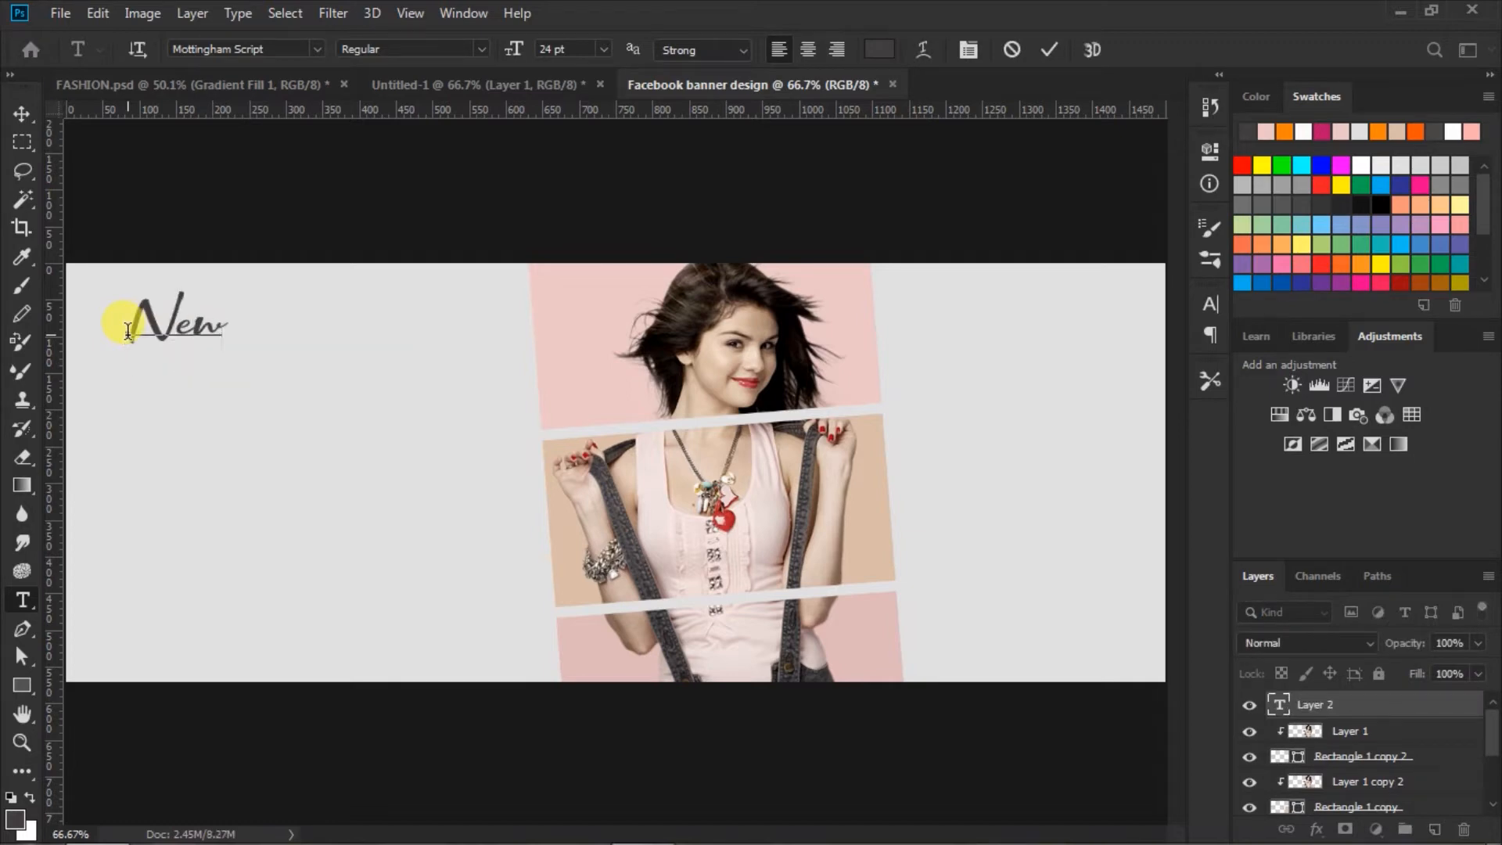
pyautogui.write(' Sea')
pyautogui.write('so')
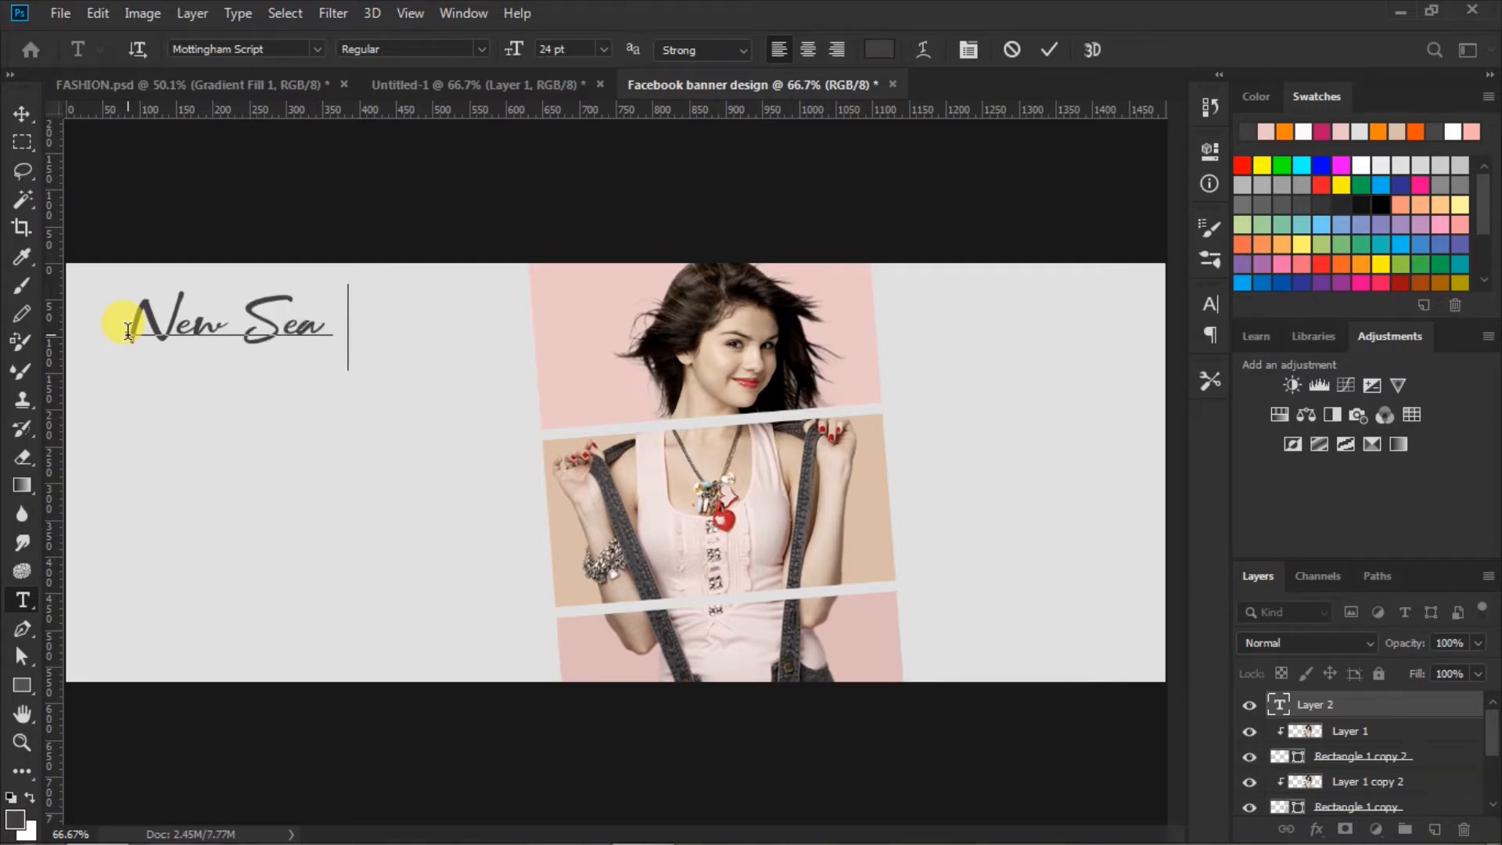
pyautogui.write('n')
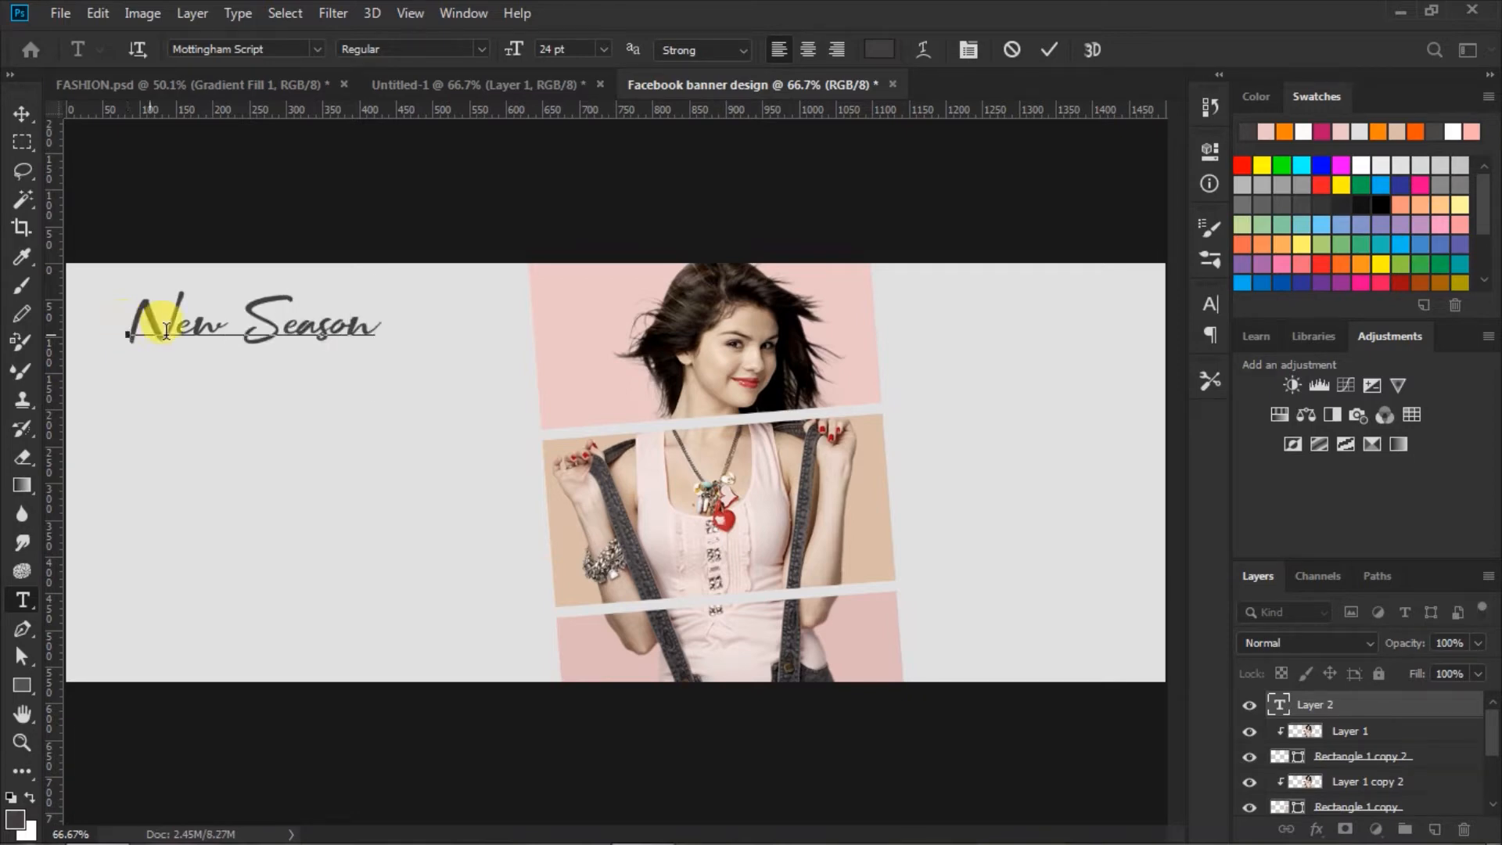
pyautogui.click(1051, 50)
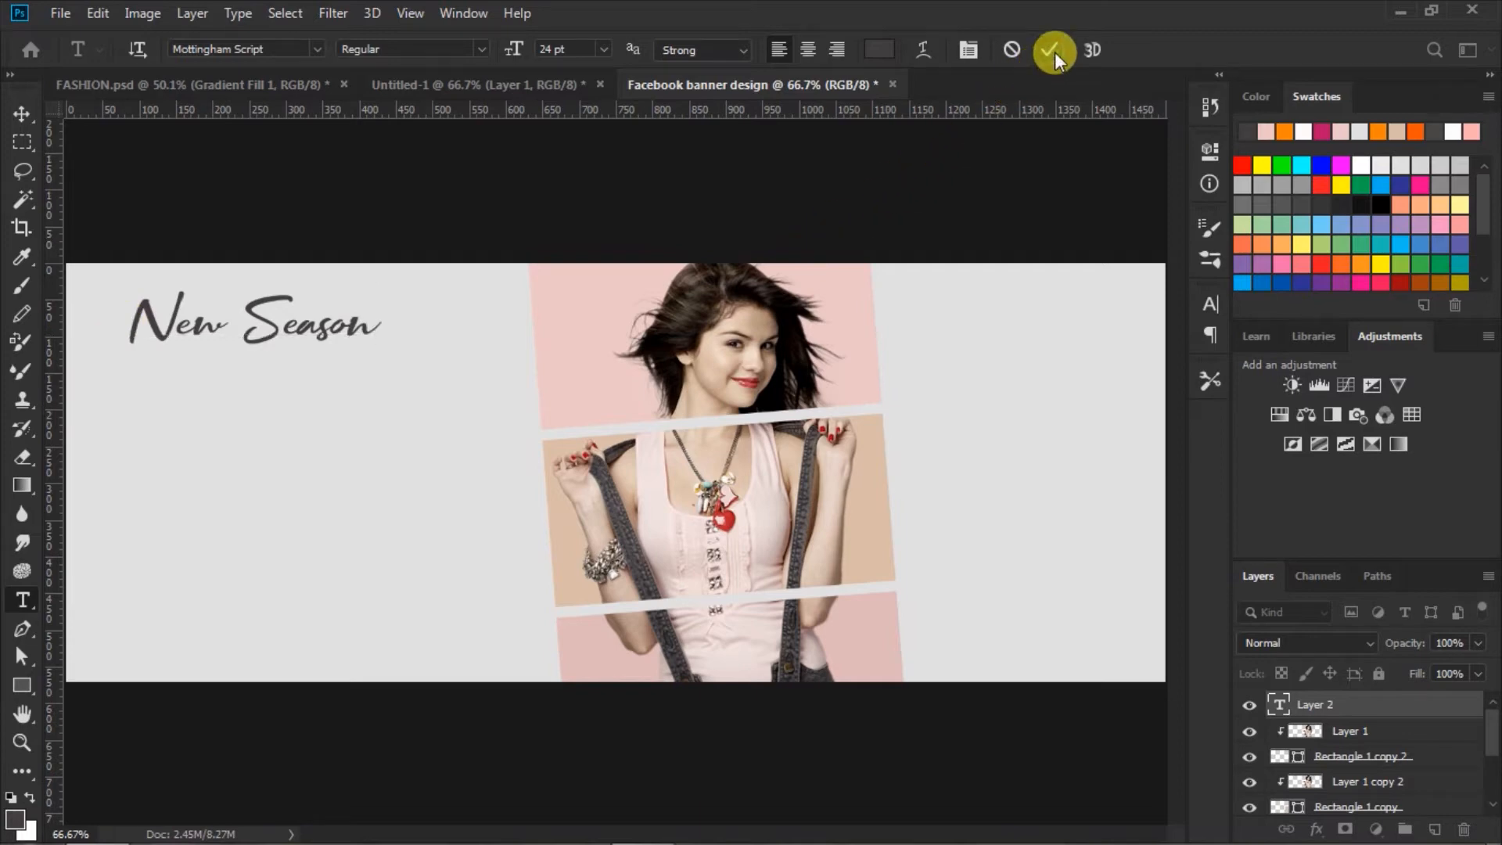
# Move the "New Season" text slightly right and down
pyautogui.click(21, 115)
pyautogui.moveTo(305, 331); pyautogui.dragTo(323, 345)
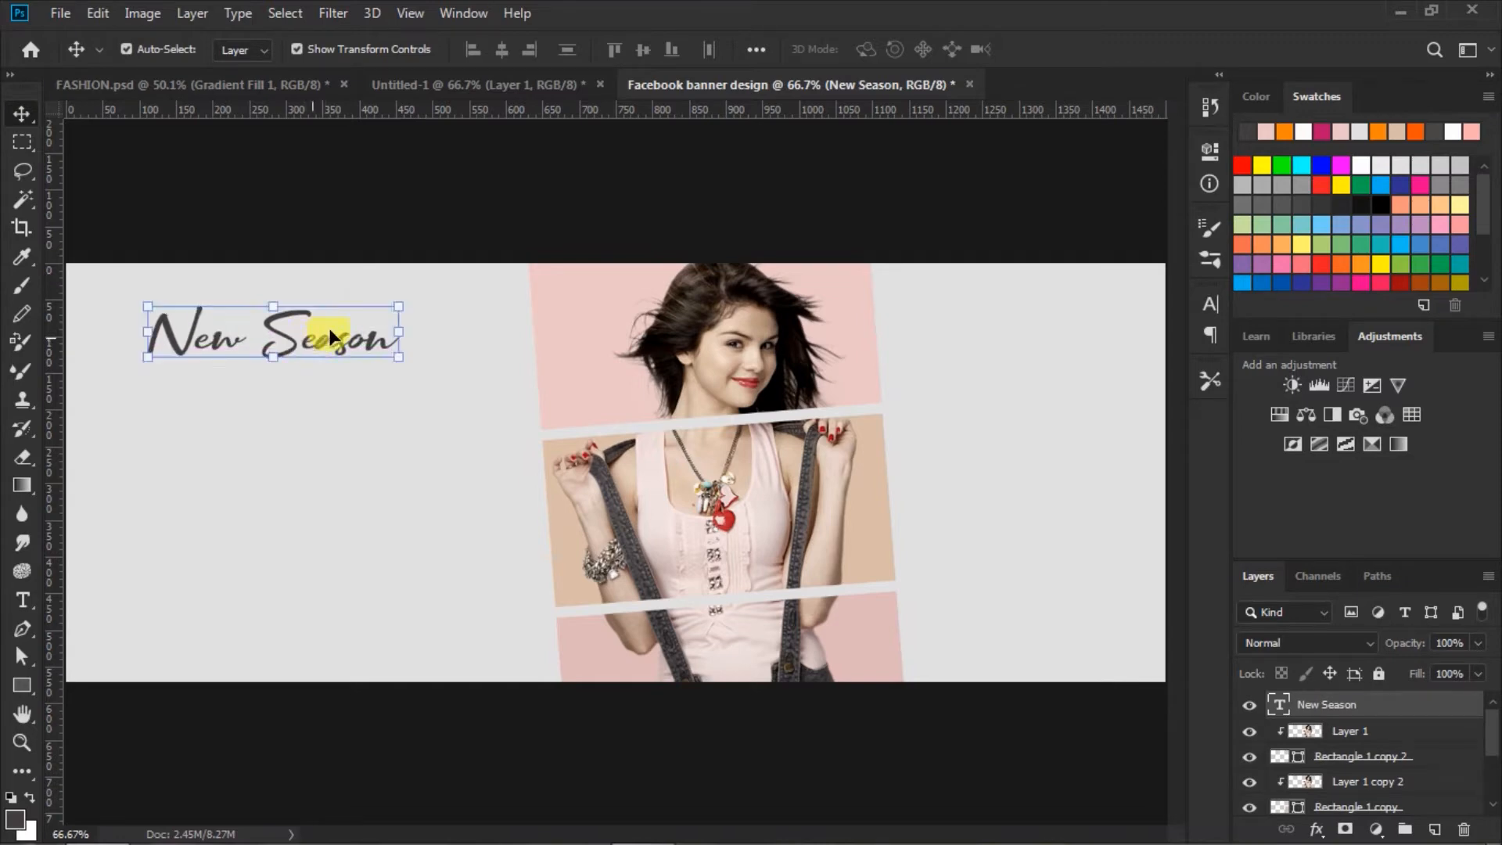
pyautogui.click(691, 176)
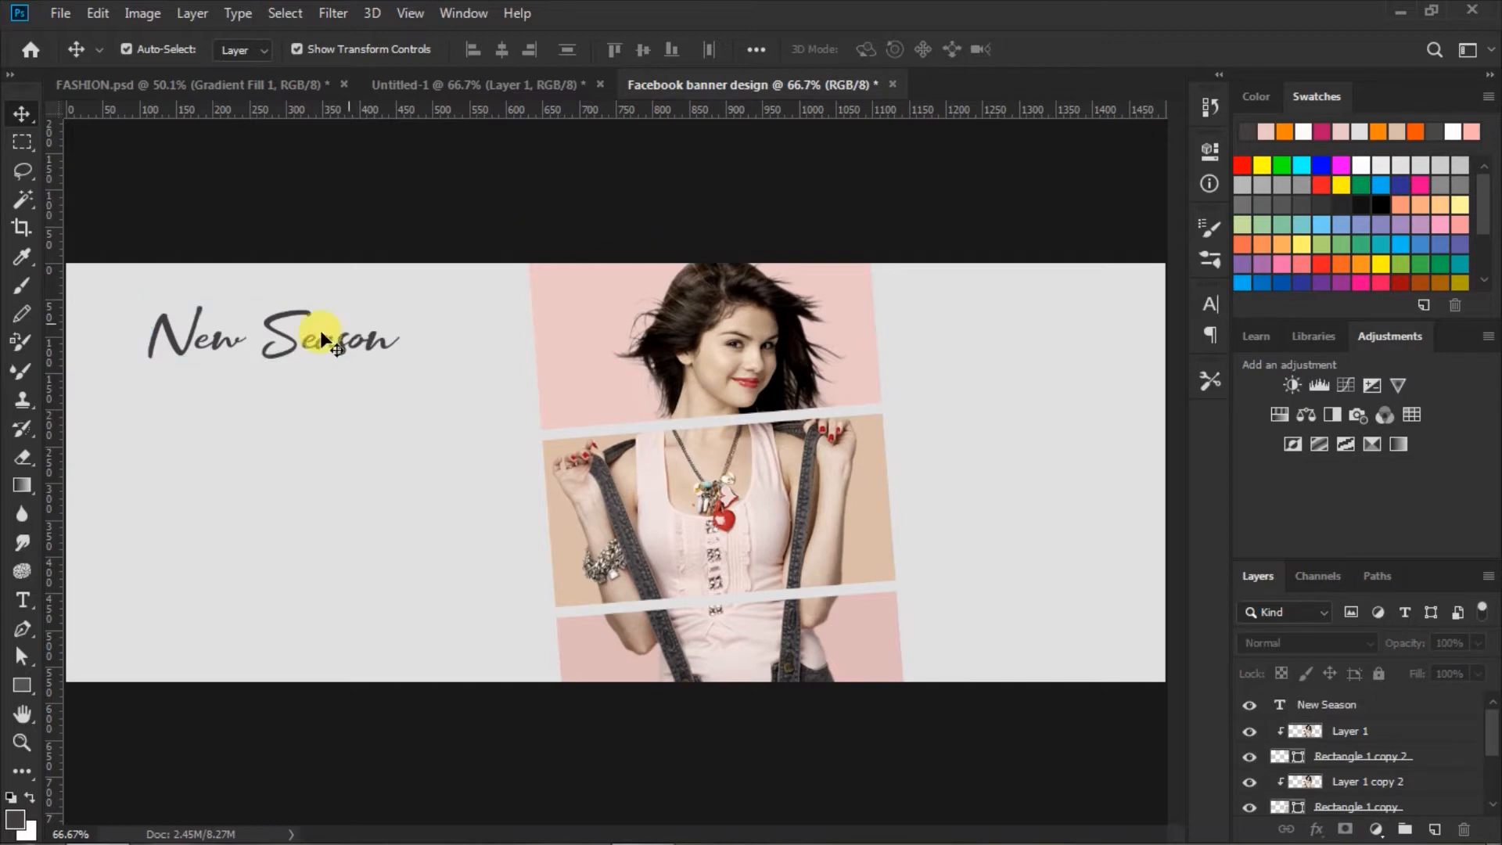
# Switch the Type tool's font to Swis721 Cn BT Bold at 48 pt
pyautogui.click(22, 600)
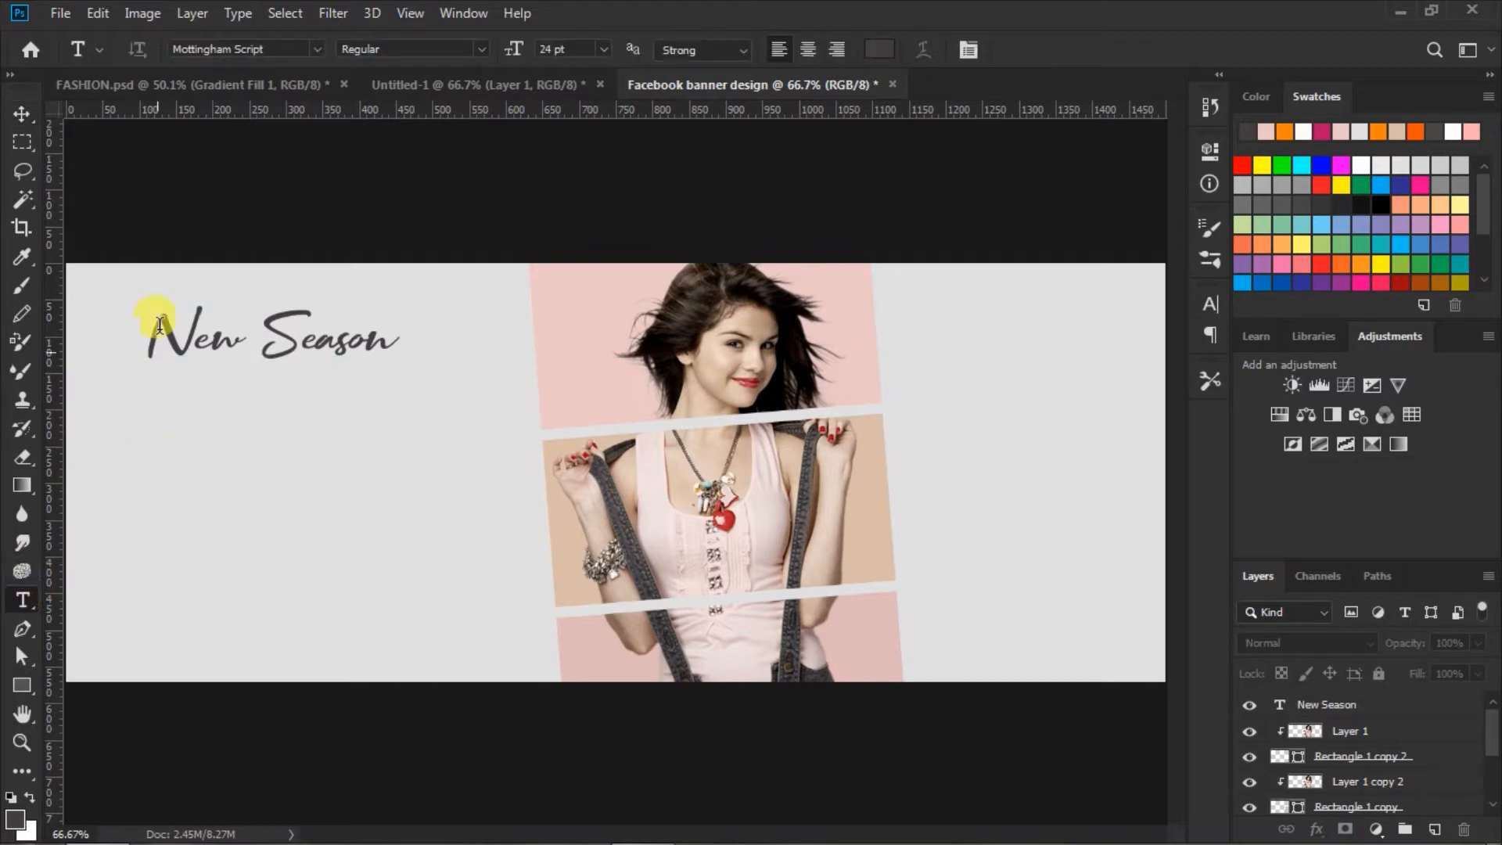
pyautogui.click(316, 48)
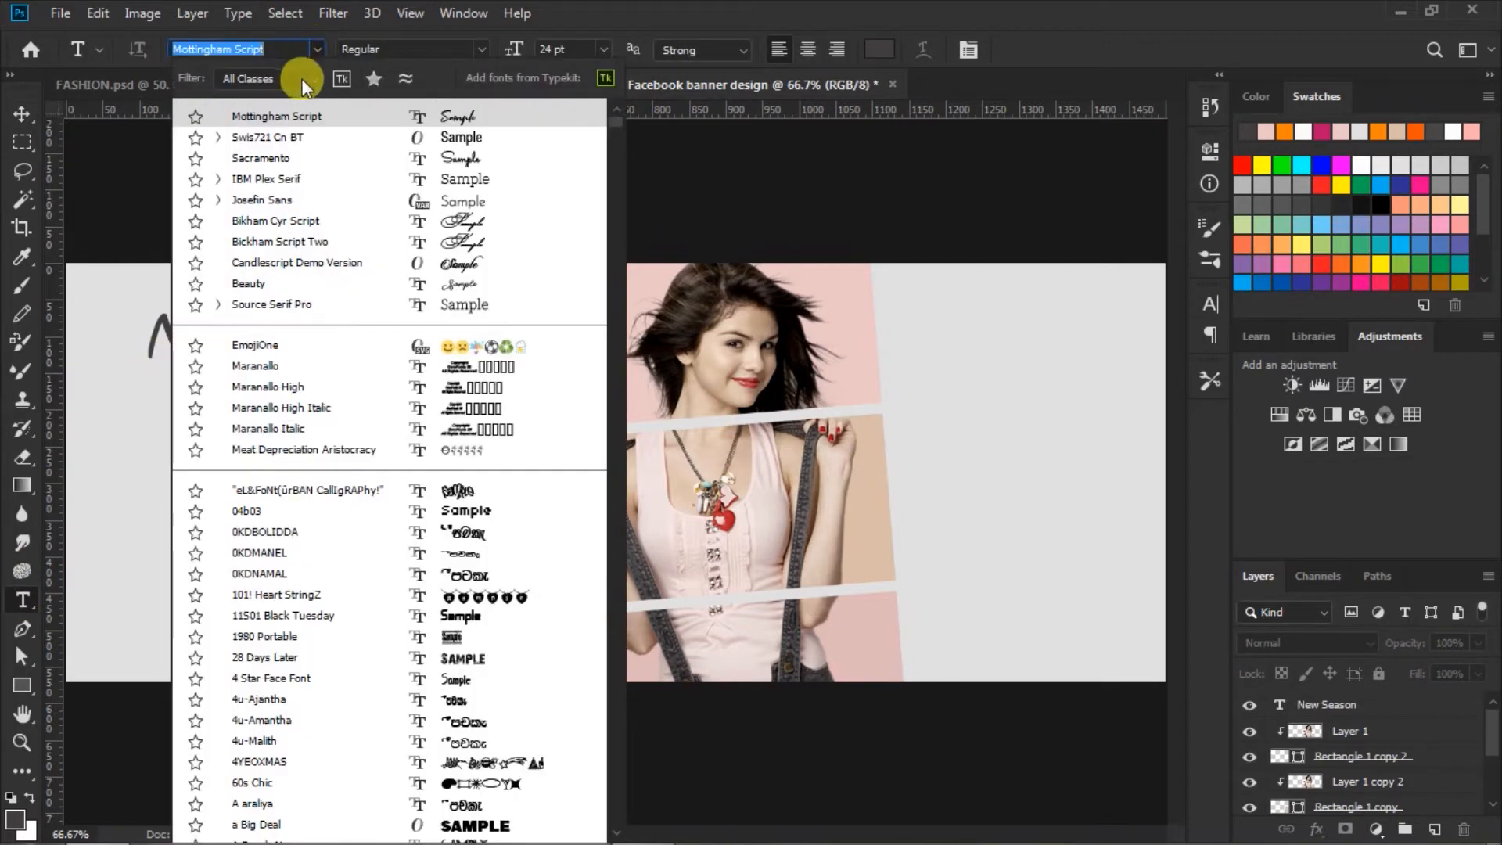
pyautogui.click(468, 138)
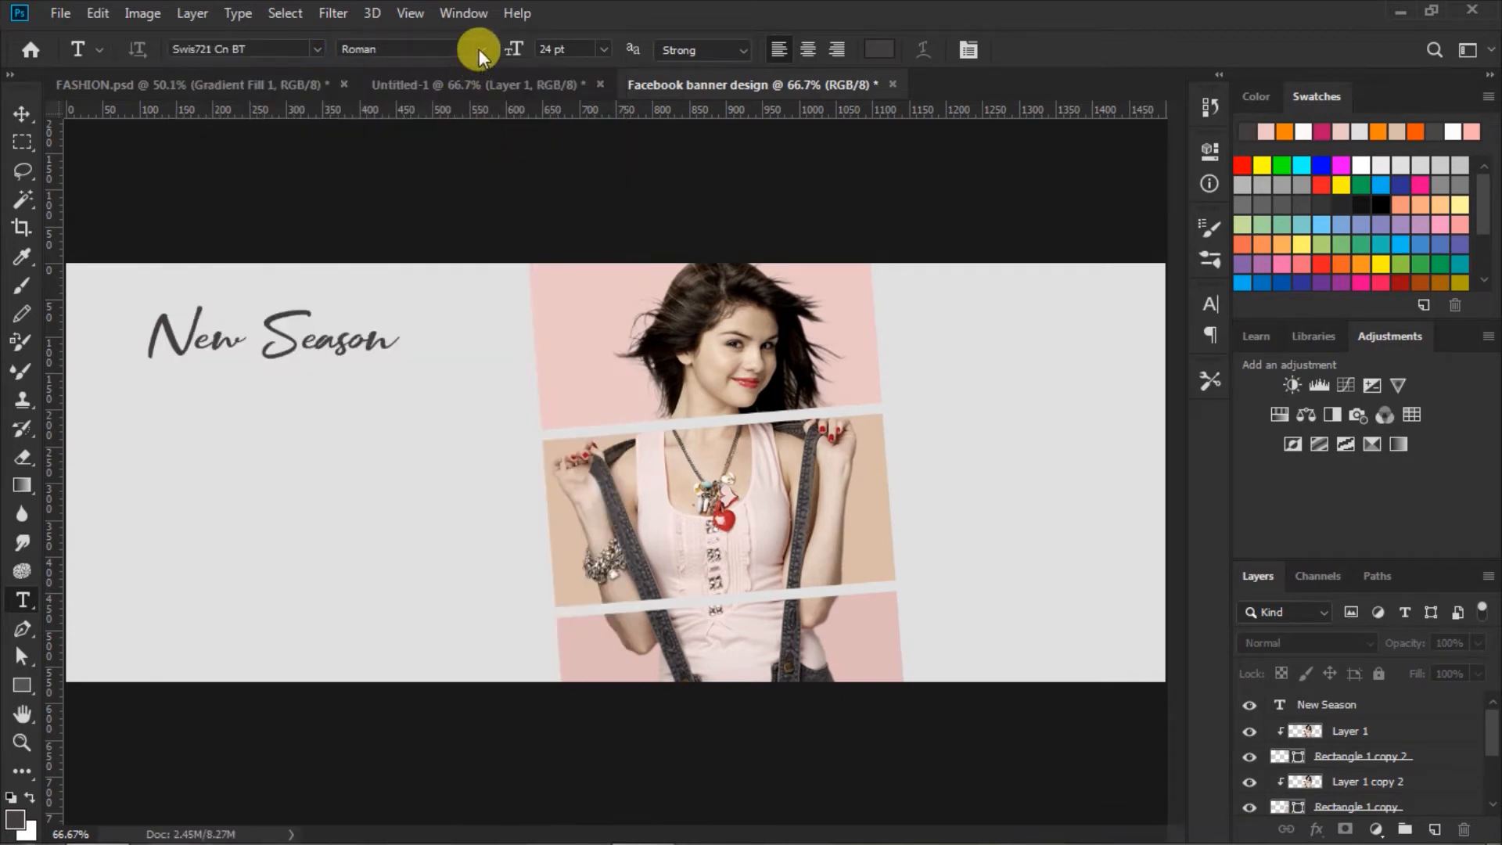
pyautogui.click(478, 49)
pyautogui.click(441, 106)
pyautogui.click(604, 49)
pyautogui.click(572, 295)
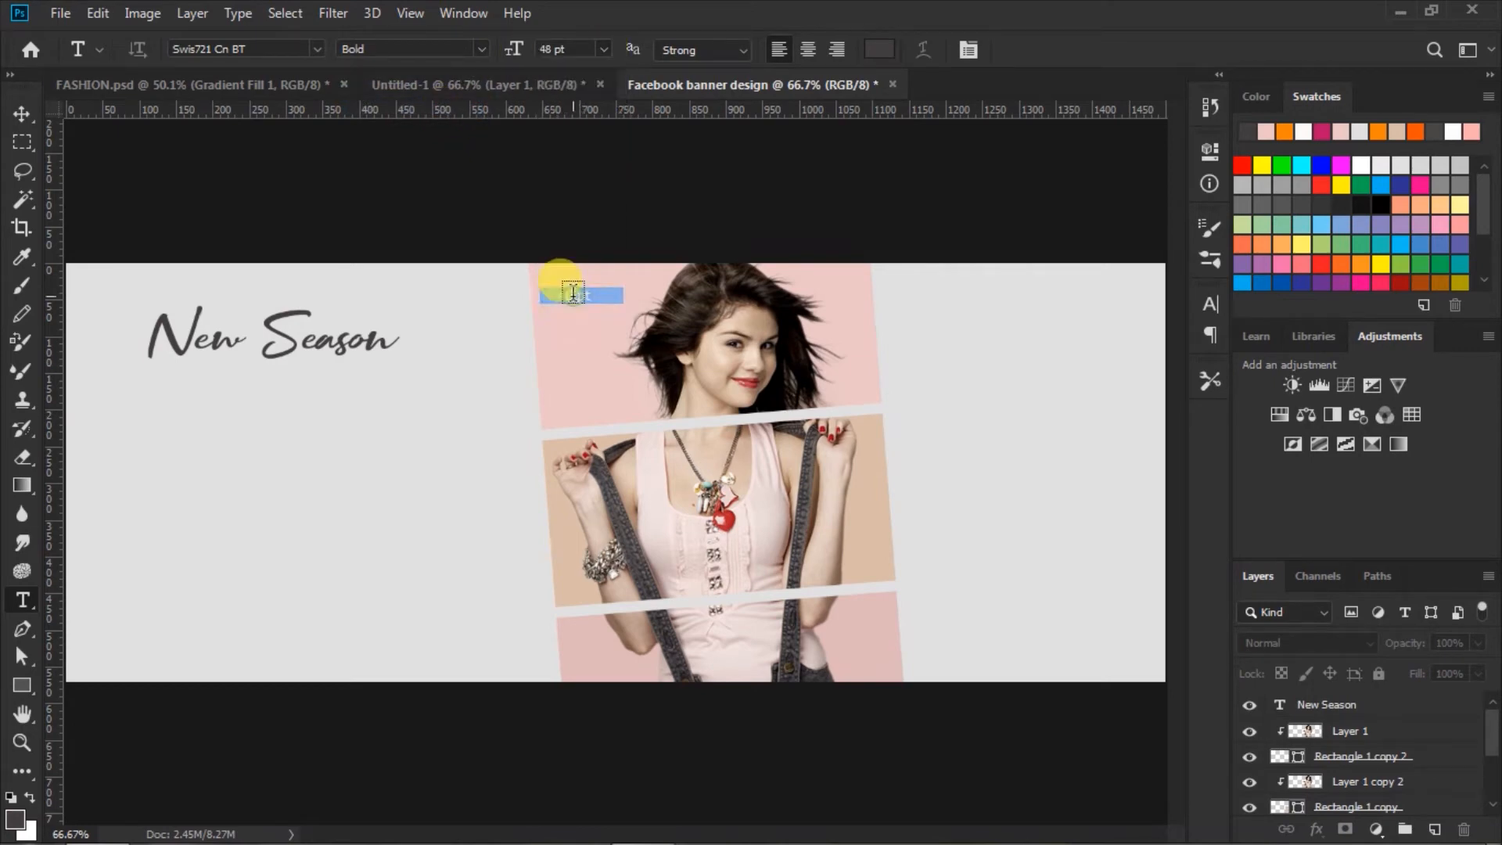
# Set the text color to orange #ff8400 and check the character settings for the new text
pyautogui.click(873, 50)
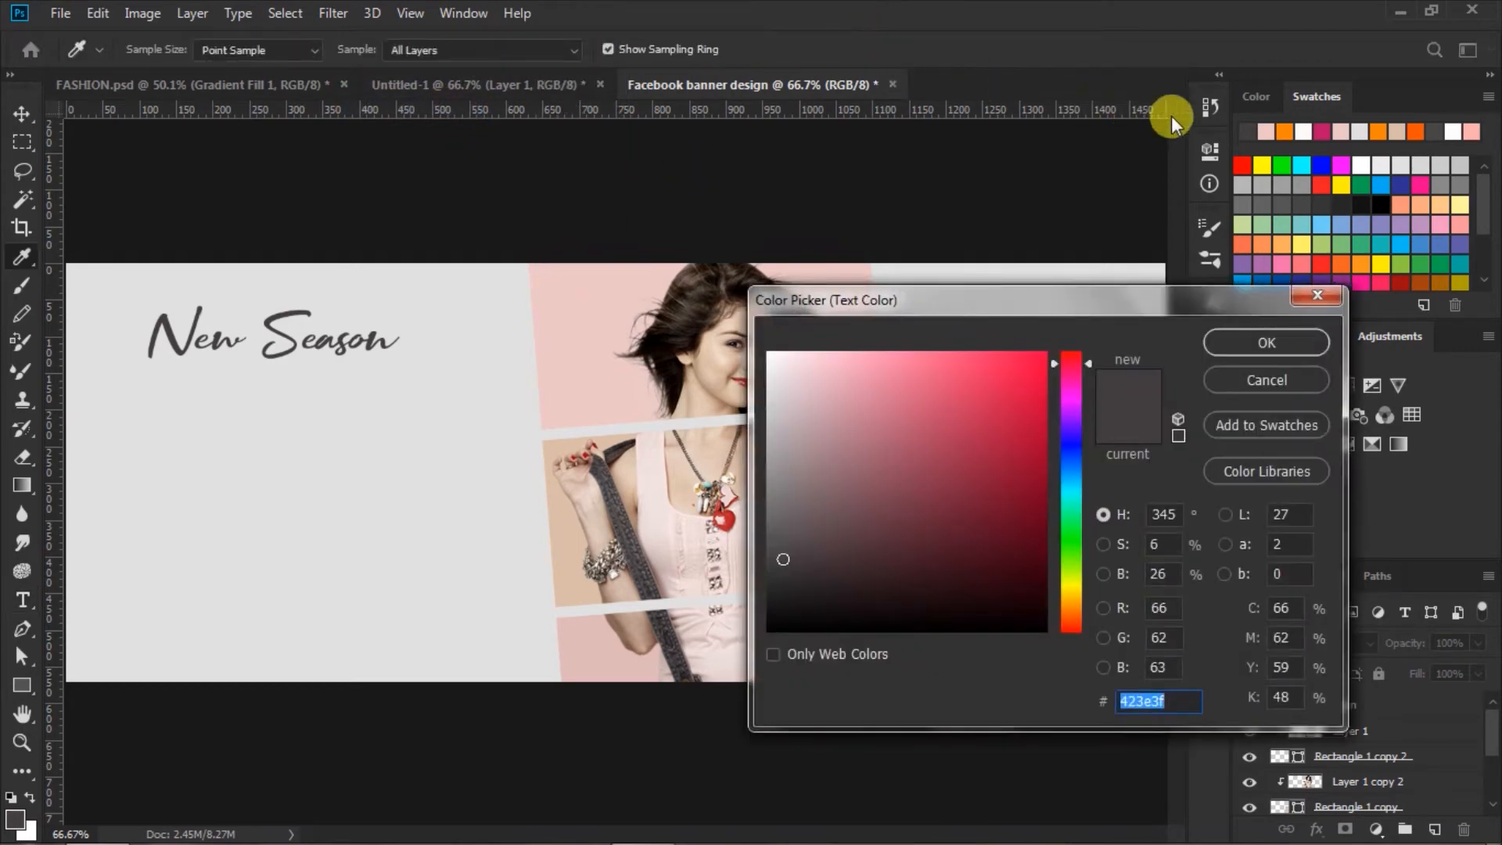
pyautogui.click(1273, 131)
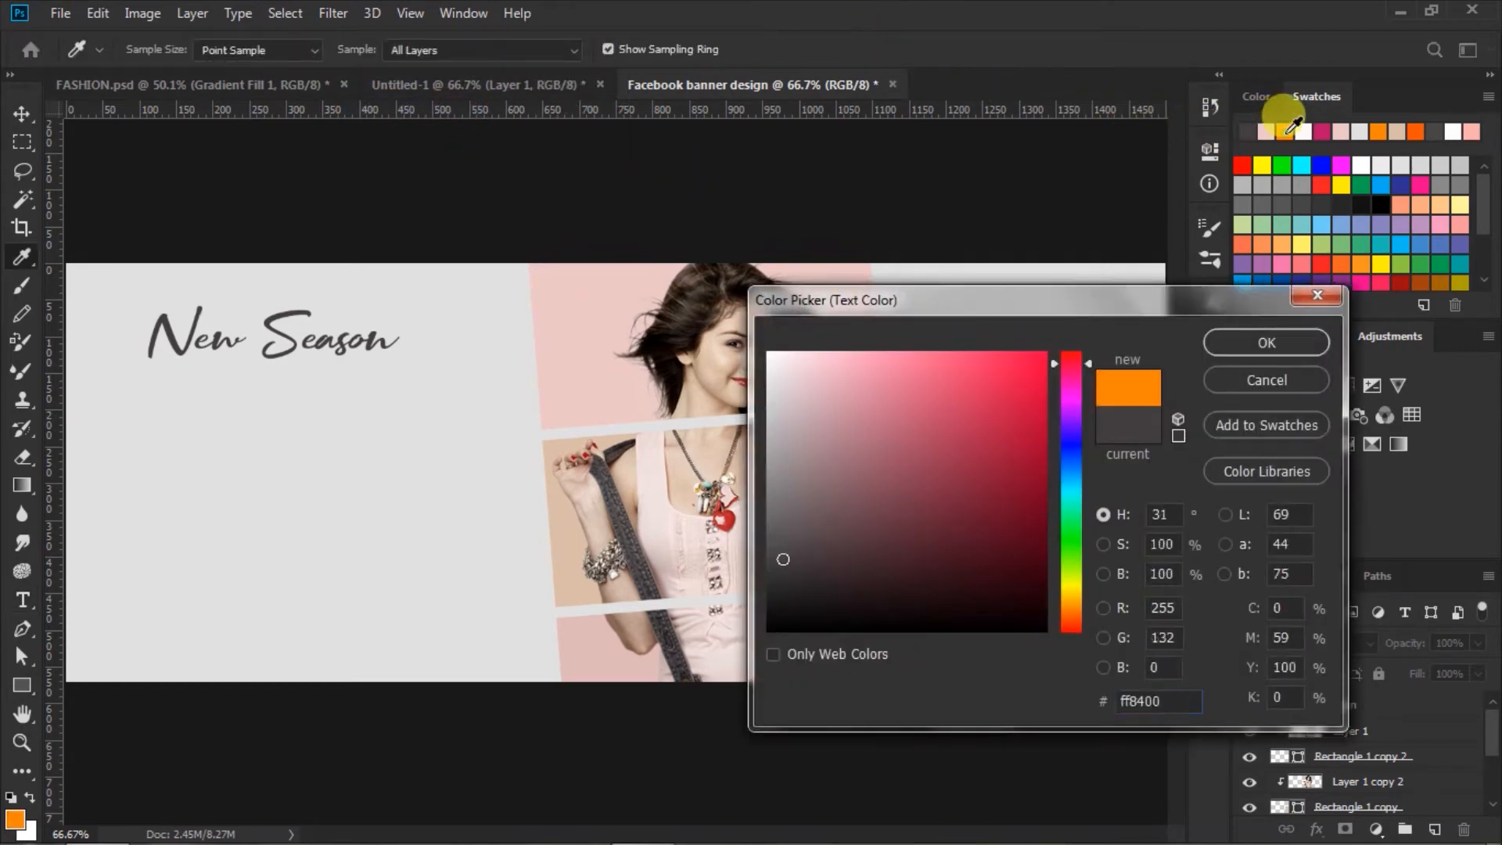
pyautogui.doubleClick(1187, 697)
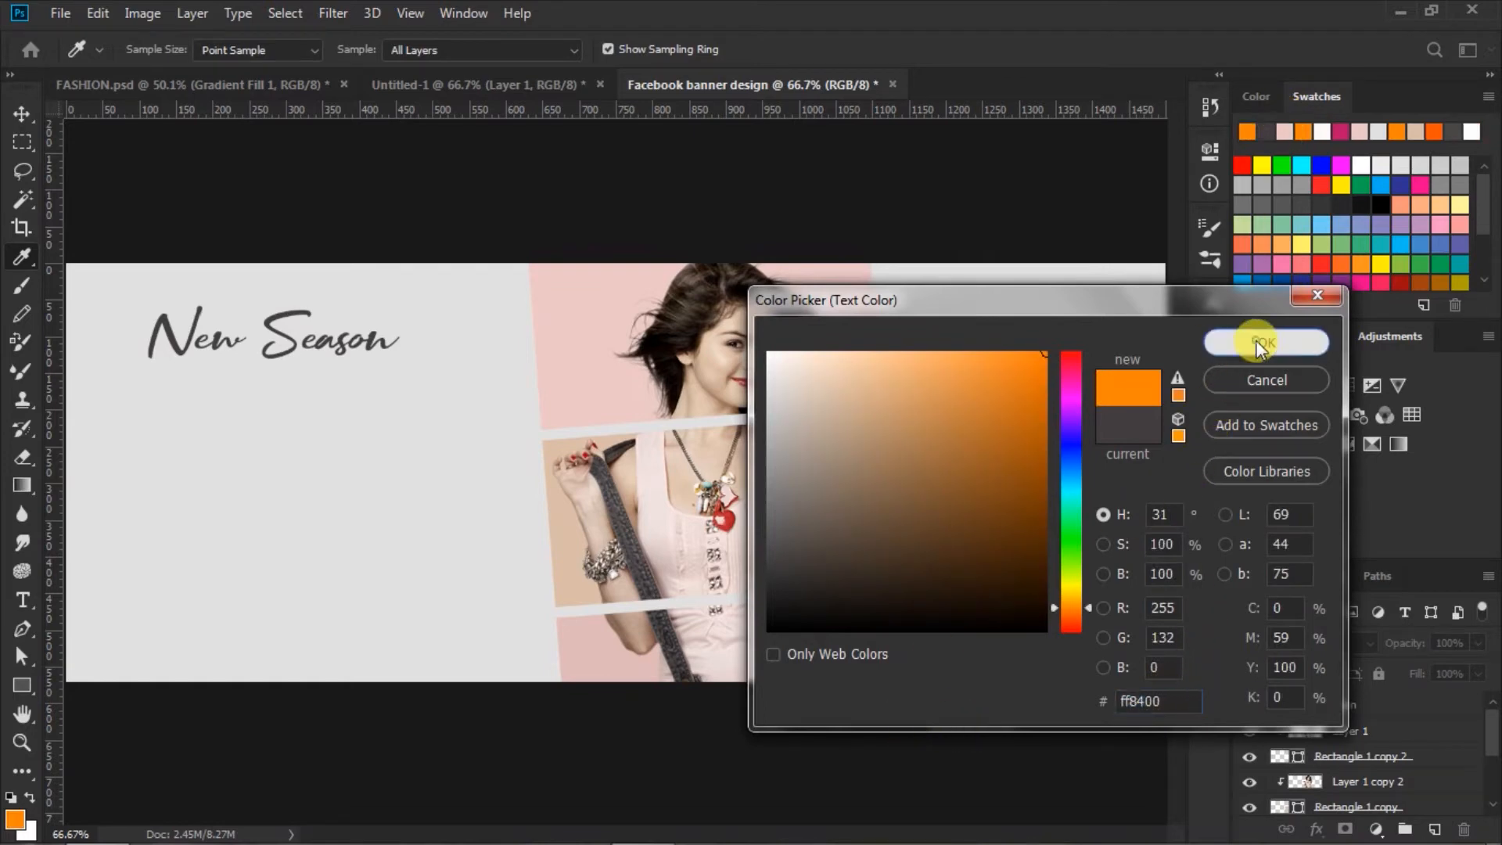
pyautogui.click(1247, 338)
pyautogui.click(1214, 302)
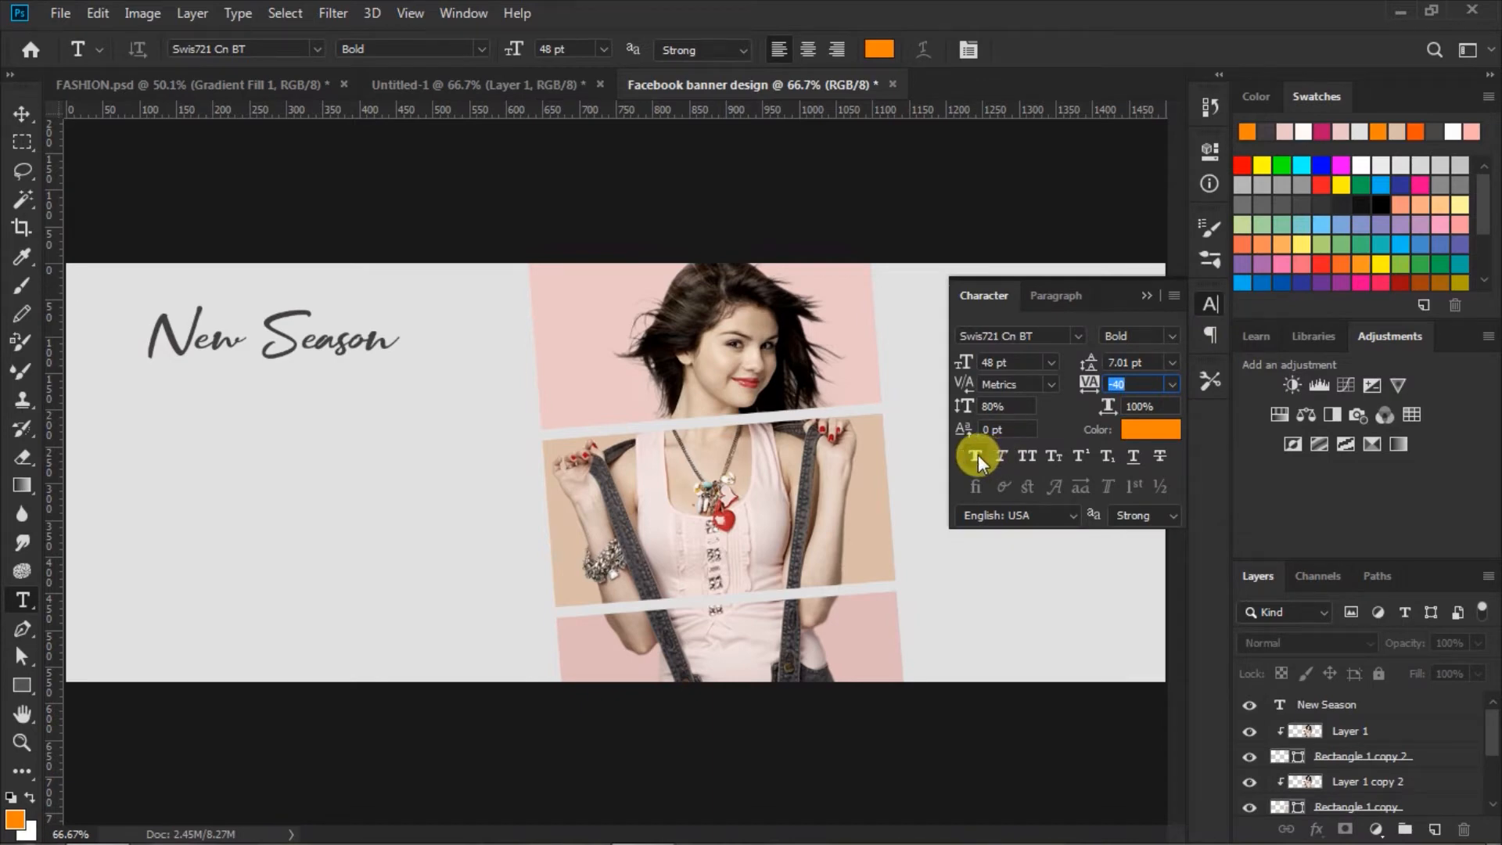
pyautogui.click(1143, 294)
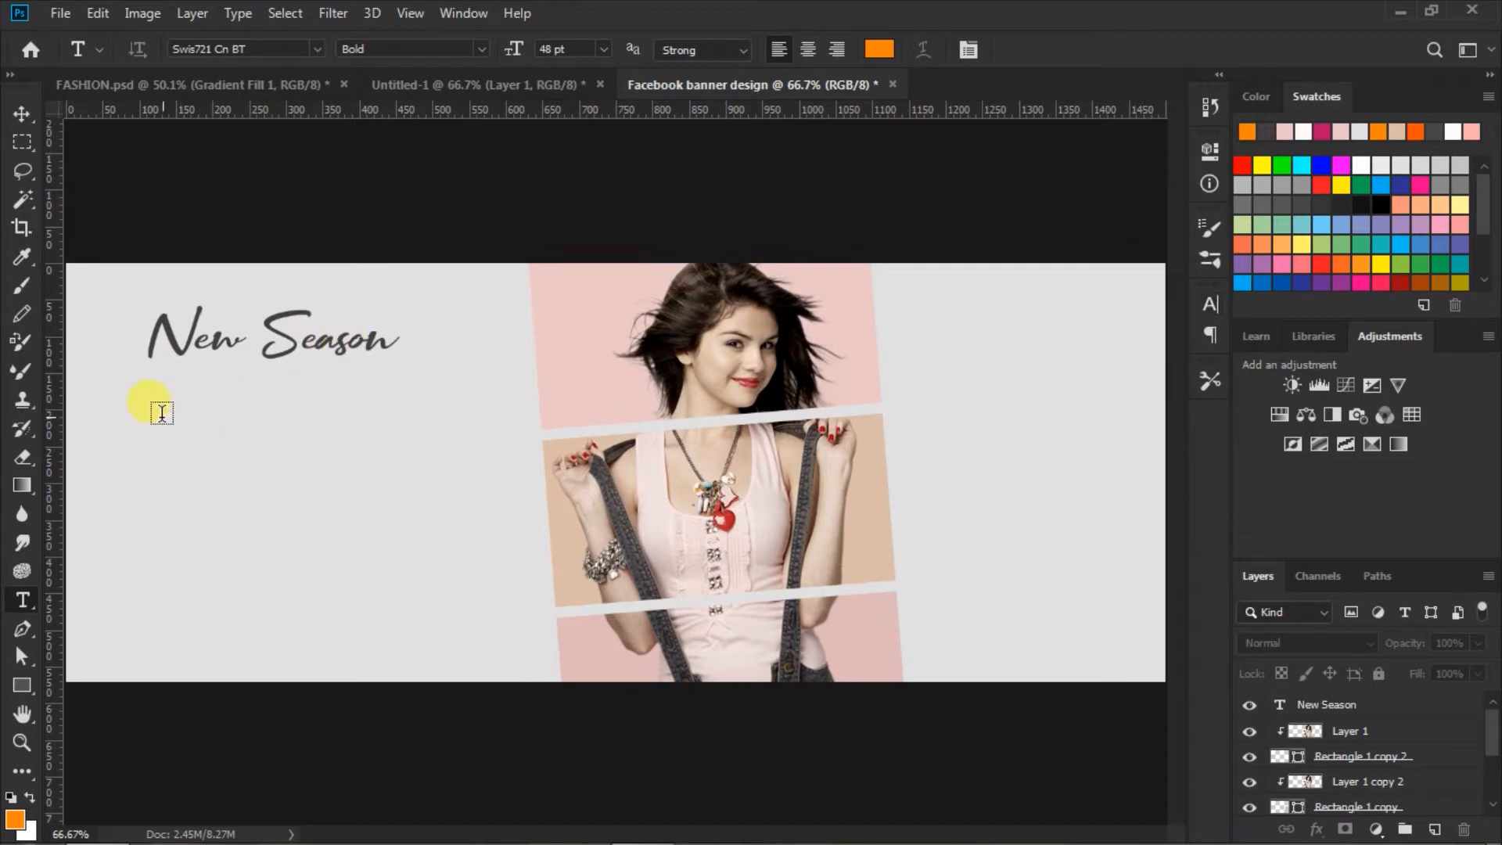
# Add the orange text "SALE" over the banner's left area below the "New Season" heading
pyautogui.click(117, 413)
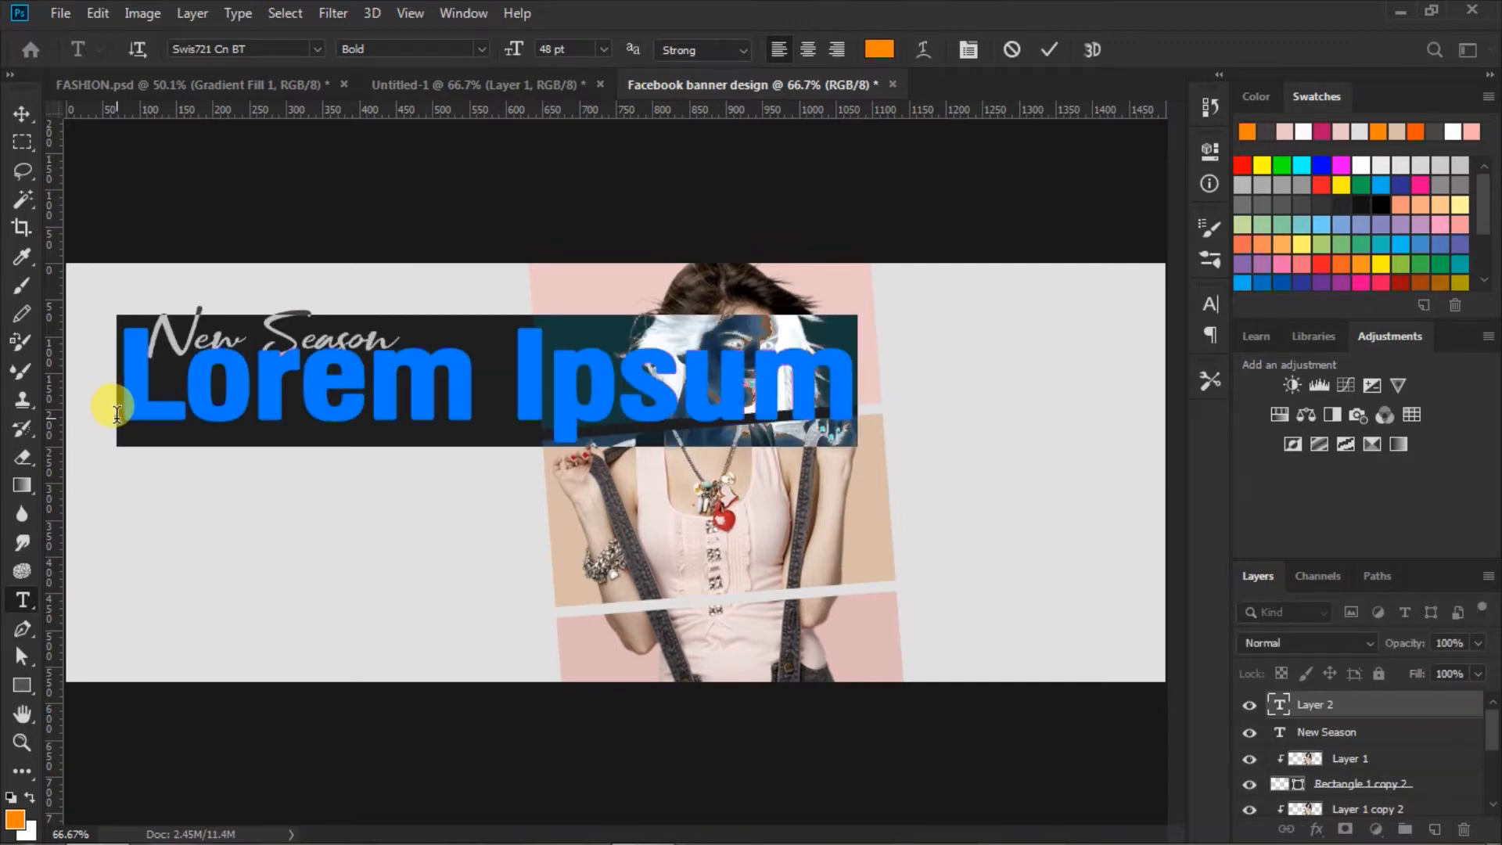
pyautogui.write('SA')
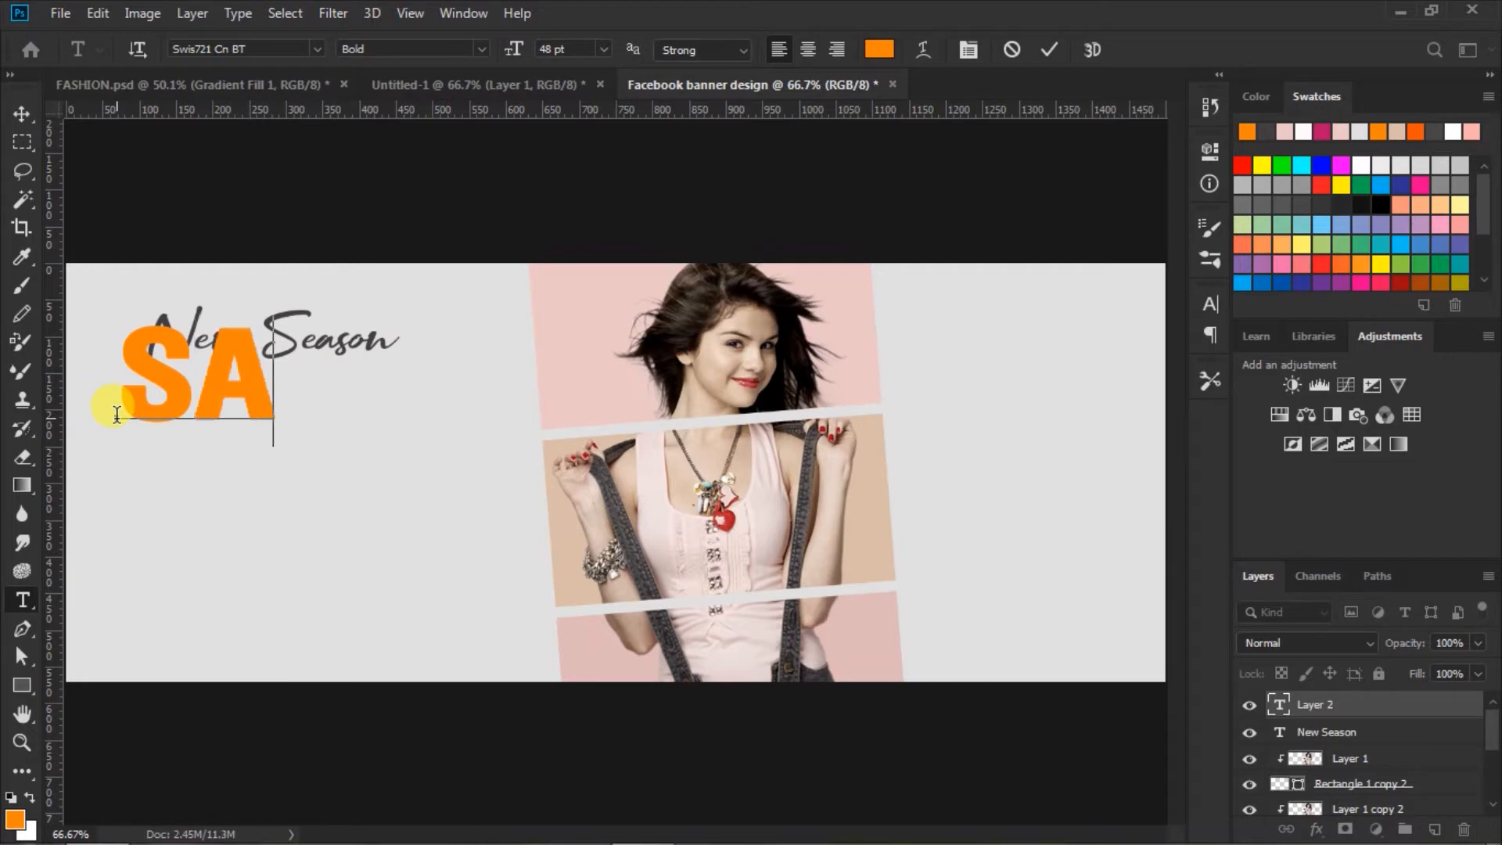
pyautogui.write('LE')
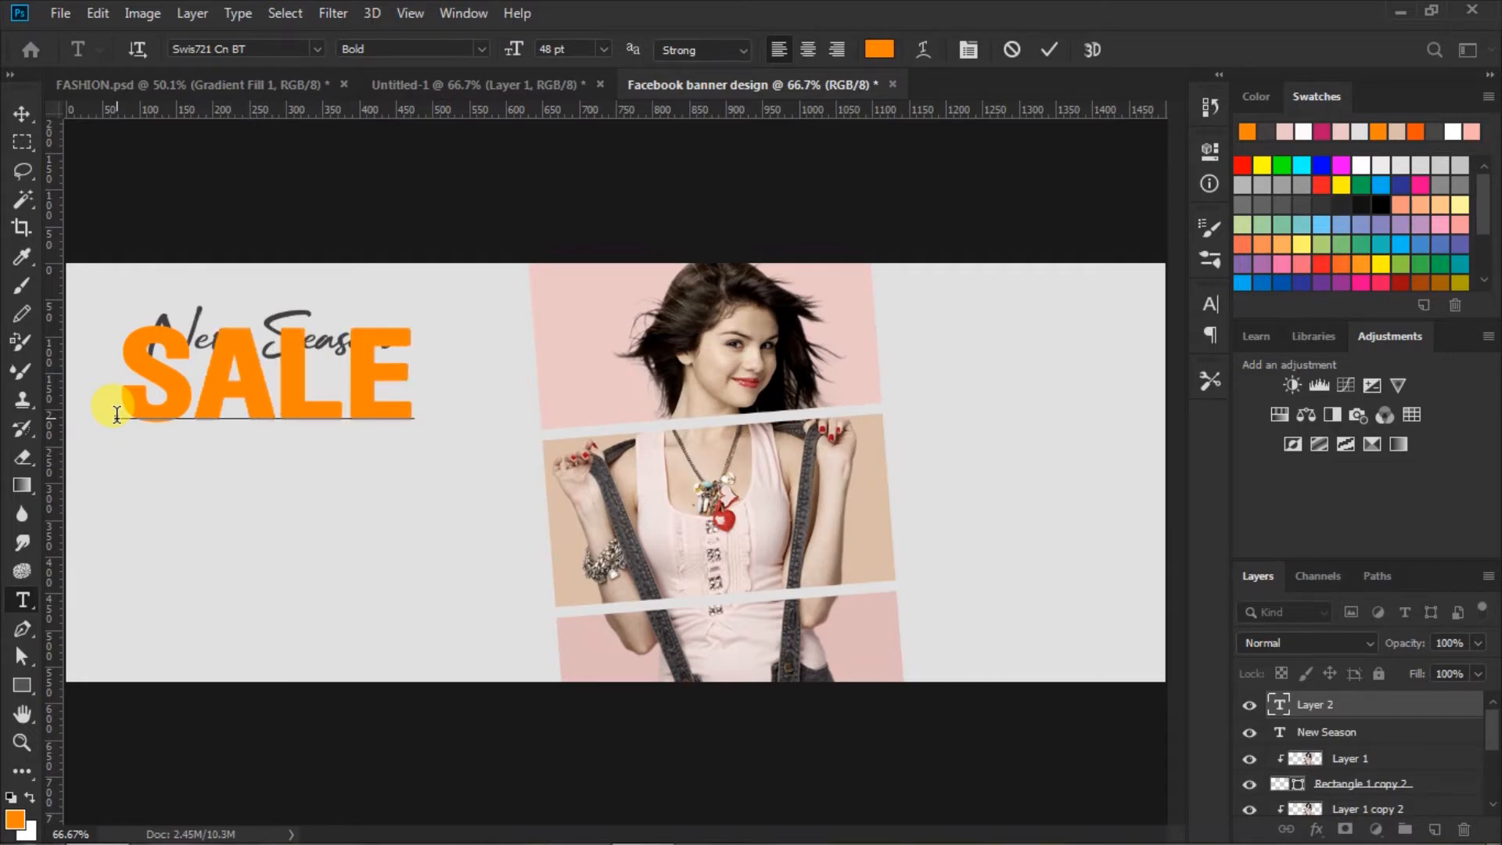
pyautogui.click(1048, 50)
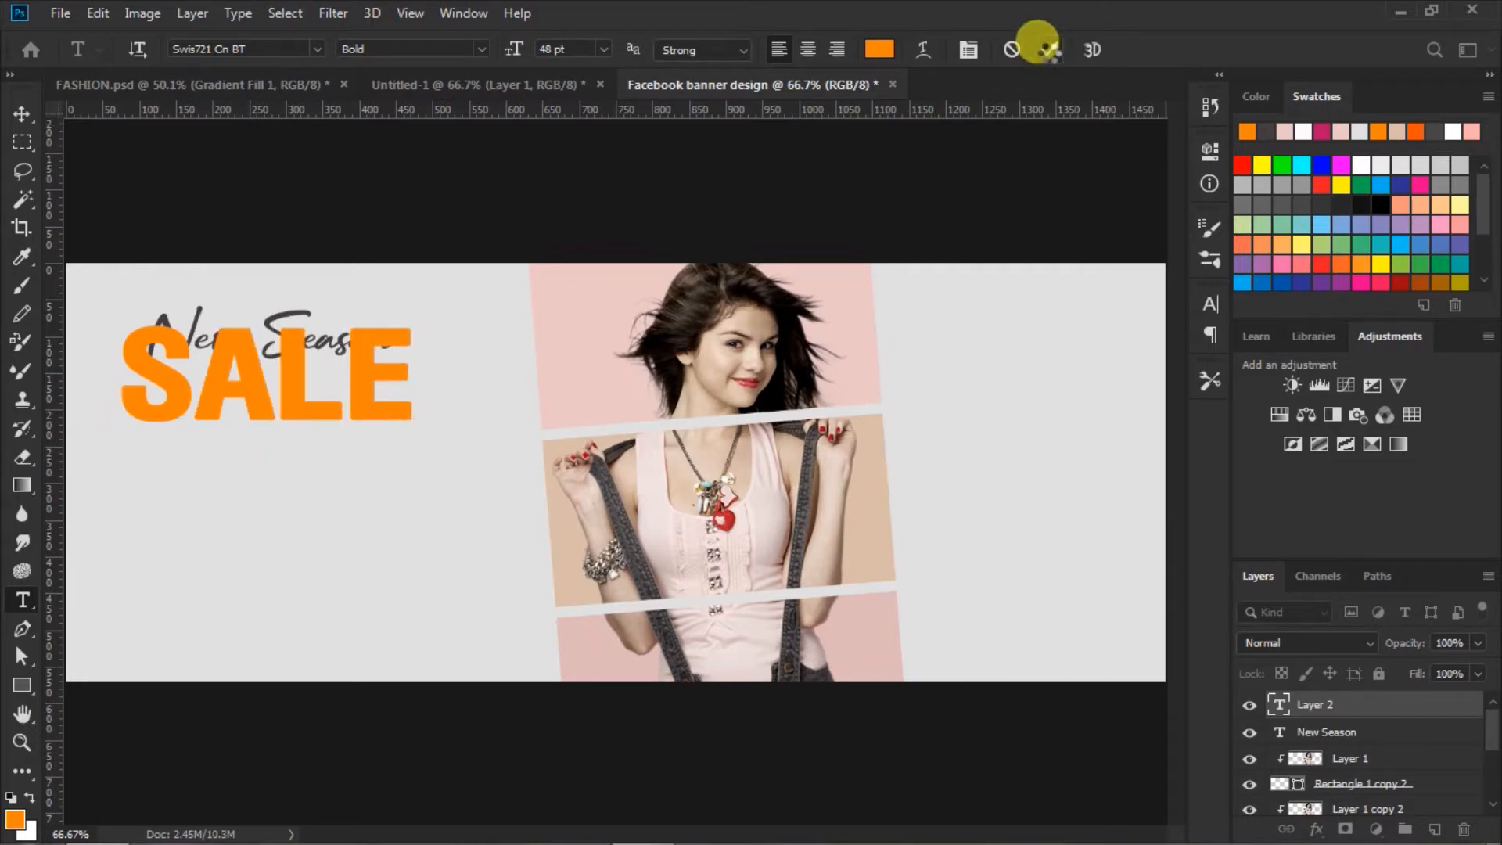
# Move the "SALE" text directly beneath "New Season", lining up their left edges
pyautogui.click(21, 113)
pyautogui.moveTo(249, 358); pyautogui.dragTo(270, 395)
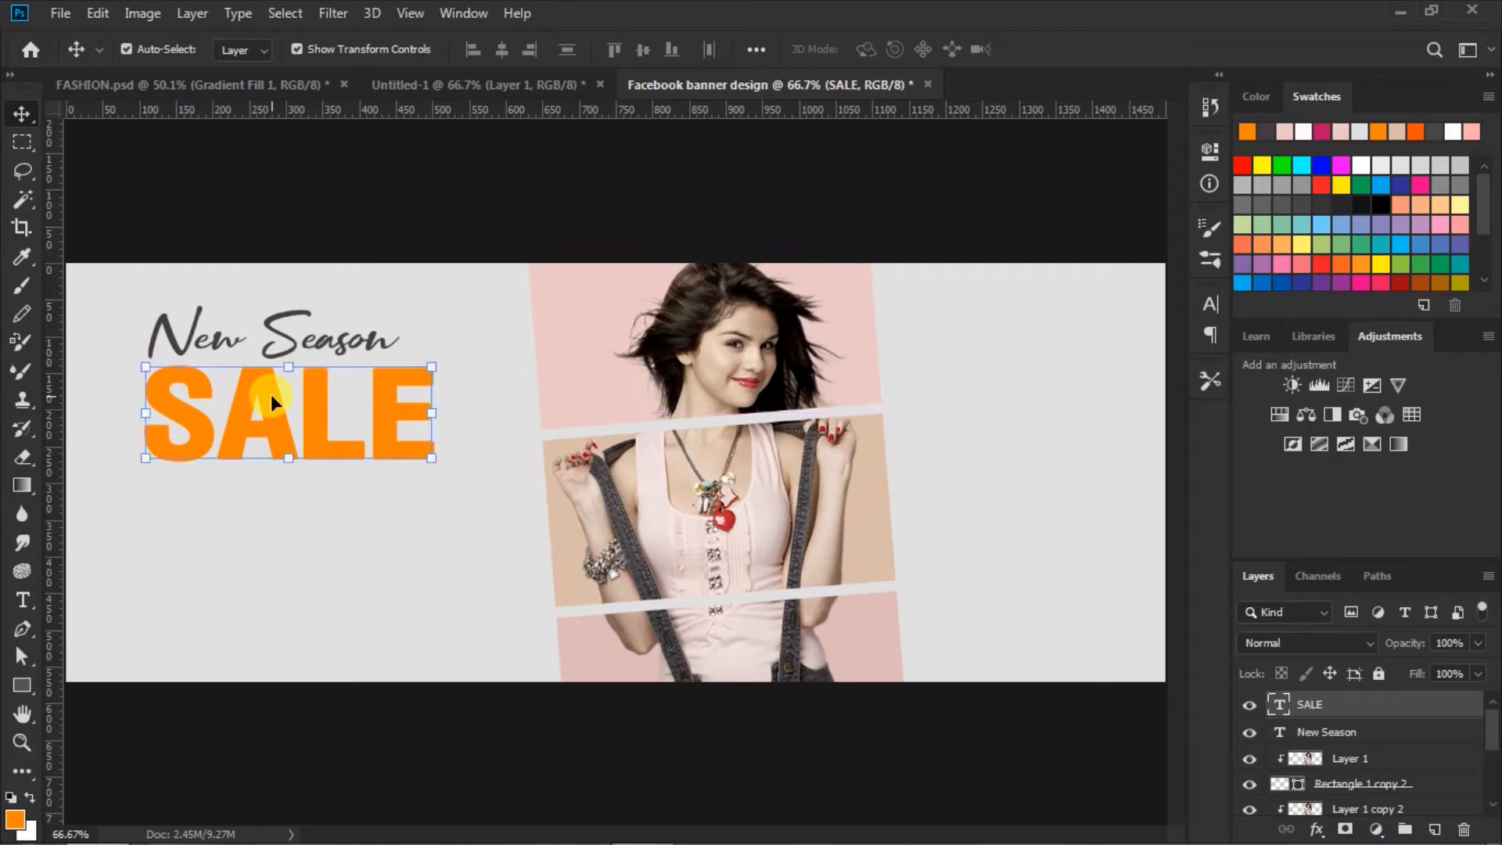
pyautogui.click(593, 230)
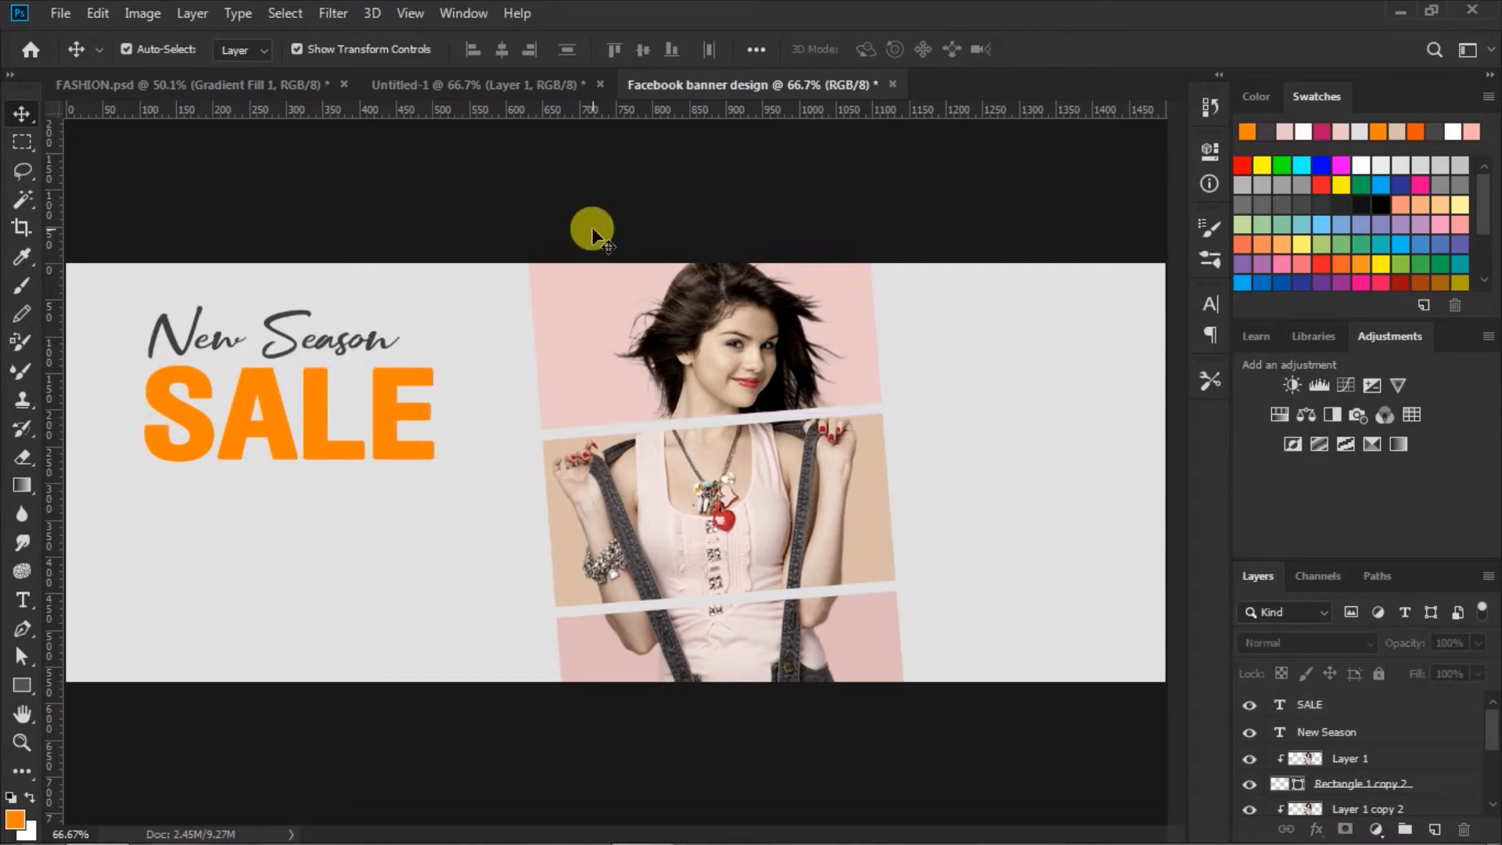
pyautogui.click(385, 392)
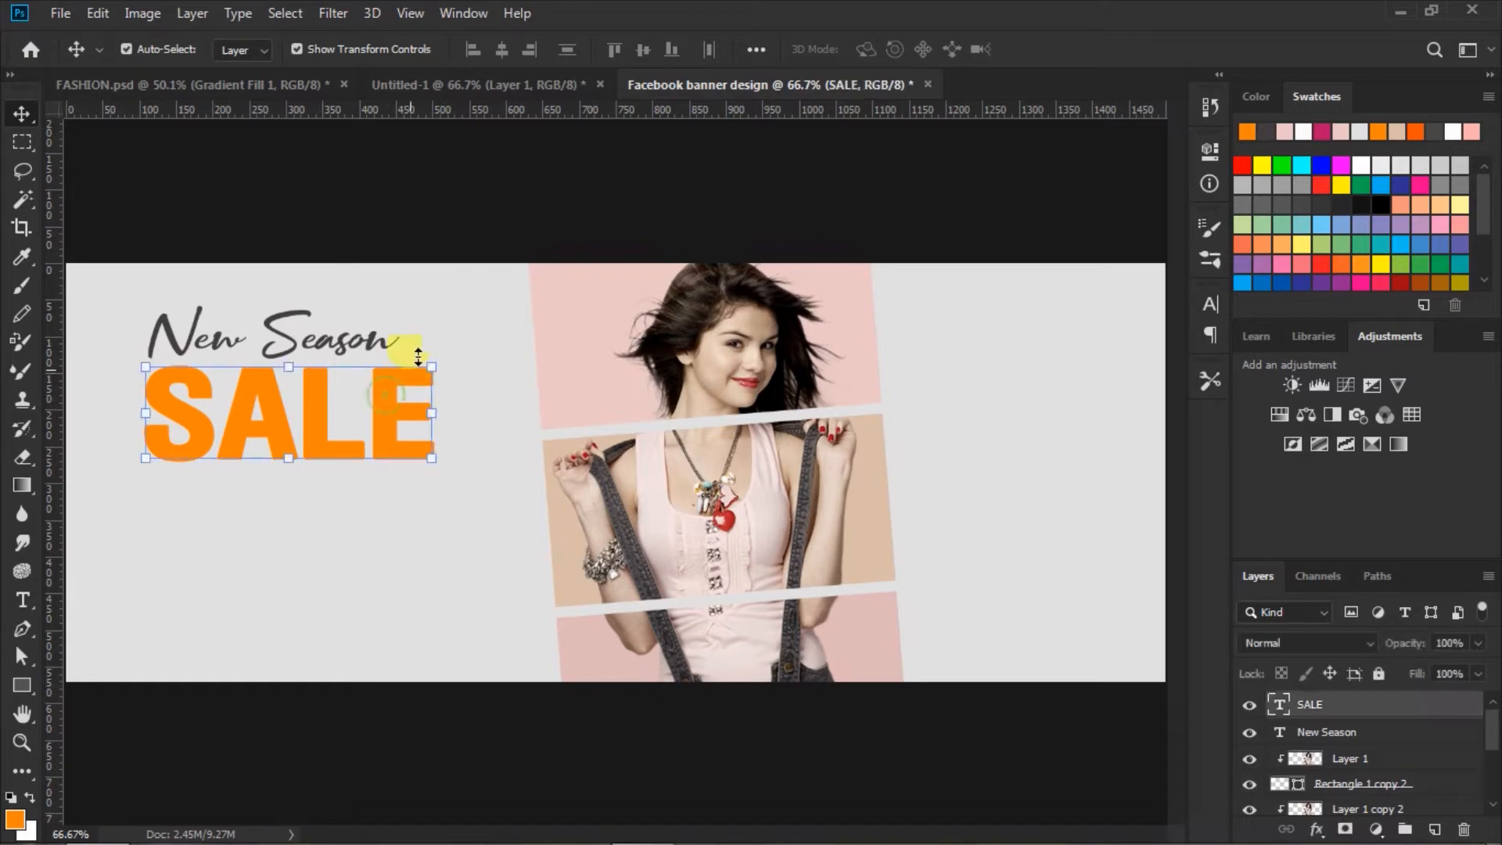
pyautogui.click(564, 195)
# Bring the two-line "Lorem ipsum dolor sit amet, consectetur adipiscing elit." text from the Untitled-1 document into the banner, just below "SALE"
pyautogui.click(525, 86)
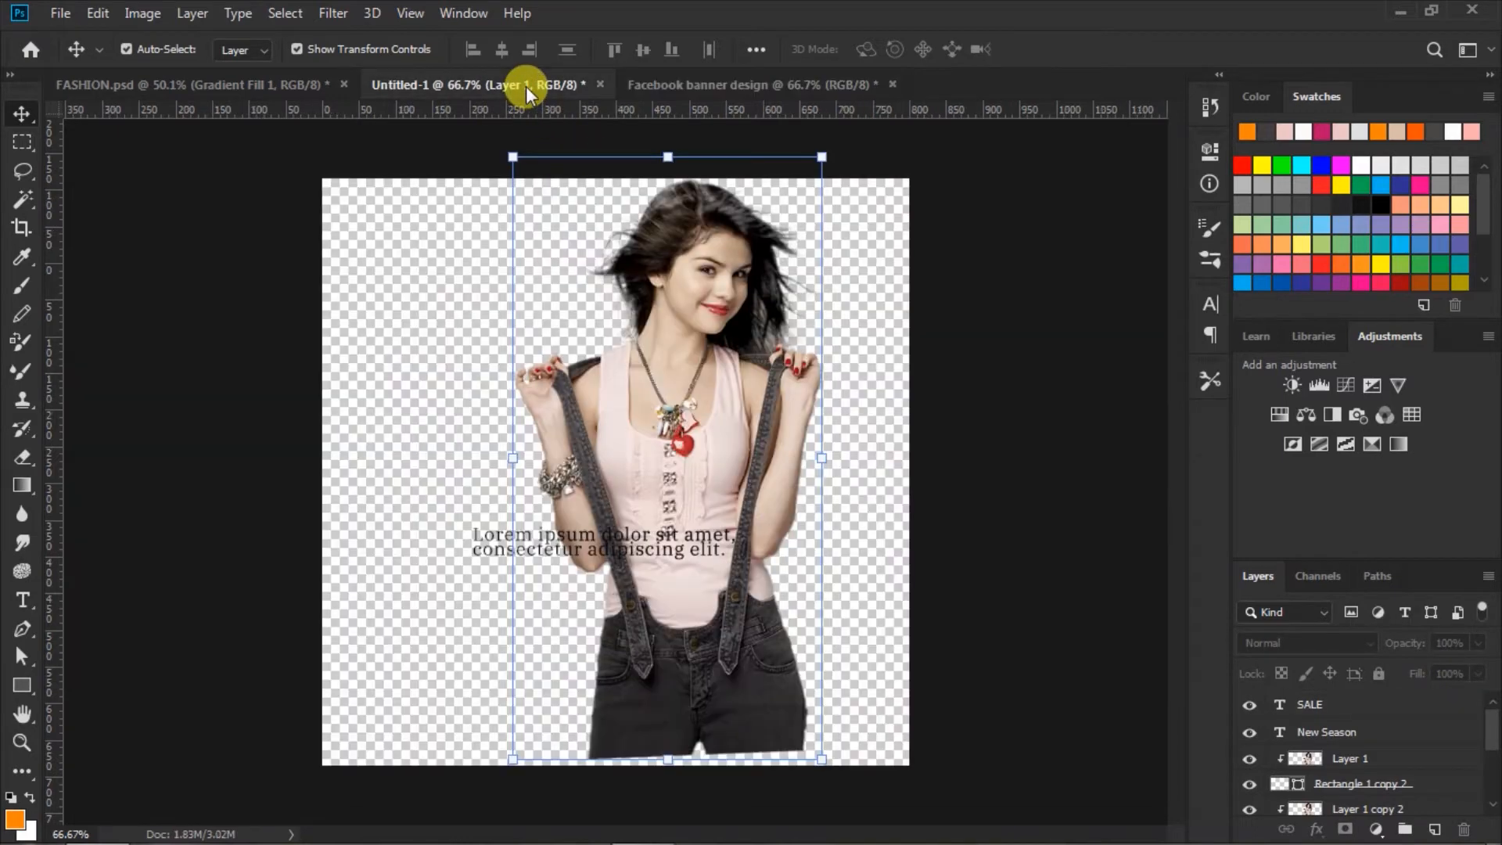
pyautogui.click(415, 500)
pyautogui.moveTo(517, 535); pyautogui.dragTo(257, 477)
pyautogui.click(639, 223)
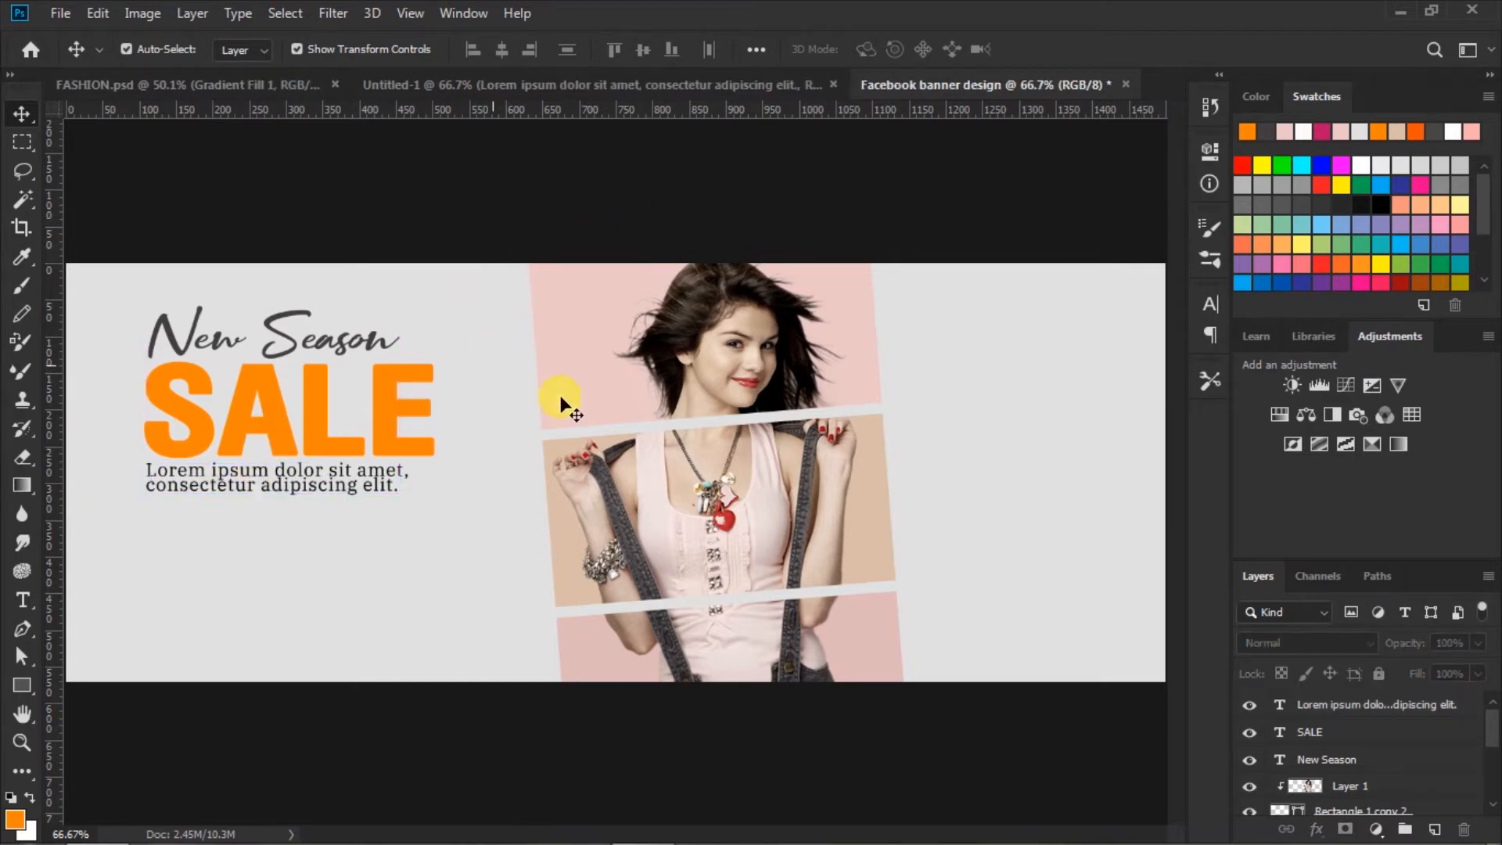
# Switch the Type tool's font to Sacramento Regular at 16 pt
pyautogui.click(24, 600)
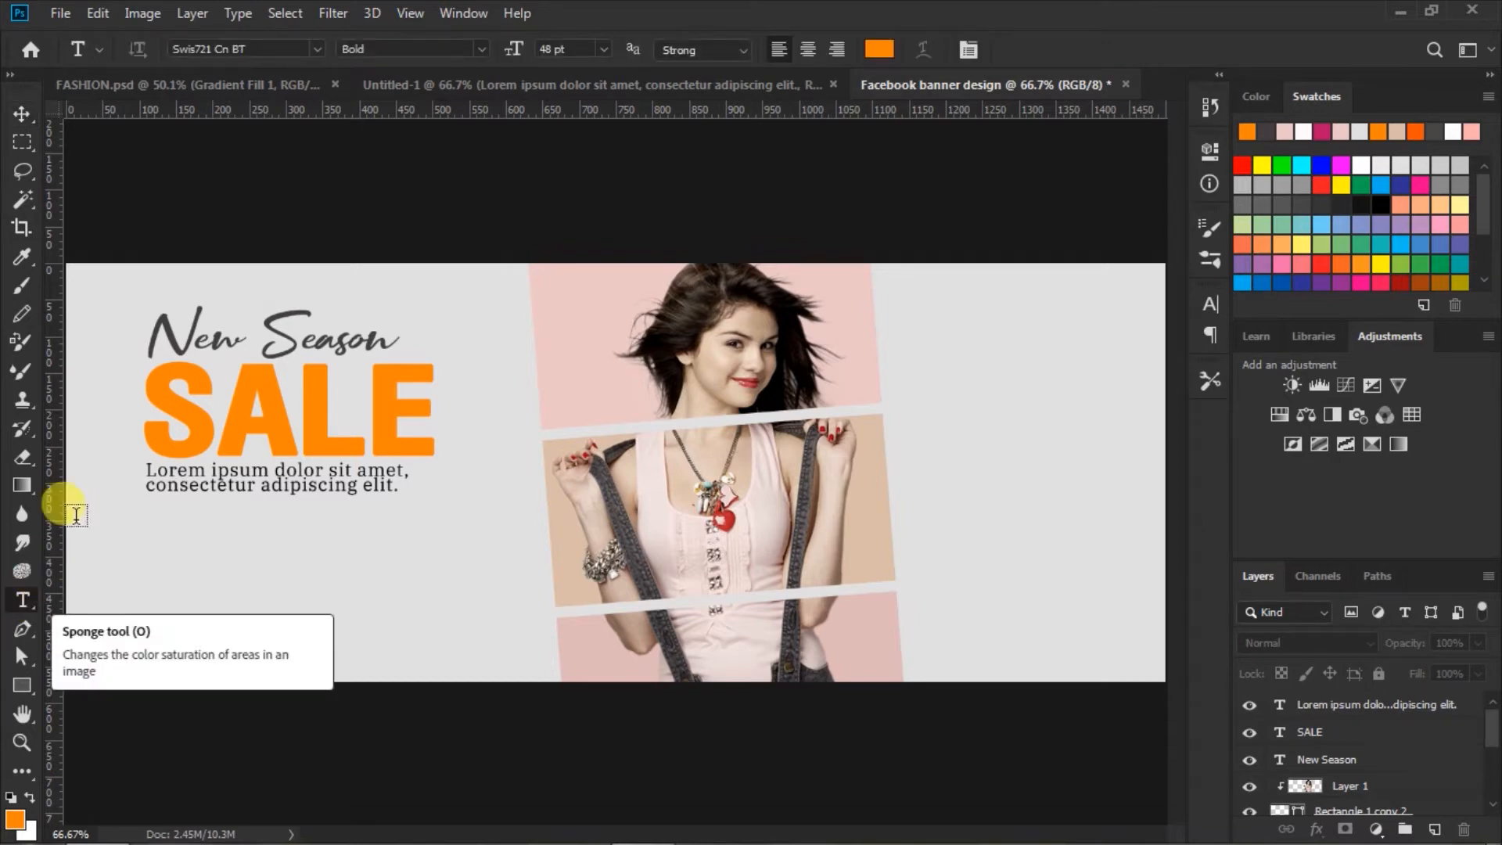
pyautogui.click(314, 47)
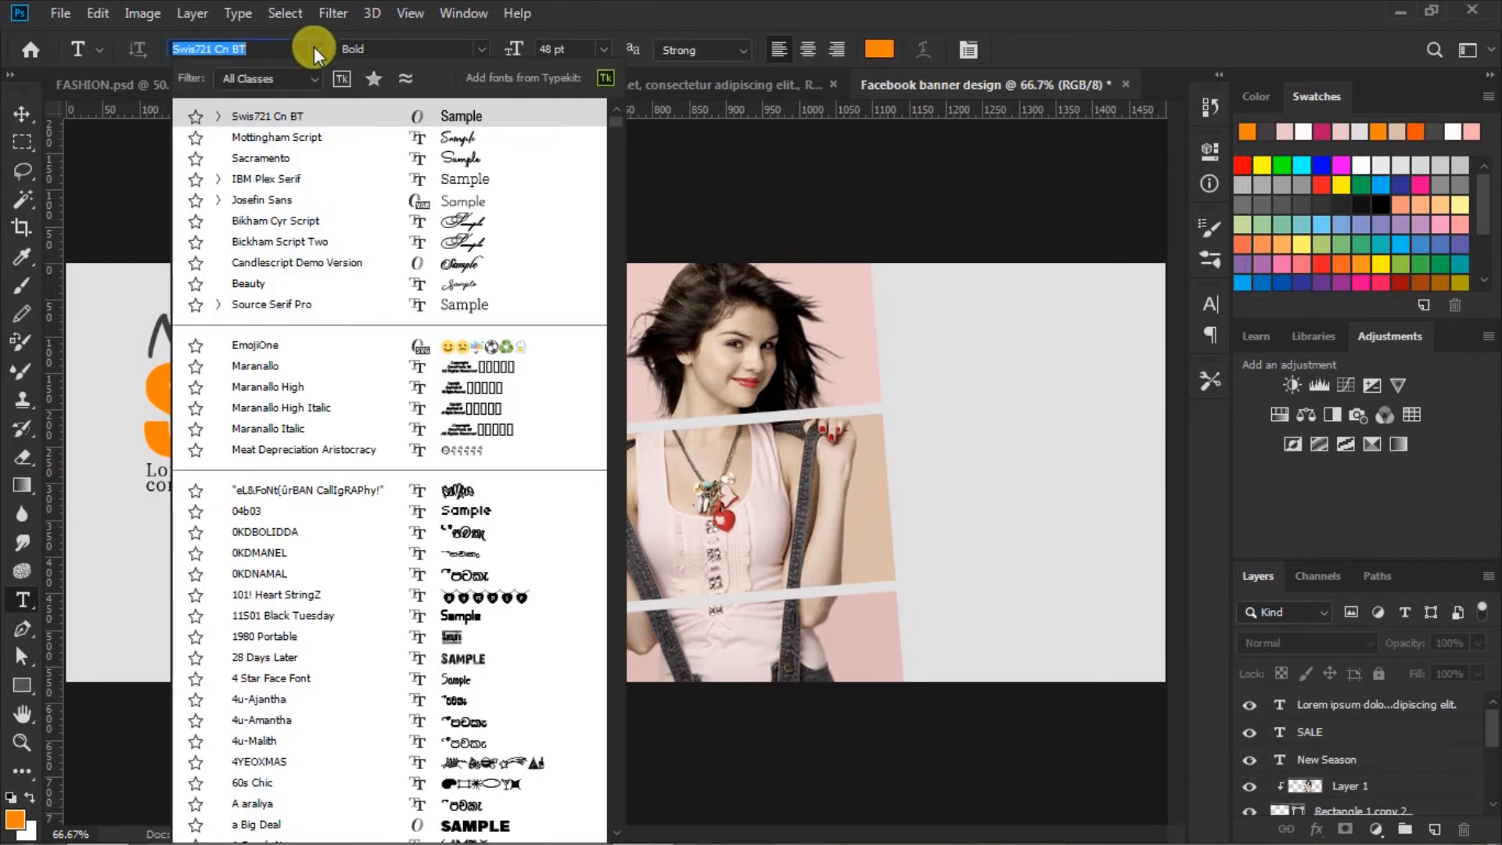
pyautogui.click(460, 161)
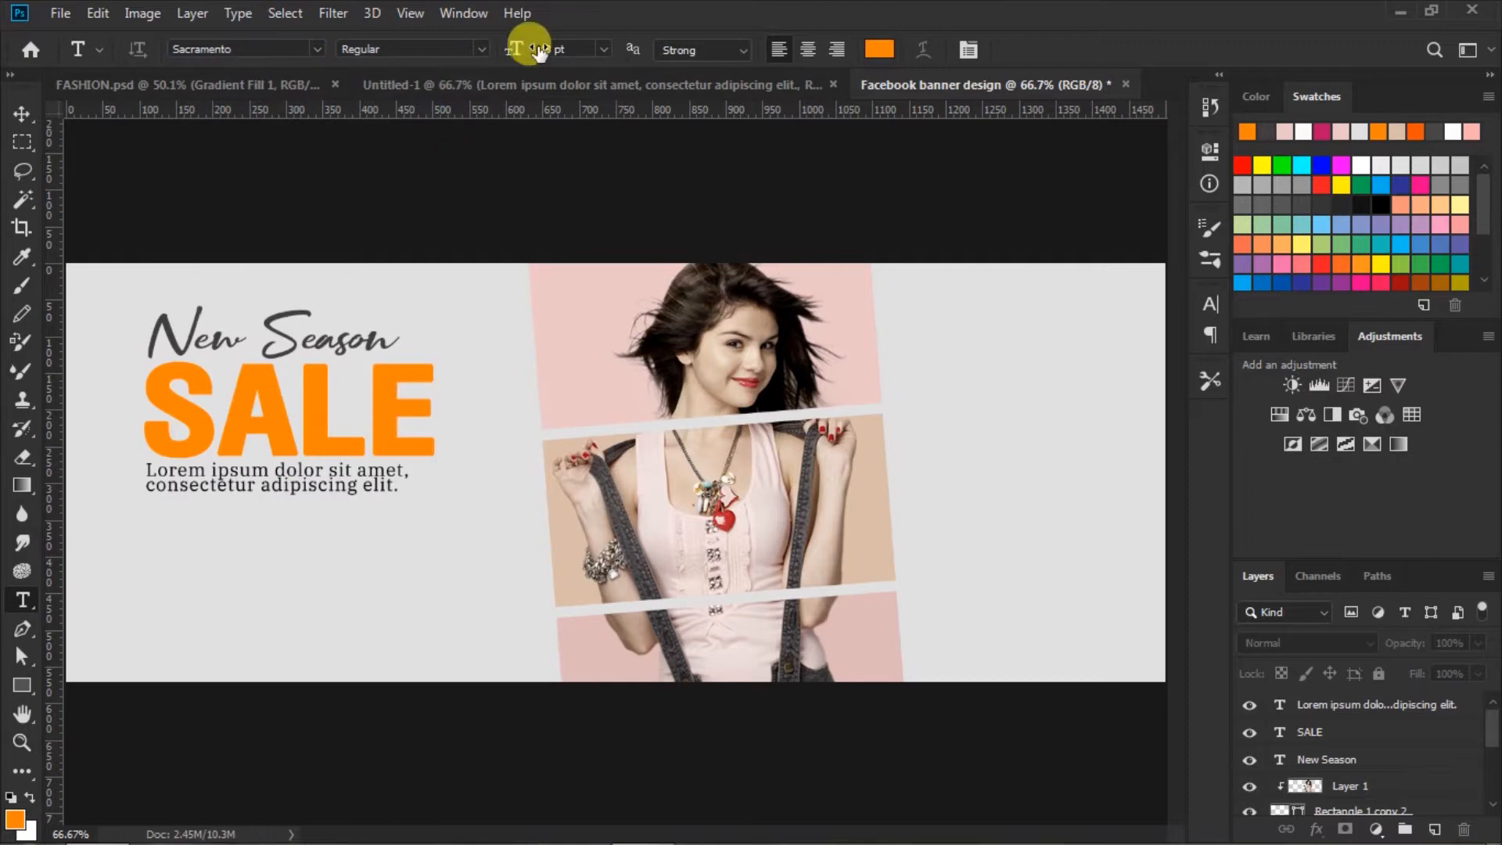
pyautogui.click(606, 49)
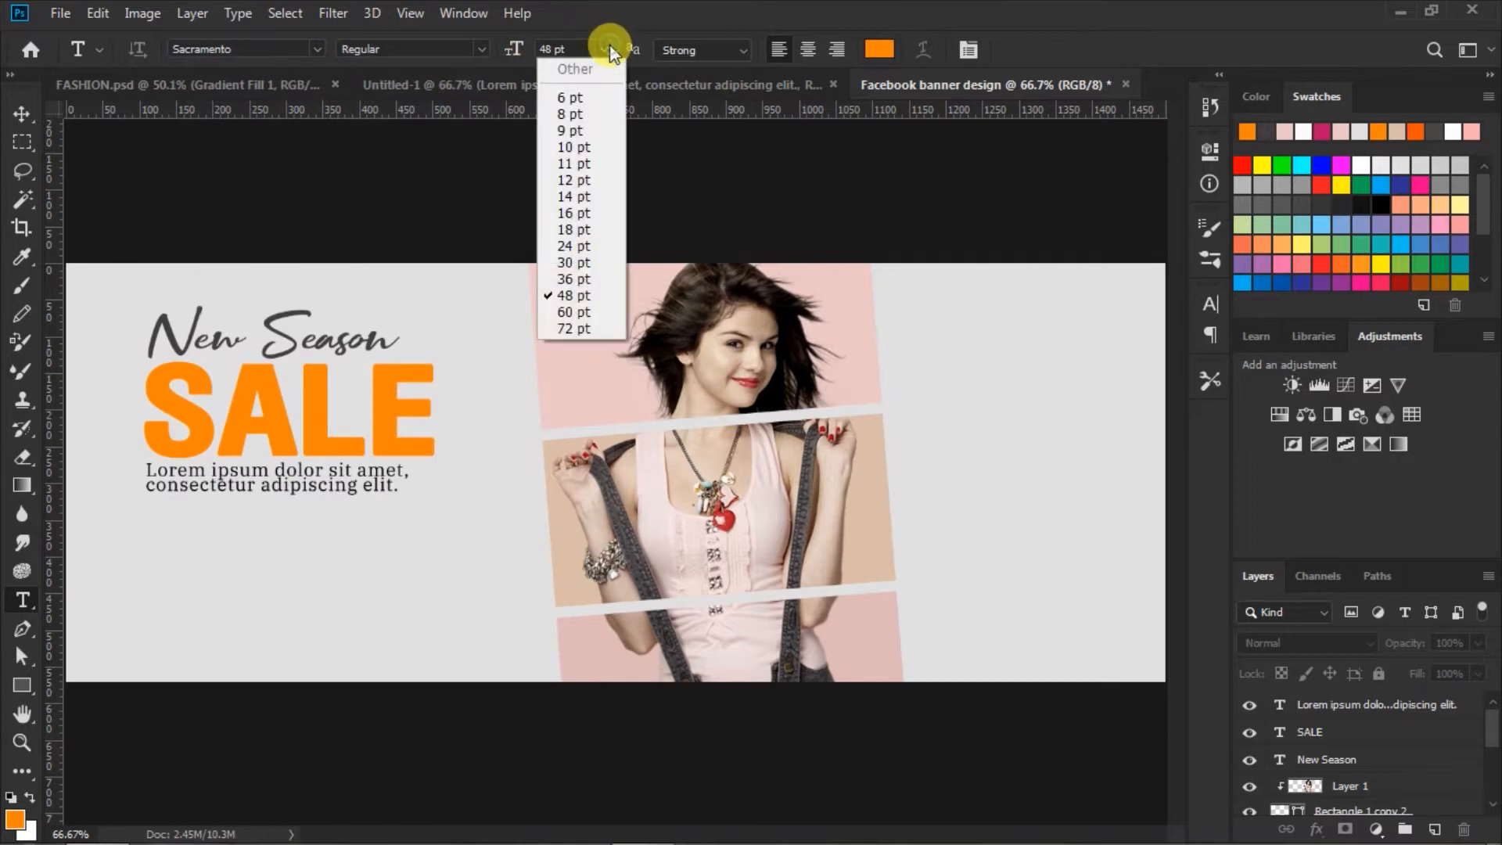
pyautogui.click(585, 212)
# Set the text color to dark gray #423e3f and check the character settings for the new text
pyautogui.click(878, 47)
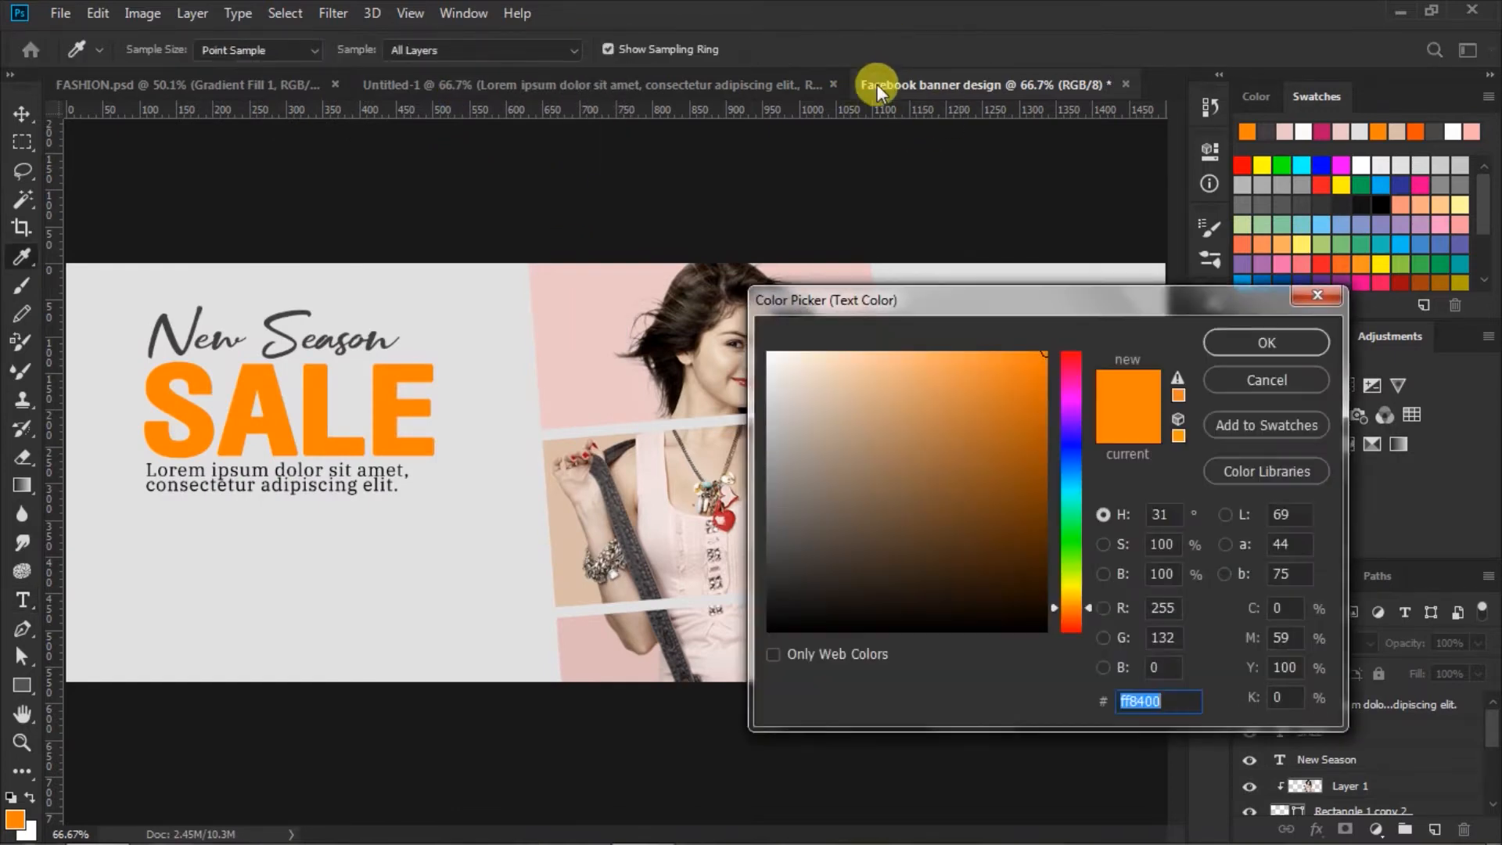
pyautogui.click(1266, 132)
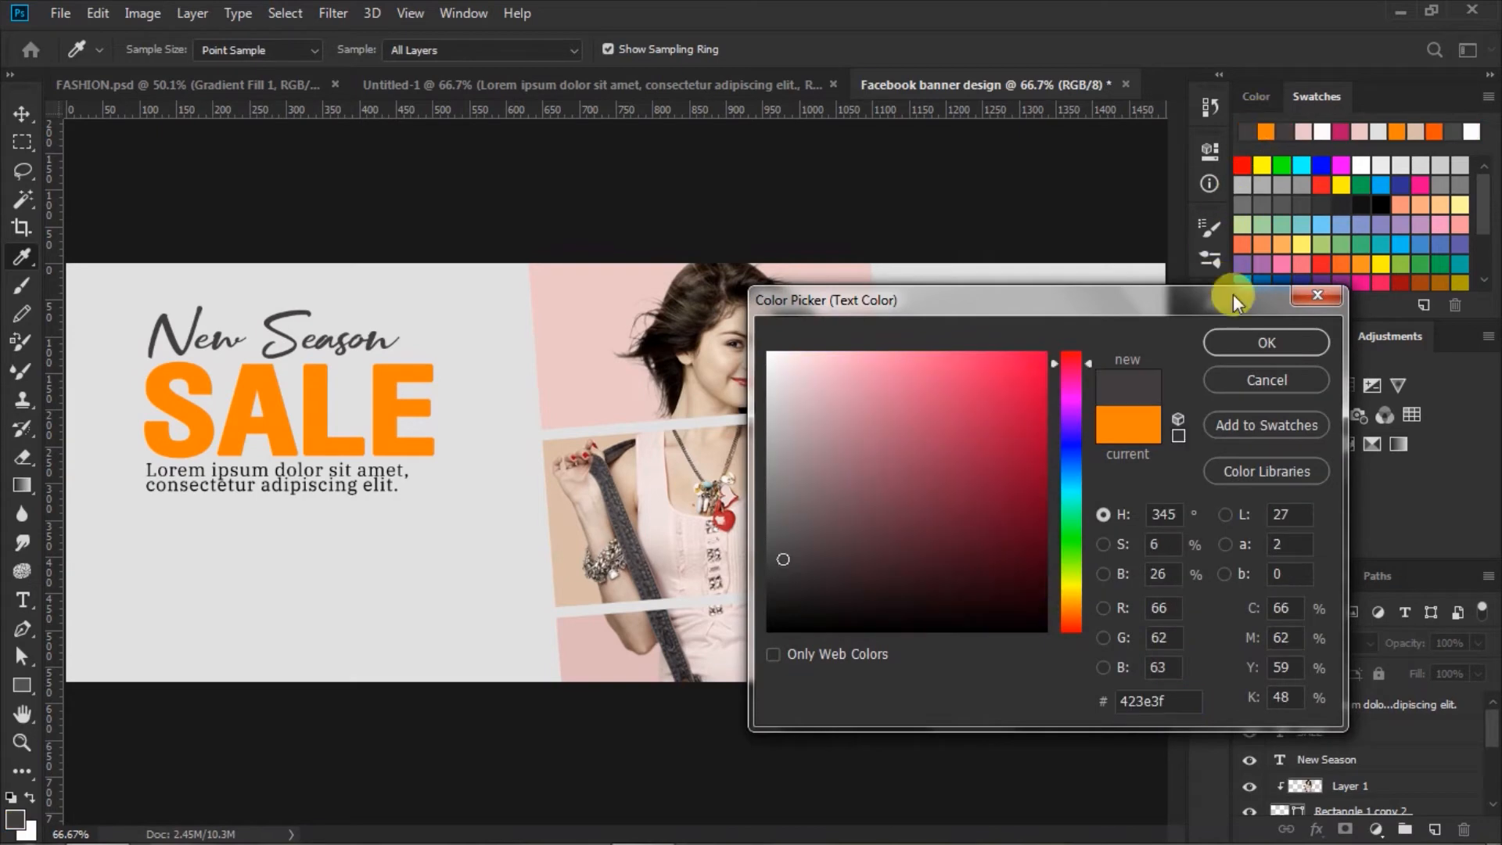
pyautogui.click(1241, 342)
pyautogui.click(1210, 299)
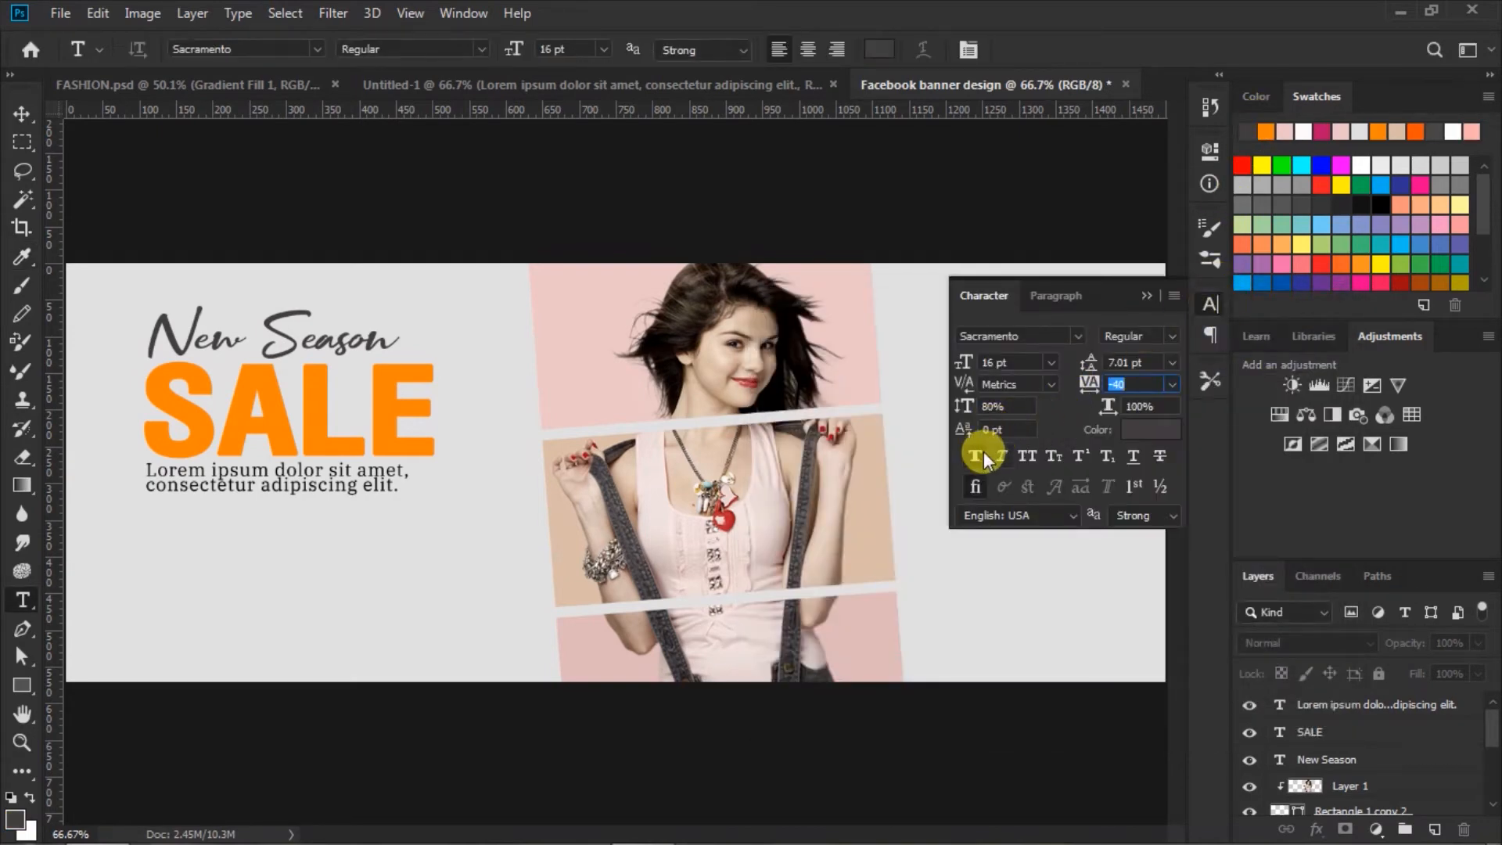
pyautogui.click(1146, 296)
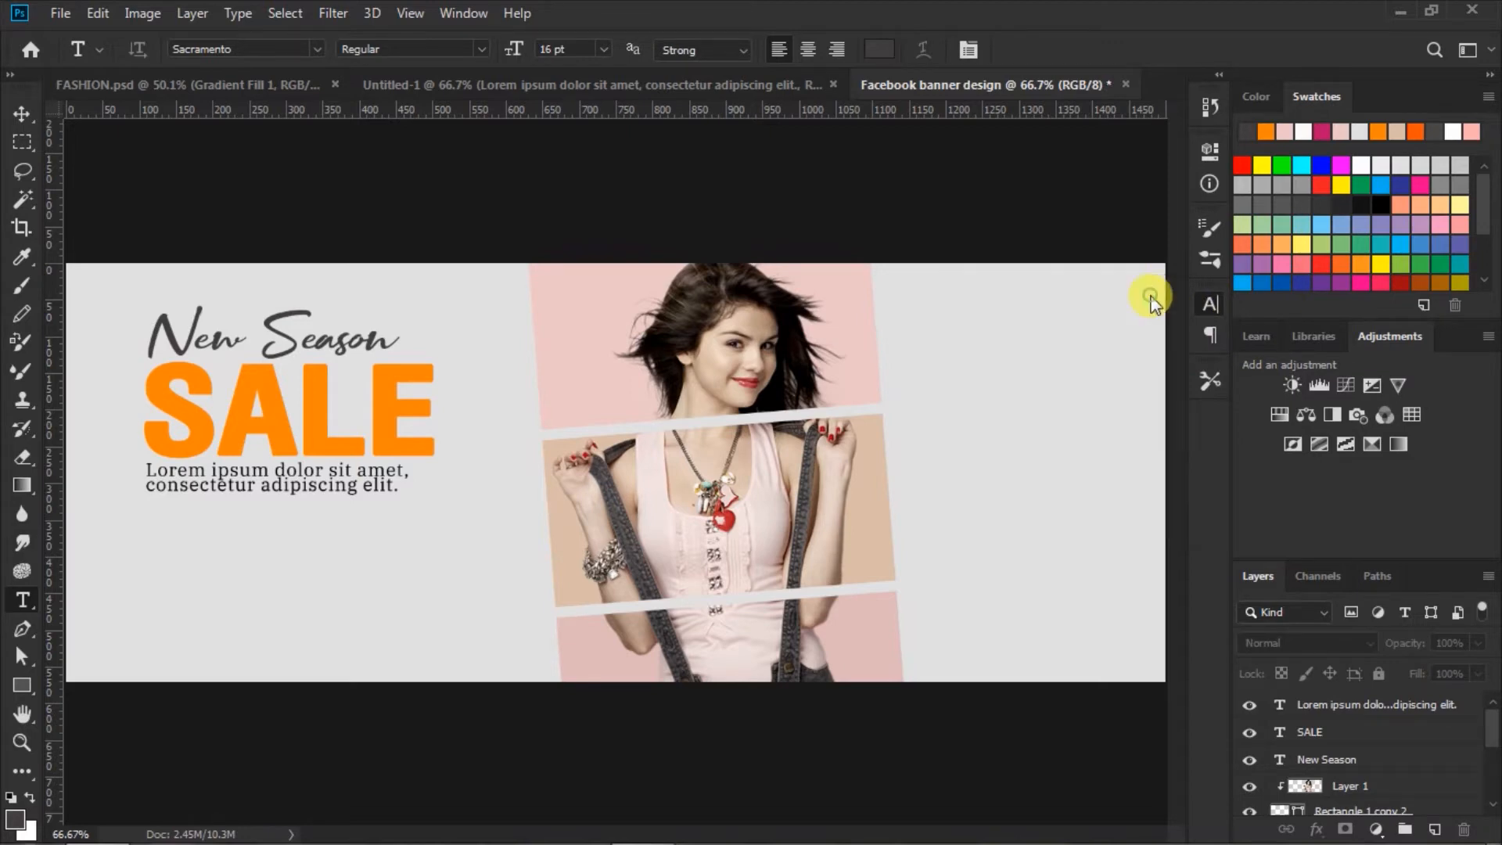
# Add the text "Special" below the Lorem ipsum paragraph, near the banner's left edge
pyautogui.click(97, 549)
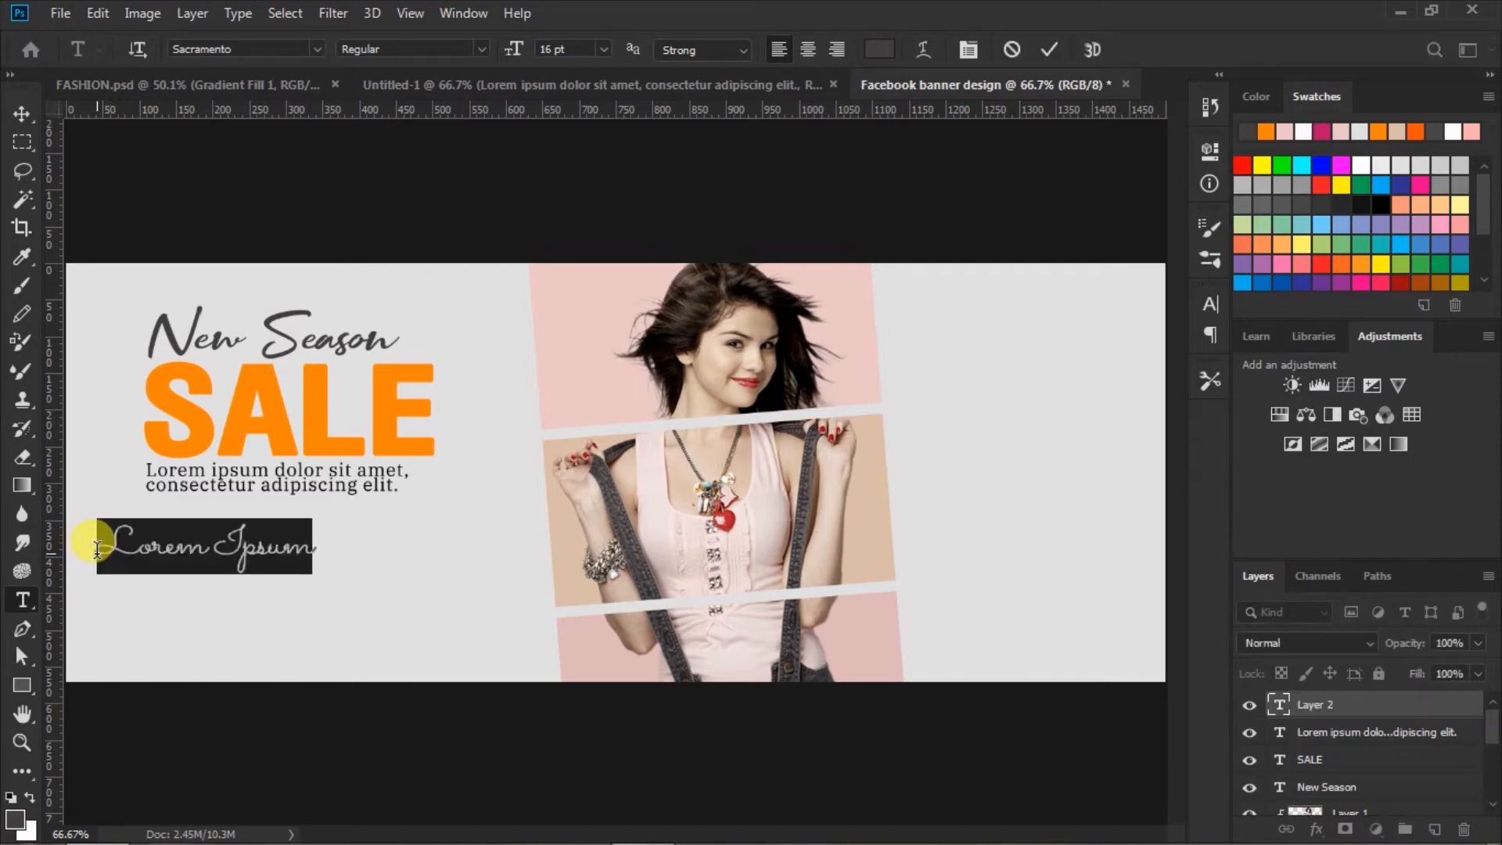
pyautogui.write('S')
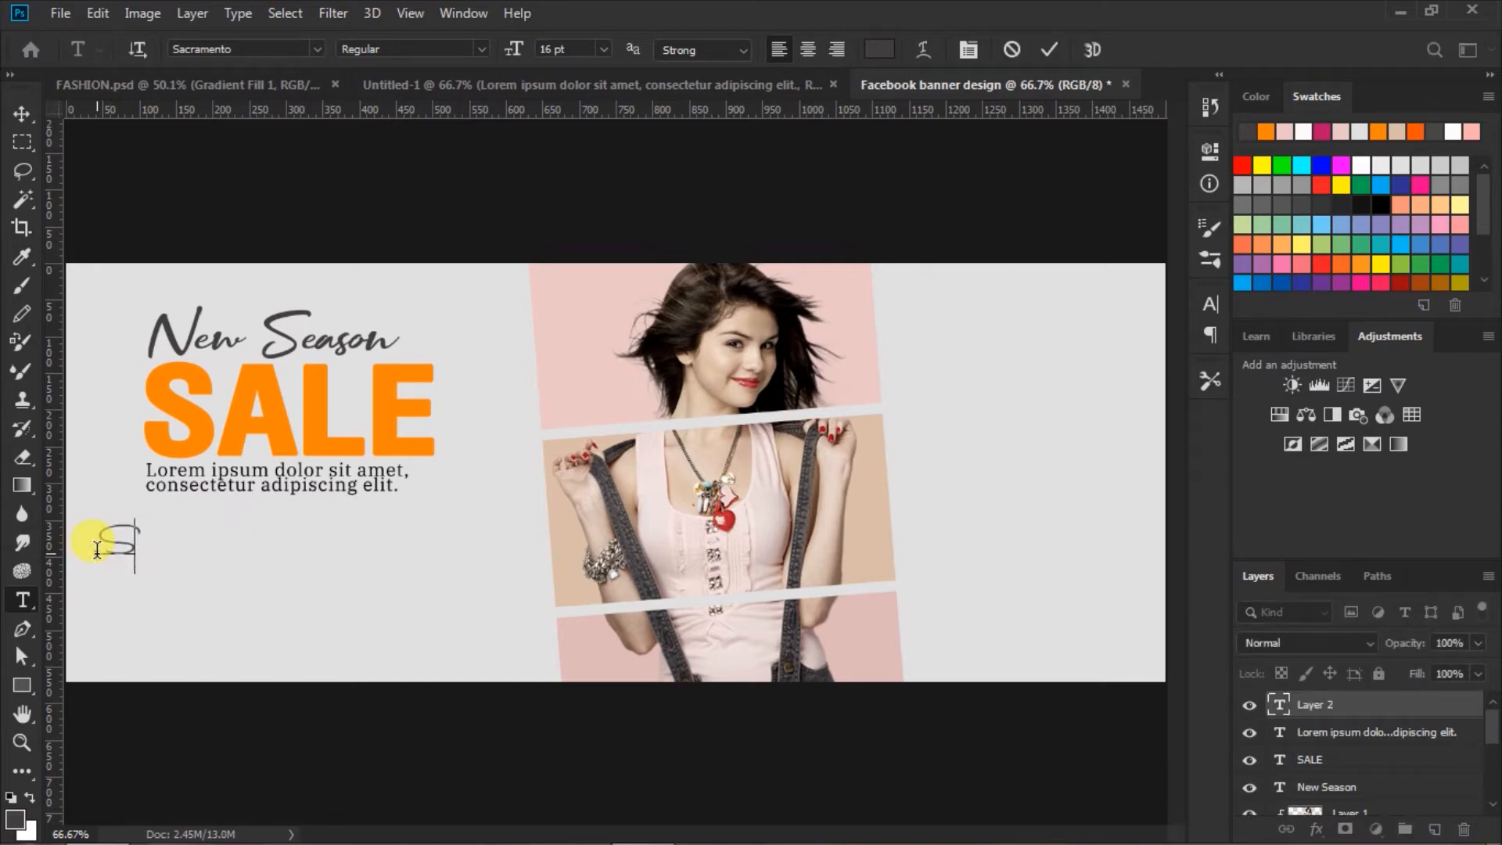
pyautogui.write(' ecial')
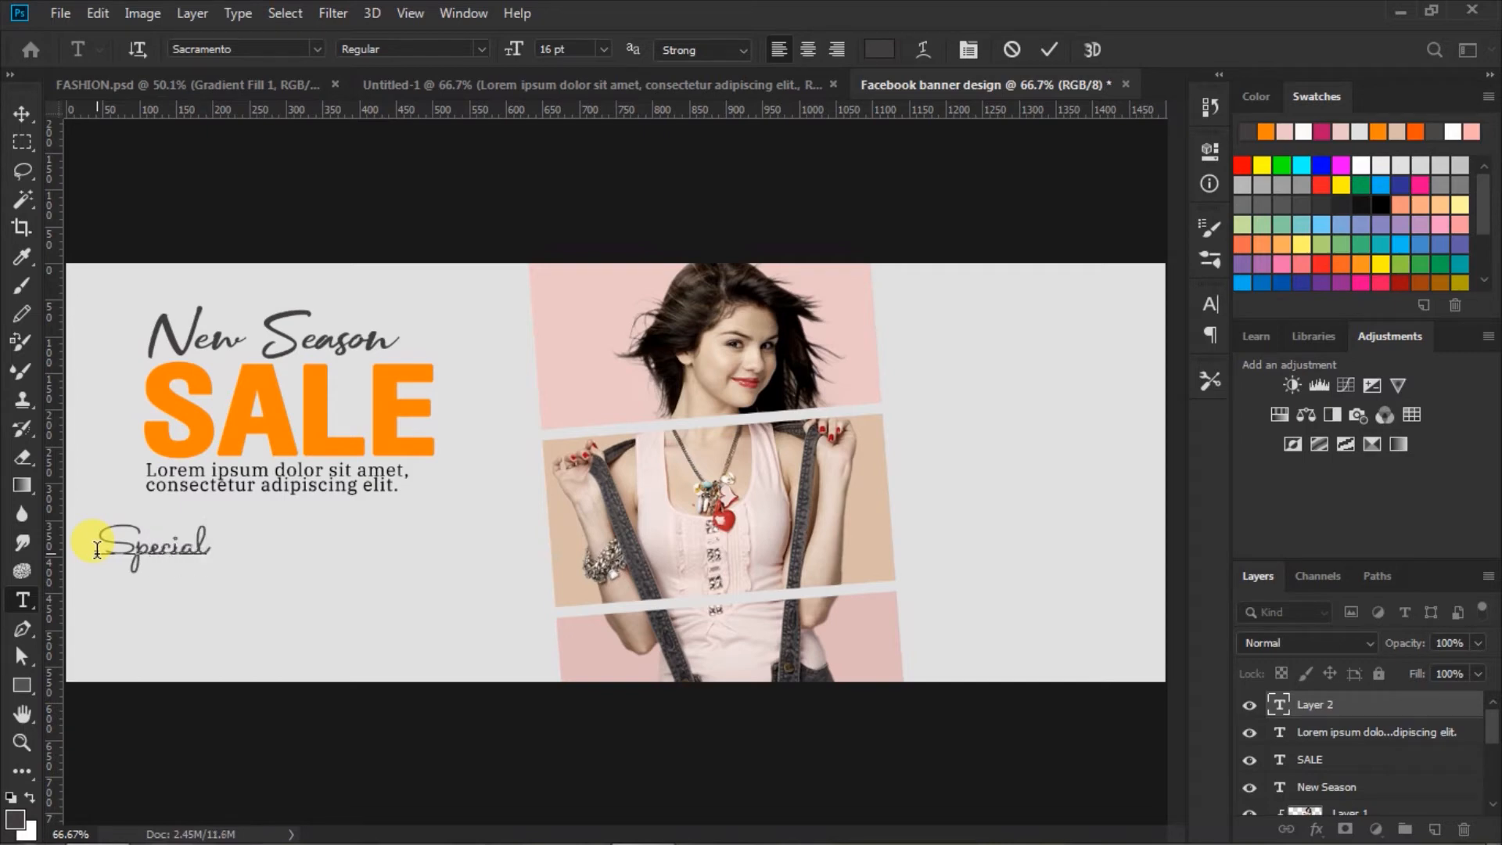
pyautogui.click(1048, 51)
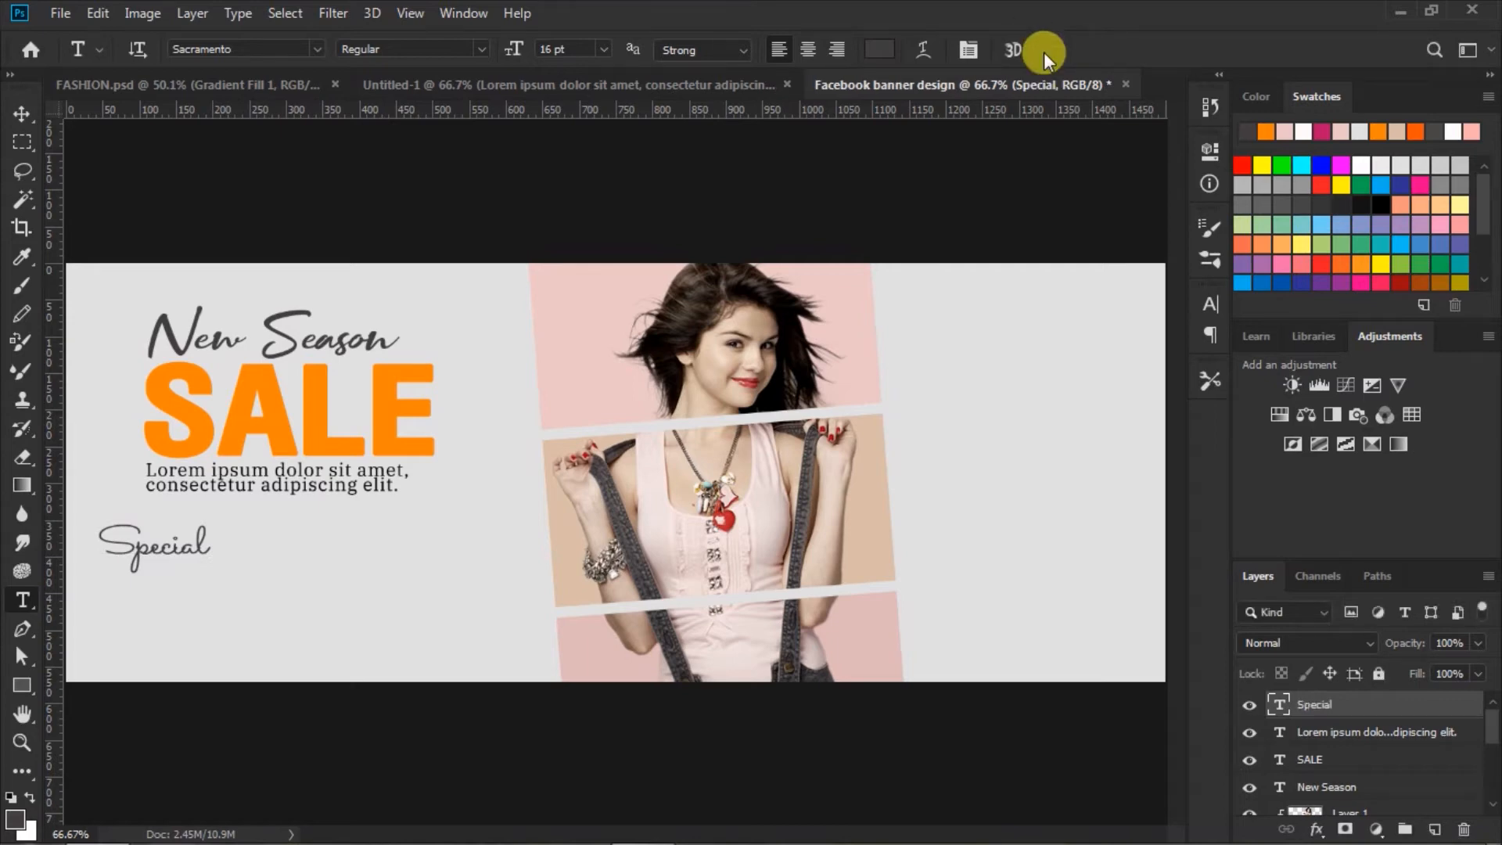
# Move the "Special" text slightly up and right
pyautogui.click(22, 116)
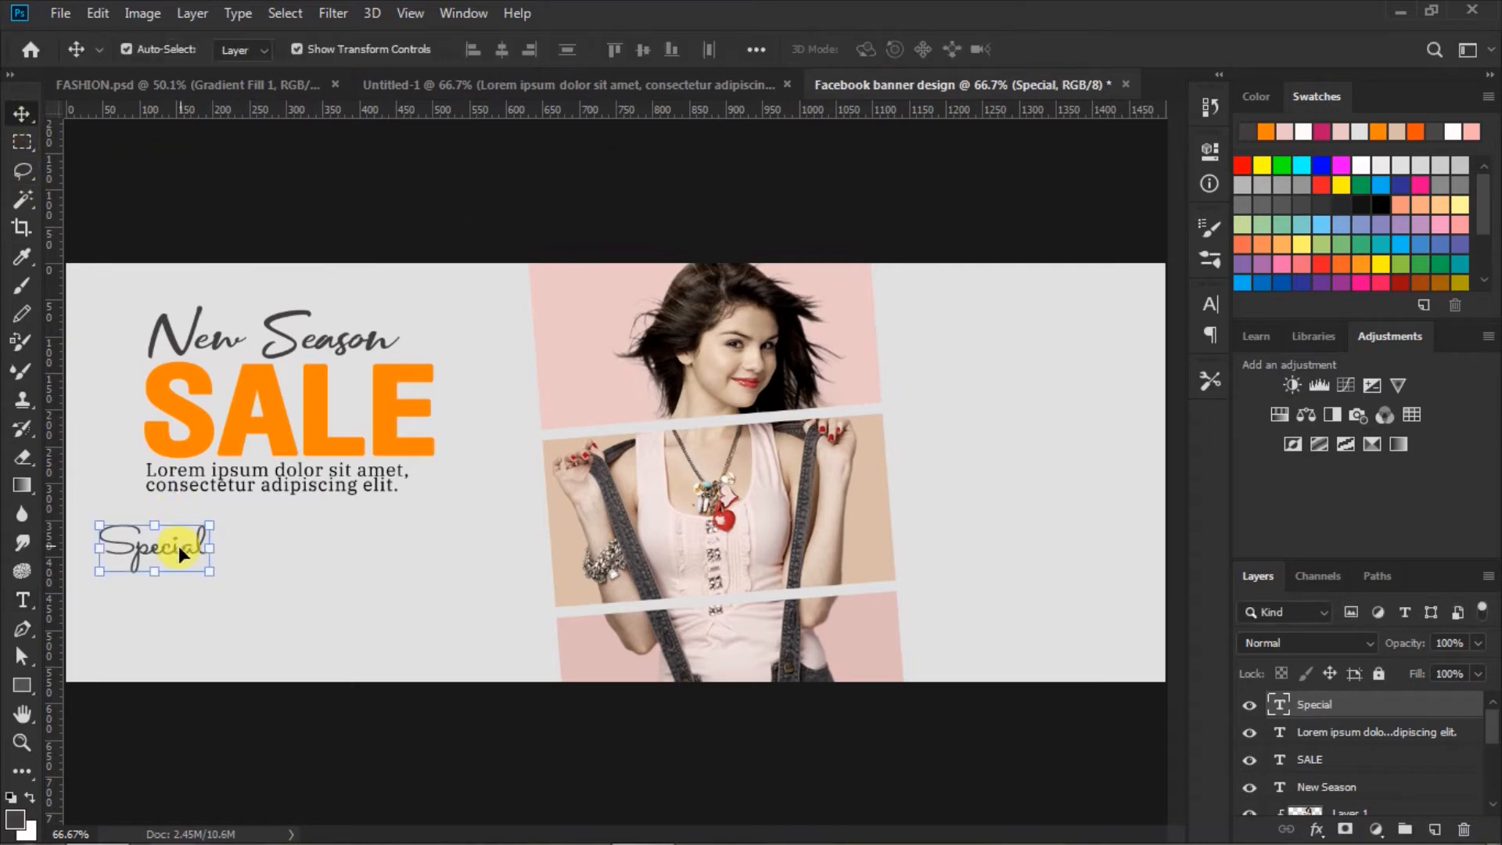
pyautogui.moveTo(179, 551); pyautogui.dragTo(180, 547)
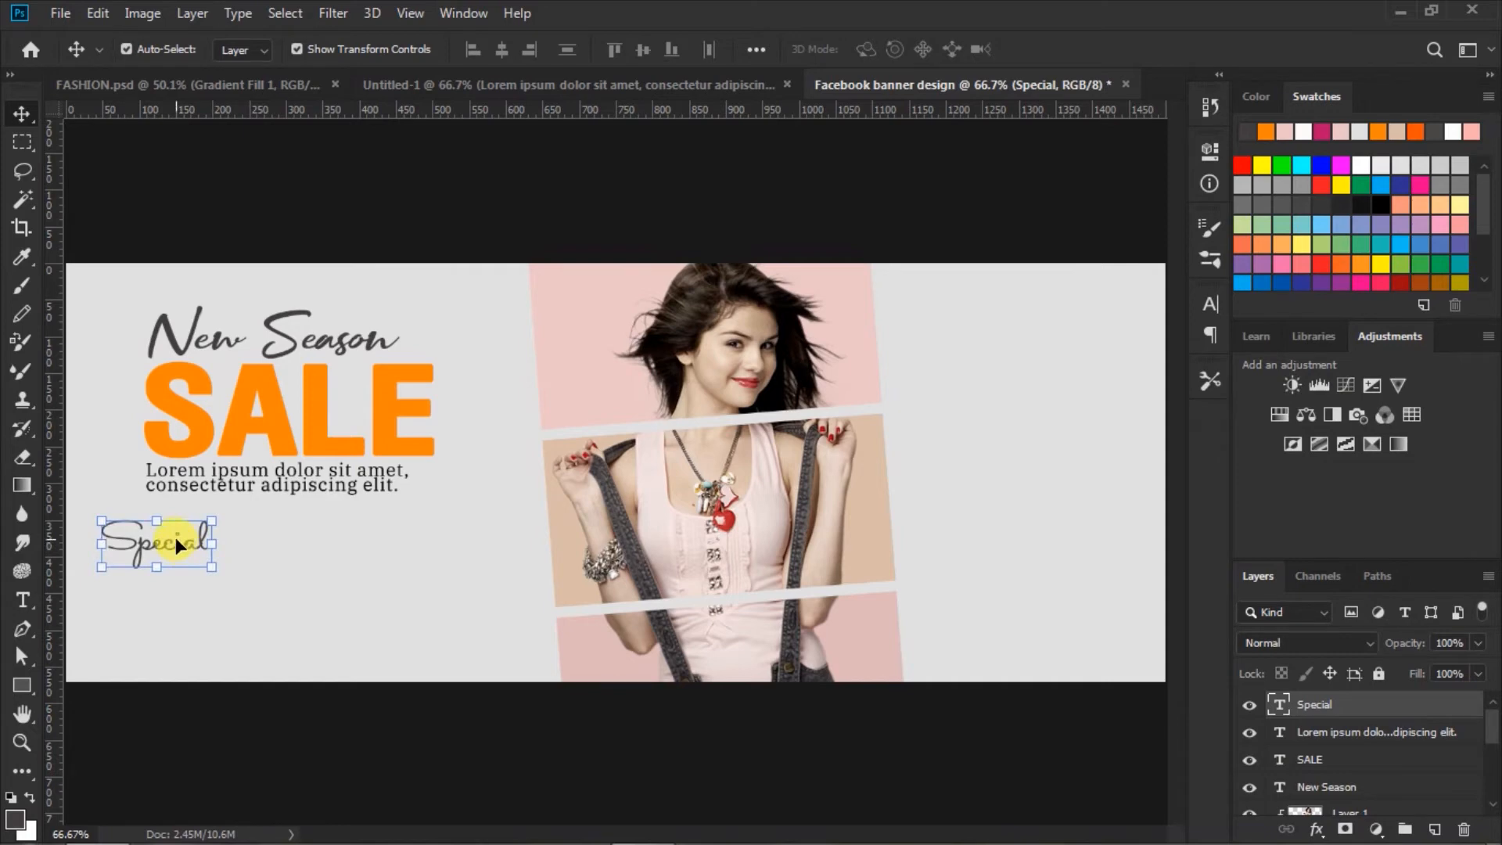
pyautogui.click(564, 219)
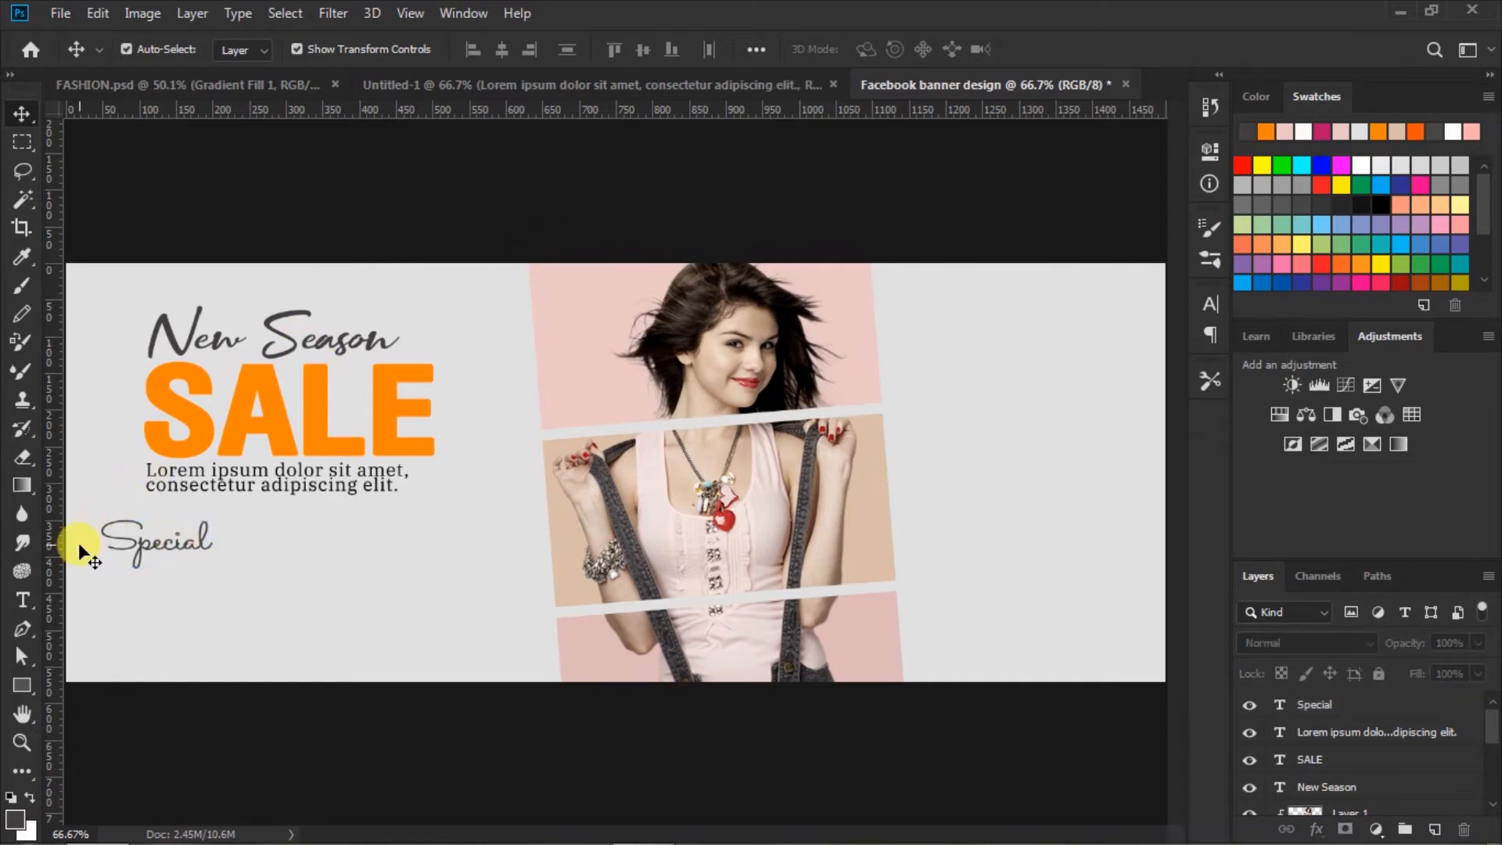
# Set the Type tool to Swis721 Cn BT Bold at 10 pt
pyautogui.click(24, 600)
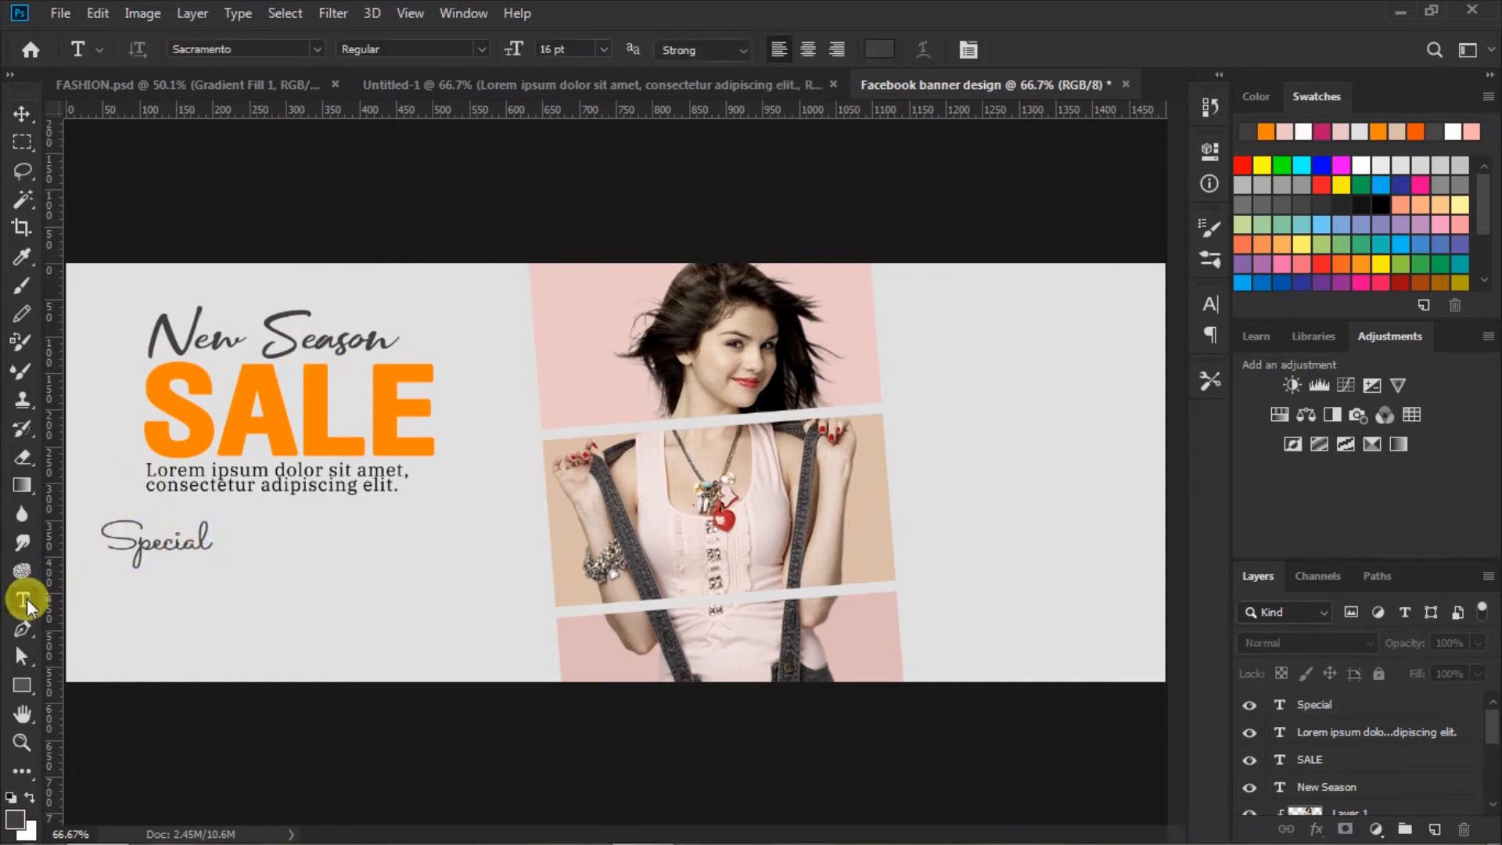
pyautogui.click(317, 50)
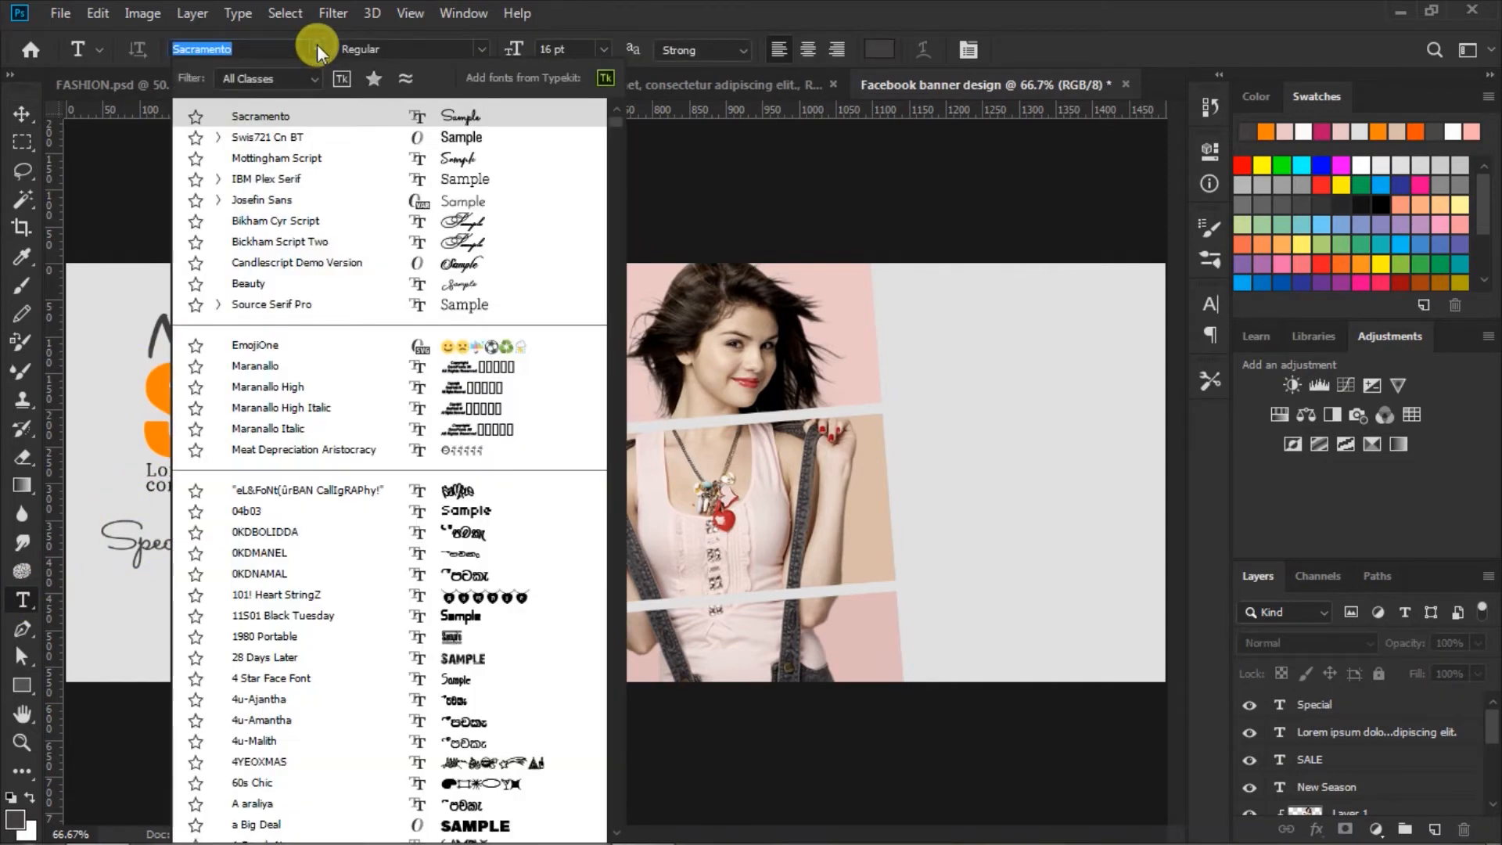
pyautogui.click(457, 138)
pyautogui.click(481, 48)
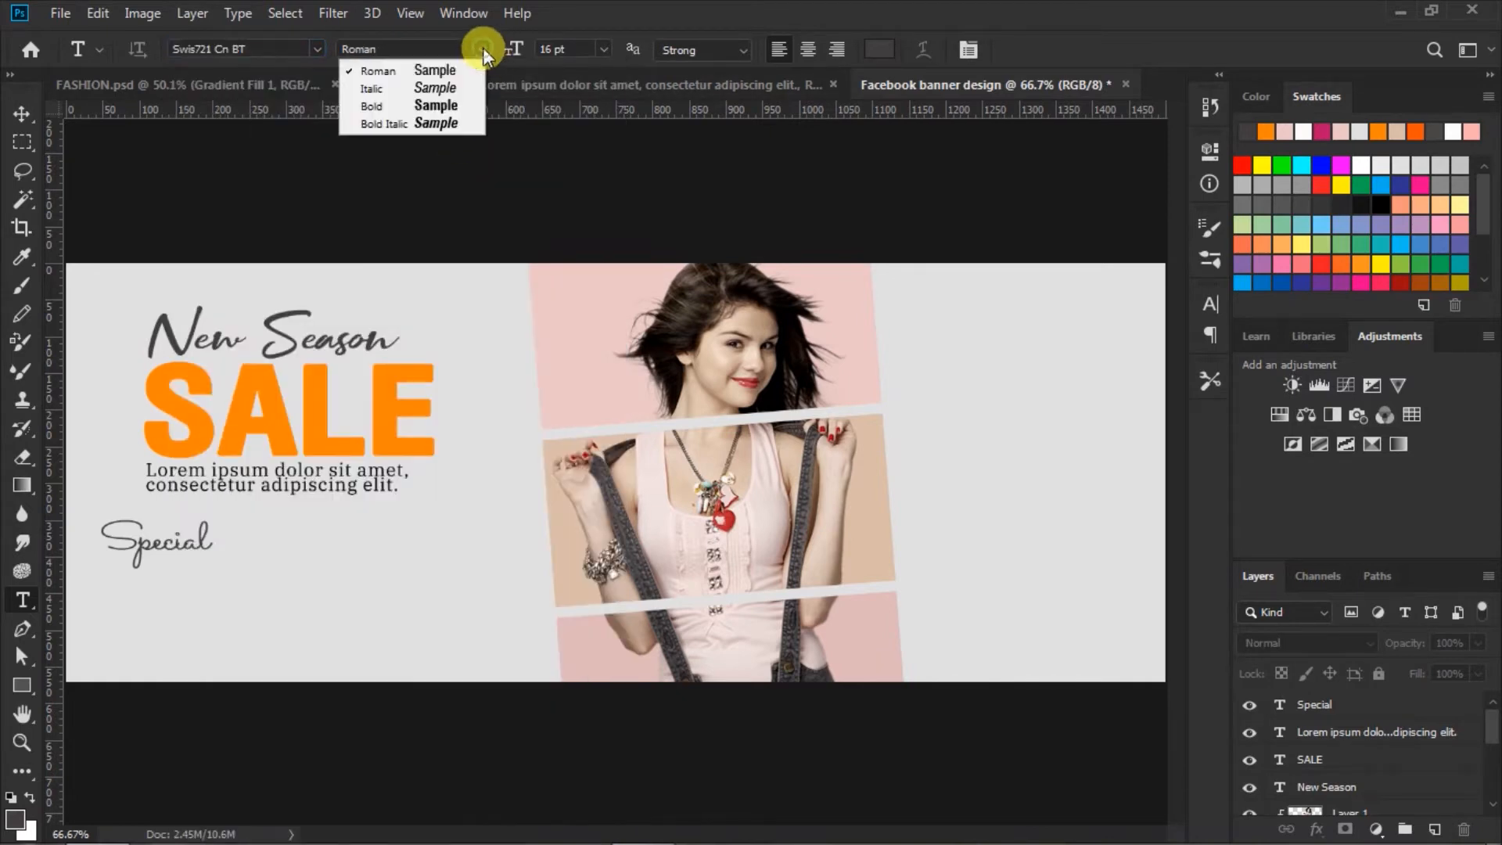
pyautogui.click(435, 105)
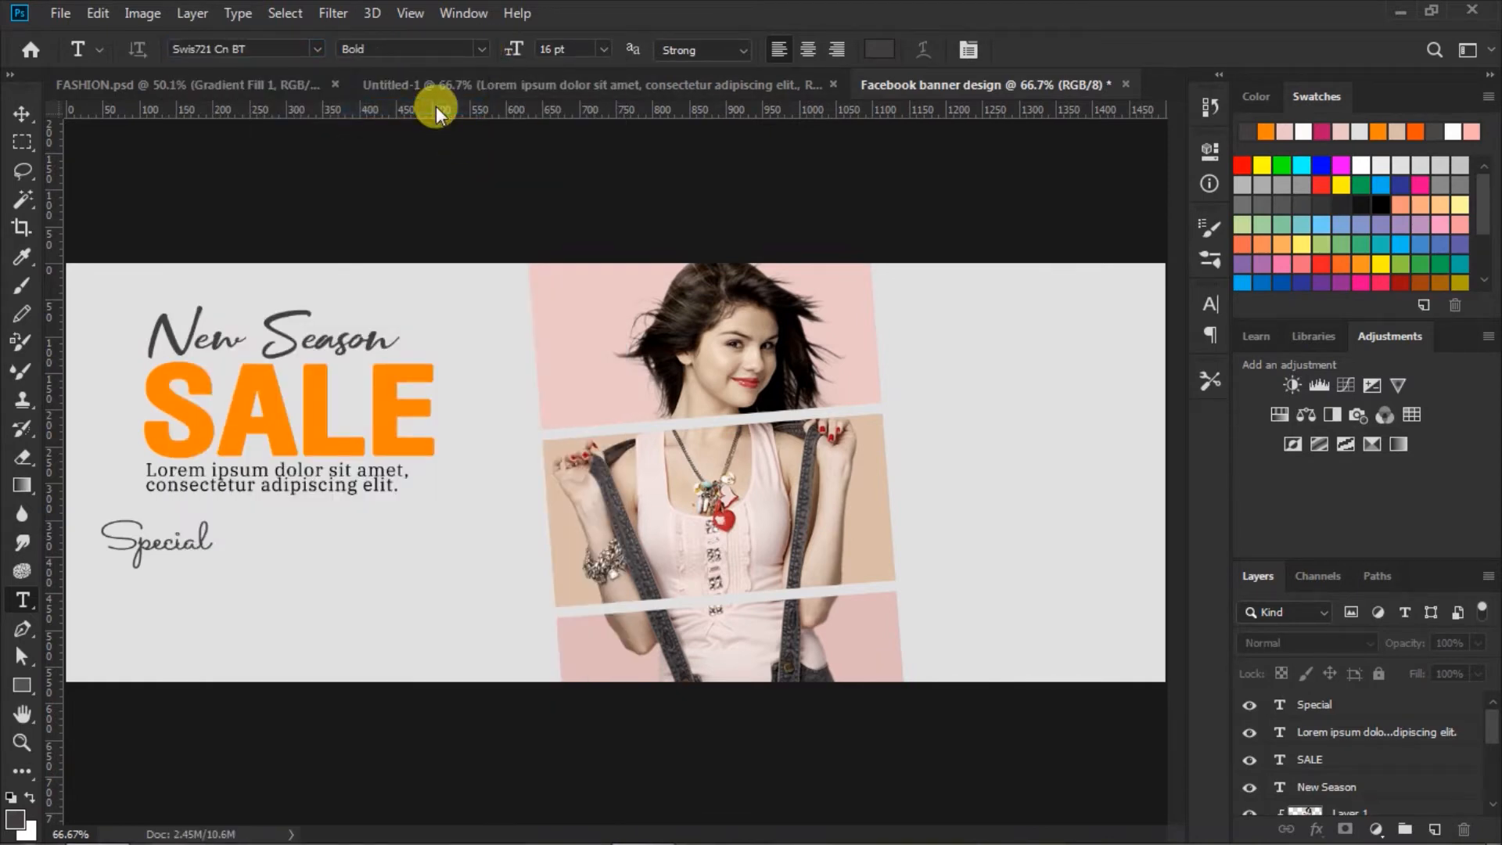
pyautogui.click(603, 49)
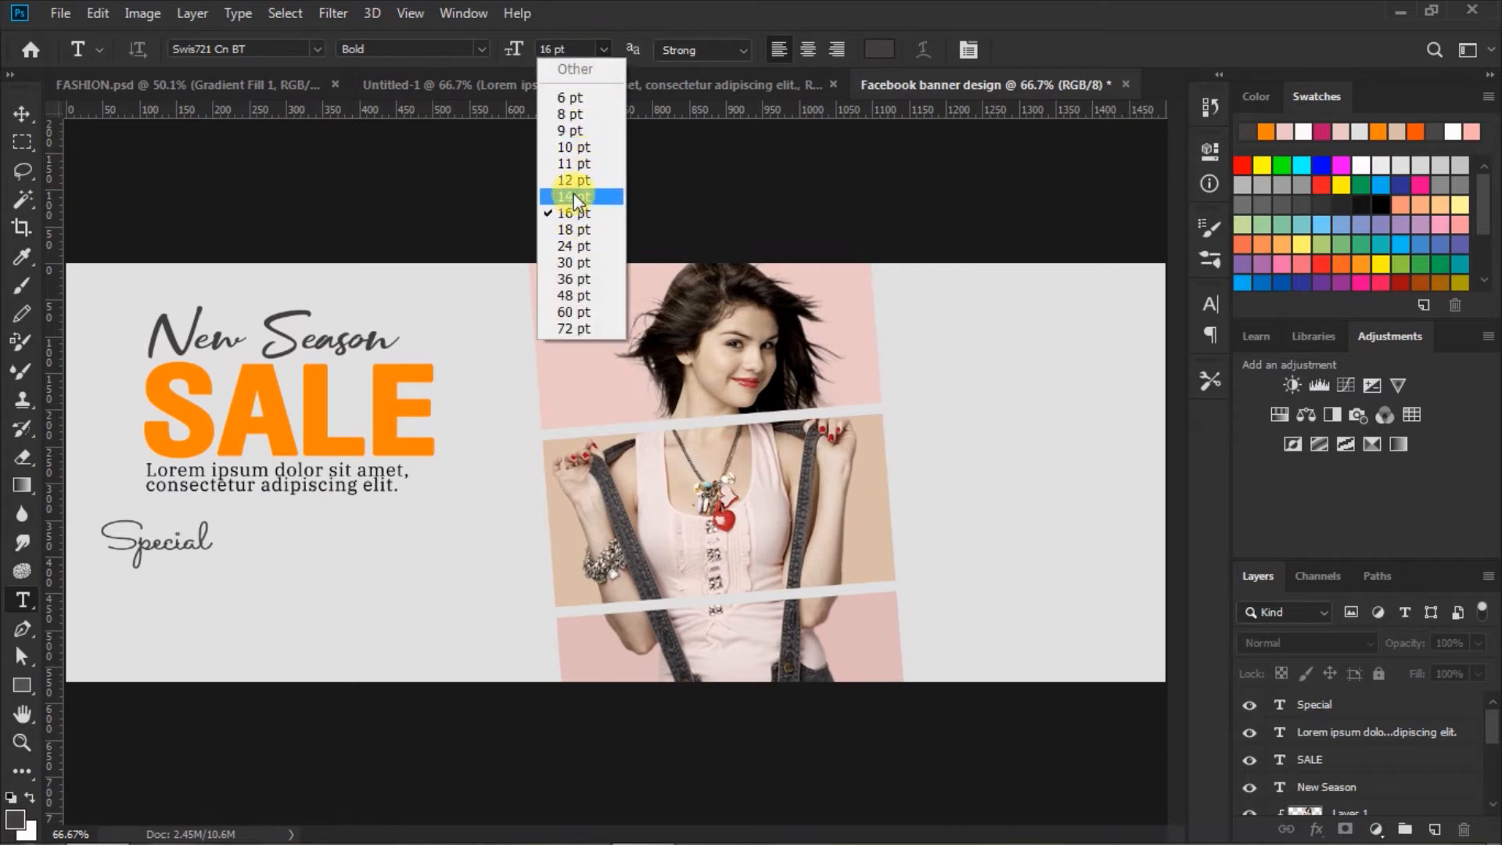
pyautogui.click(574, 146)
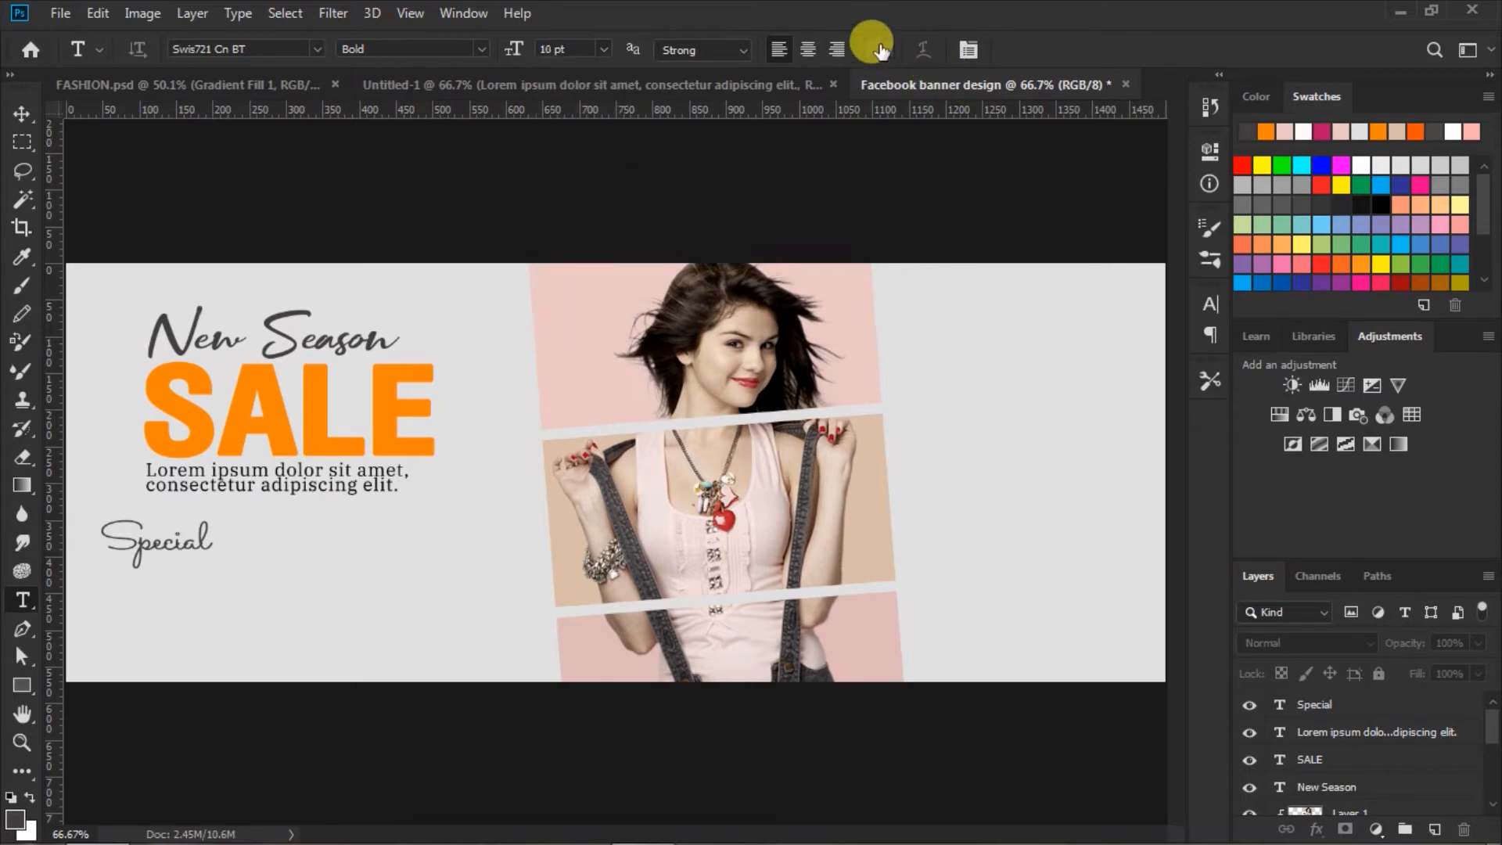
# Set the text color to orange #ff8400 by sampling it from the "SALE" text
pyautogui.click(868, 49)
pyautogui.click(391, 373)
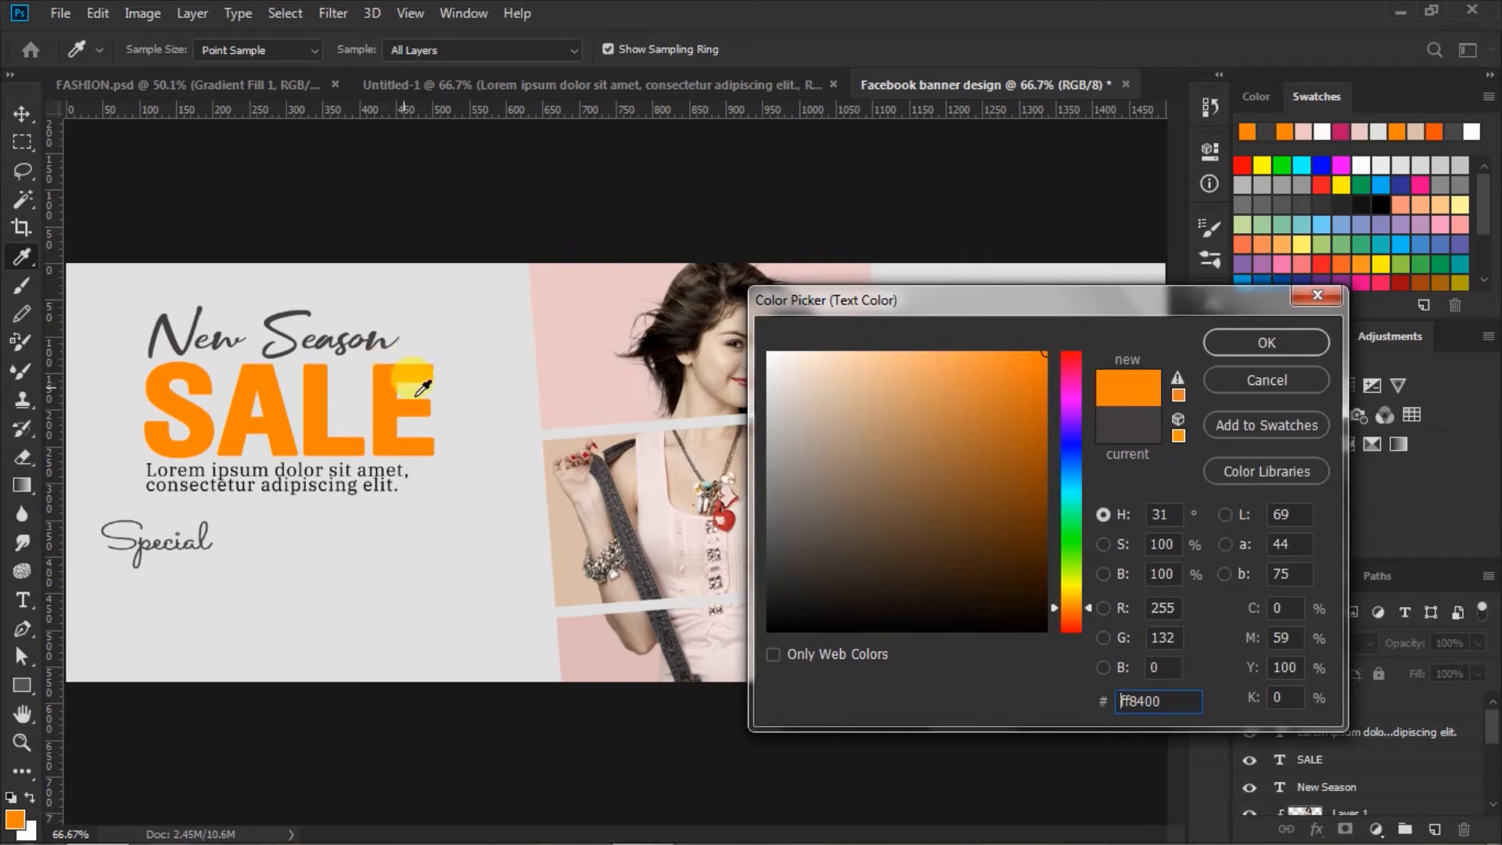
pyautogui.click(1266, 342)
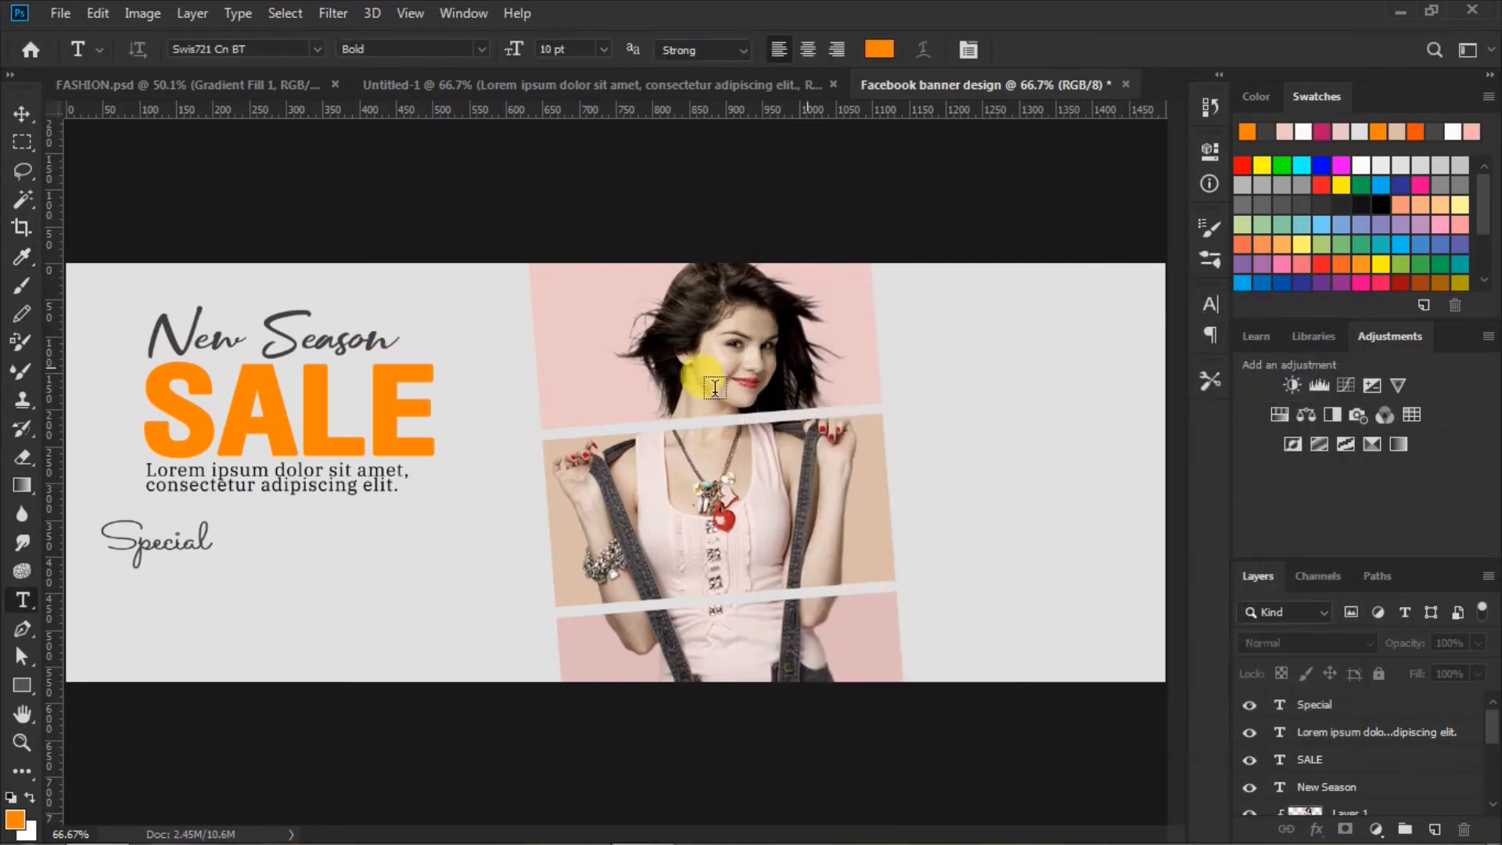
# Add the text "OFFER" directly below the "Special" text, under its right part
pyautogui.click(154, 568)
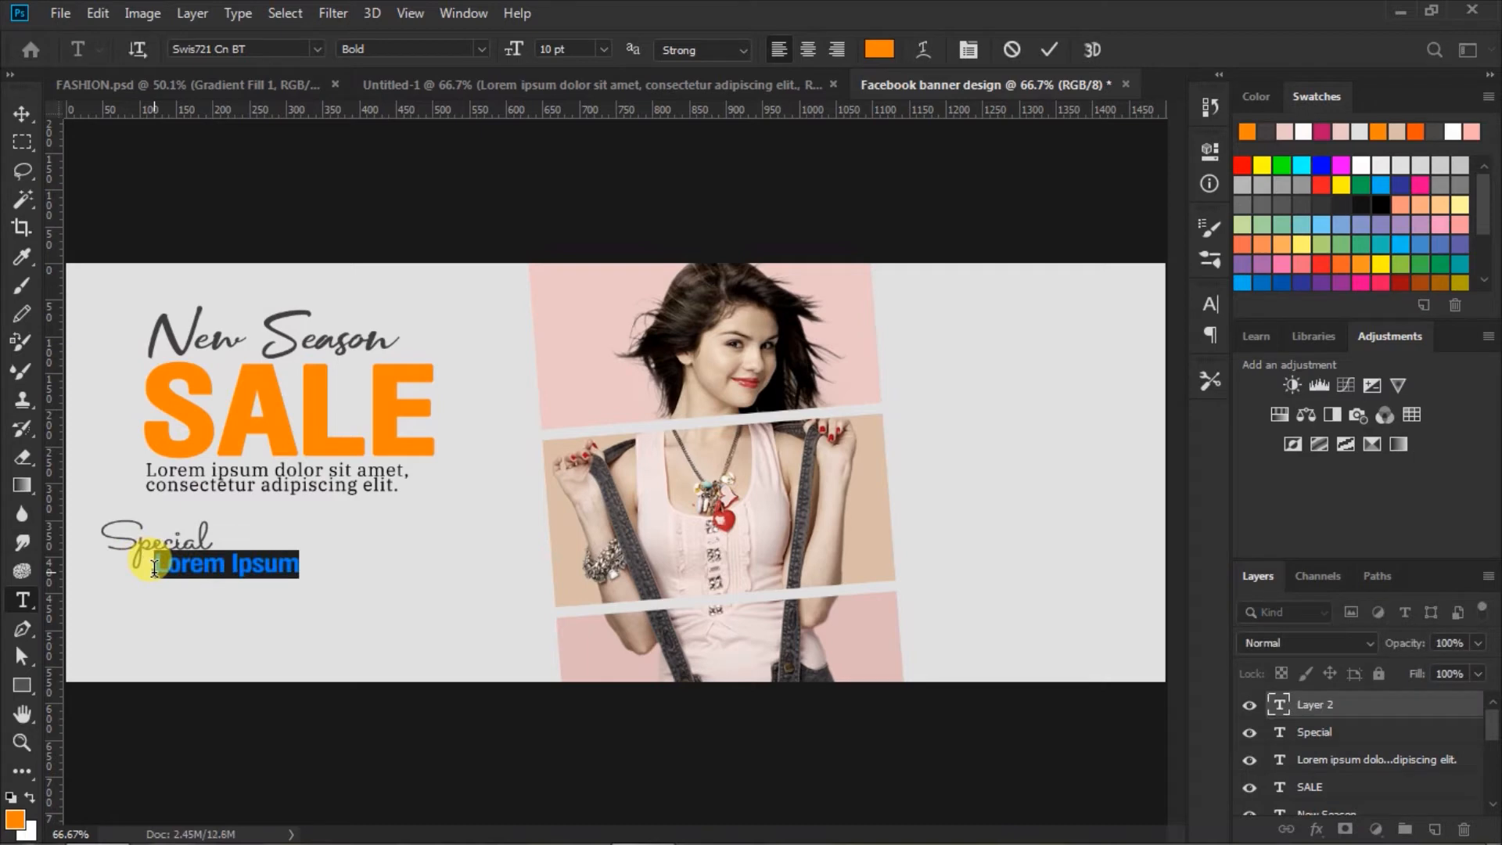
pyautogui.write('O')
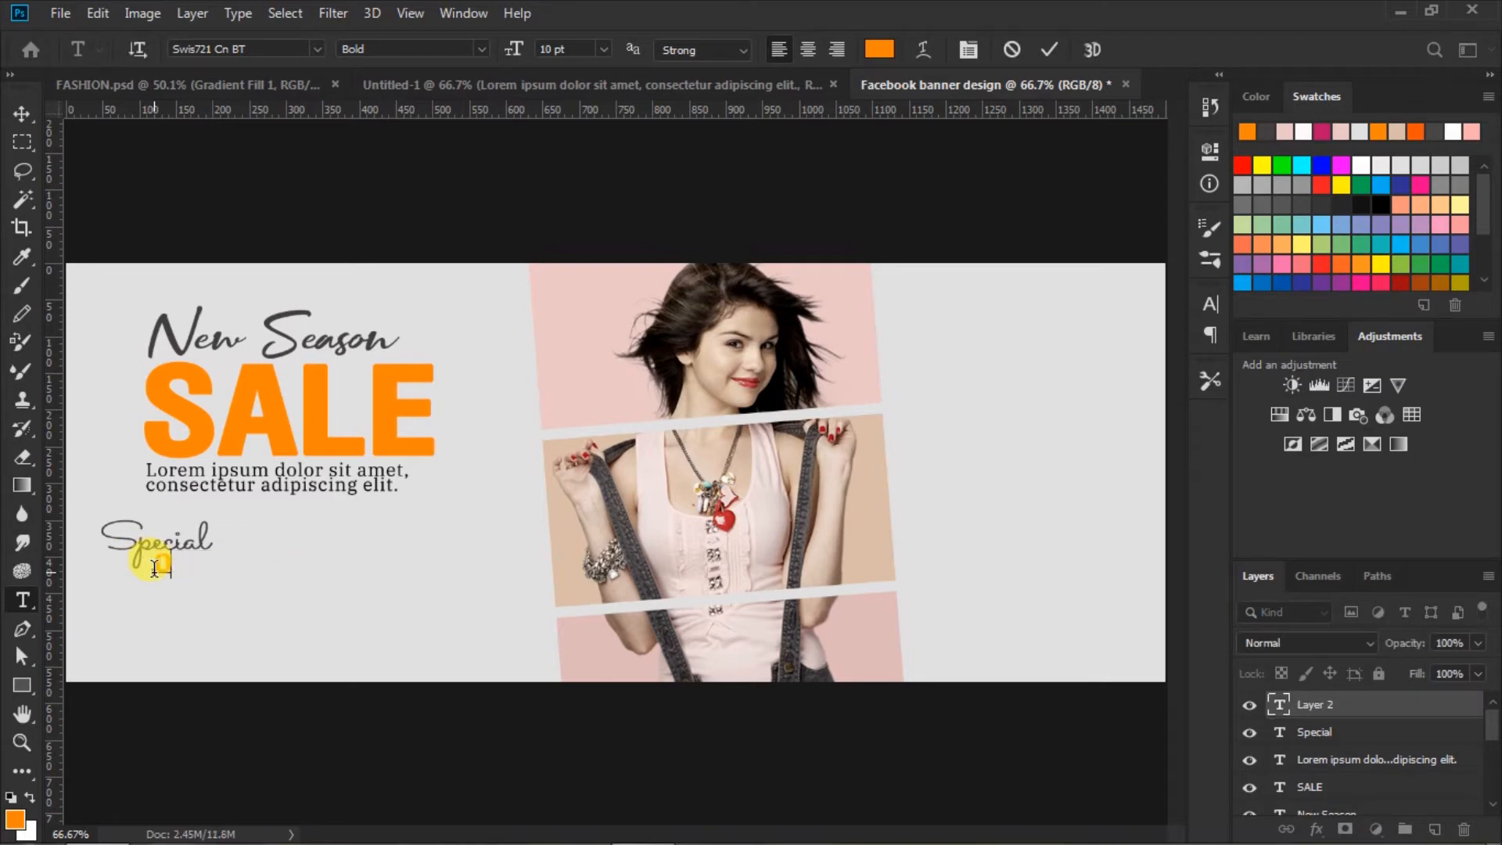
pyautogui.write('FFER')
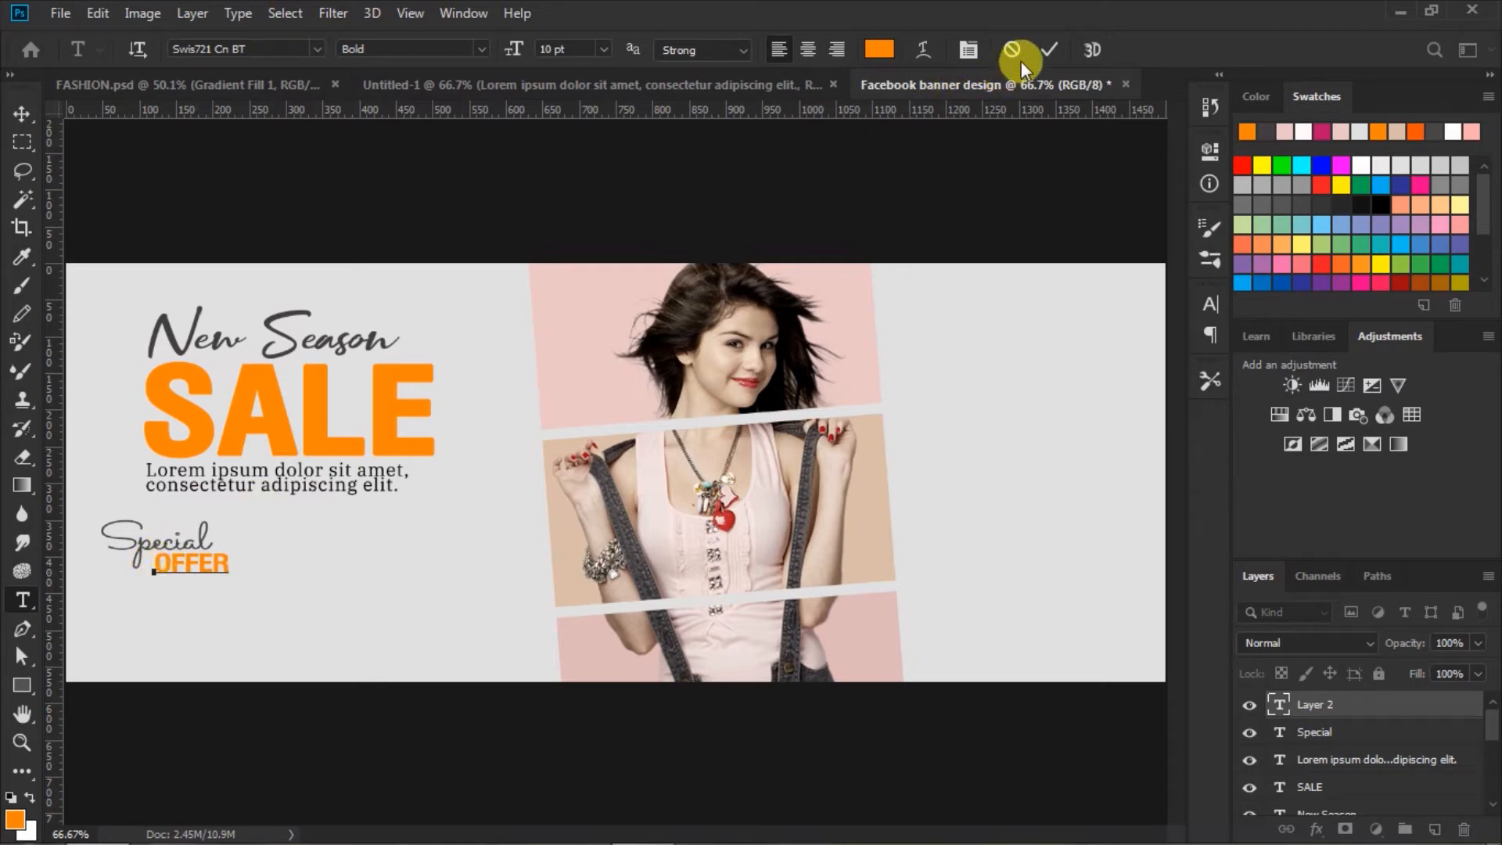
pyautogui.click(1048, 52)
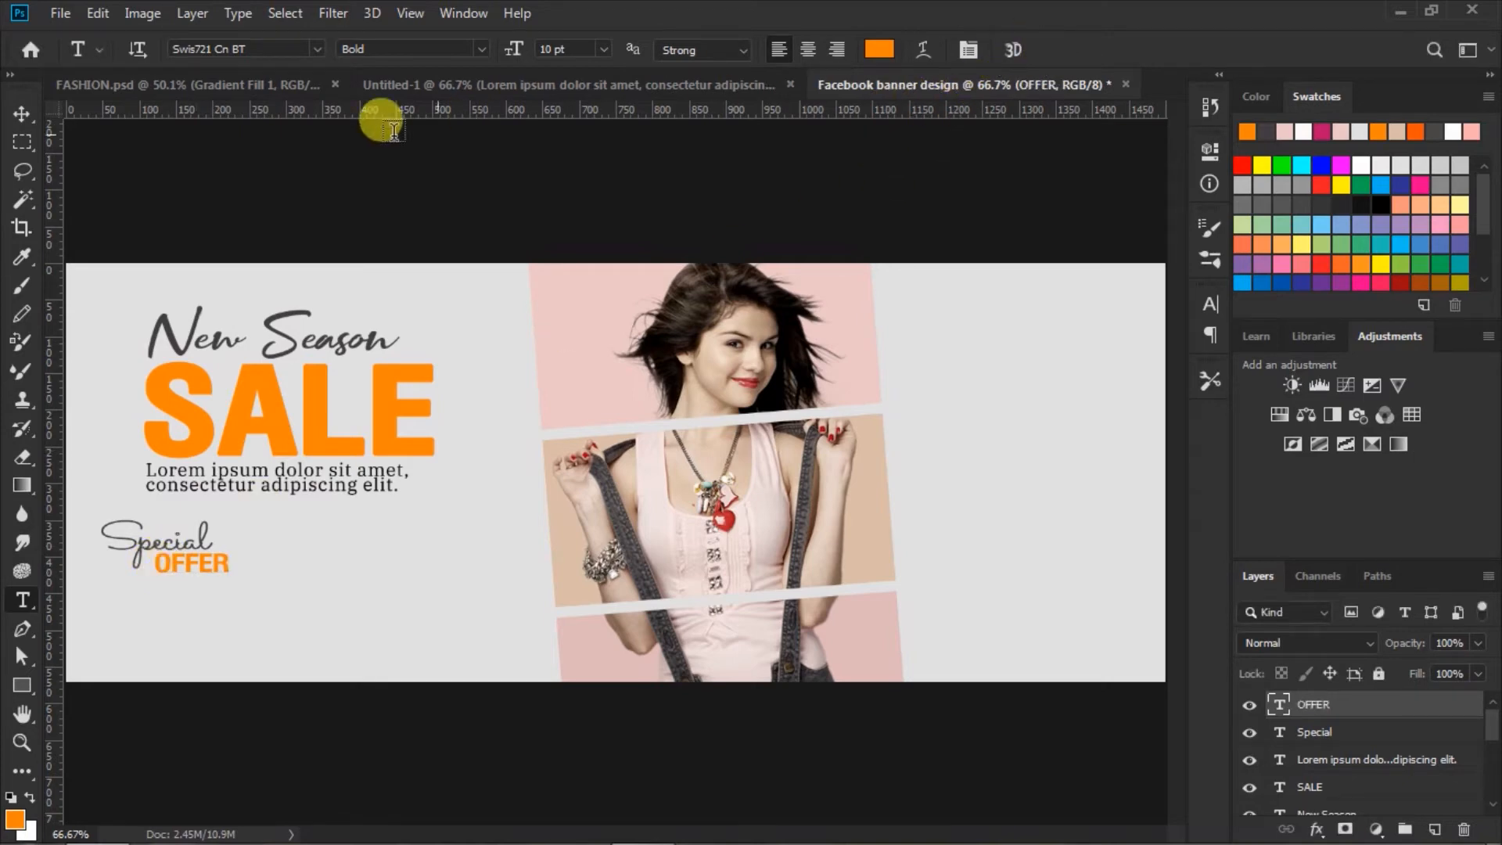
# Align the right edges of the "Special" and "OFFER" text layers
pyautogui.click(21, 115)
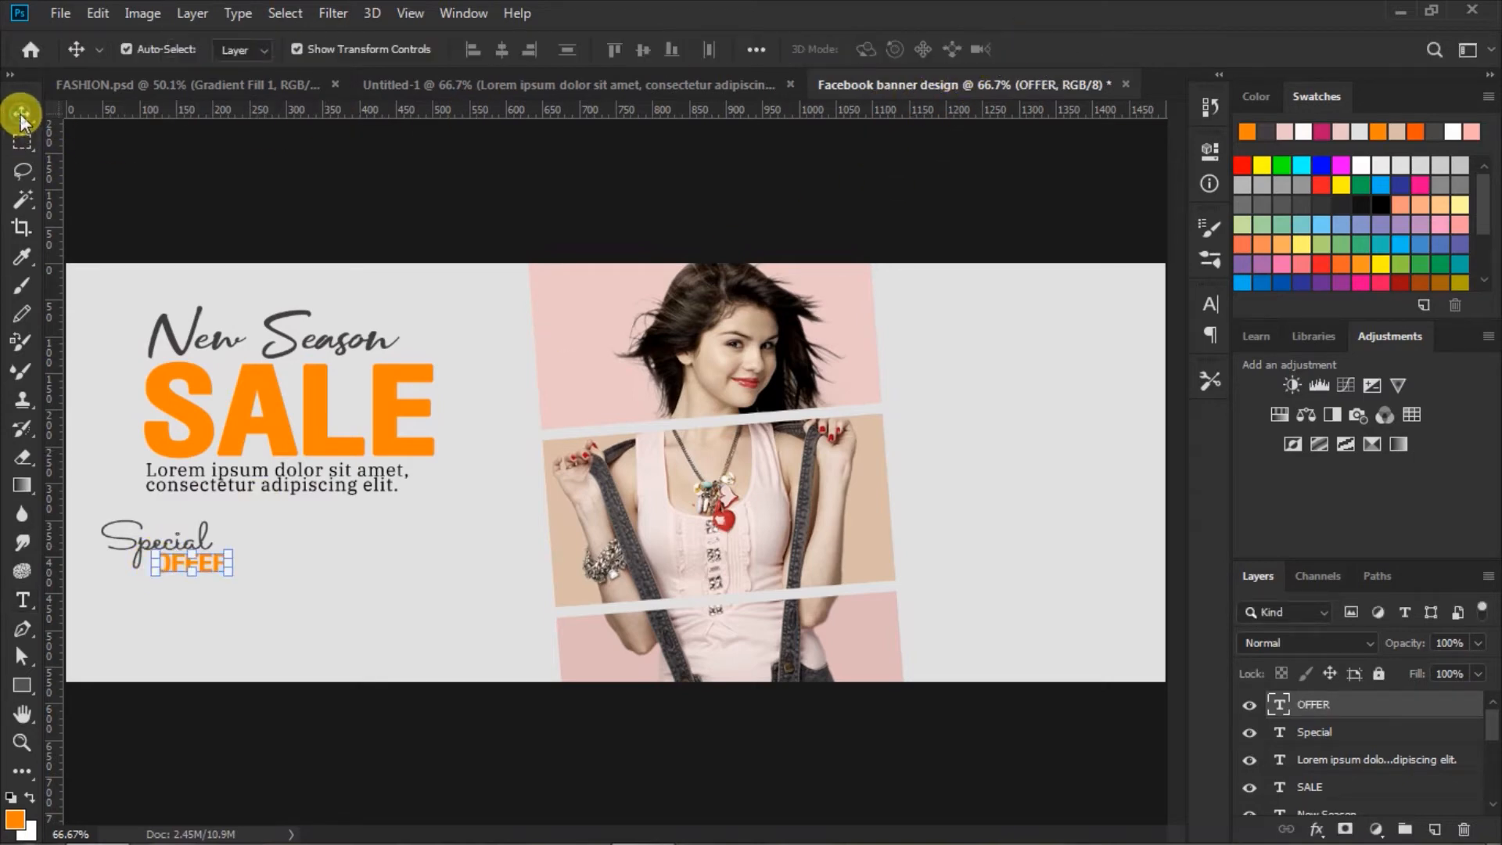
pyautogui.keyDown('shift'); pyautogui.click(1330, 733); pyautogui.keyUp('shift')
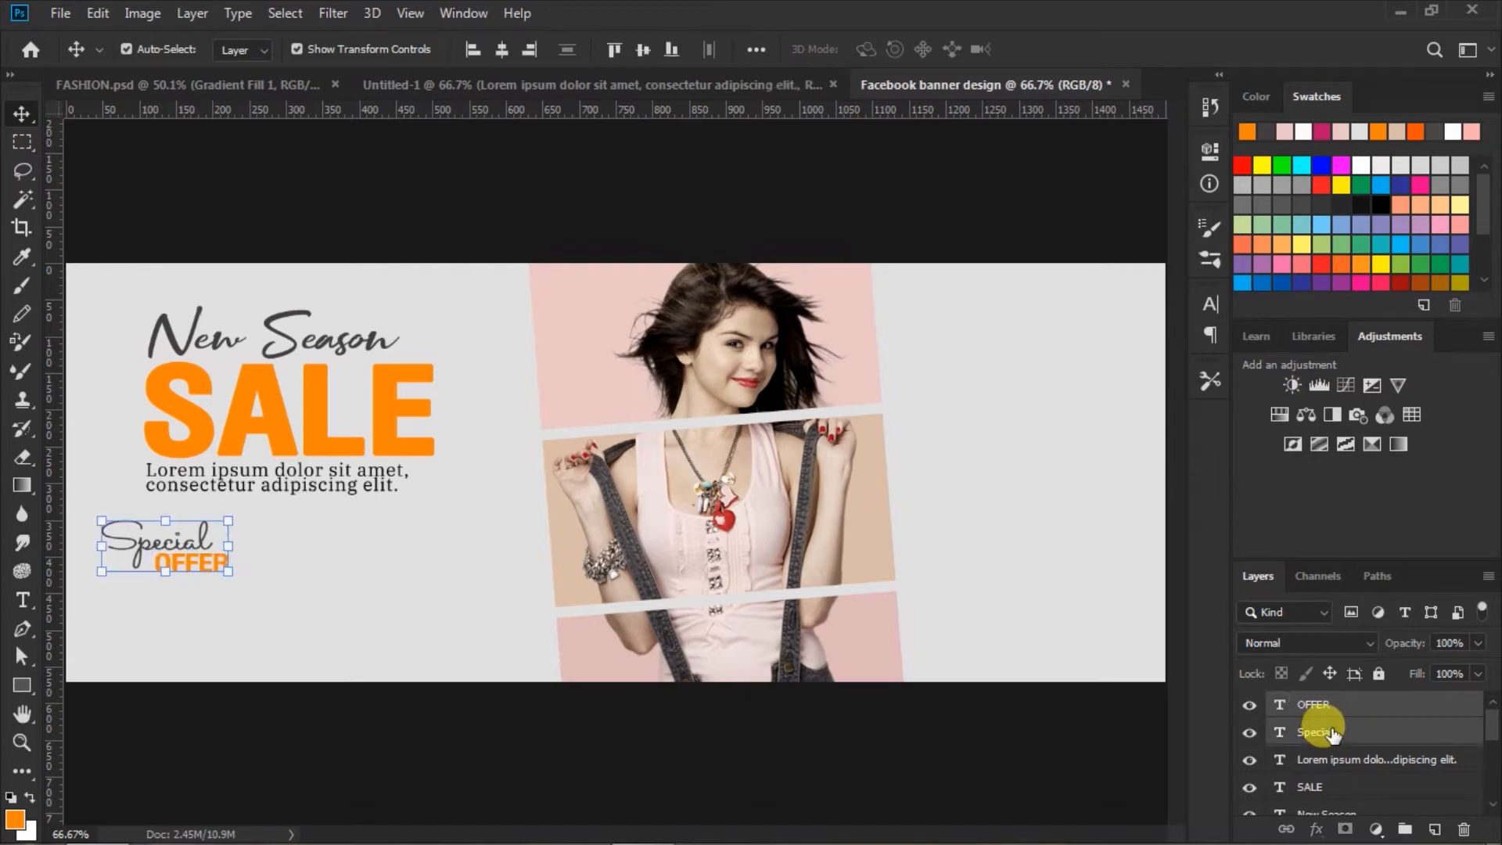
pyautogui.click(533, 49)
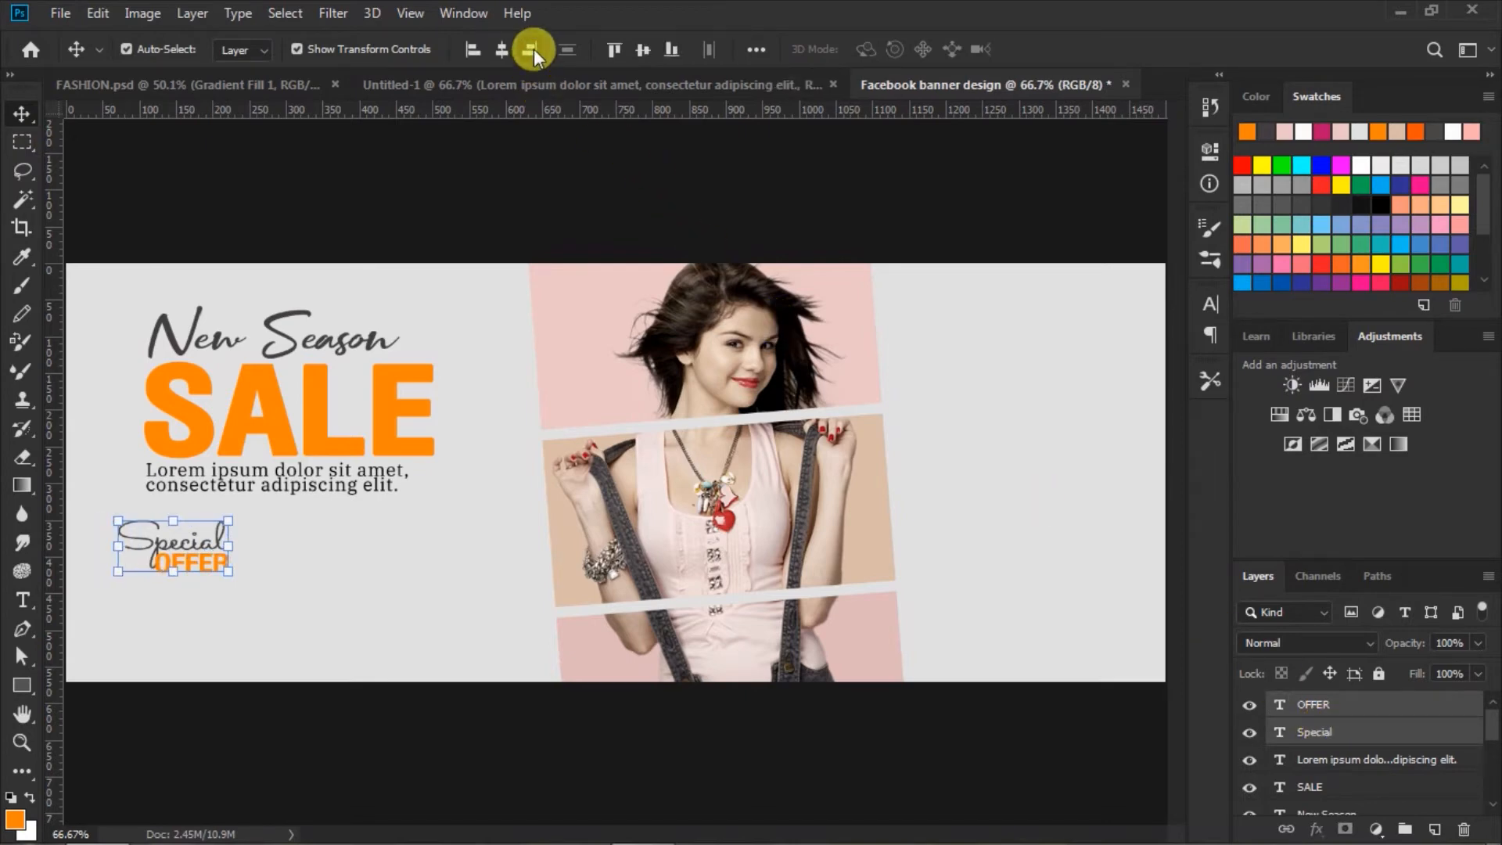
pyautogui.click(573, 225)
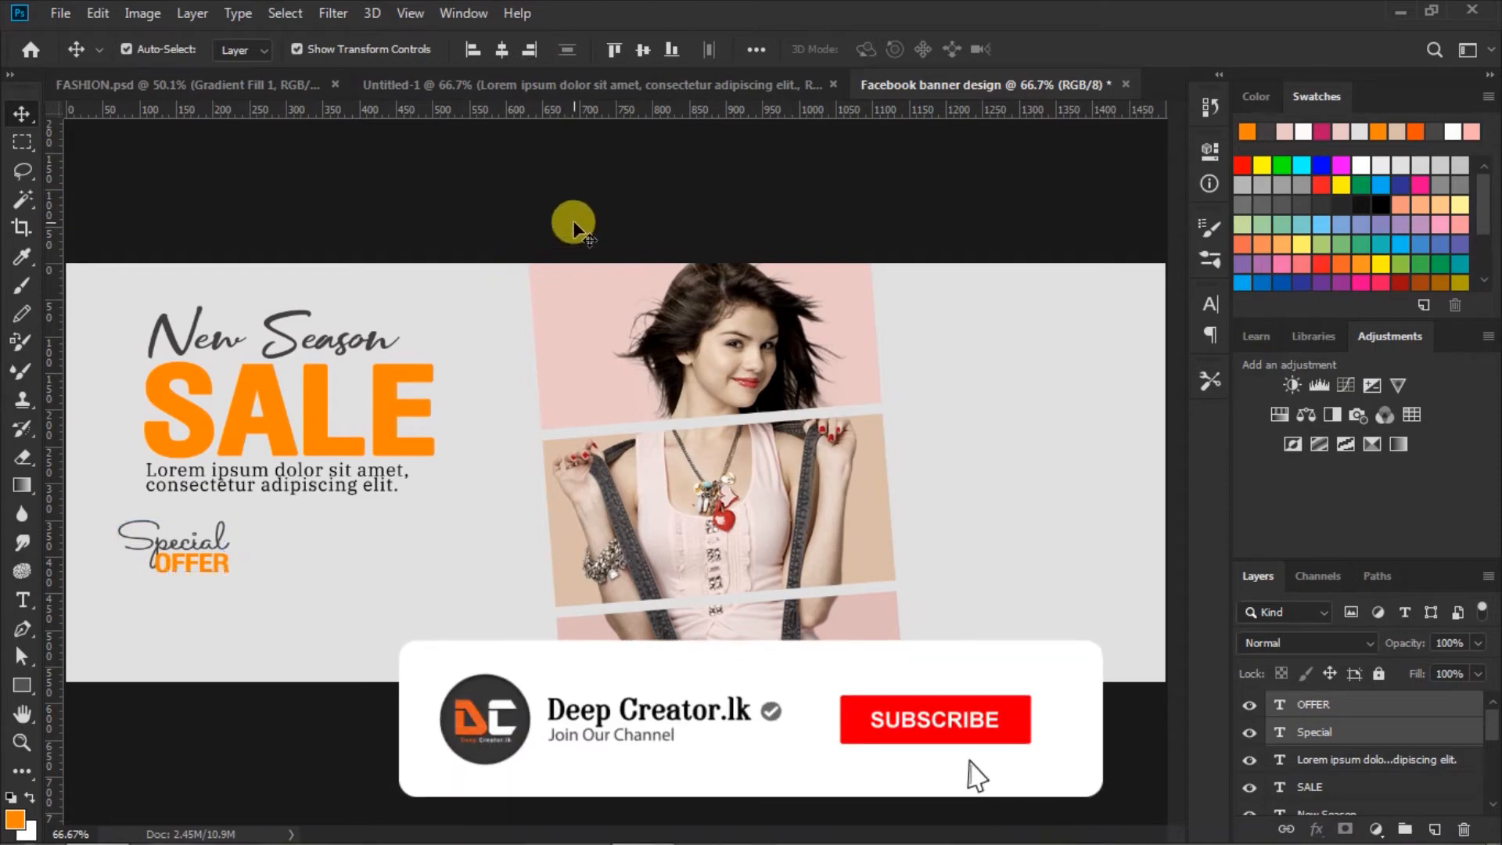
# Set the "OFFER" text's tracking to -80 and its font size to 9 pt
pyautogui.click(22, 599)
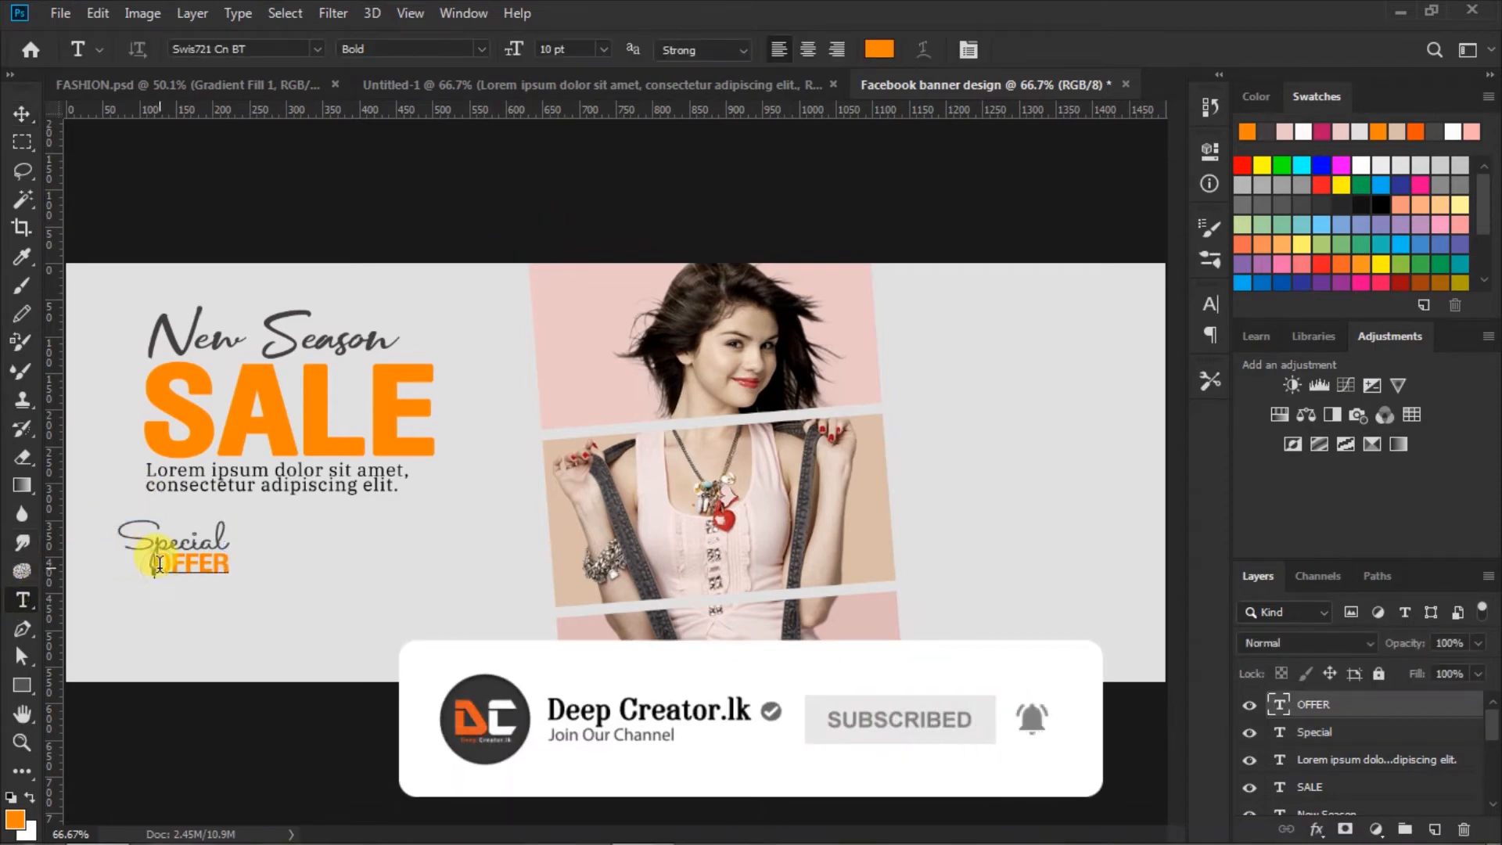
pyautogui.doubleClick(160, 563)
pyautogui.click(1213, 298)
pyautogui.click(1088, 383)
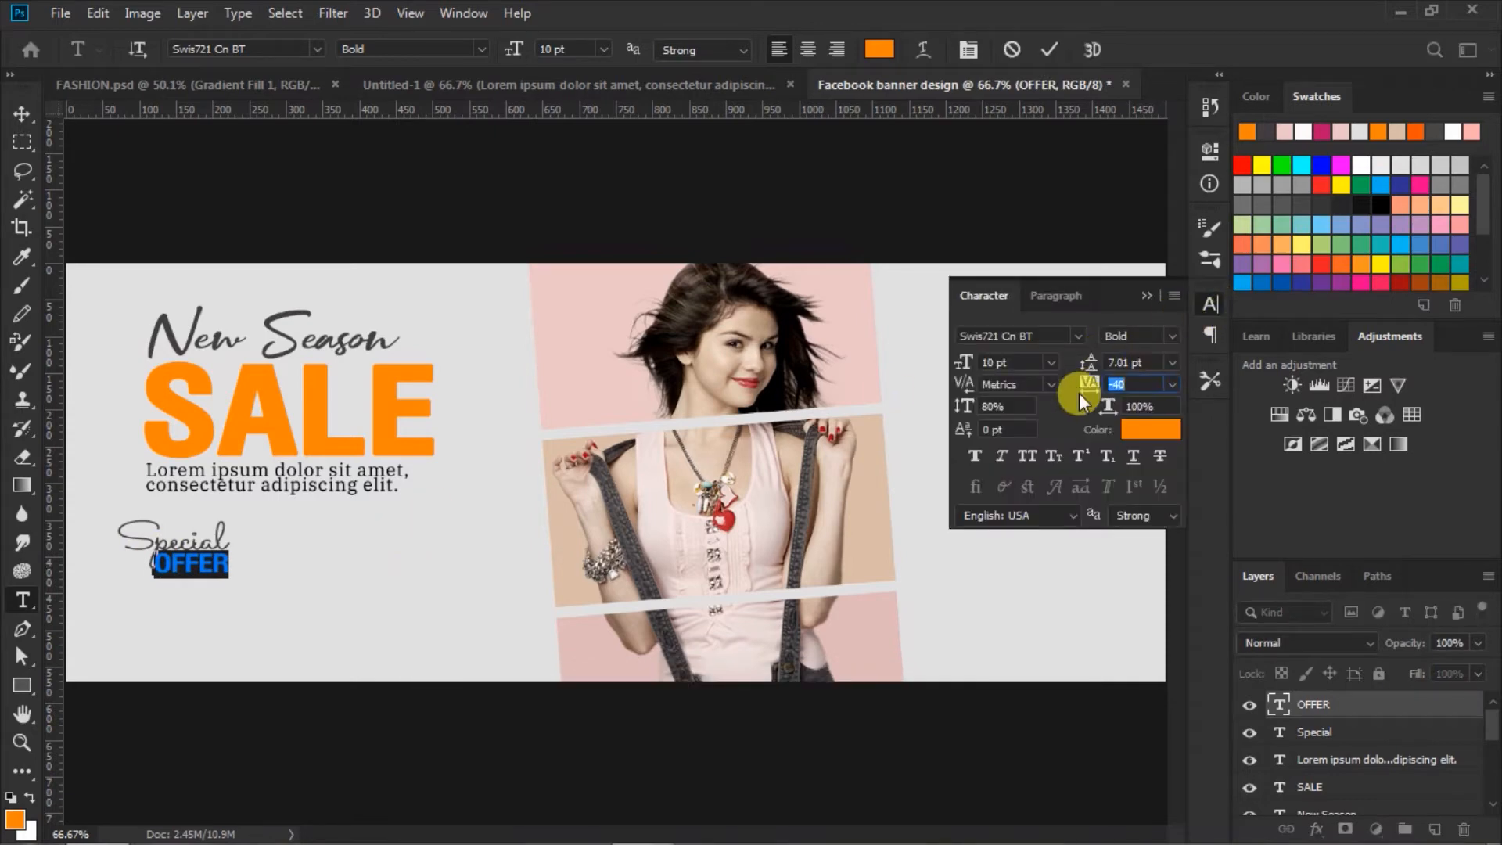
pyautogui.moveTo(1090, 397); pyautogui.dragTo(1087, 397)
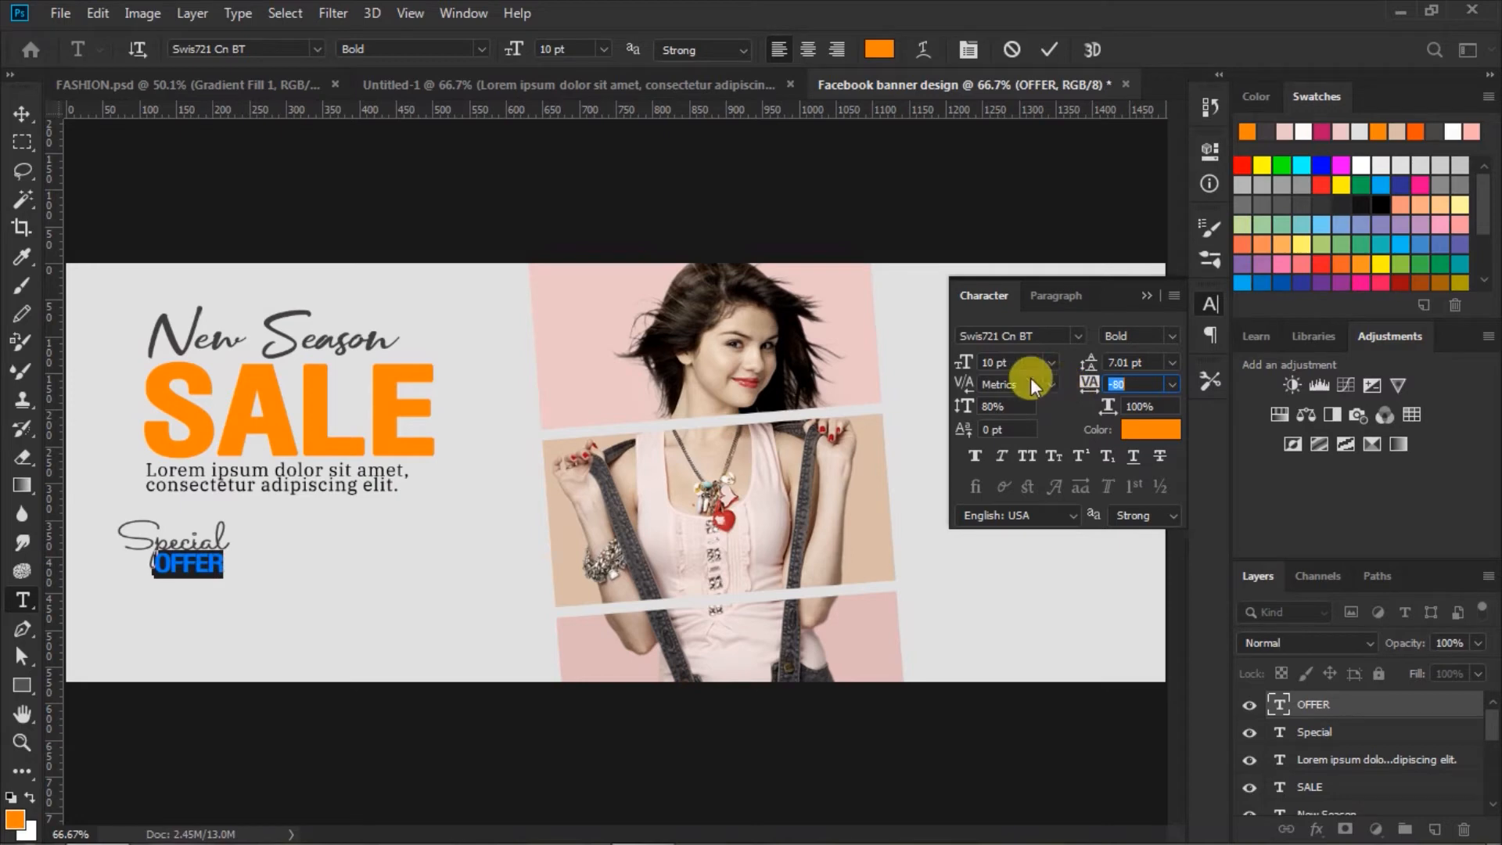
pyautogui.click(1052, 362)
pyautogui.click(1026, 443)
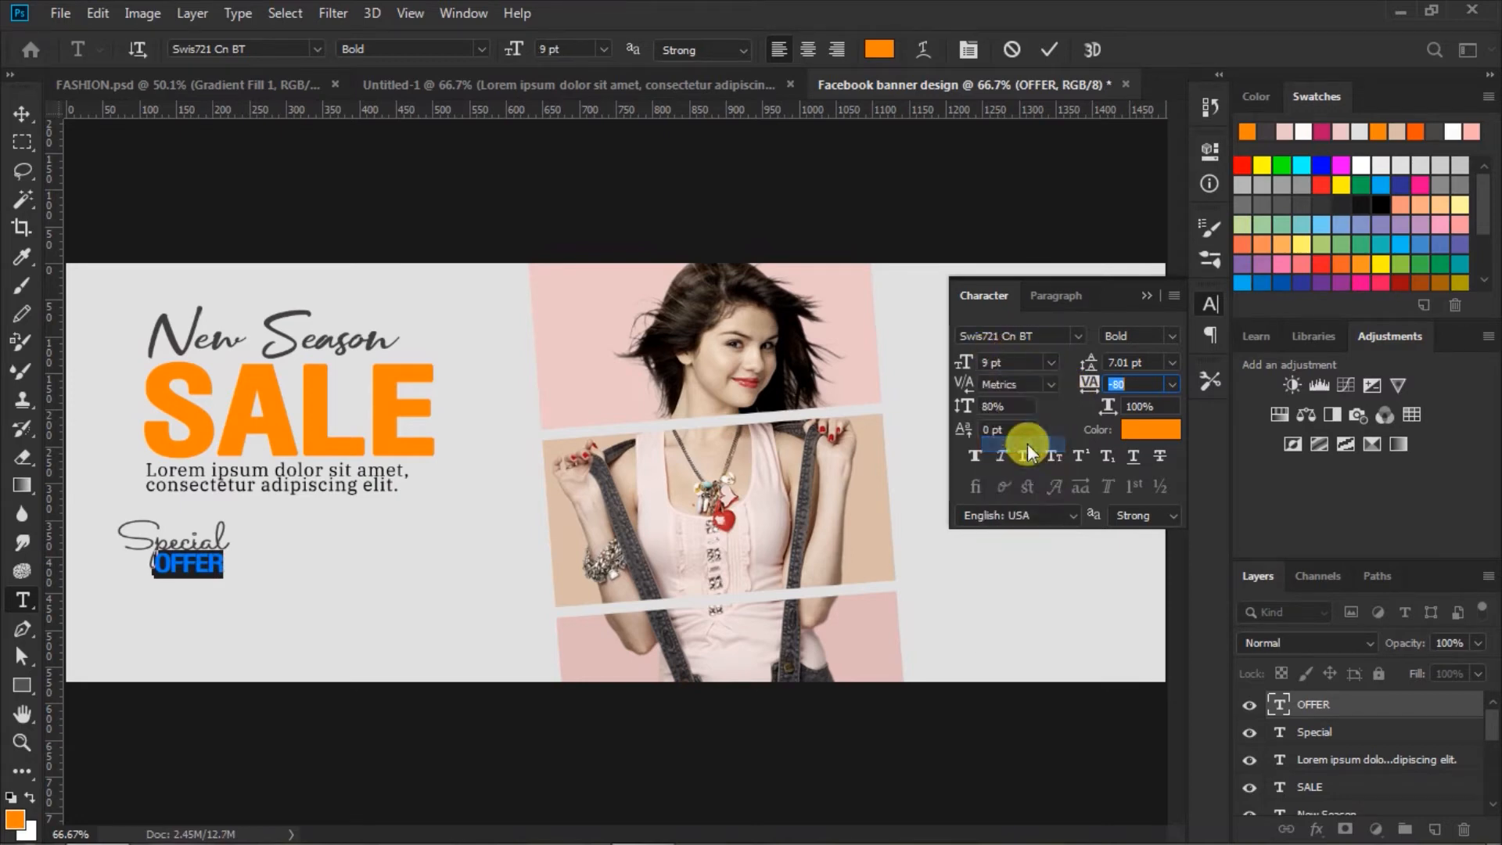
pyautogui.click(1050, 45)
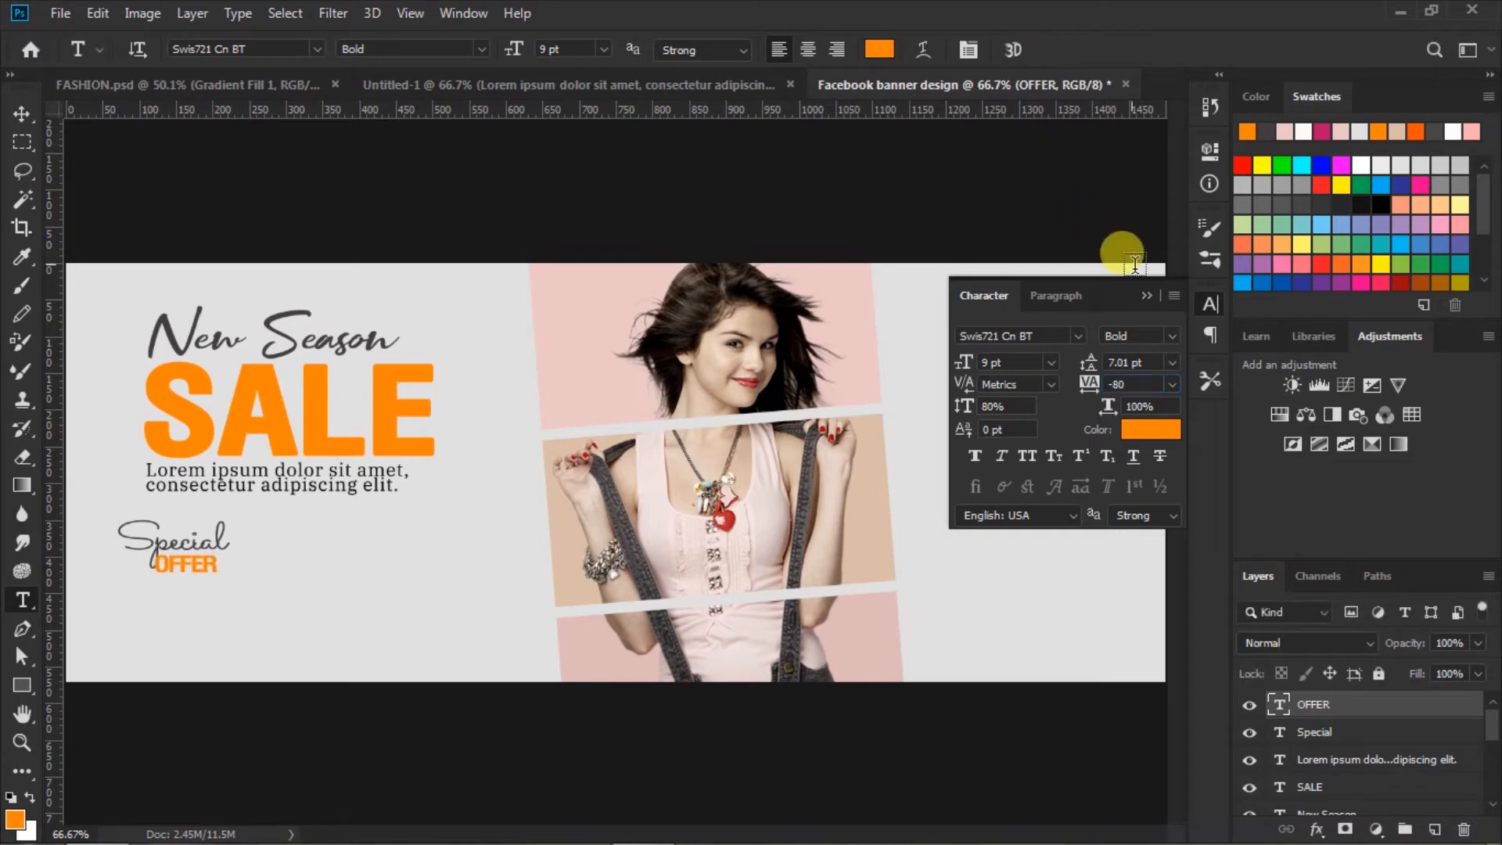
pyautogui.click(1147, 297)
# Realign the resized "OFFER" text with the right edge of "Special"
pyautogui.click(21, 114)
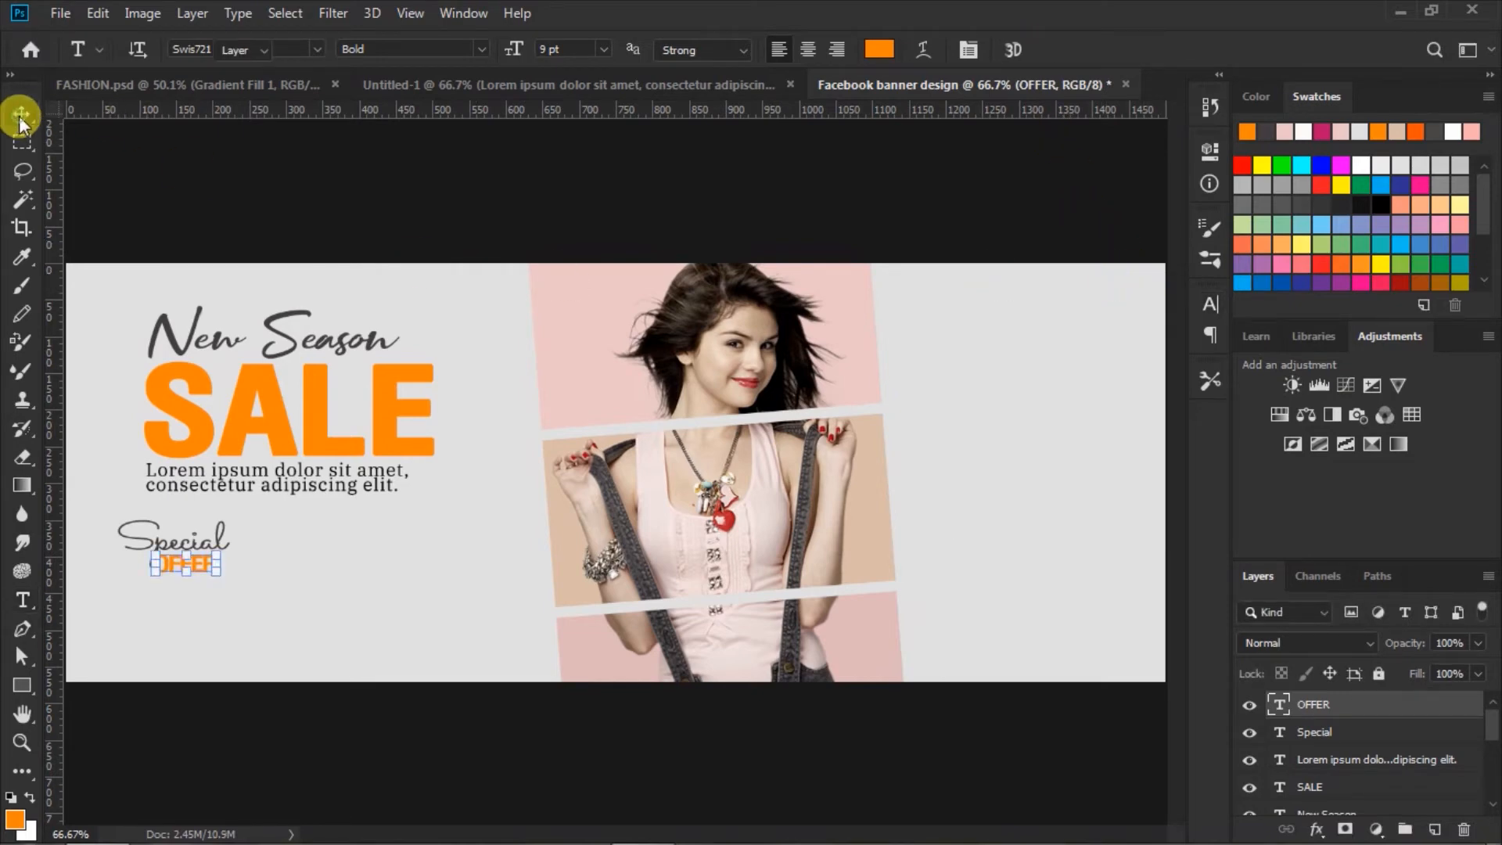
pyautogui.keyDown('shift'); pyautogui.click(1339, 734); pyautogui.keyUp('shift')
pyautogui.click(532, 50)
pyautogui.click(499, 226)
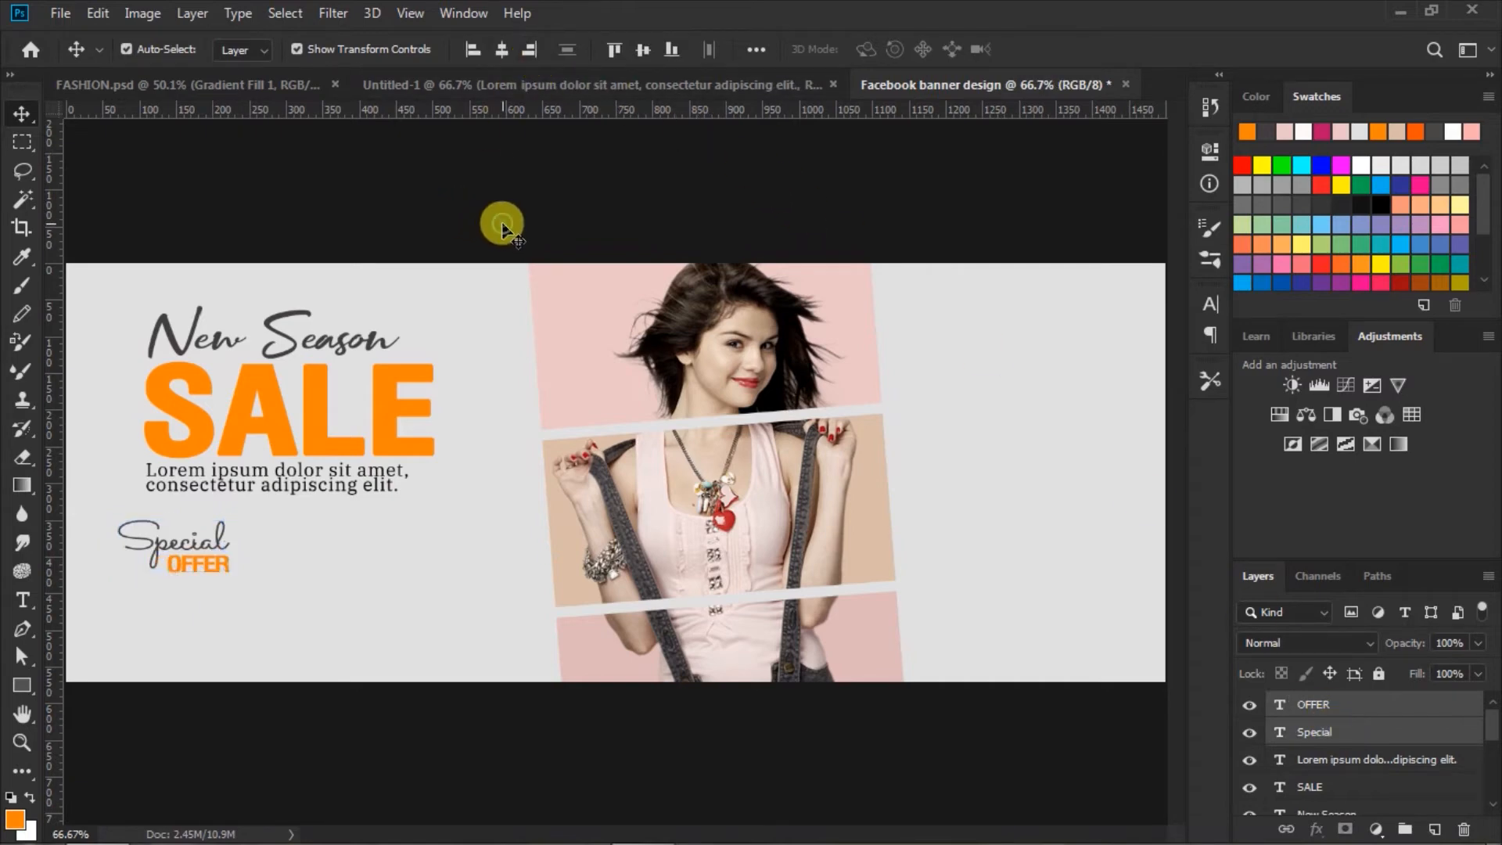
pyautogui.click(209, 564)
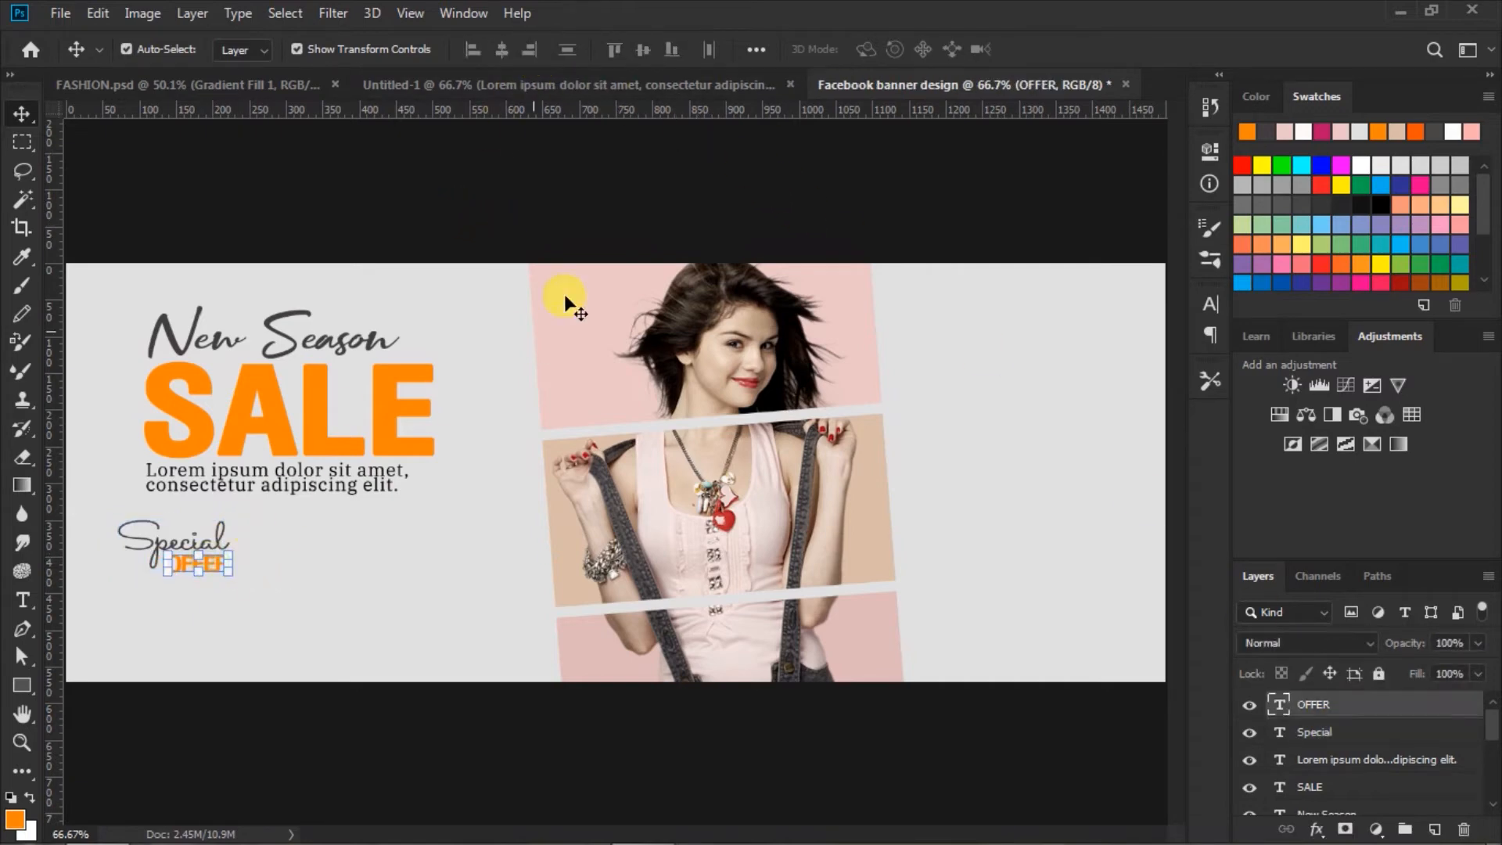
pyautogui.click(667, 230)
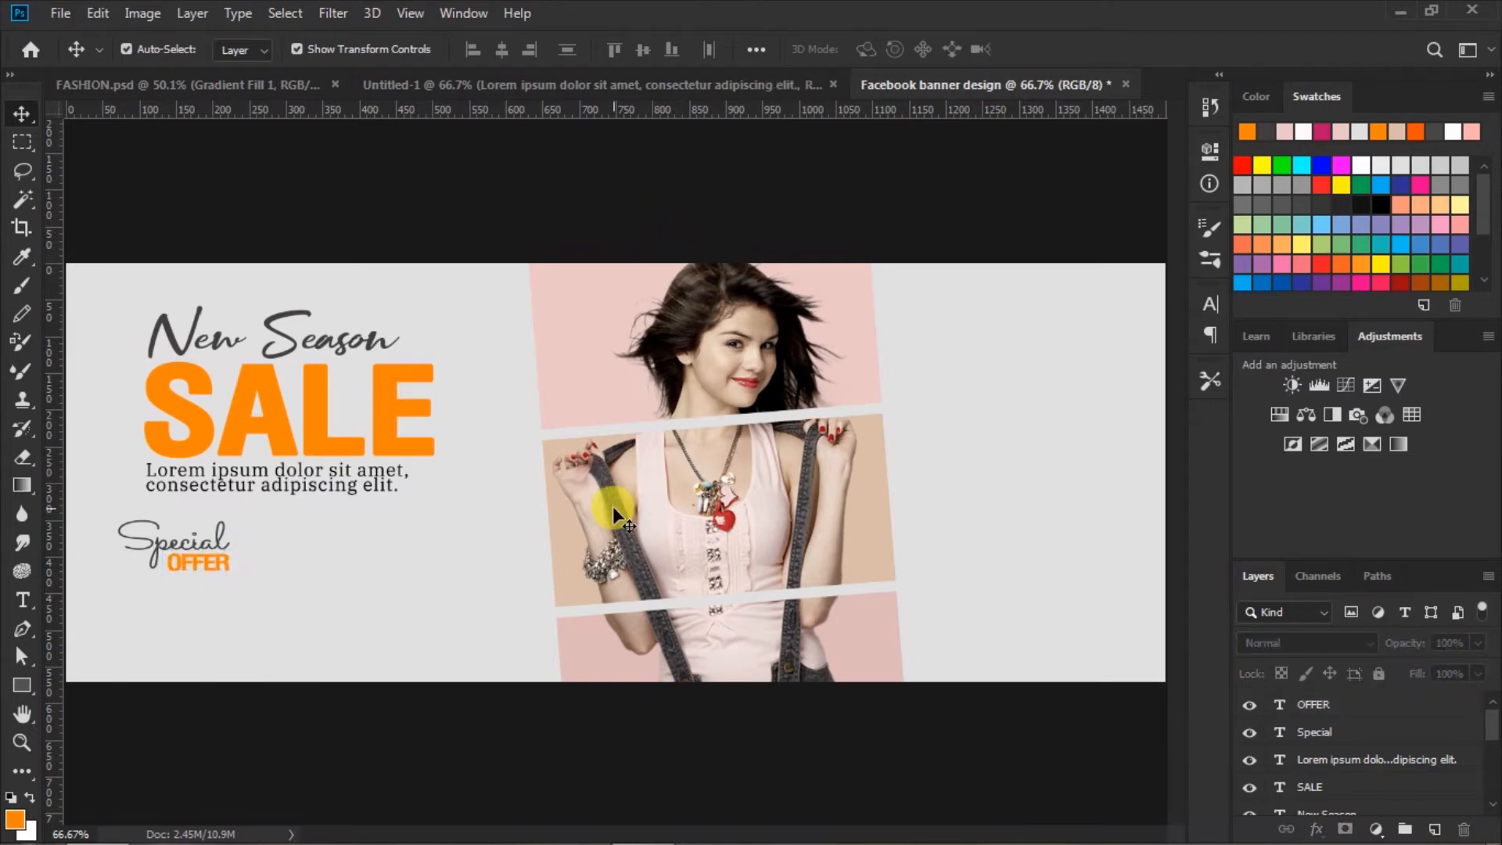
# Draw an orange rectangle about 333 × 72 px to the right of "Special OFFER" and round all its corners to 36 px
pyautogui.click(24, 685)
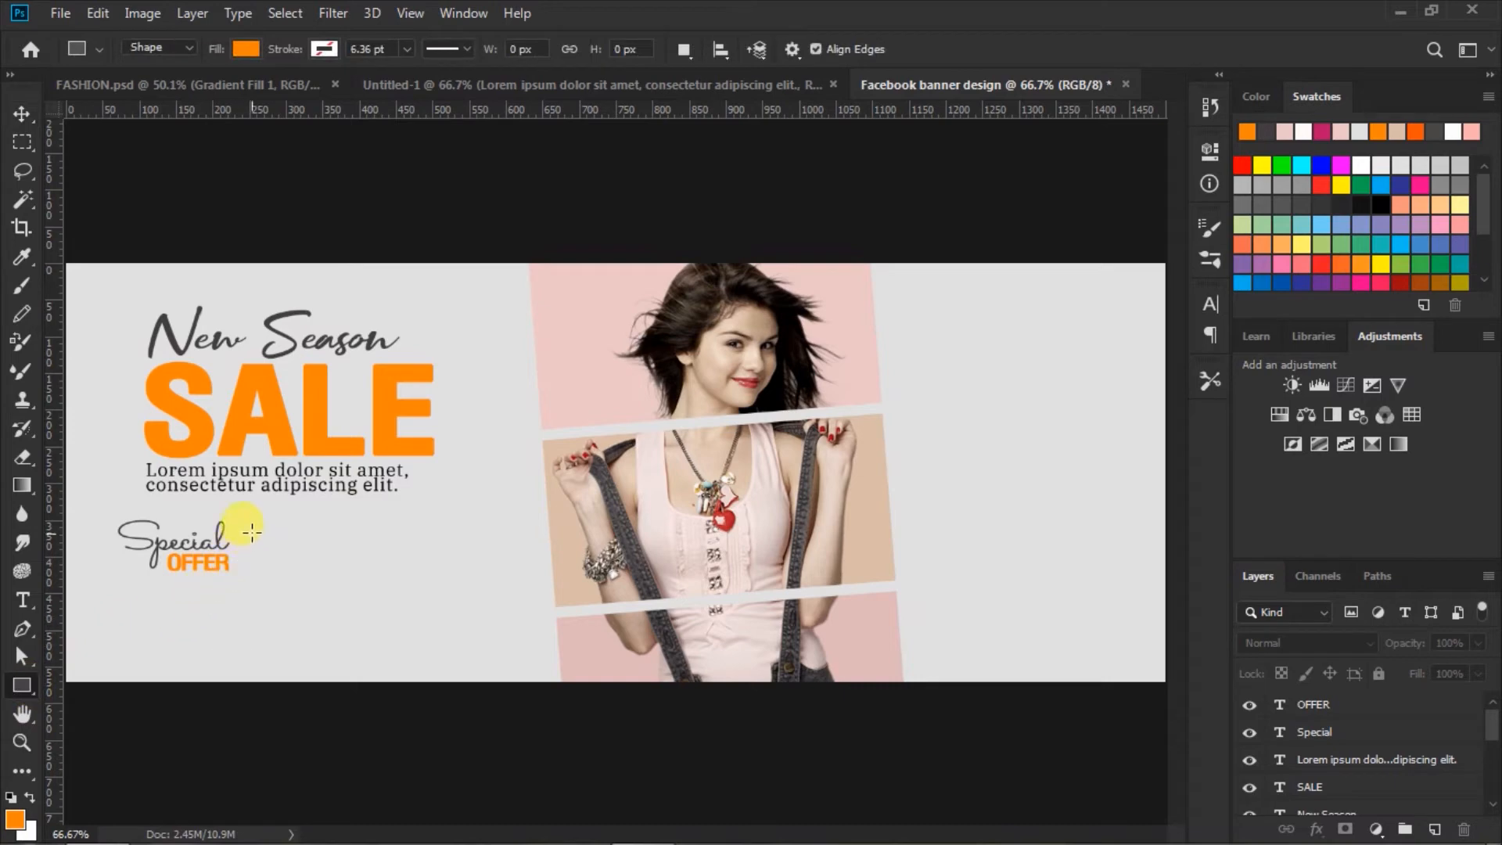
pyautogui.moveTo(249, 528); pyautogui.dragTo(491, 574)
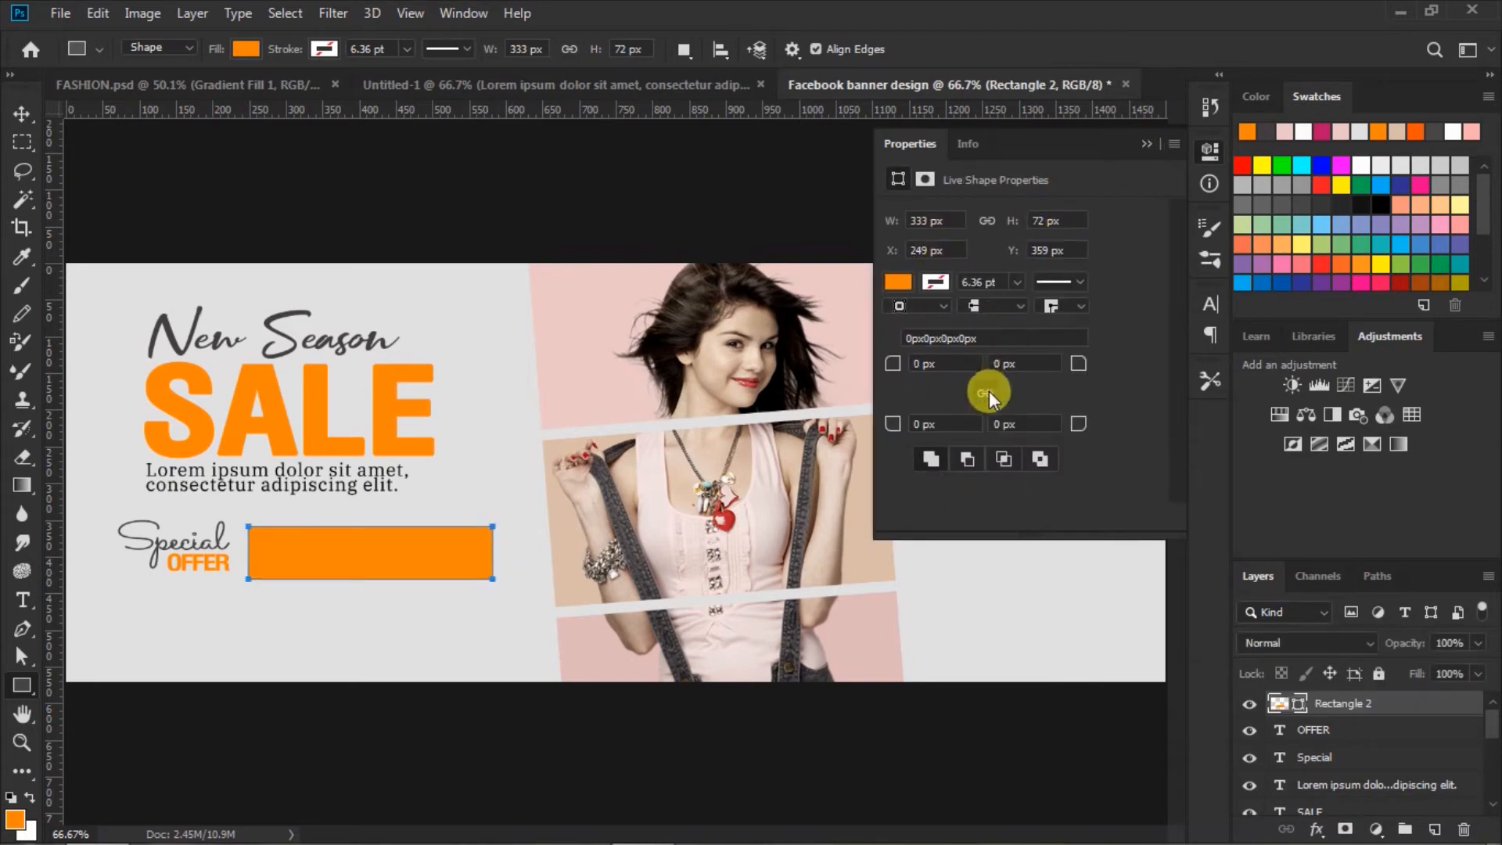
pyautogui.moveTo(1078, 363); pyautogui.dragTo(1173, 360)
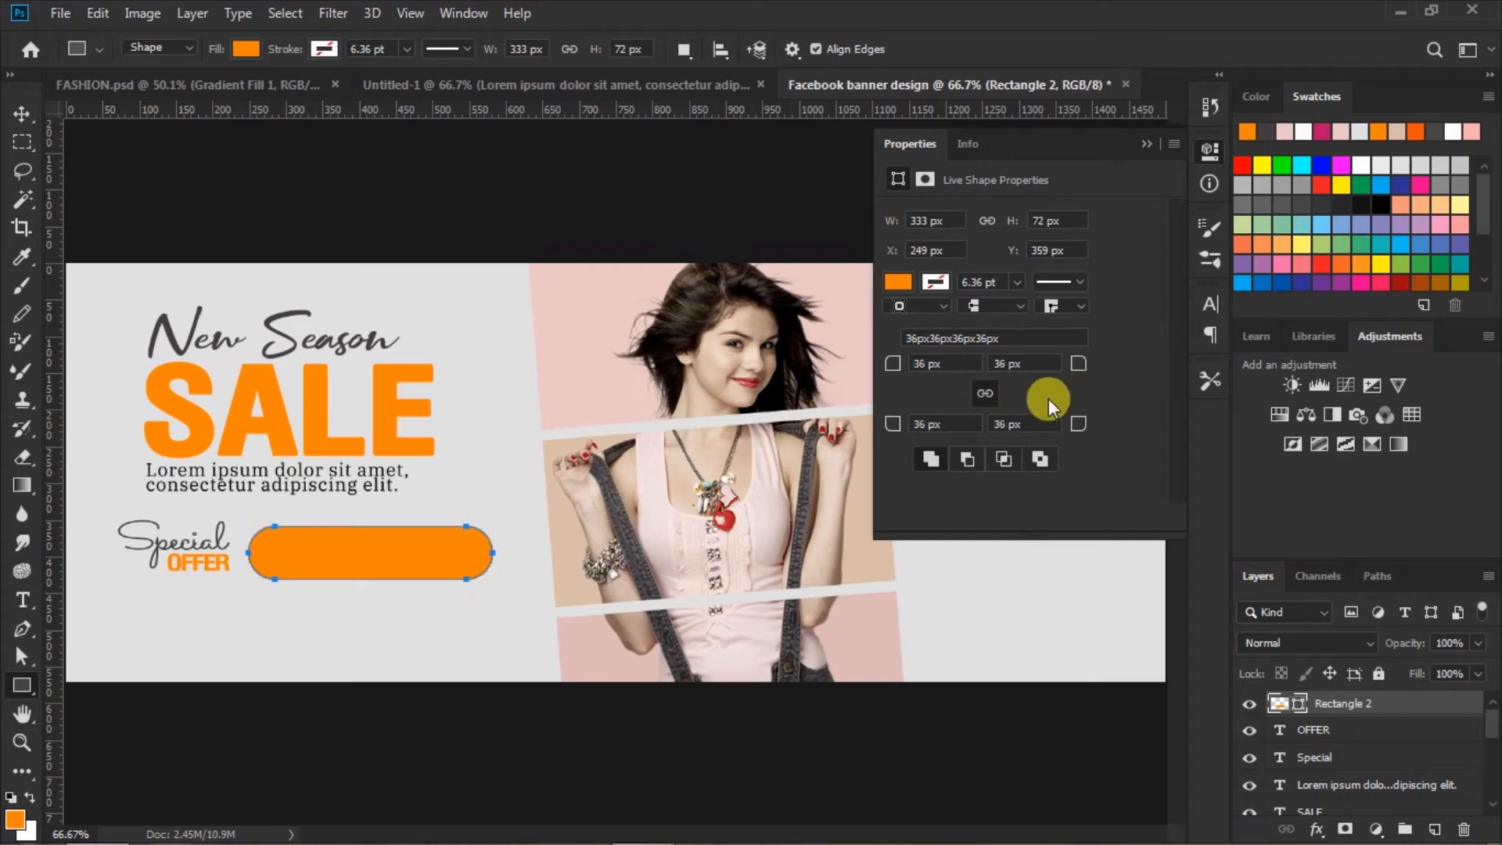
# Unlink the orange shape's corner radii and set both left corners to 0 px
pyautogui.click(989, 391)
pyautogui.moveTo(892, 363); pyautogui.dragTo(827, 369)
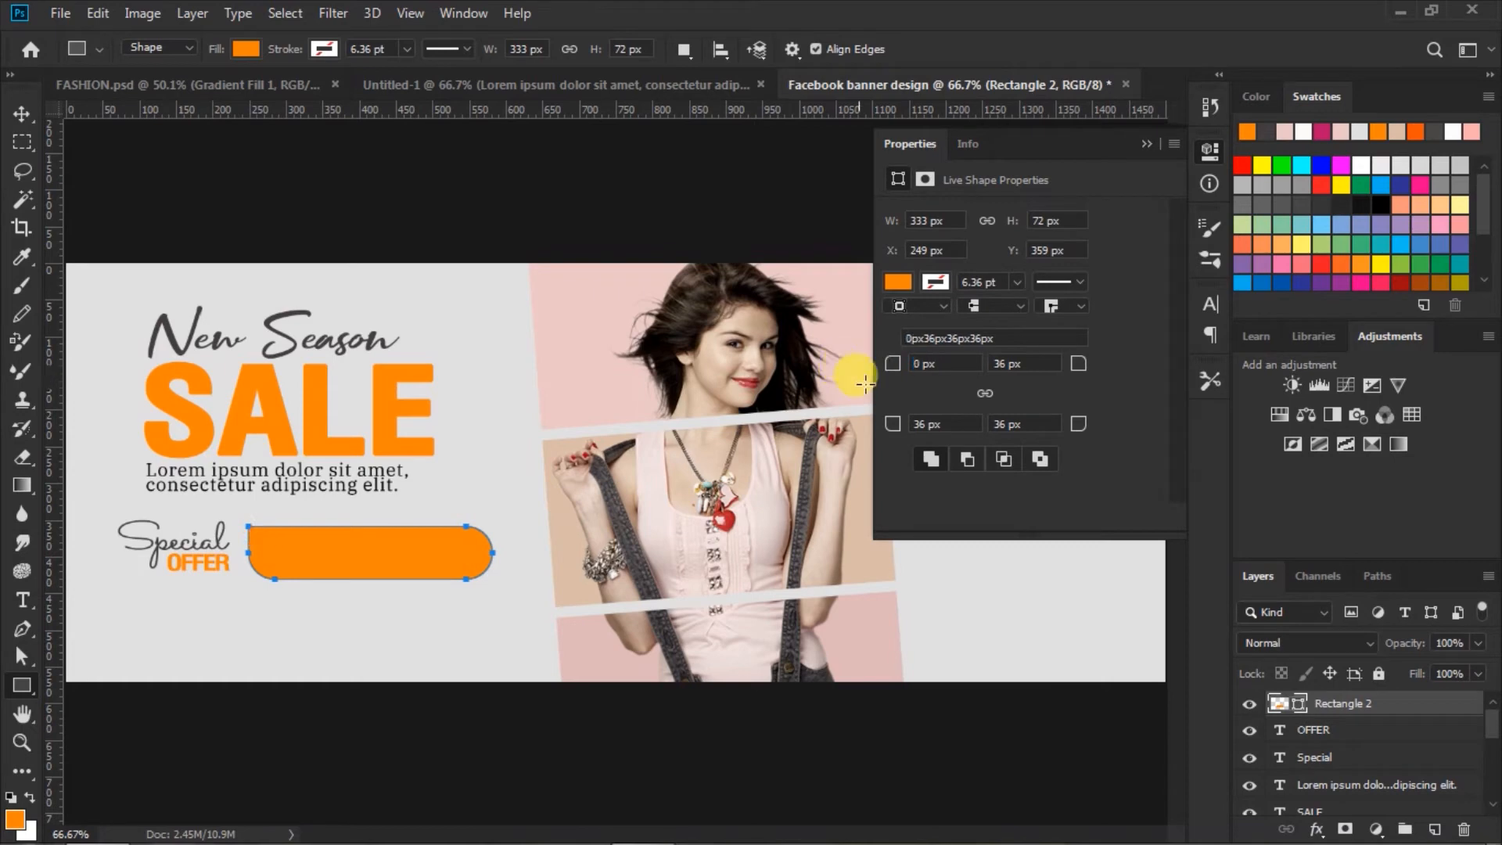
pyautogui.moveTo(894, 425); pyautogui.dragTo(835, 429)
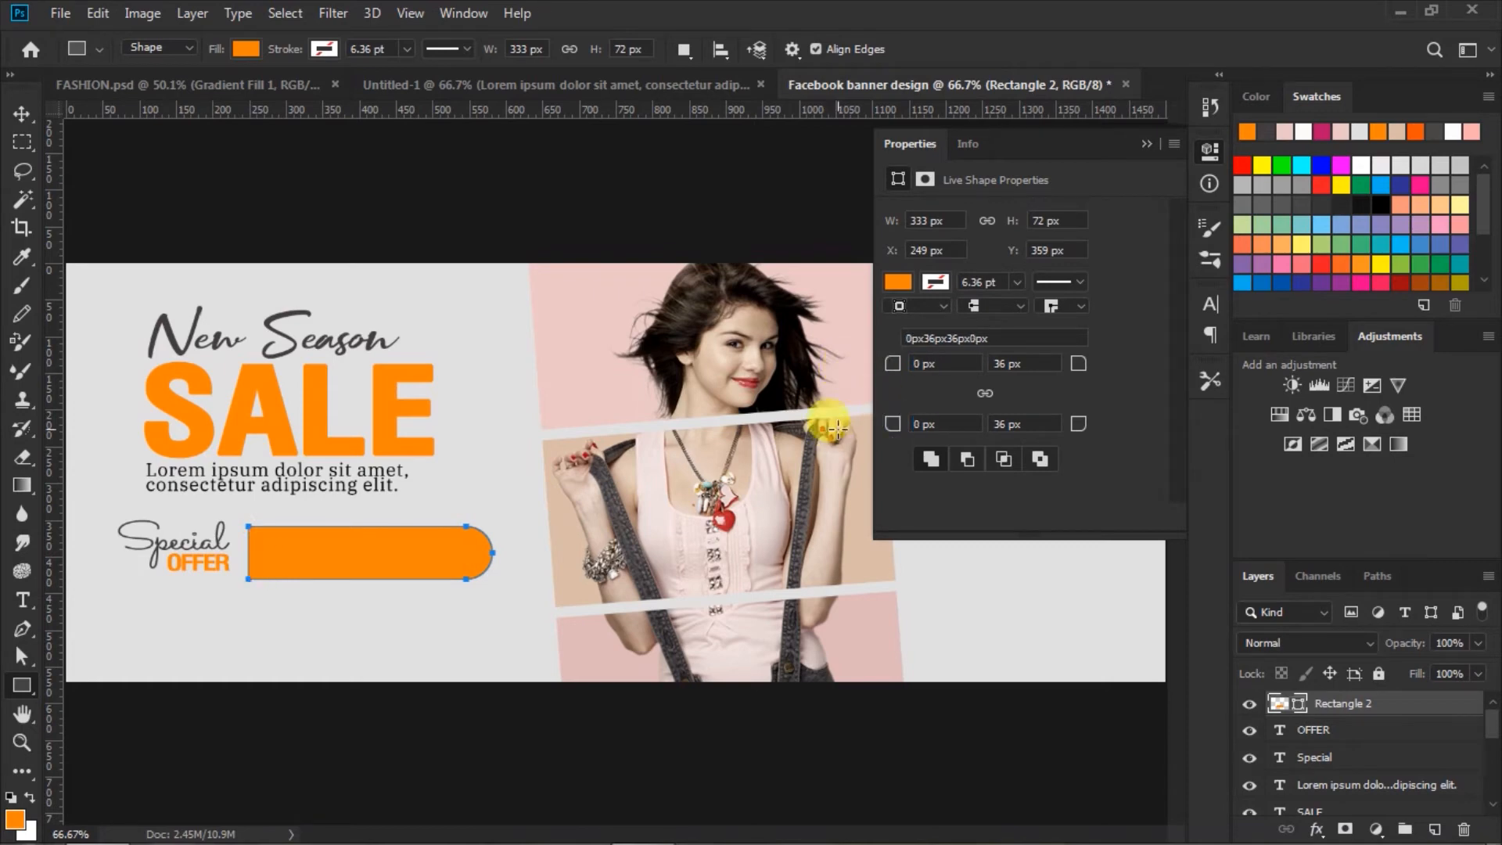
pyautogui.click(1146, 144)
# Move the orange shape slightly up beside the "Special OFFER" text
pyautogui.click(21, 112)
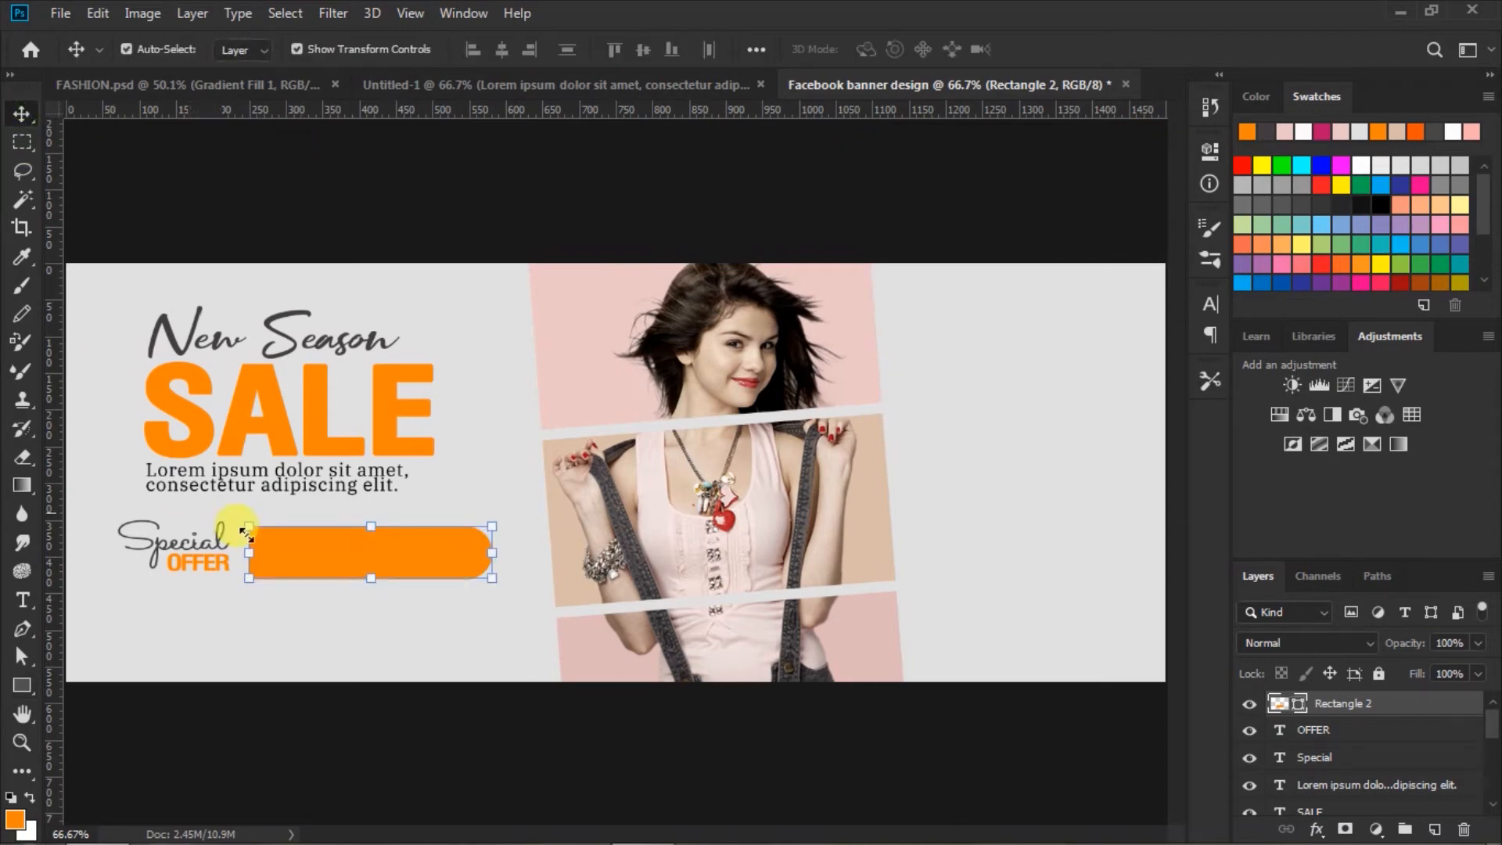
pyautogui.moveTo(408, 549); pyautogui.dragTo(408, 547)
pyautogui.click(957, 211)
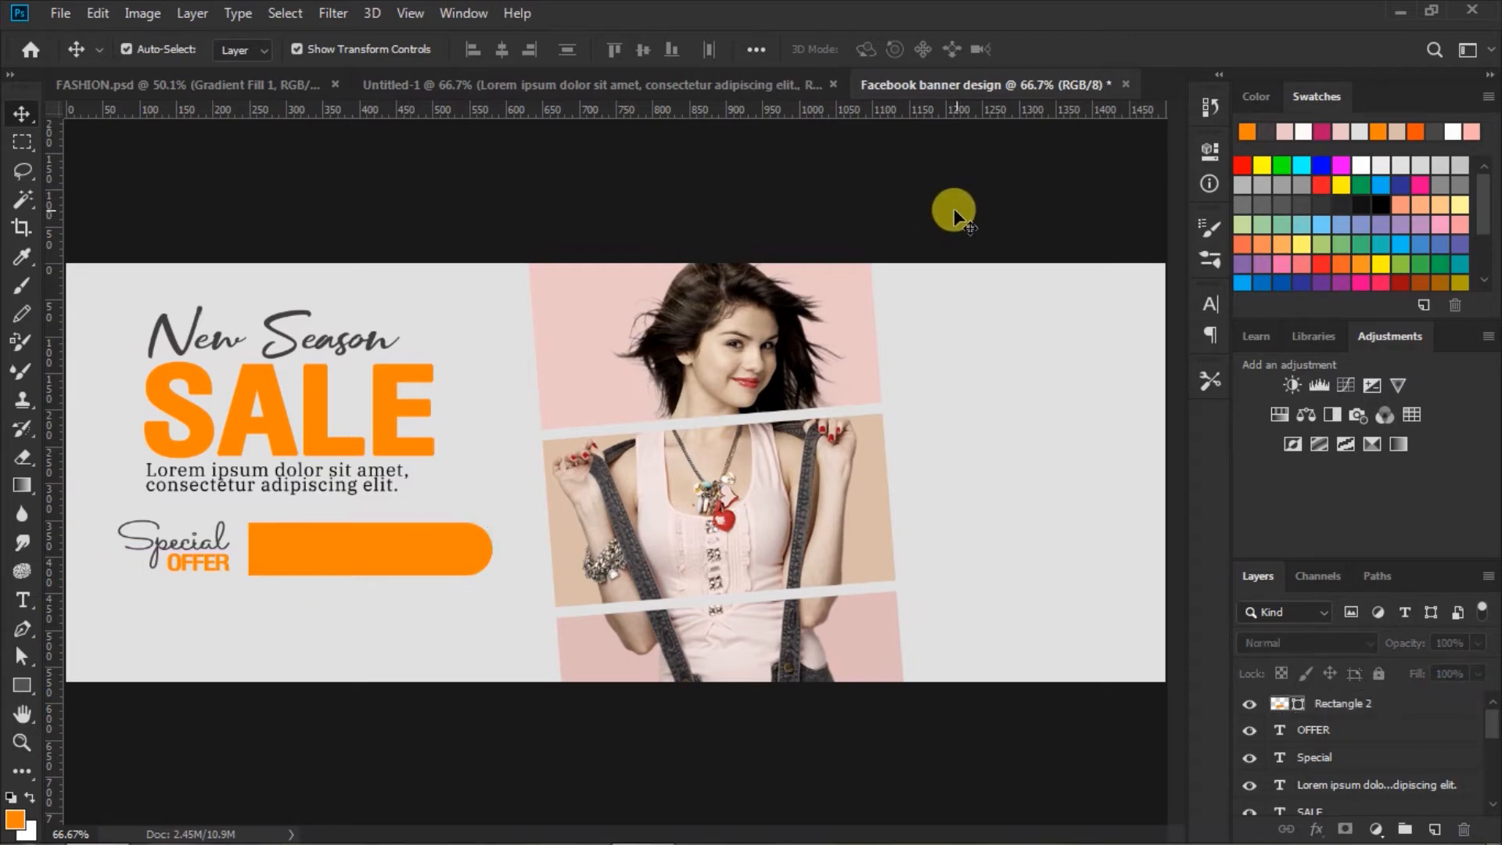
# Set the Type tool to the Swis721 Cn BT Roman style at 10 pt
pyautogui.click(22, 600)
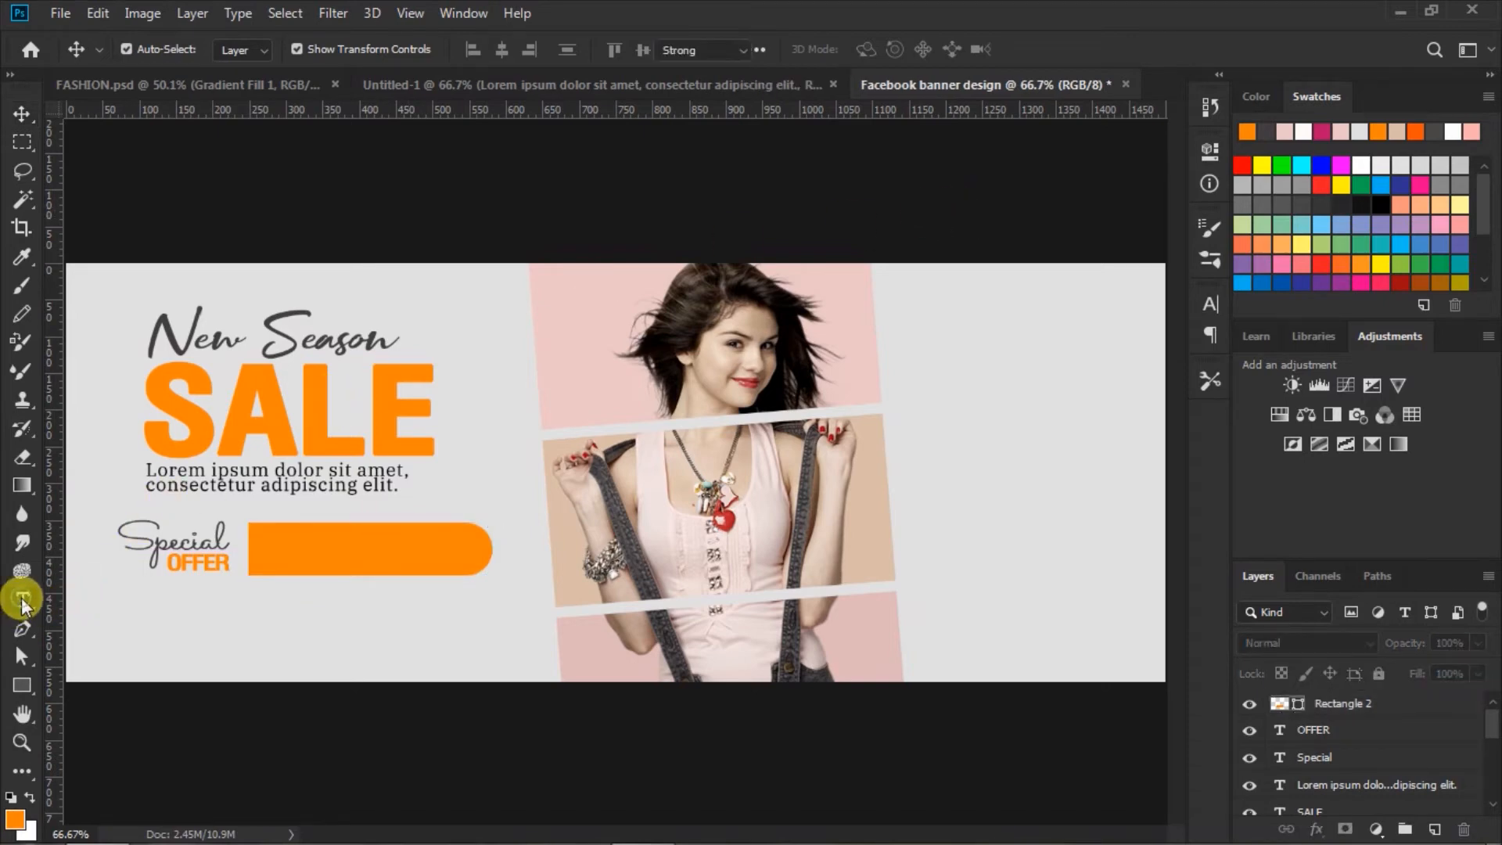
pyautogui.click(481, 48)
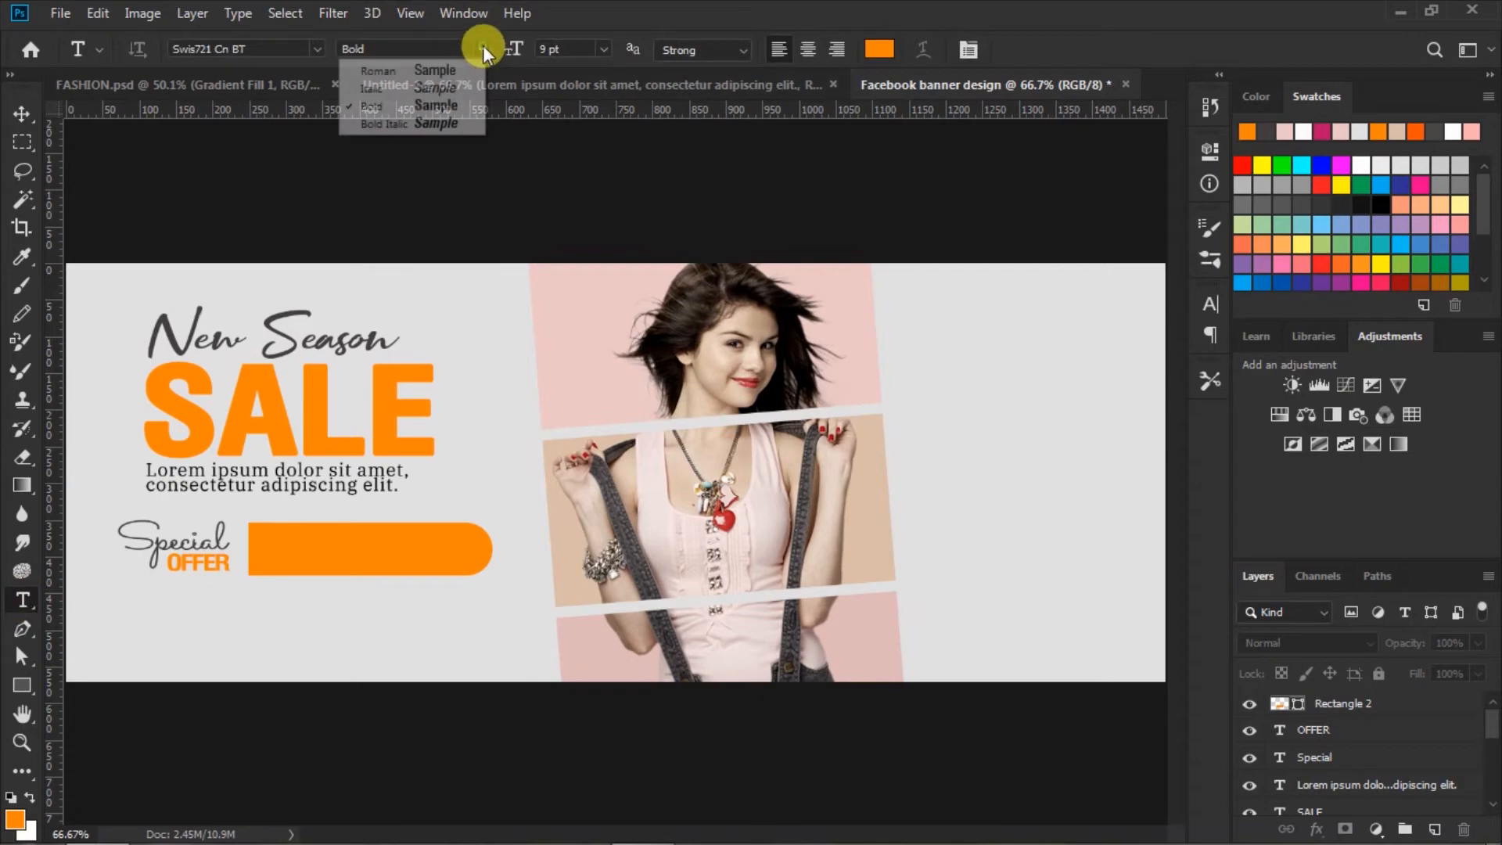
pyautogui.click(443, 69)
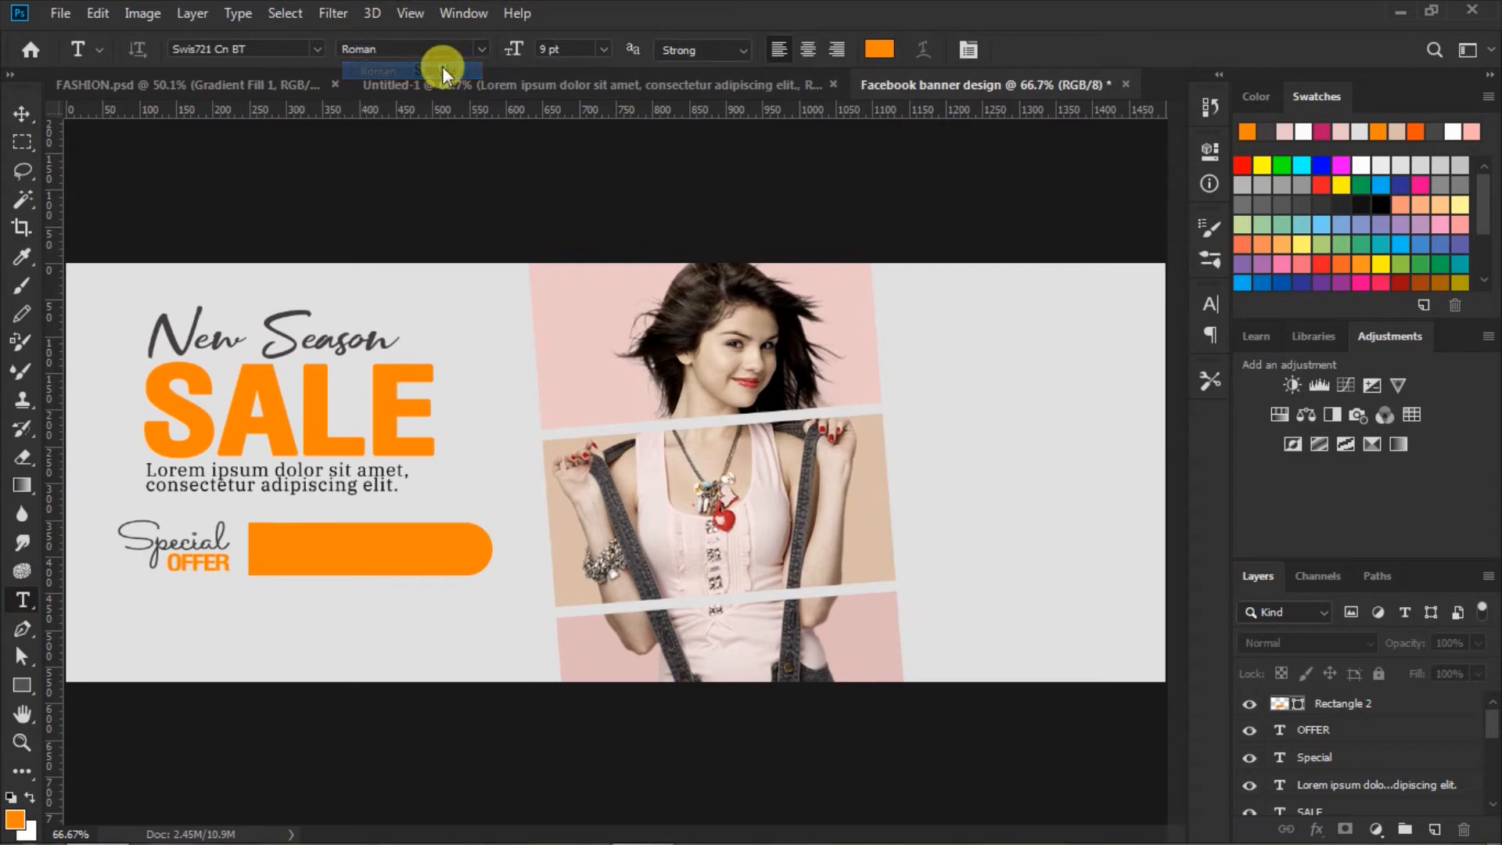
pyautogui.click(604, 49)
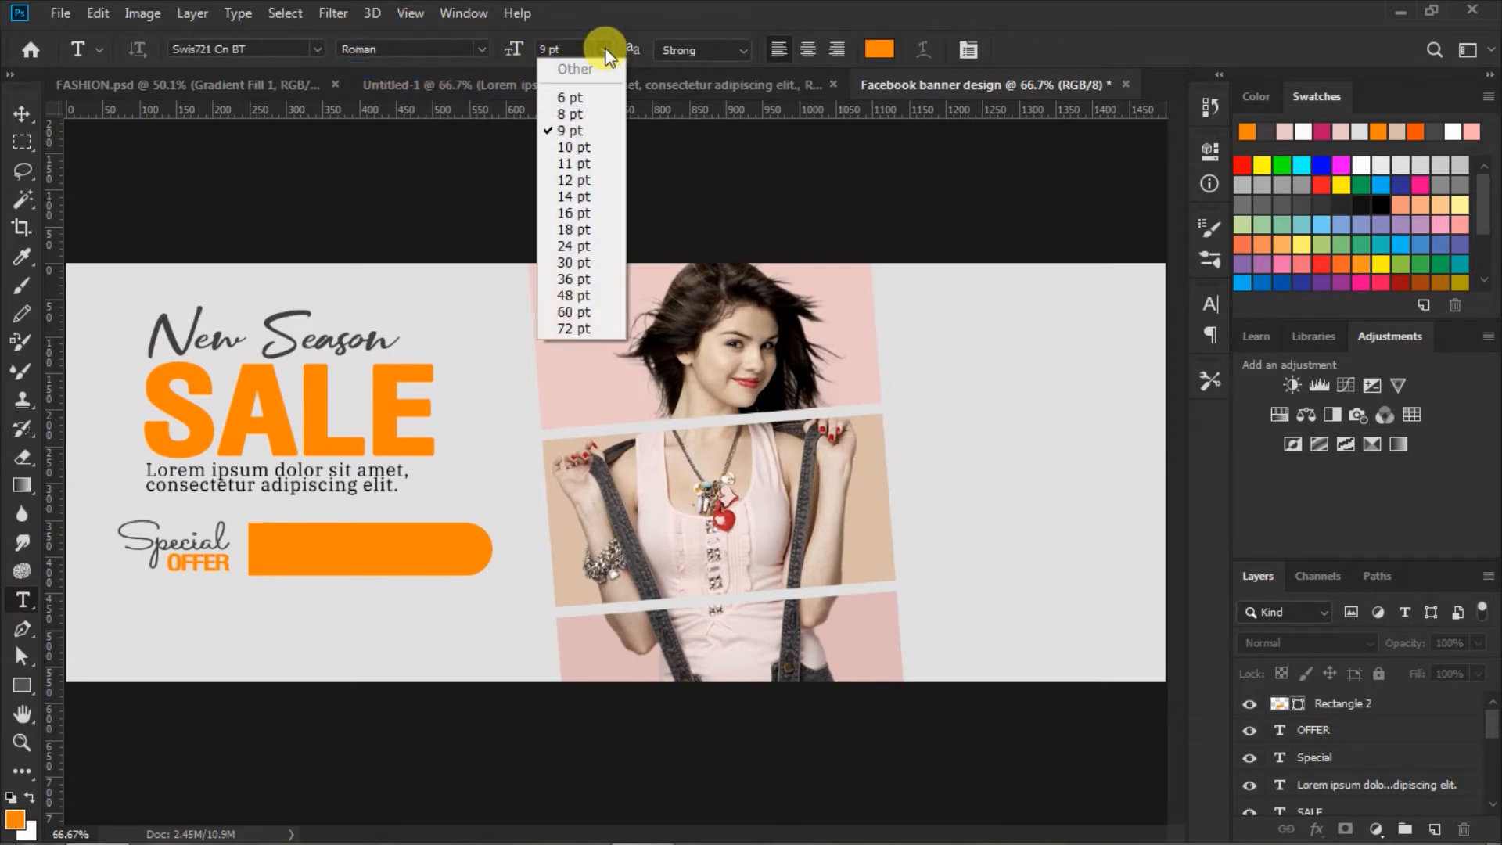
pyautogui.click(582, 142)
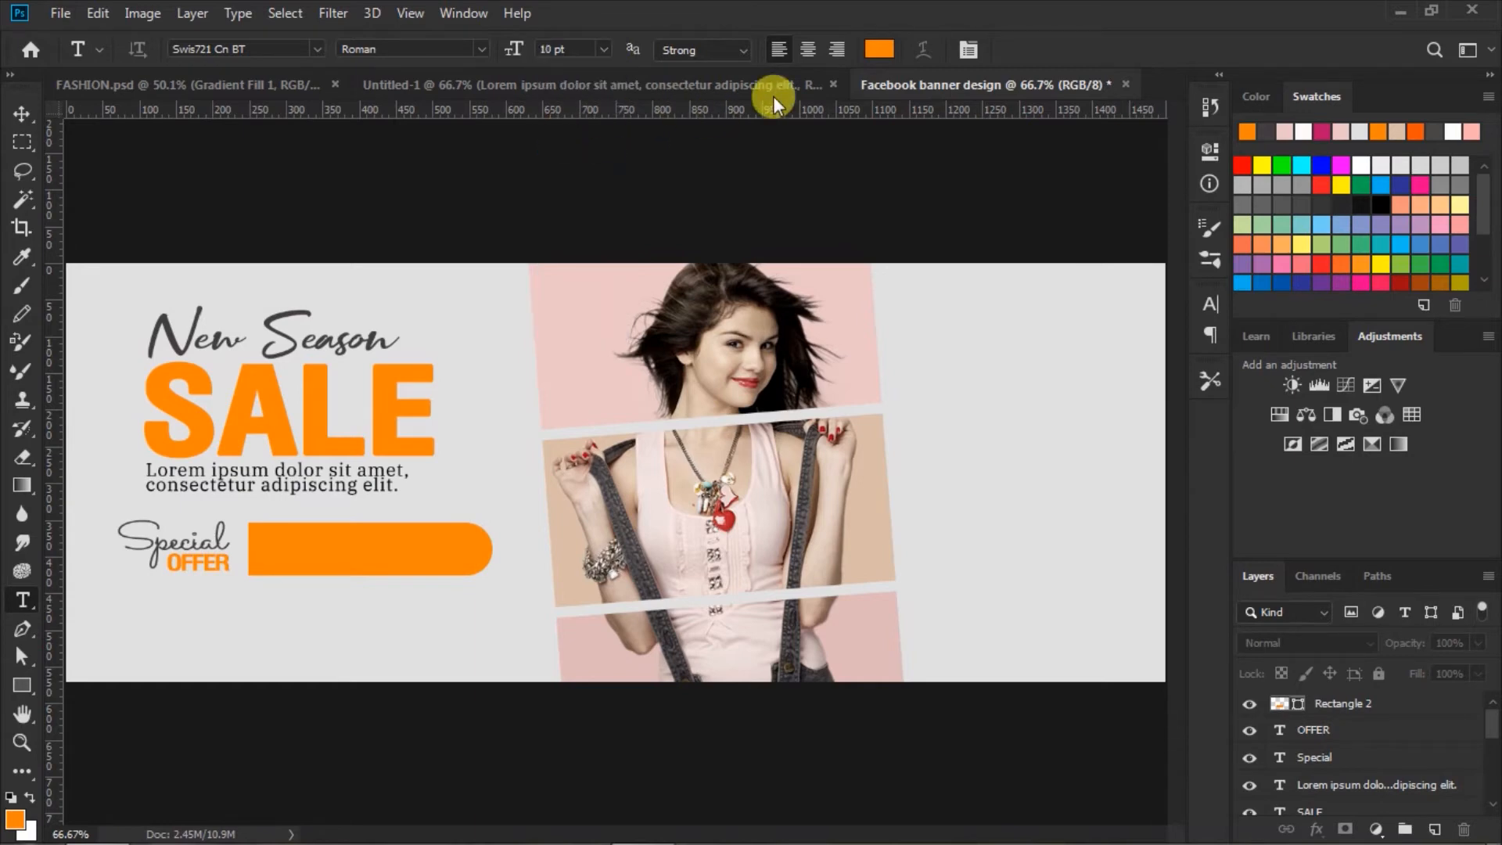
# Set the text color for new type to white
pyautogui.click(876, 49)
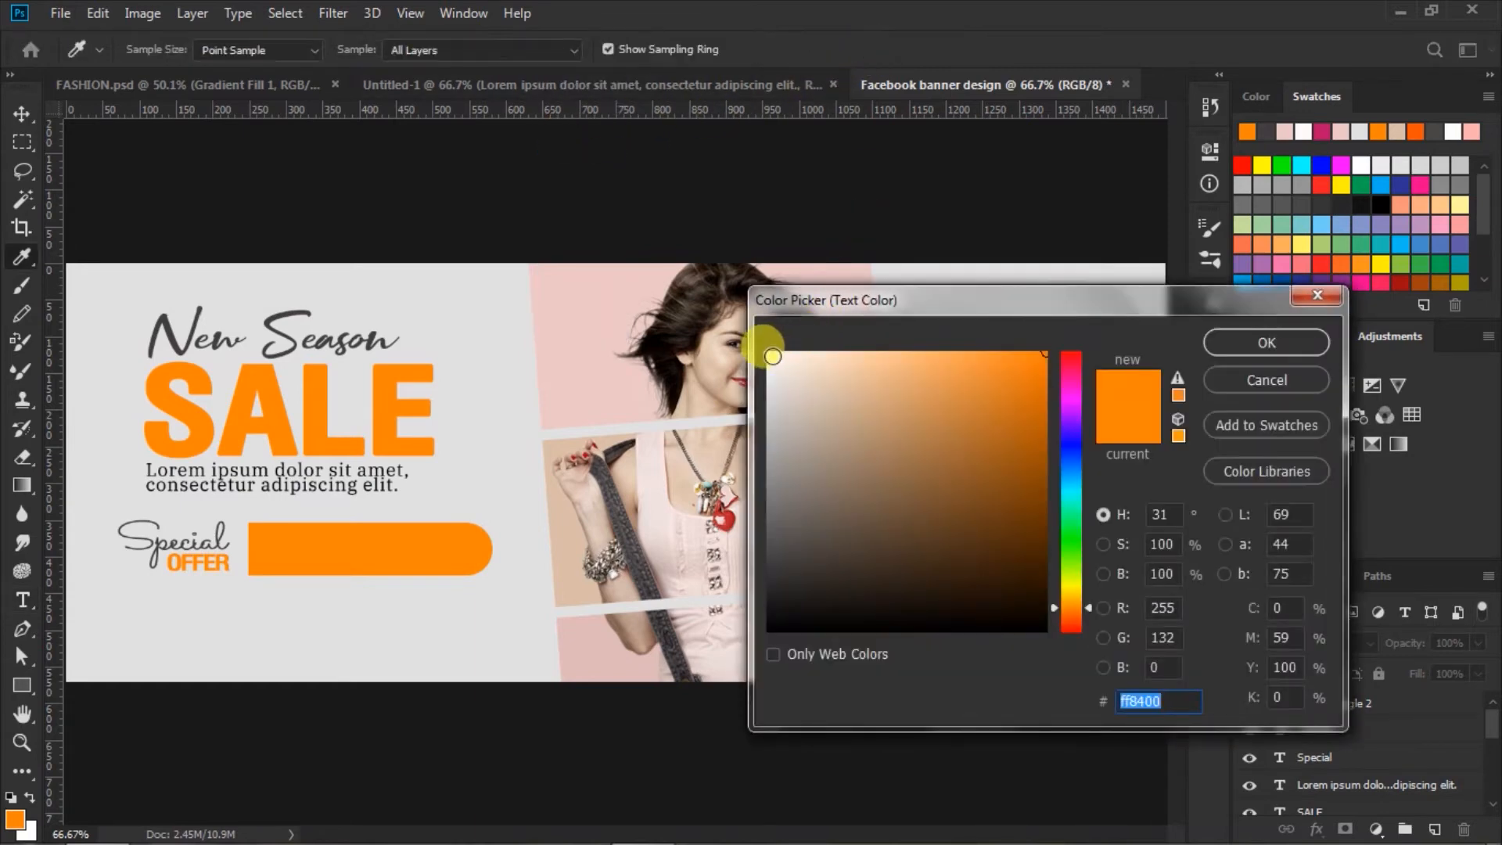
pyautogui.click(772, 356)
pyautogui.click(1218, 340)
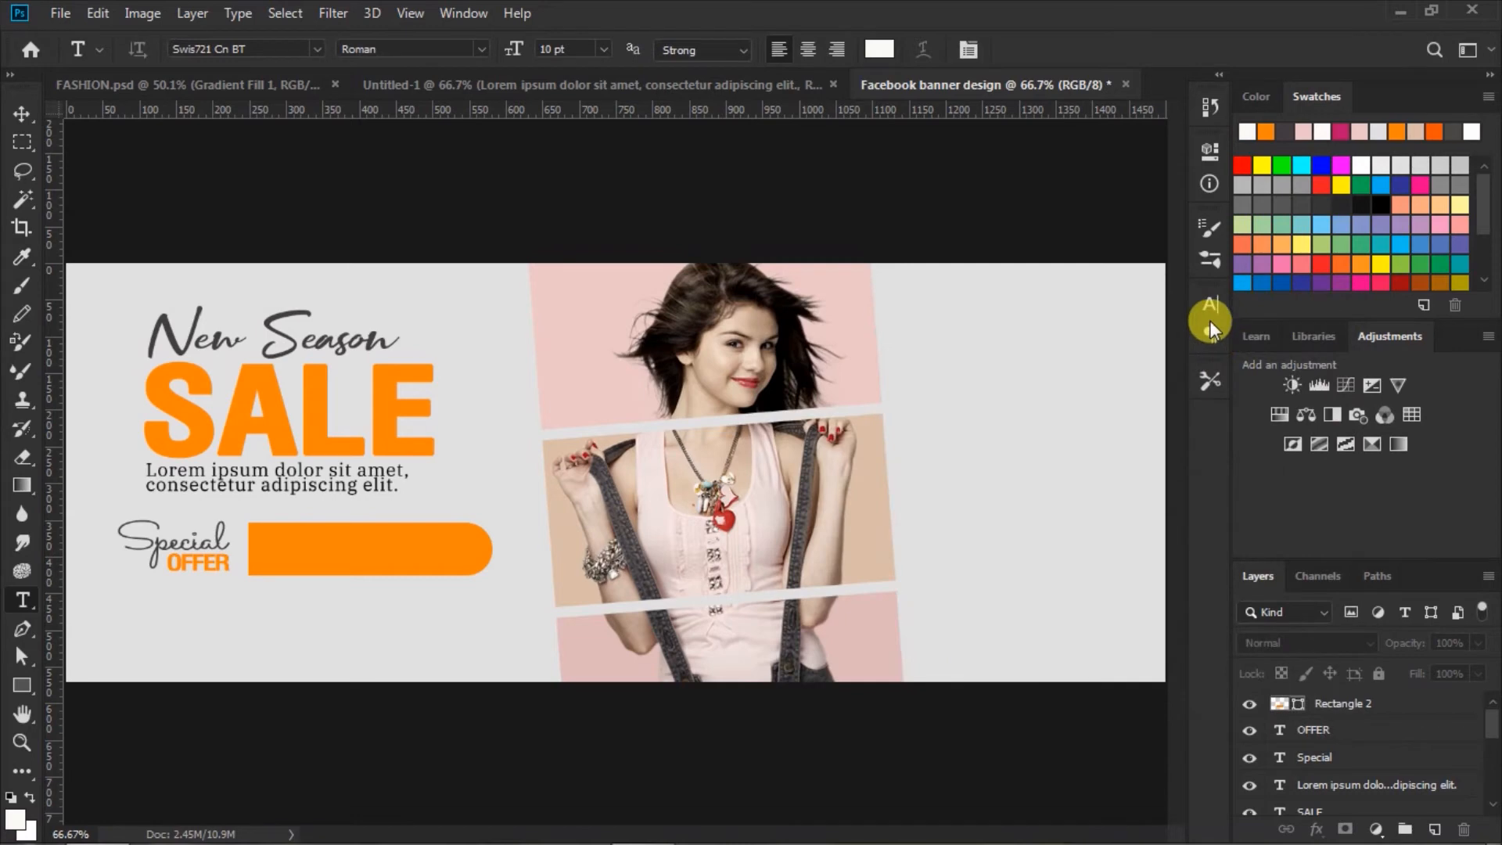
pyautogui.click(1209, 301)
pyautogui.click(1208, 302)
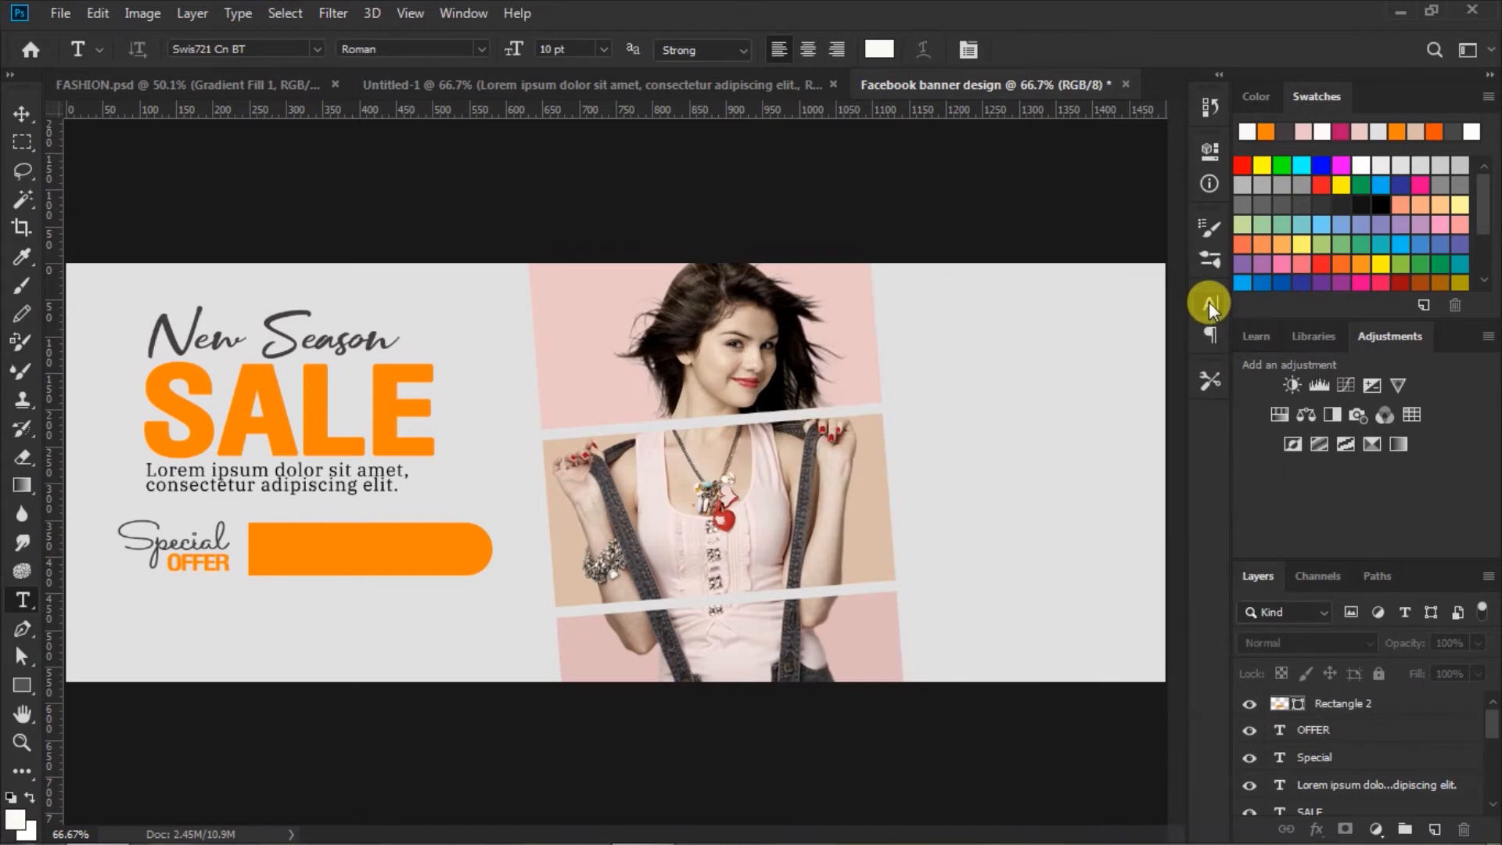
# Add the text "UPTO 50% OFF" on the orange shape
pyautogui.click(263, 551)
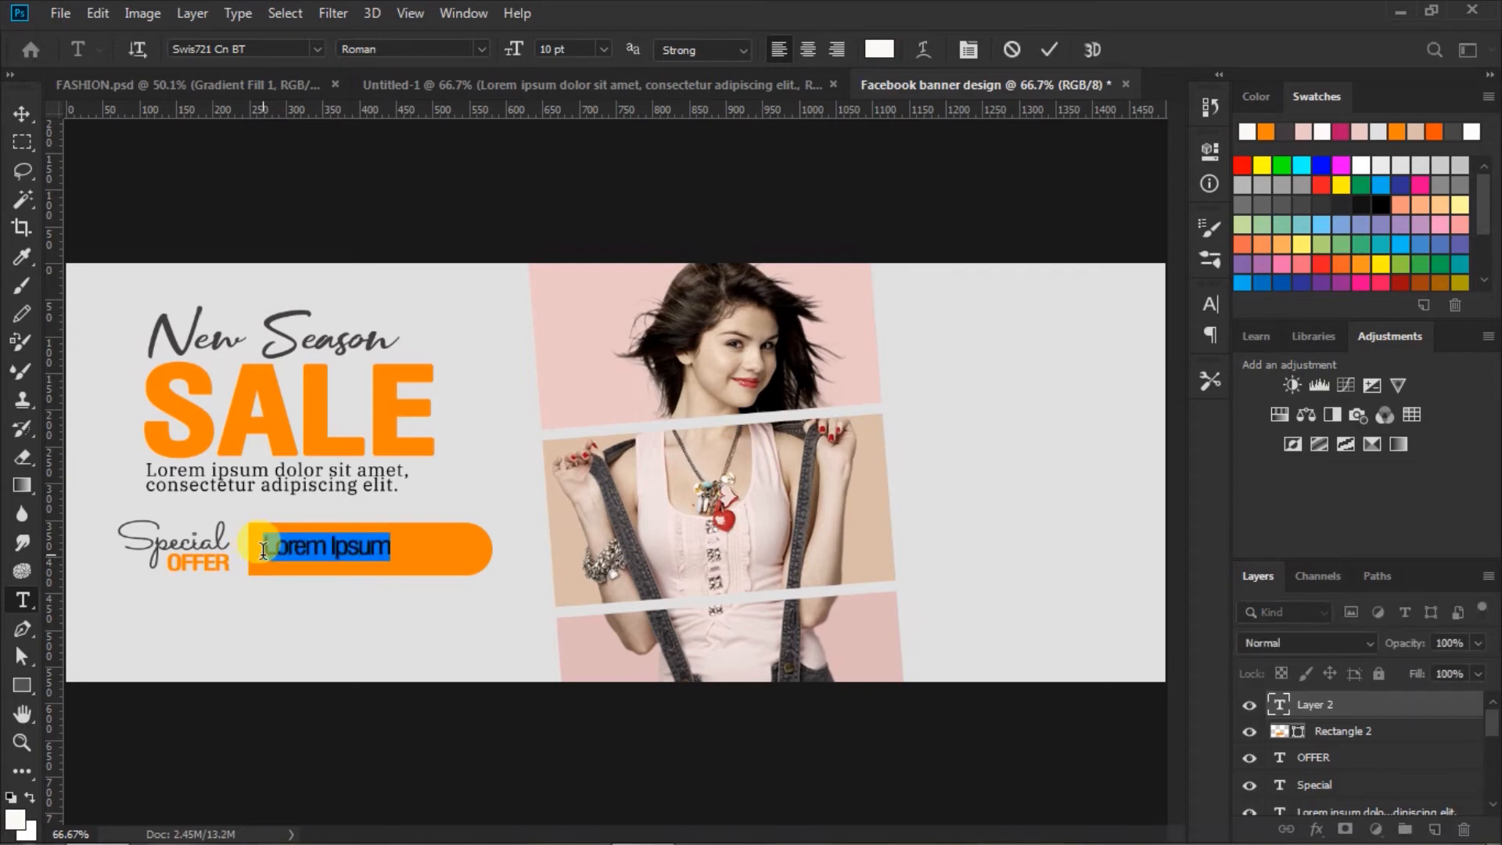
pyautogui.click(263, 551)
pyautogui.write('UP')
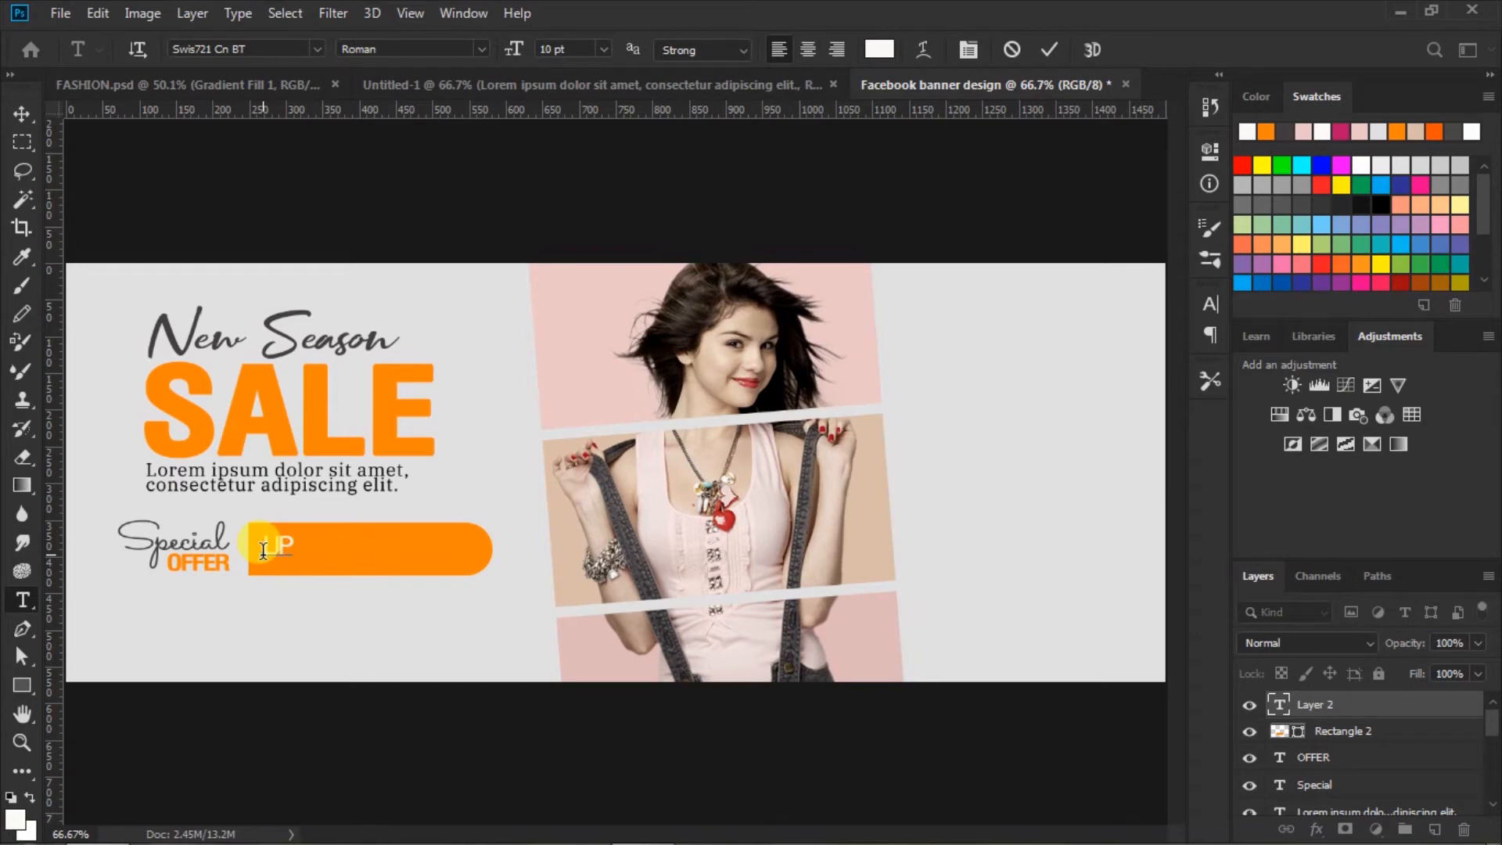
pyautogui.write('TO 50% OFF')
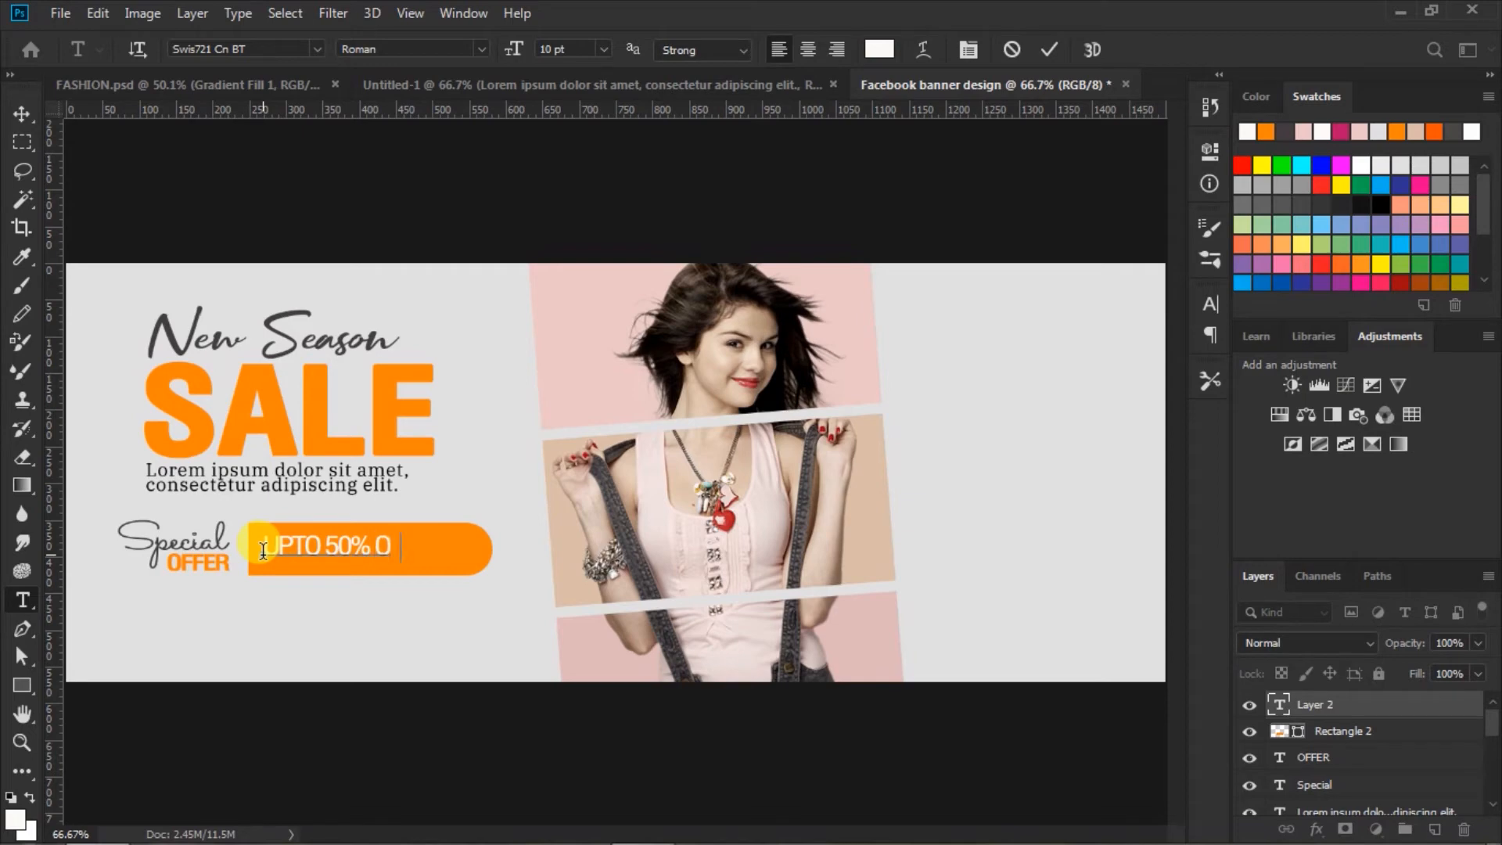
# Set the tracking of the whole "UPTO 50% OFF" text to 0
pyautogui.moveTo(263, 550); pyautogui.dragTo(611, 540)
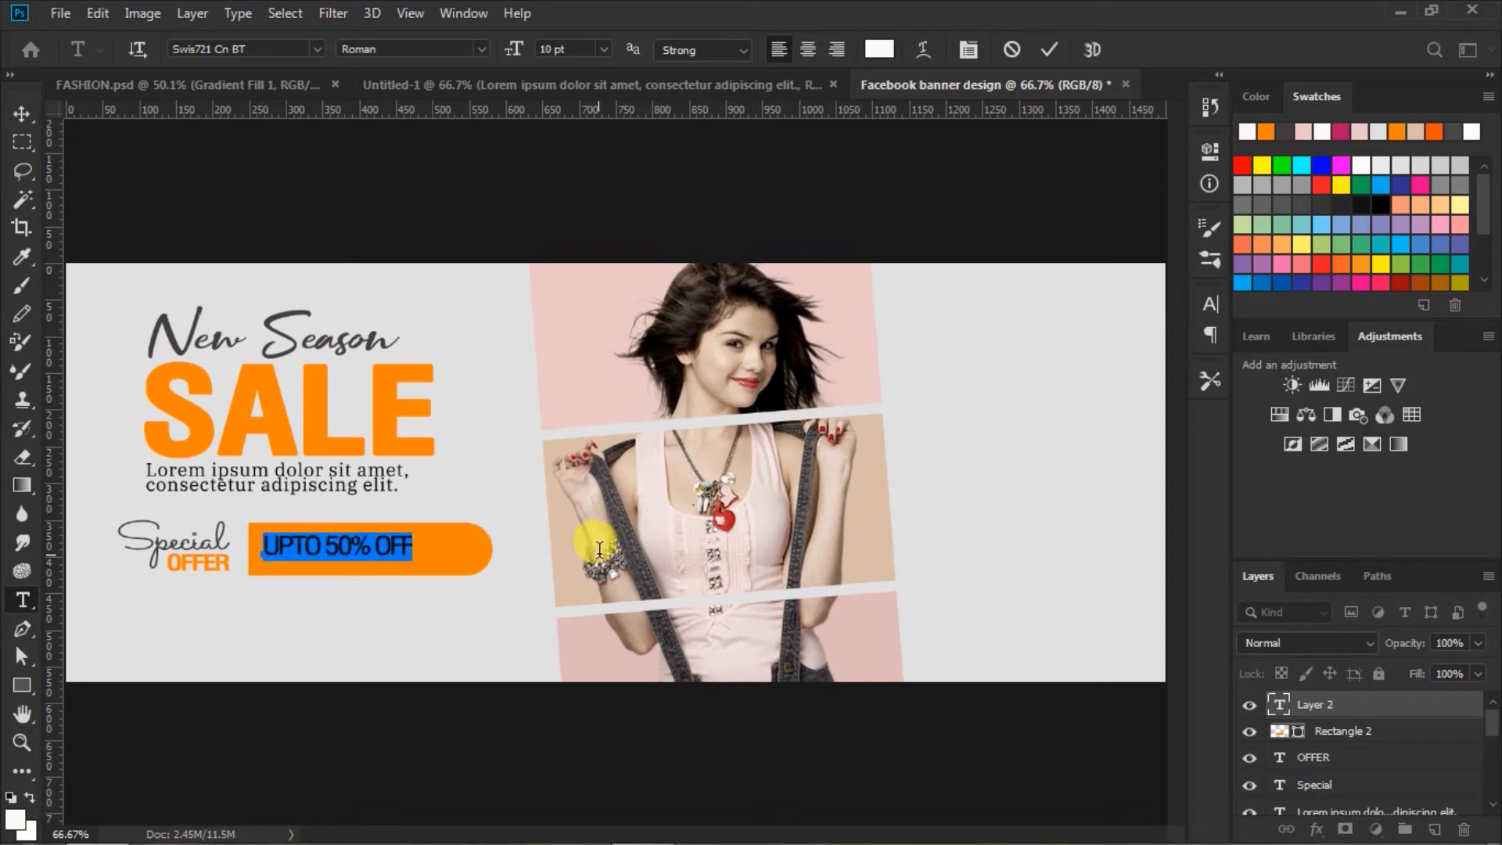
pyautogui.click(1207, 305)
pyautogui.moveTo(1090, 391); pyautogui.dragTo(1095, 397)
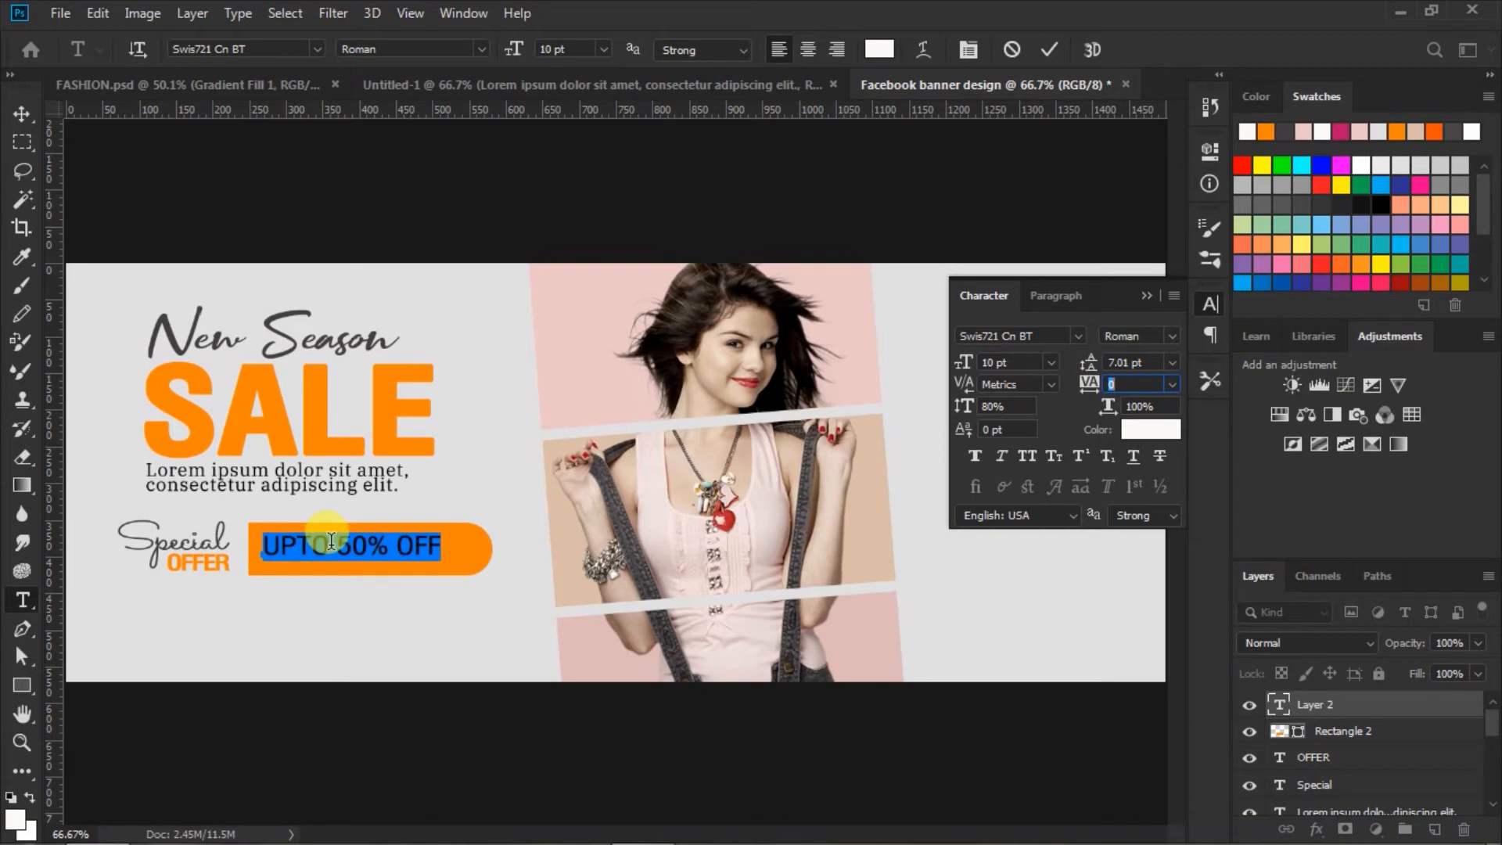
# Make "50%" in the discount text Bold at 12 pt and commit the text
pyautogui.moveTo(337, 544); pyautogui.dragTo(388, 550)
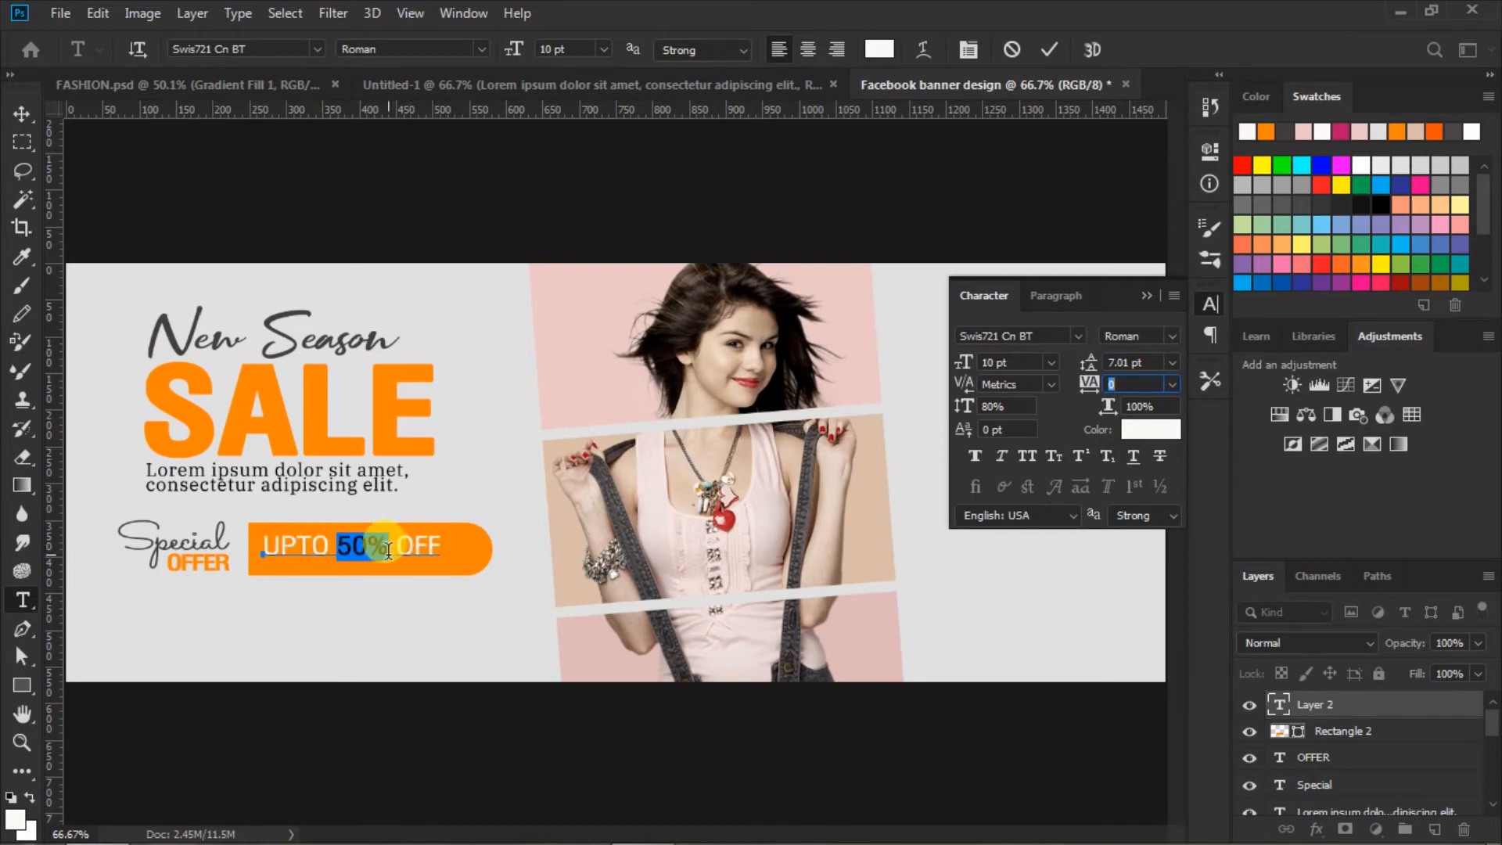
pyautogui.click(1171, 336)
pyautogui.click(1170, 335)
pyautogui.click(1182, 387)
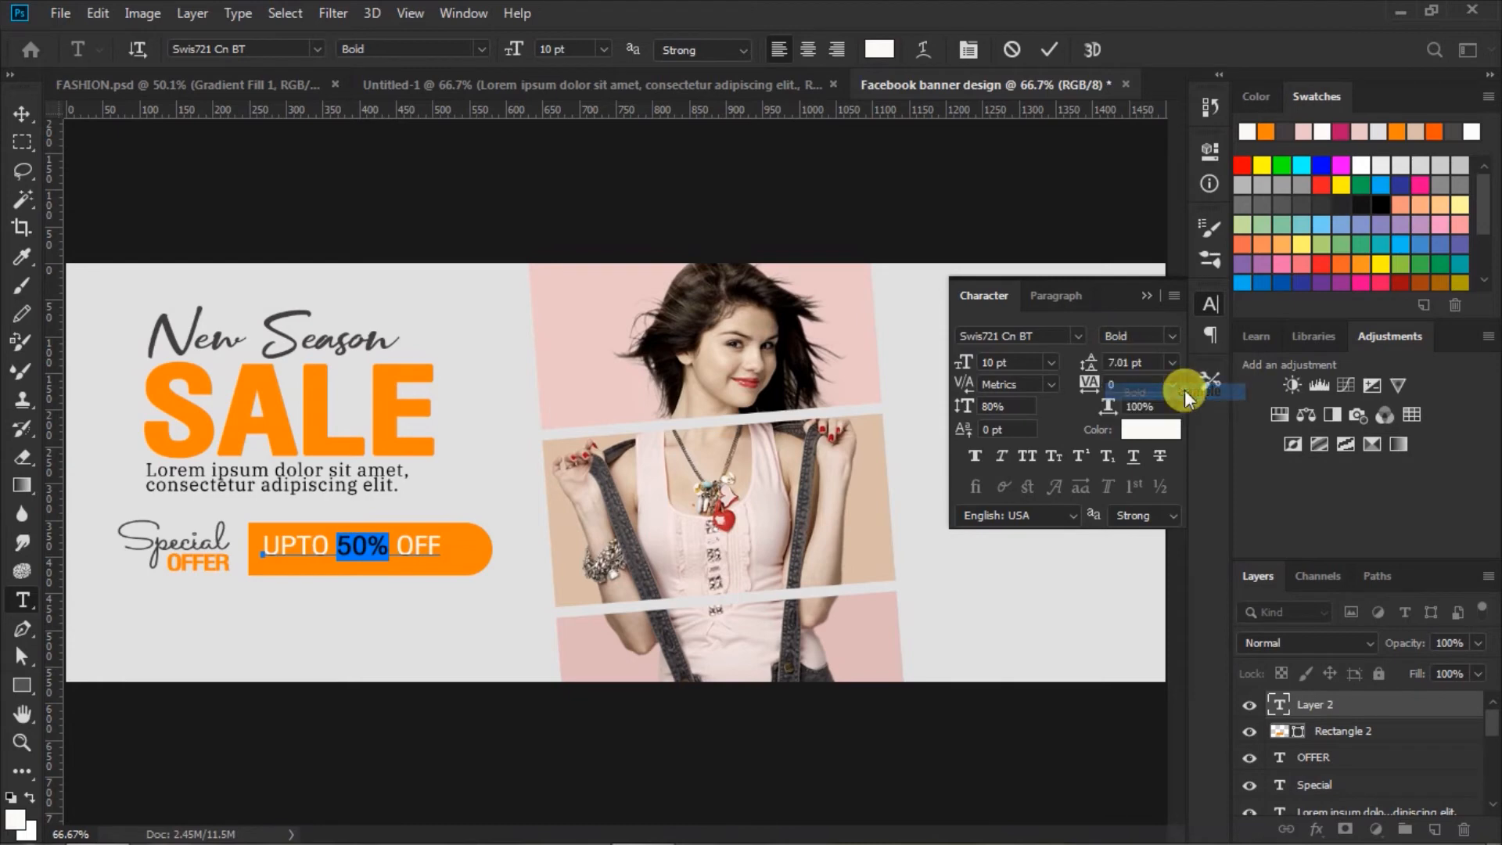
pyautogui.click(1051, 362)
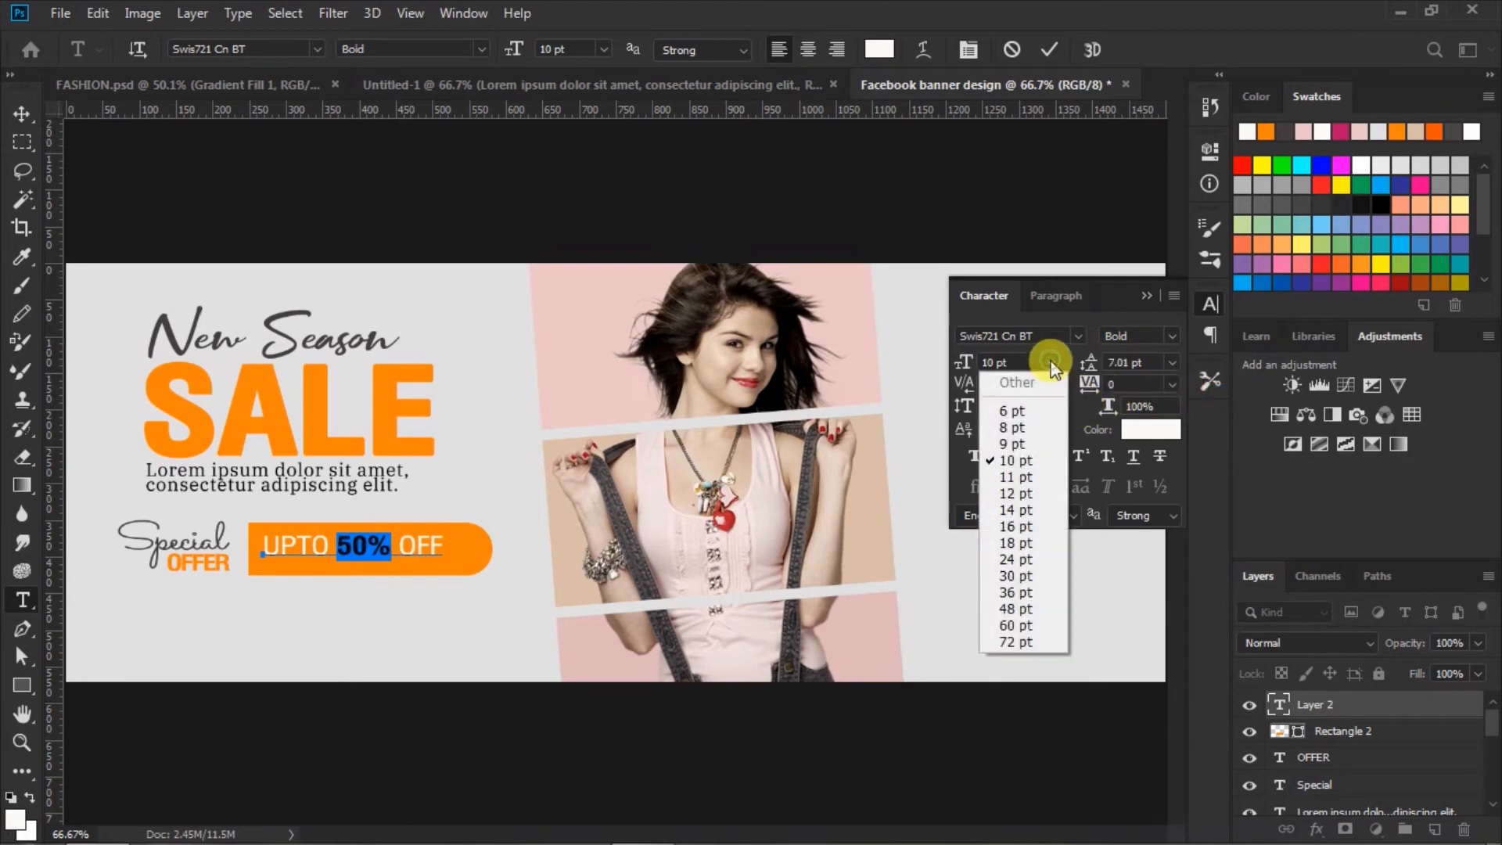
pyautogui.click(1021, 495)
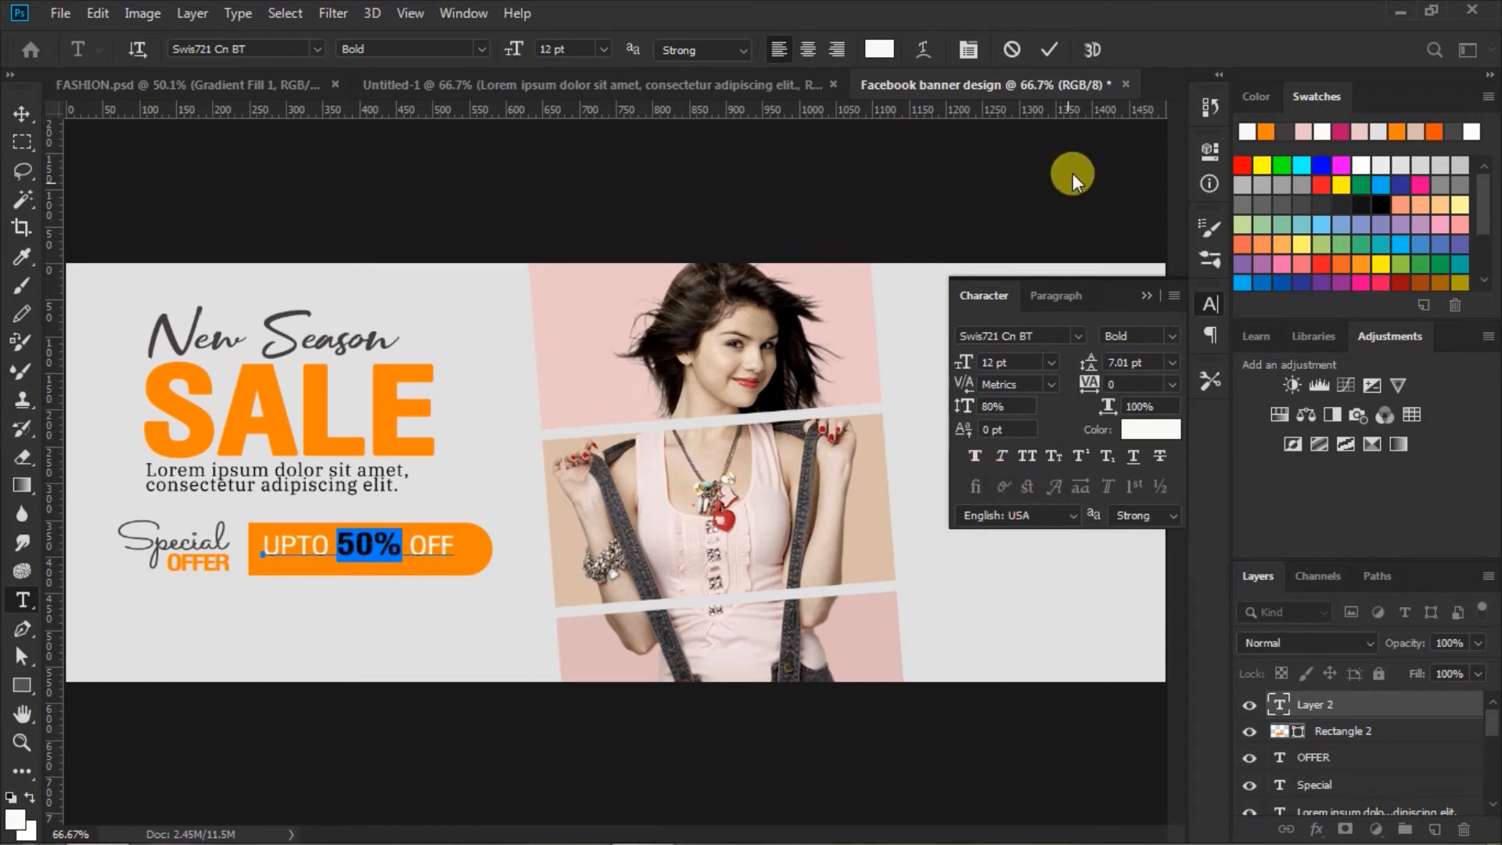
pyautogui.click(1050, 49)
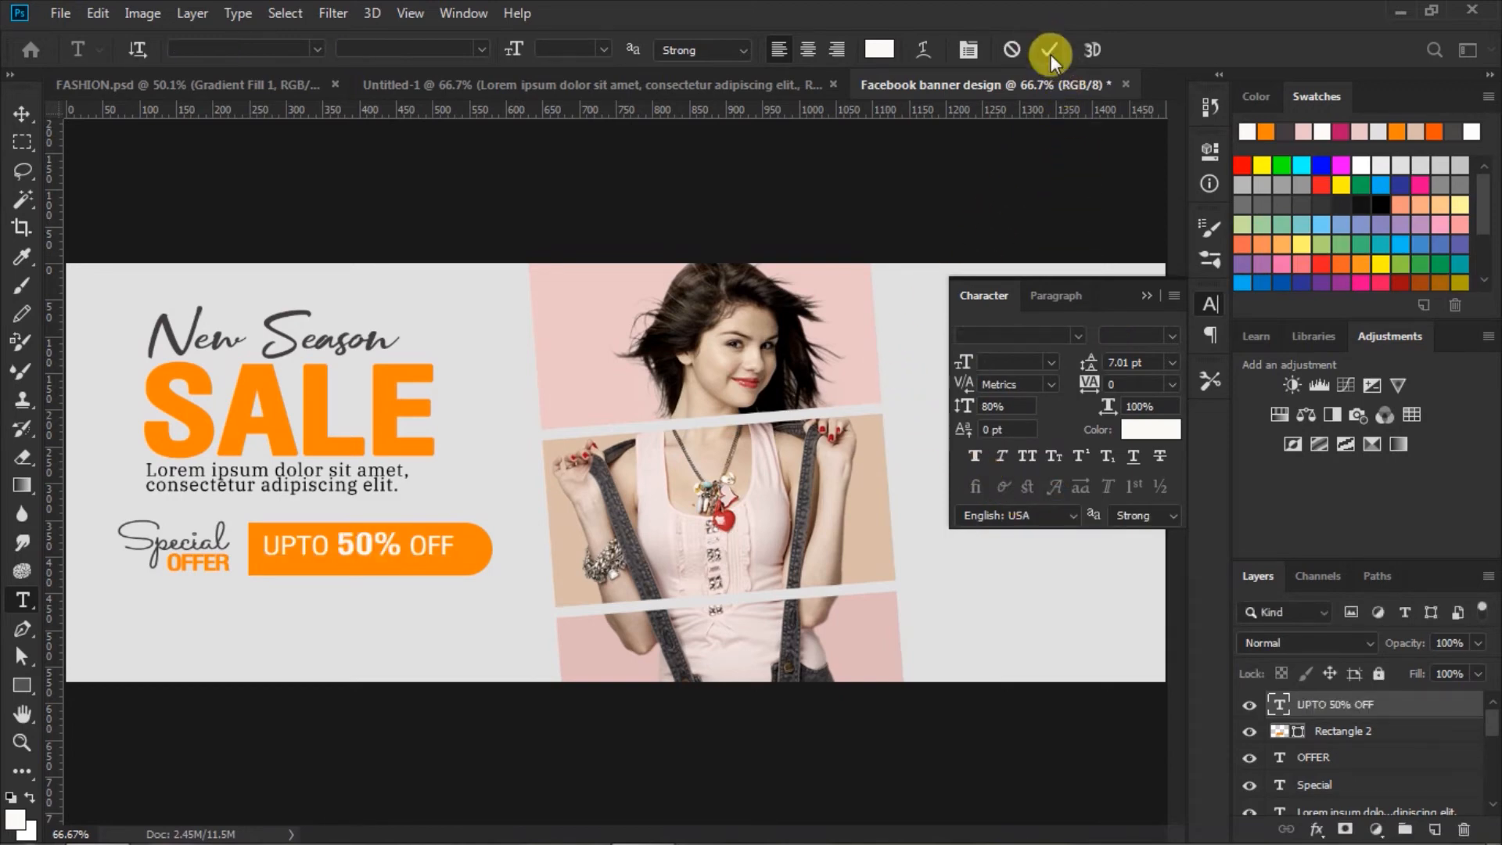
pyautogui.click(1145, 295)
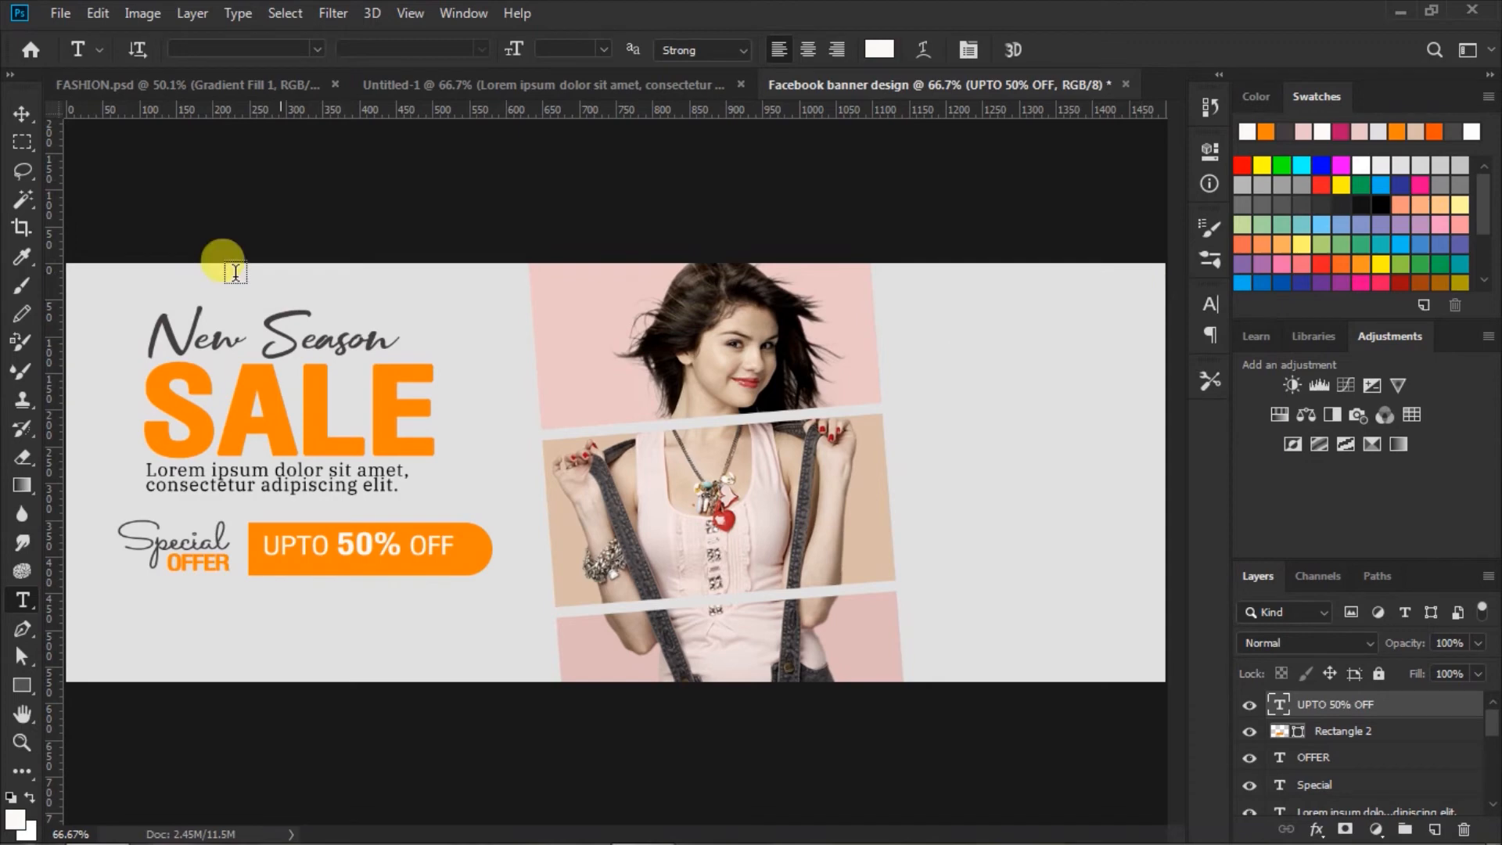
# Center the "UPTO 50% OFF" text horizontally and vertically on the orange shape
pyautogui.click(23, 114)
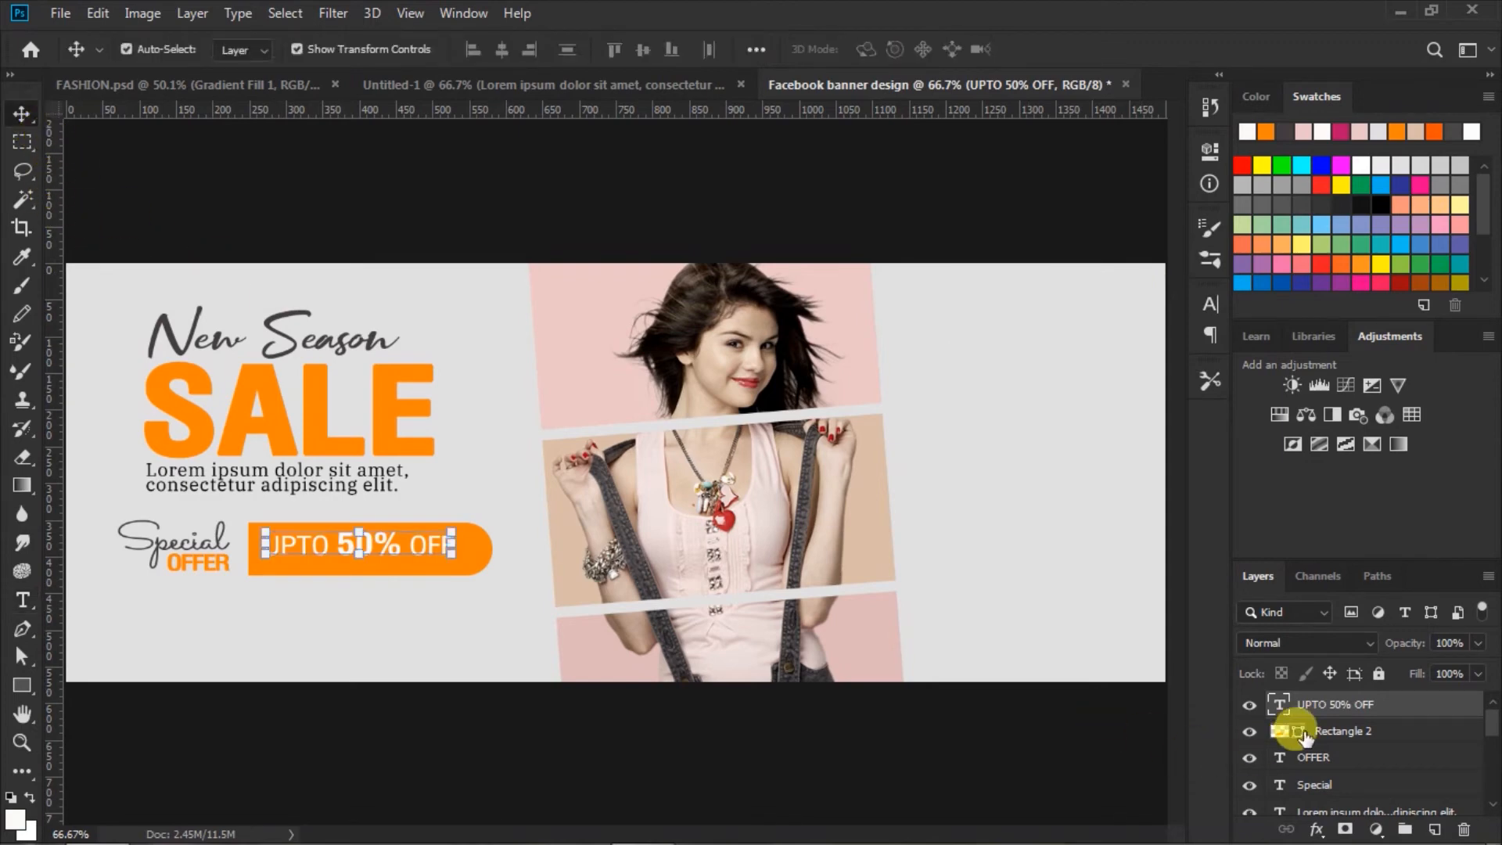
pyautogui.keyDown('shift'); pyautogui.click(1331, 732); pyautogui.keyUp('shift')
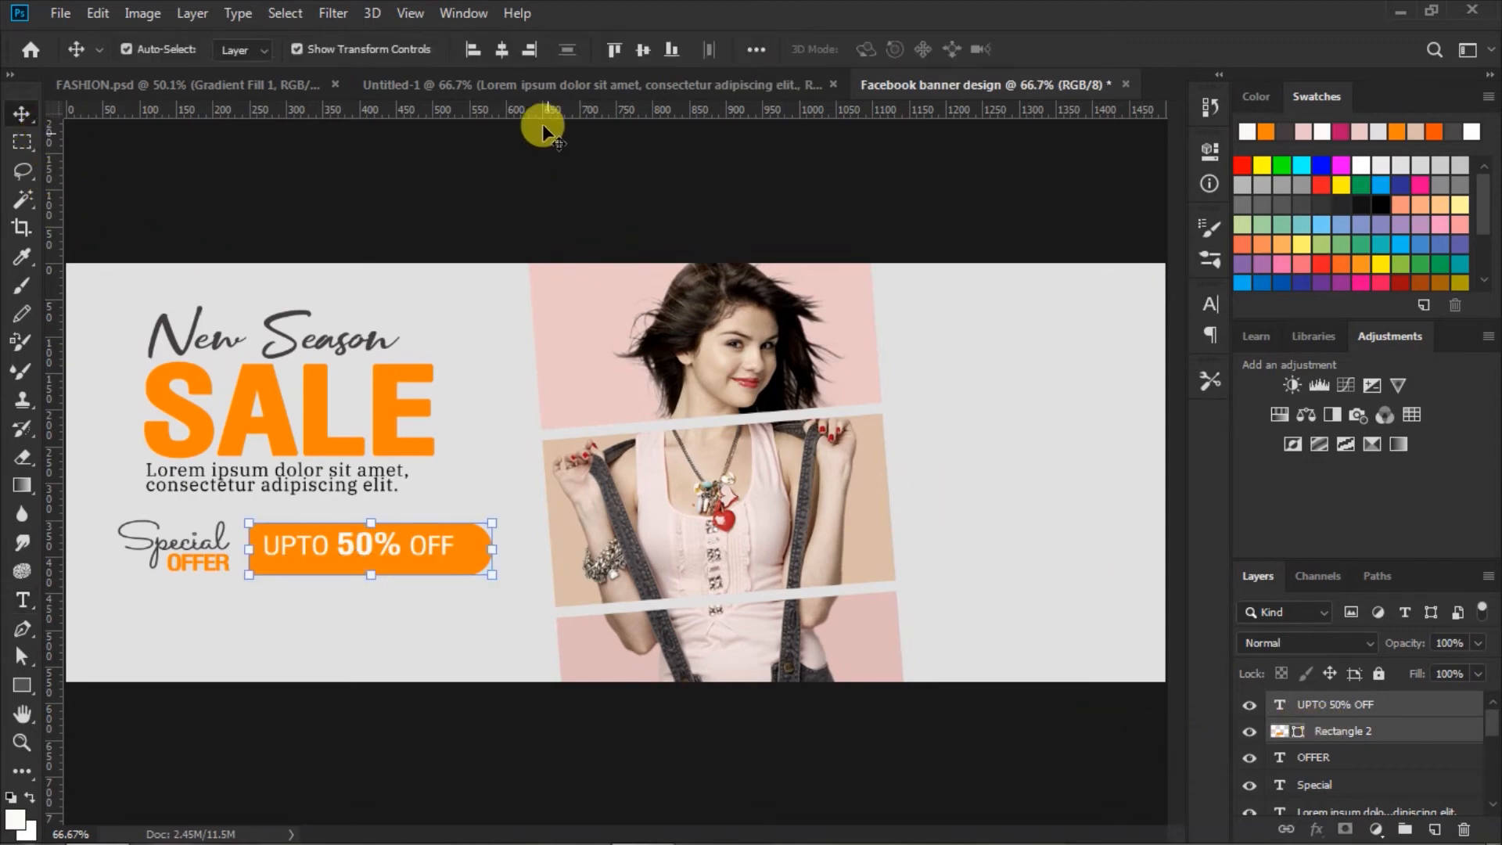
pyautogui.click(499, 50)
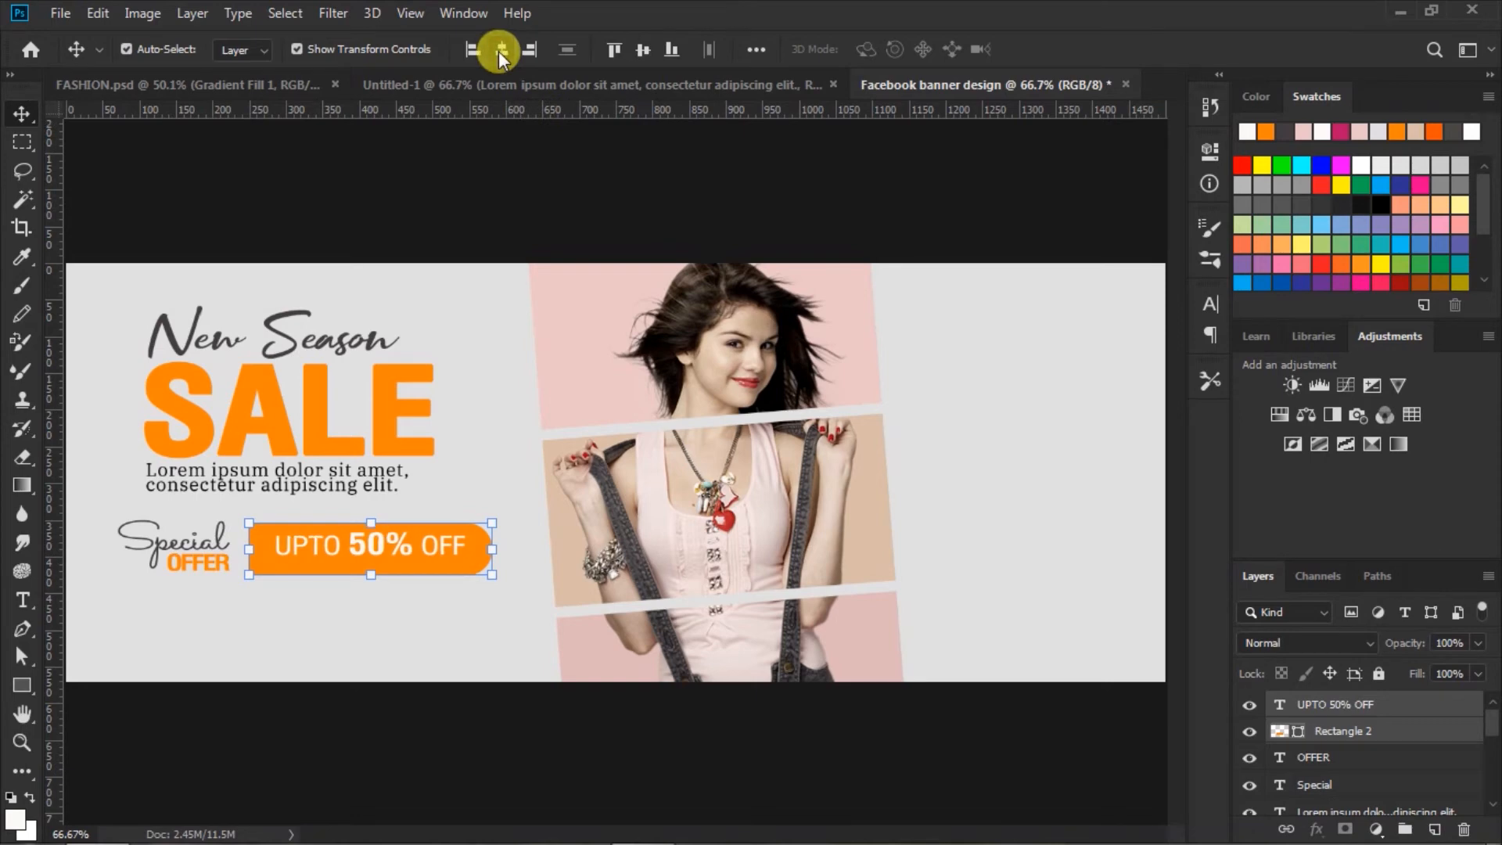
pyautogui.click(641, 50)
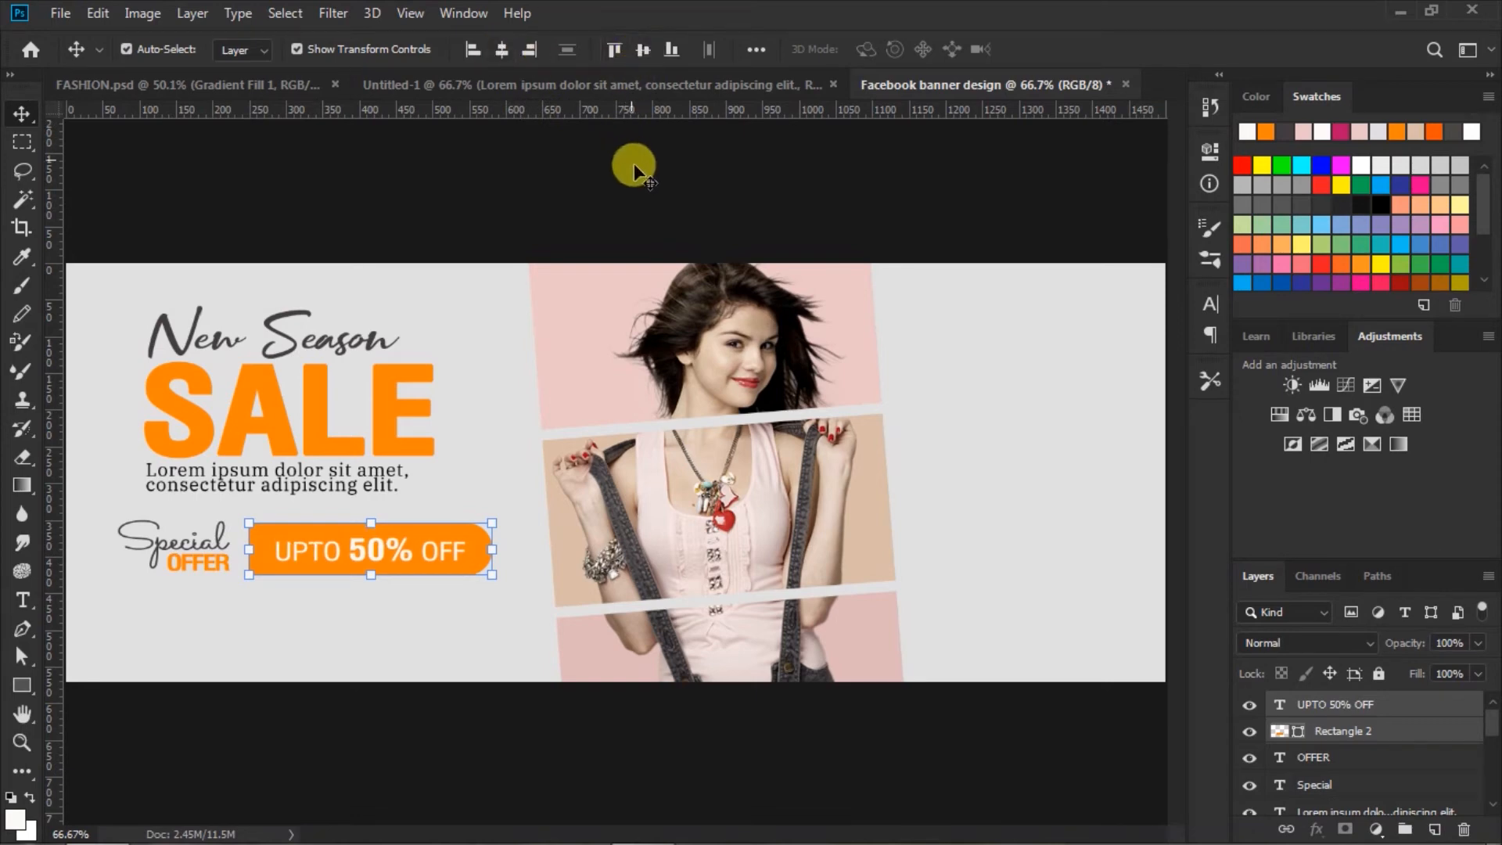
pyautogui.click(645, 192)
pyautogui.click(391, 550)
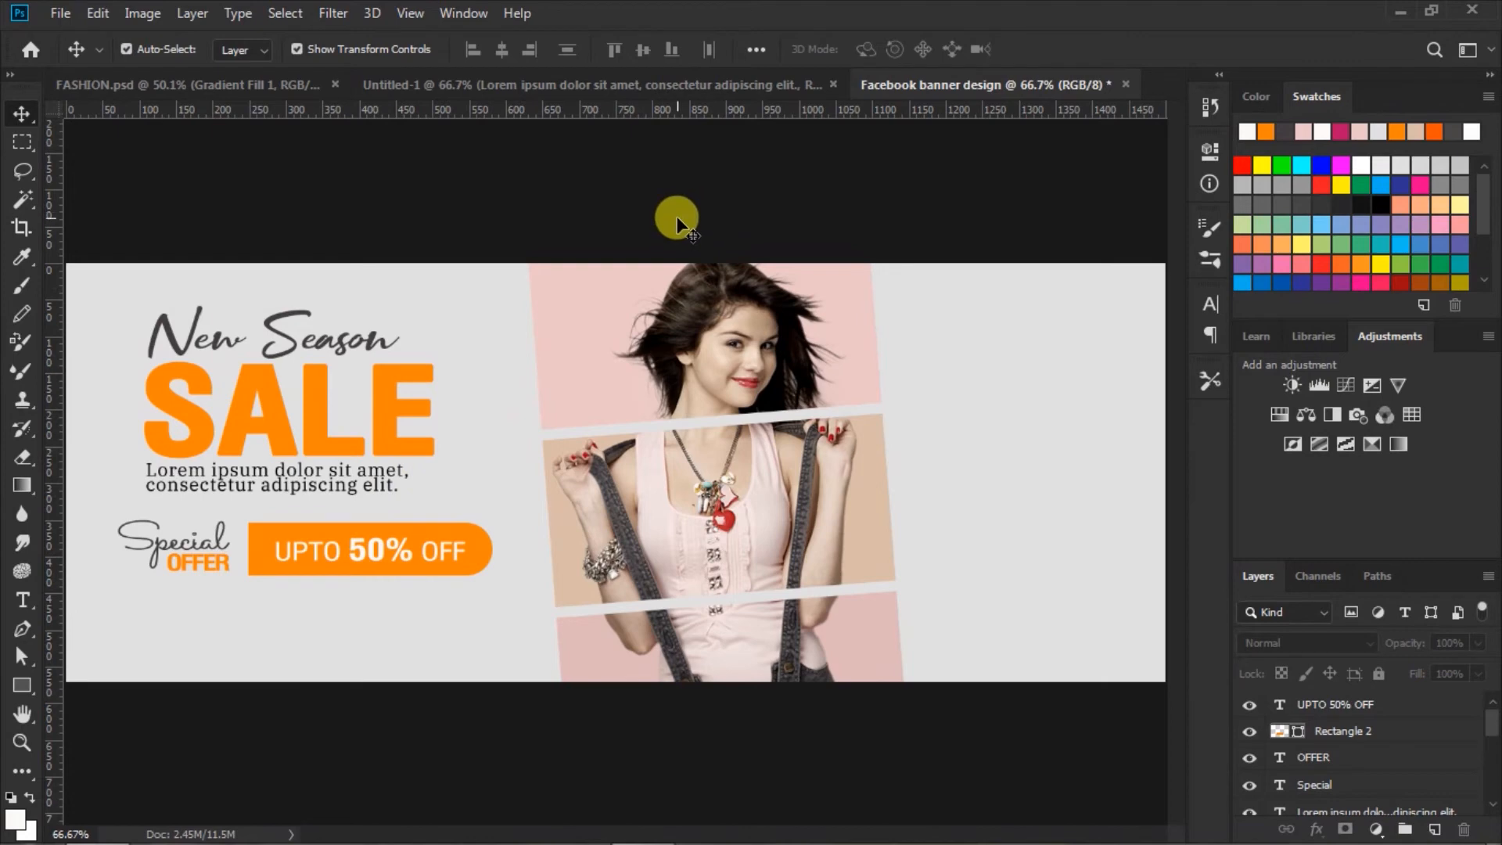
# Set the Type tool to 6 pt with dark gray text color 423e3f
pyautogui.click(24, 600)
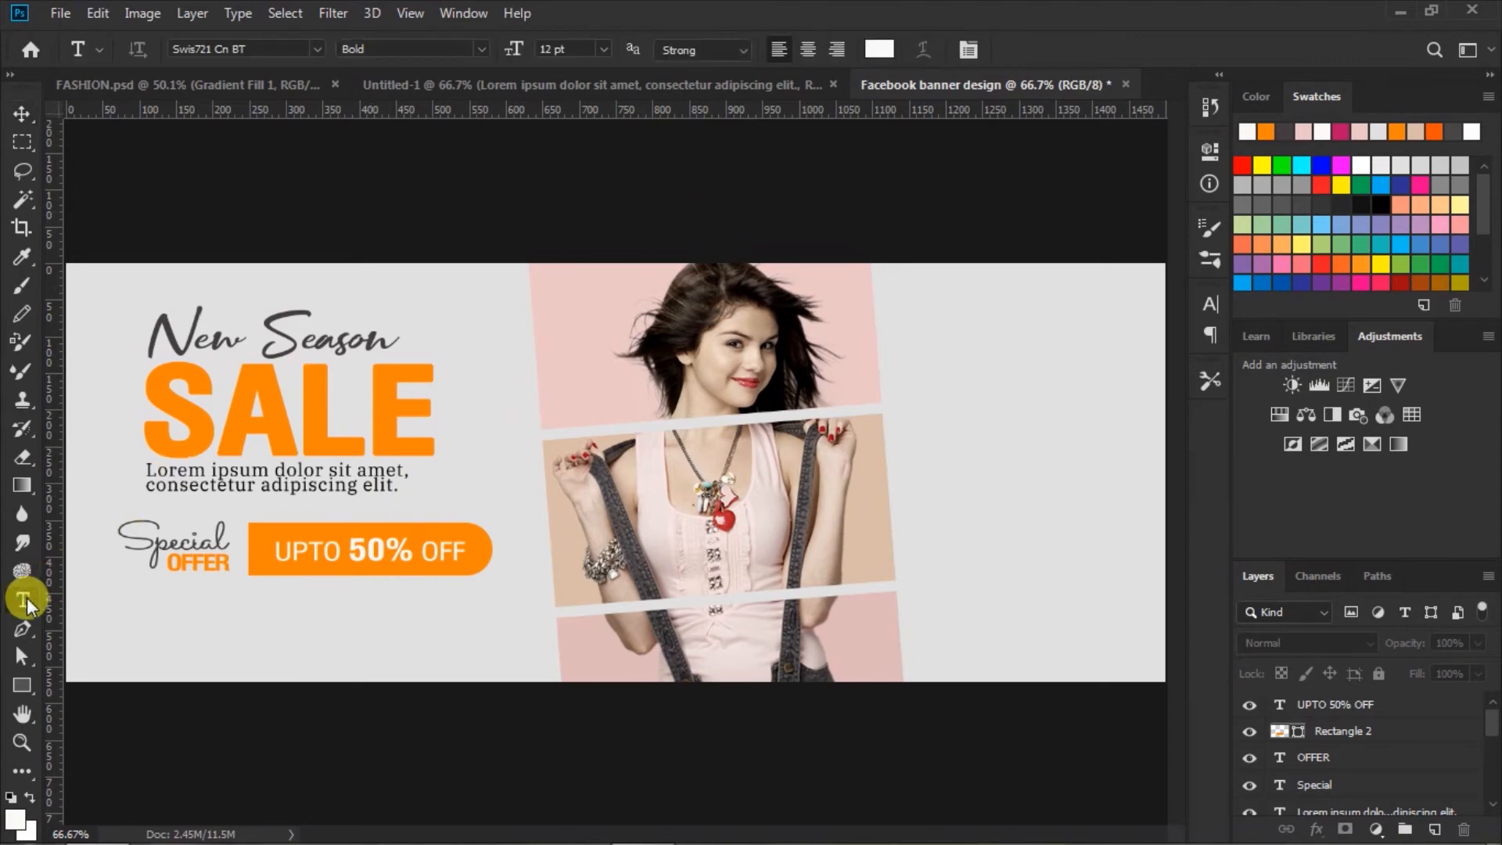
pyautogui.click(603, 48)
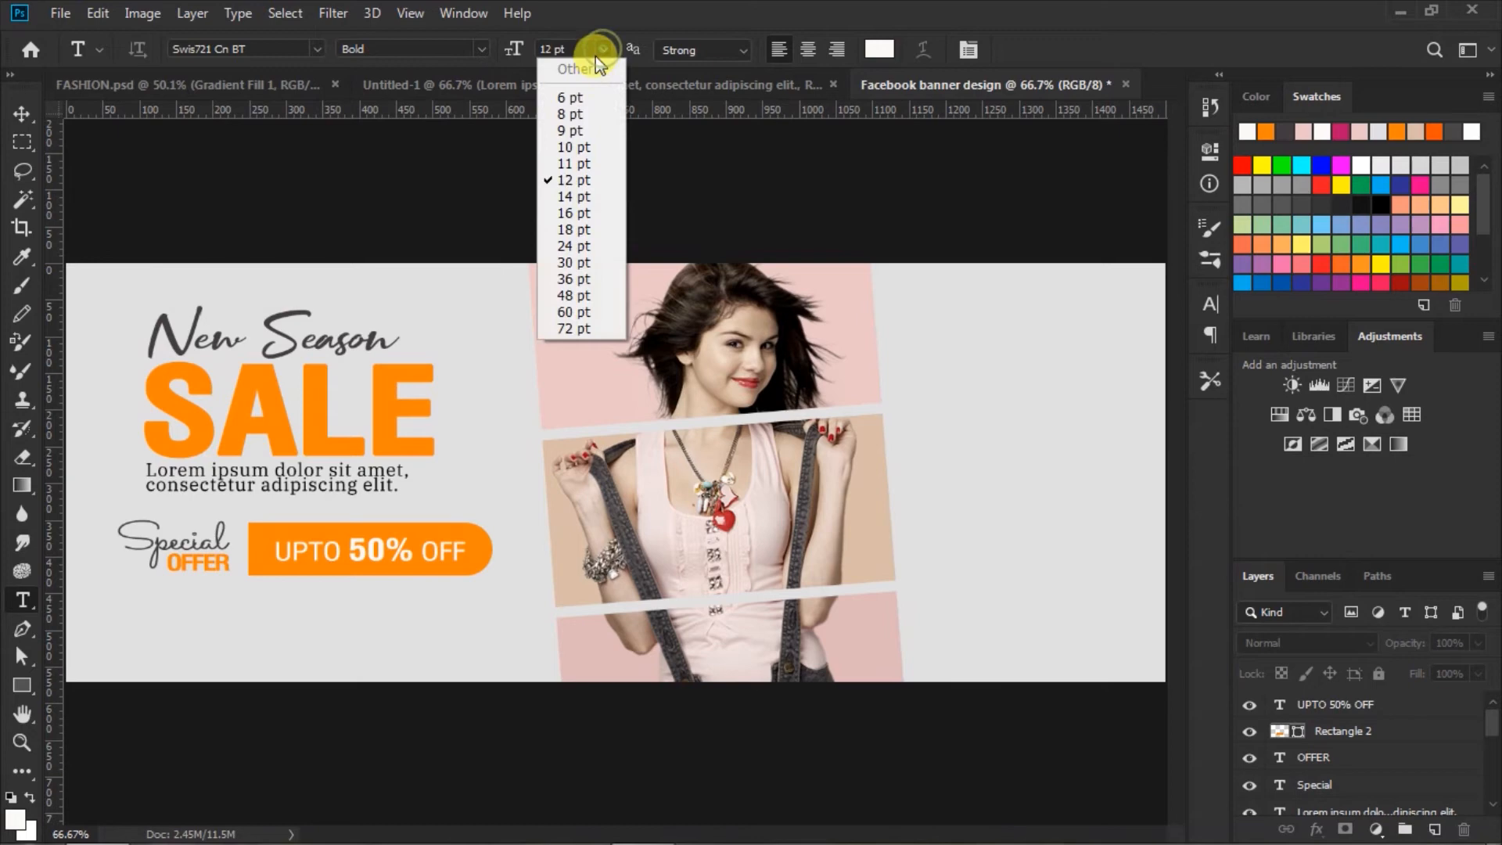
pyautogui.click(577, 97)
pyautogui.click(879, 49)
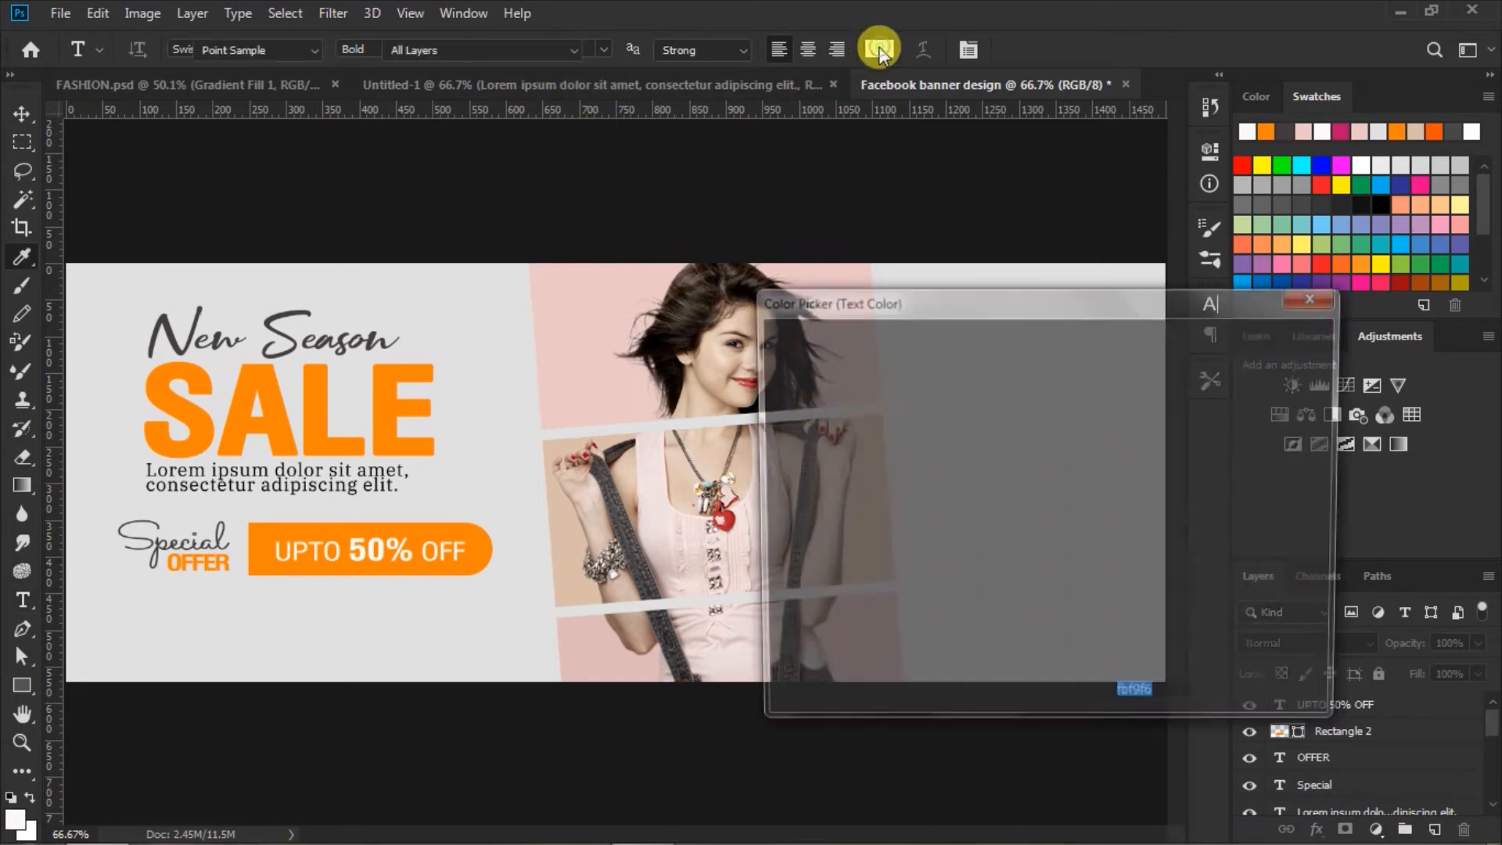
pyautogui.click(1285, 131)
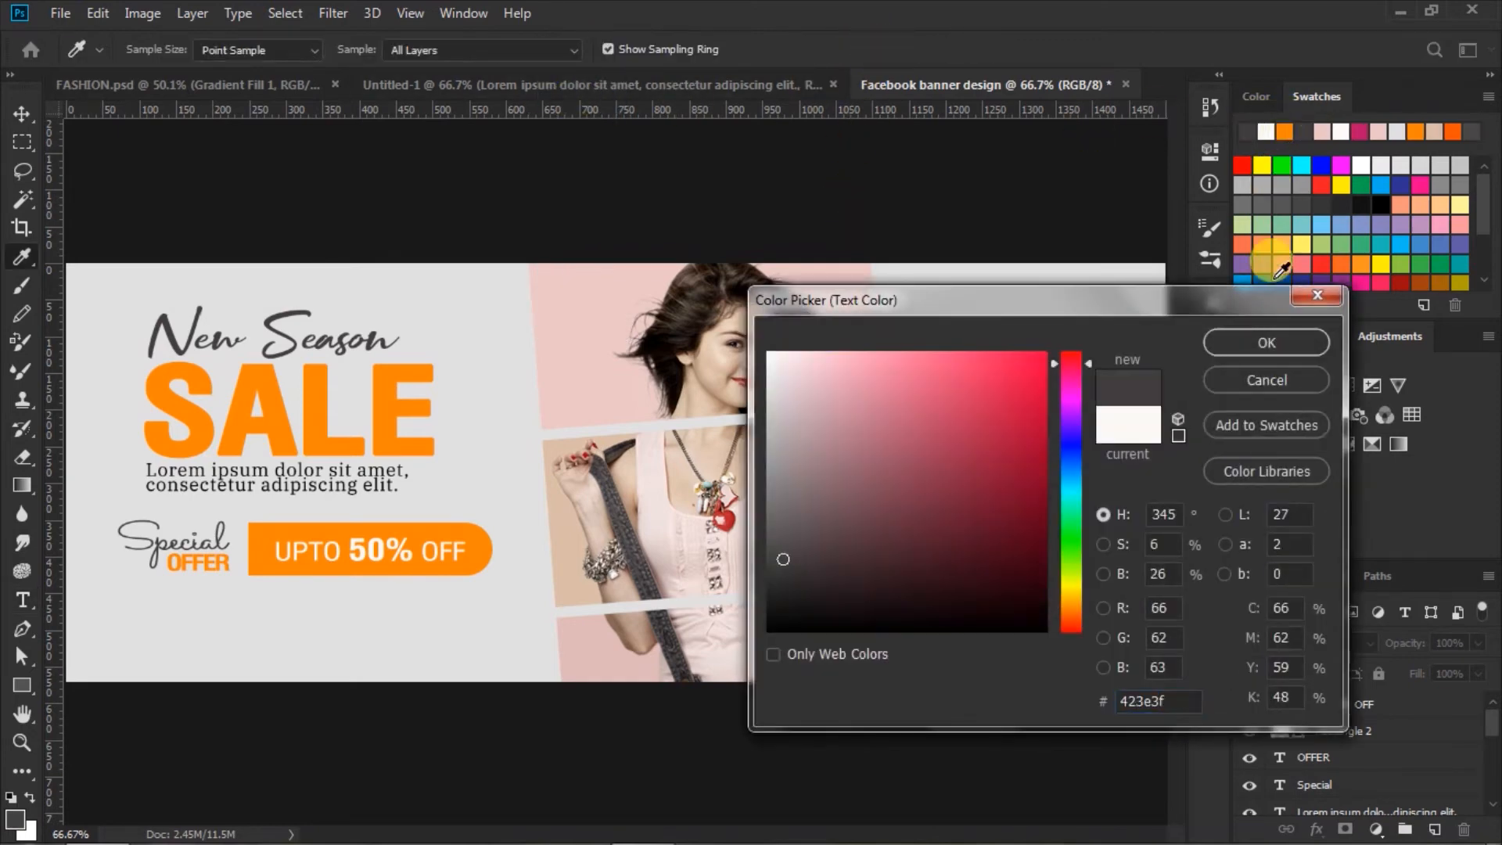
pyautogui.click(1243, 341)
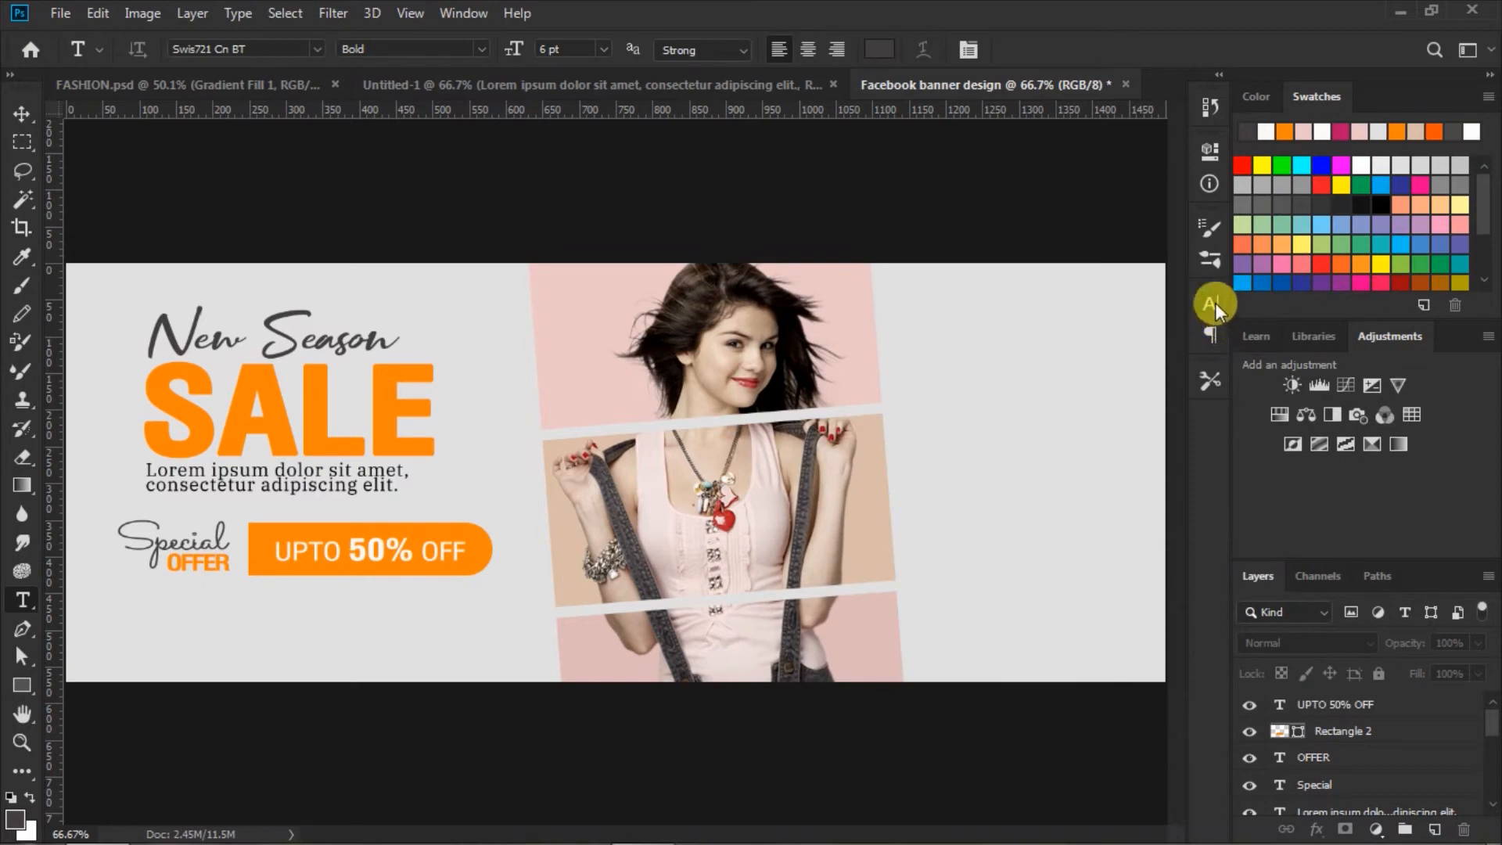
pyautogui.click(1214, 302)
pyautogui.click(1214, 303)
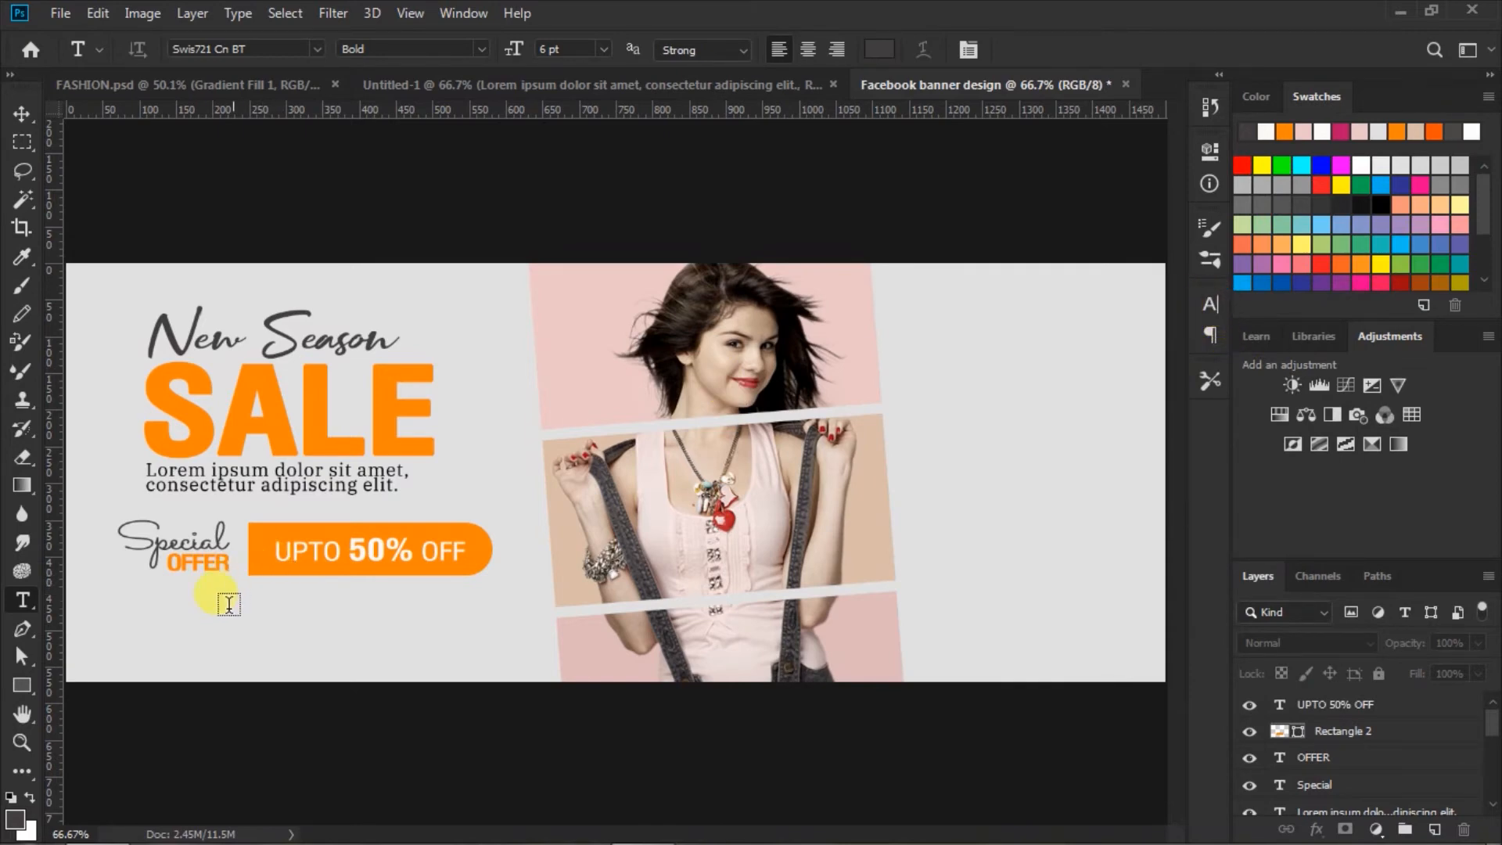
# Add a contact phone number as text below the "Special OFFER" label and move it slightly down
pyautogui.click(120, 634)
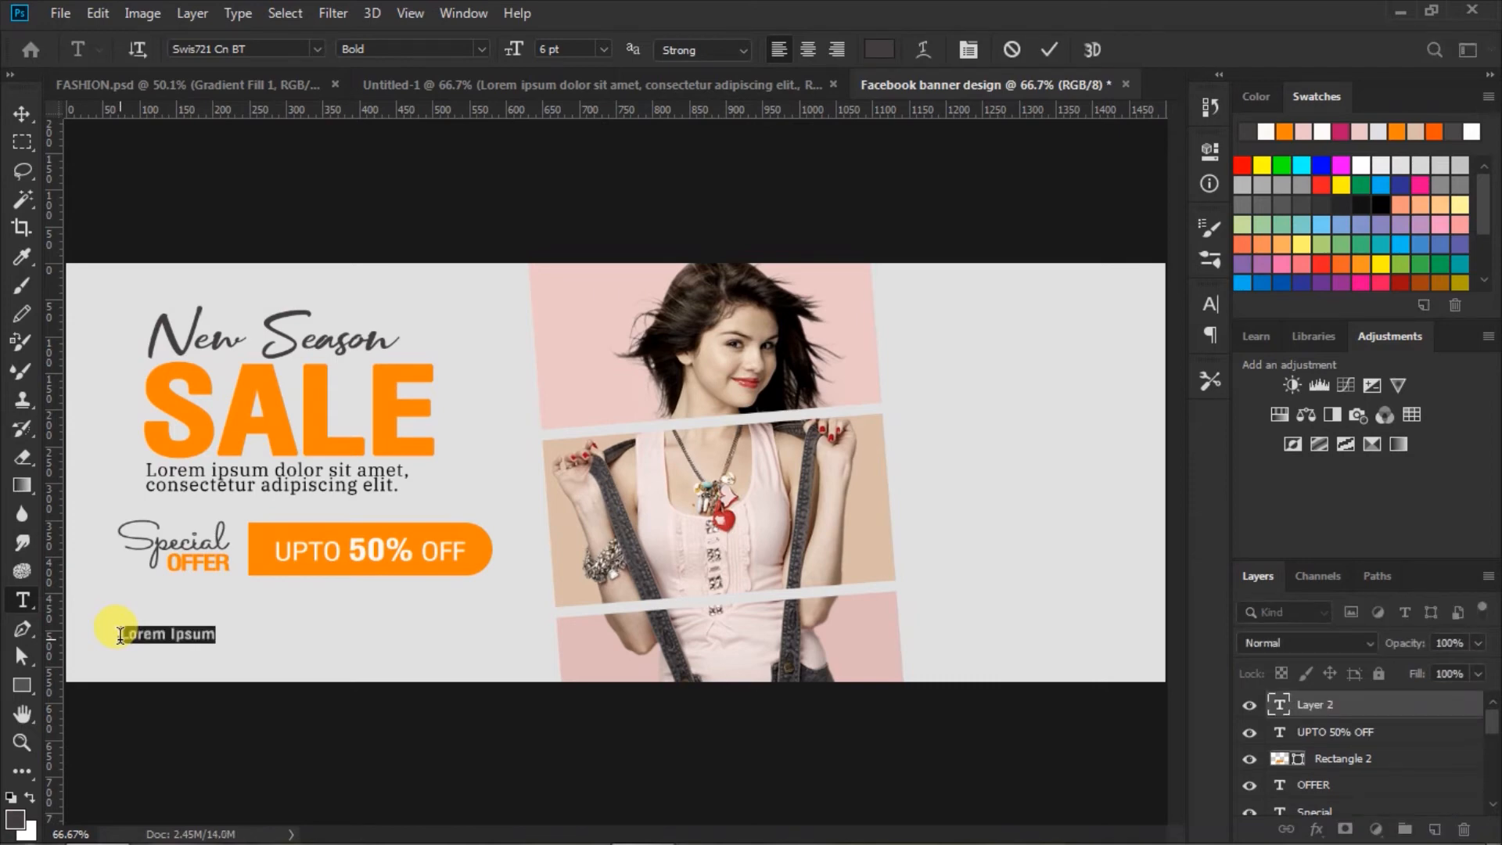
pyautogui.press('BackSpace')
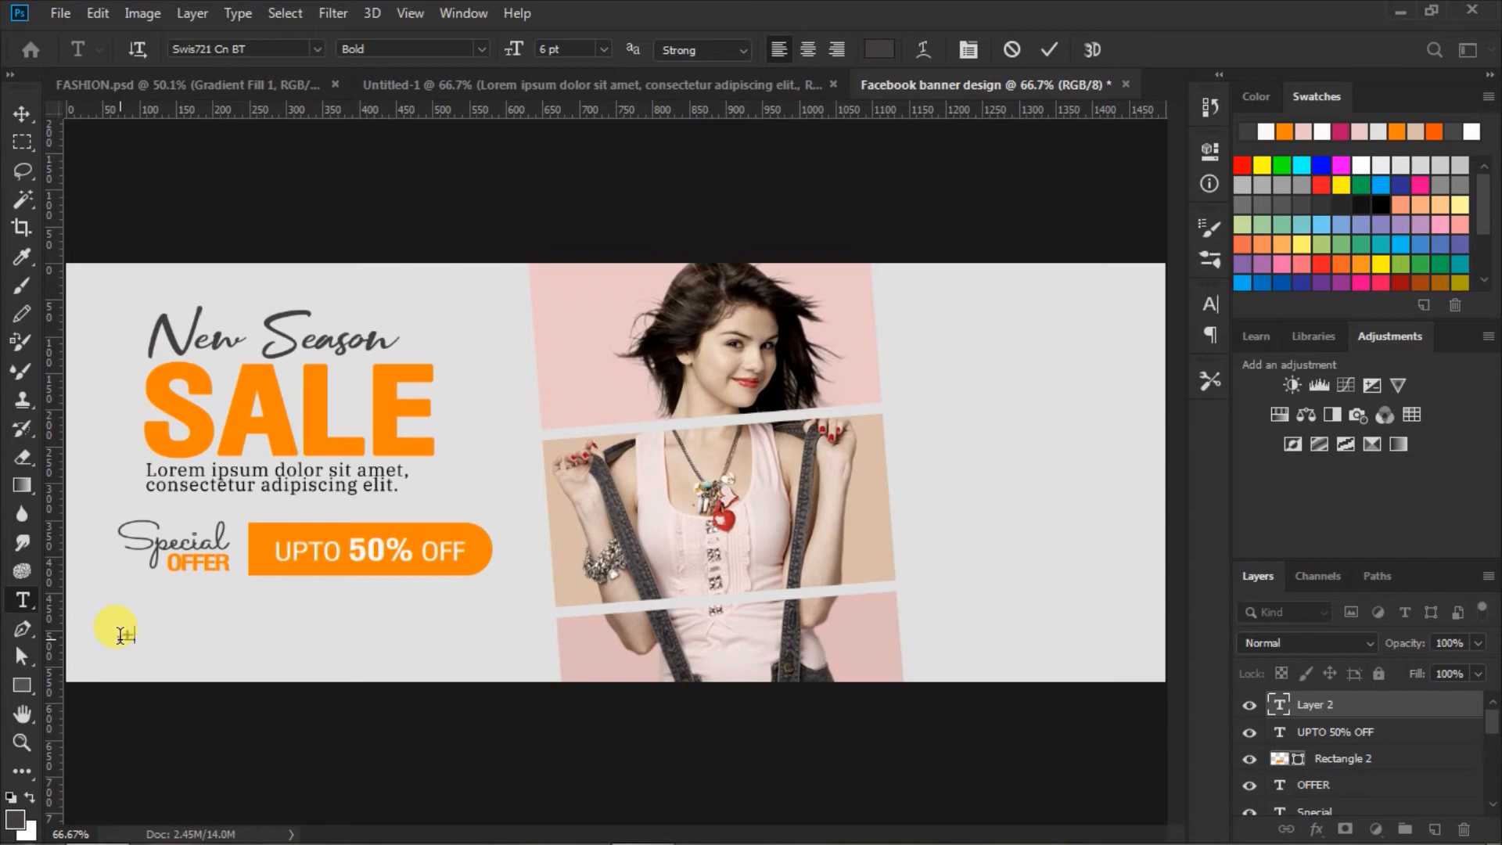
pyautogui.write('+96')
pyautogui.write(' 76 ')
pyautogui.write('___')
pyautogui.write('453 675 78')
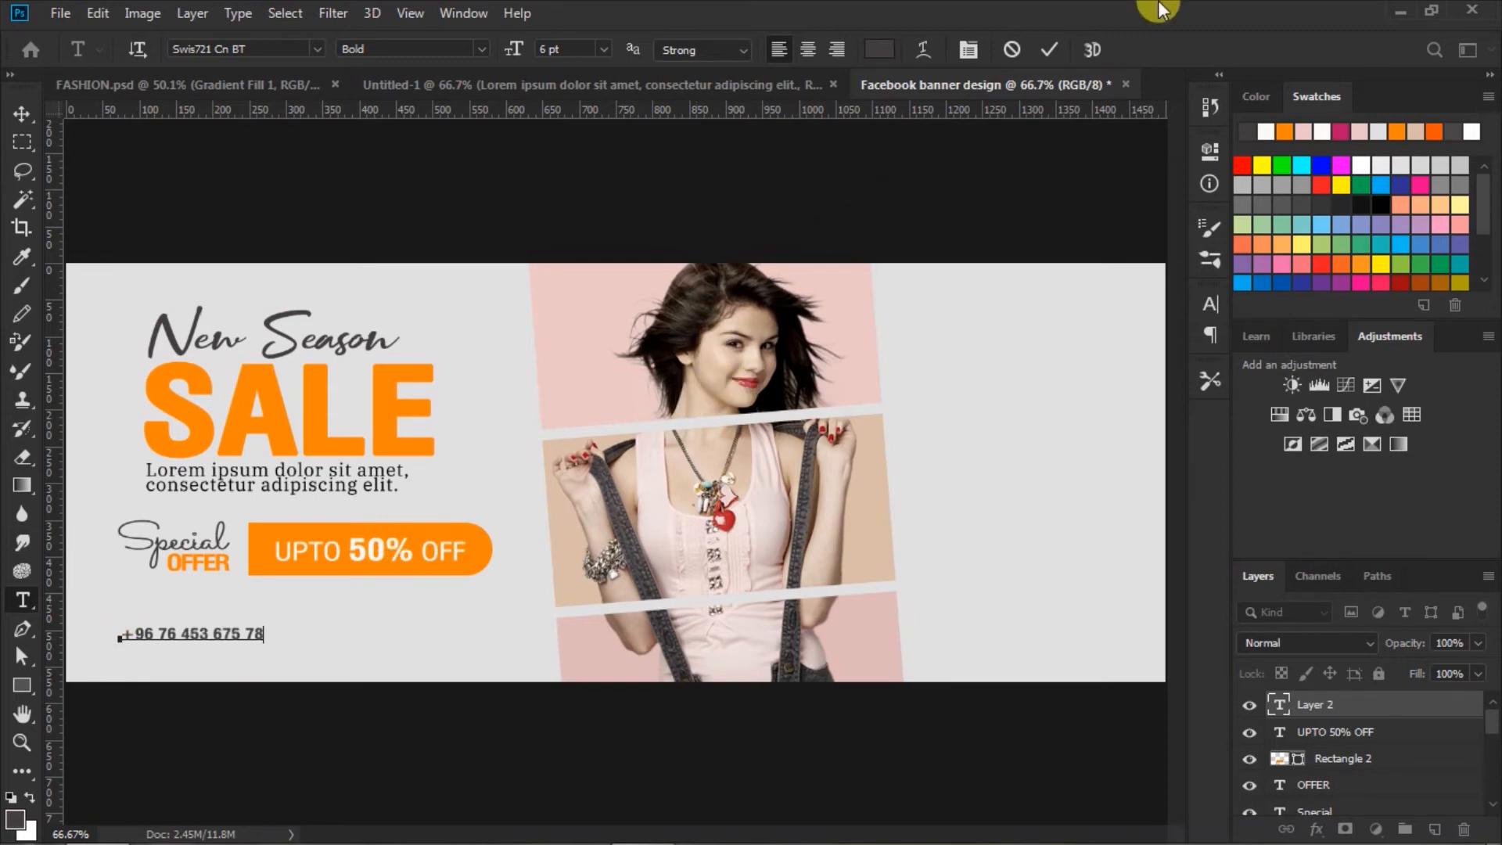
pyautogui.click(1050, 51)
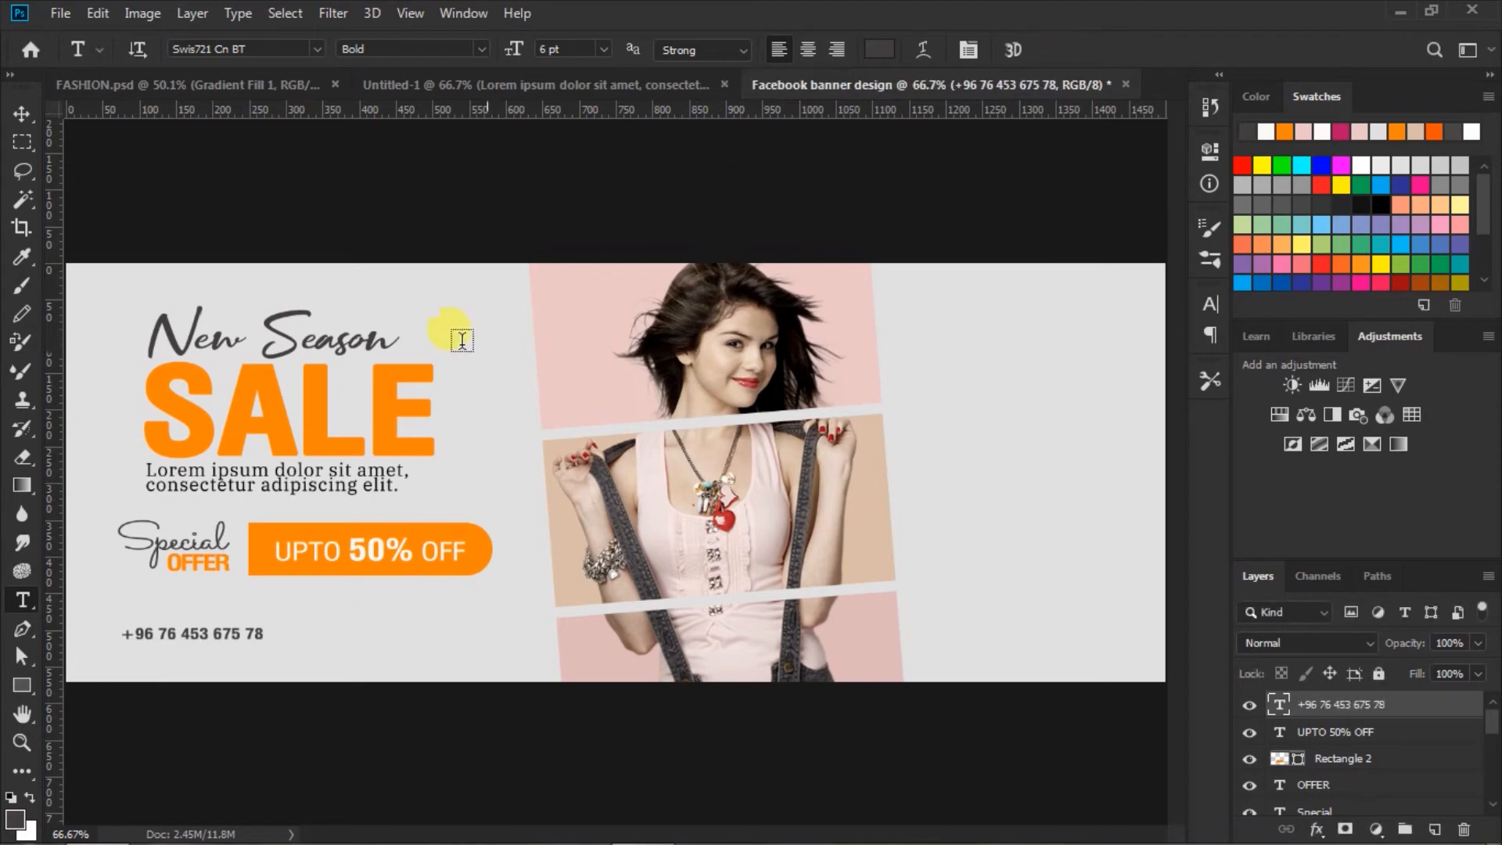
pyautogui.click(20, 111)
pyautogui.moveTo(224, 627)
pyautogui.mouseDown()
pyautogui.moveTo(242, 646)
pyautogui.moveTo(228, 640)
pyautogui.mouseUp()
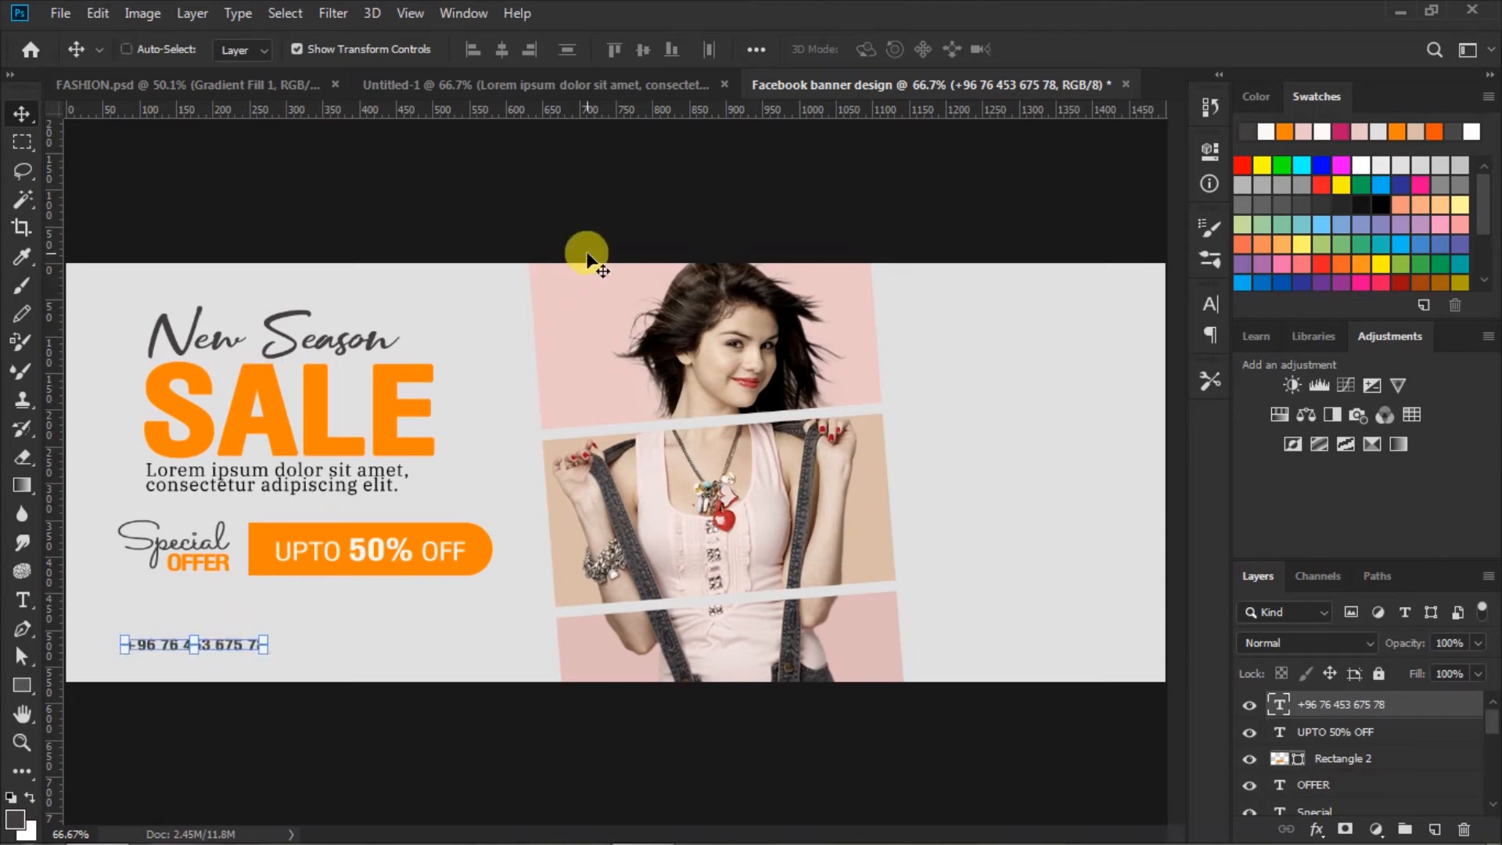
pyautogui.hotkey('ctrl', 'j')
pyautogui.moveTo(225, 641); pyautogui.dragTo(430, 644)
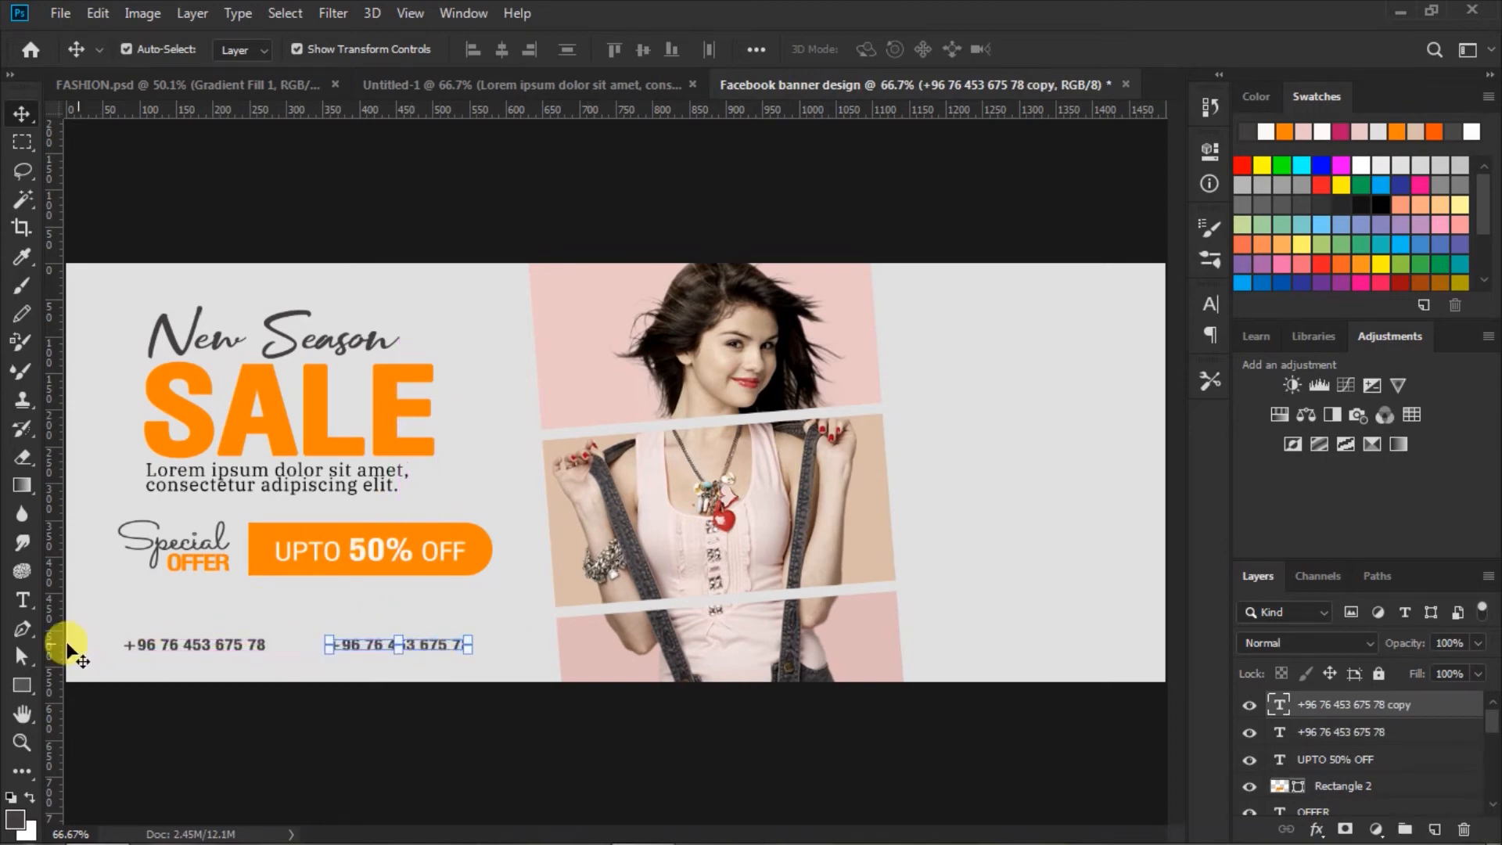
pyautogui.click(24, 600)
pyautogui.moveTo(328, 646); pyautogui.dragTo(681, 650)
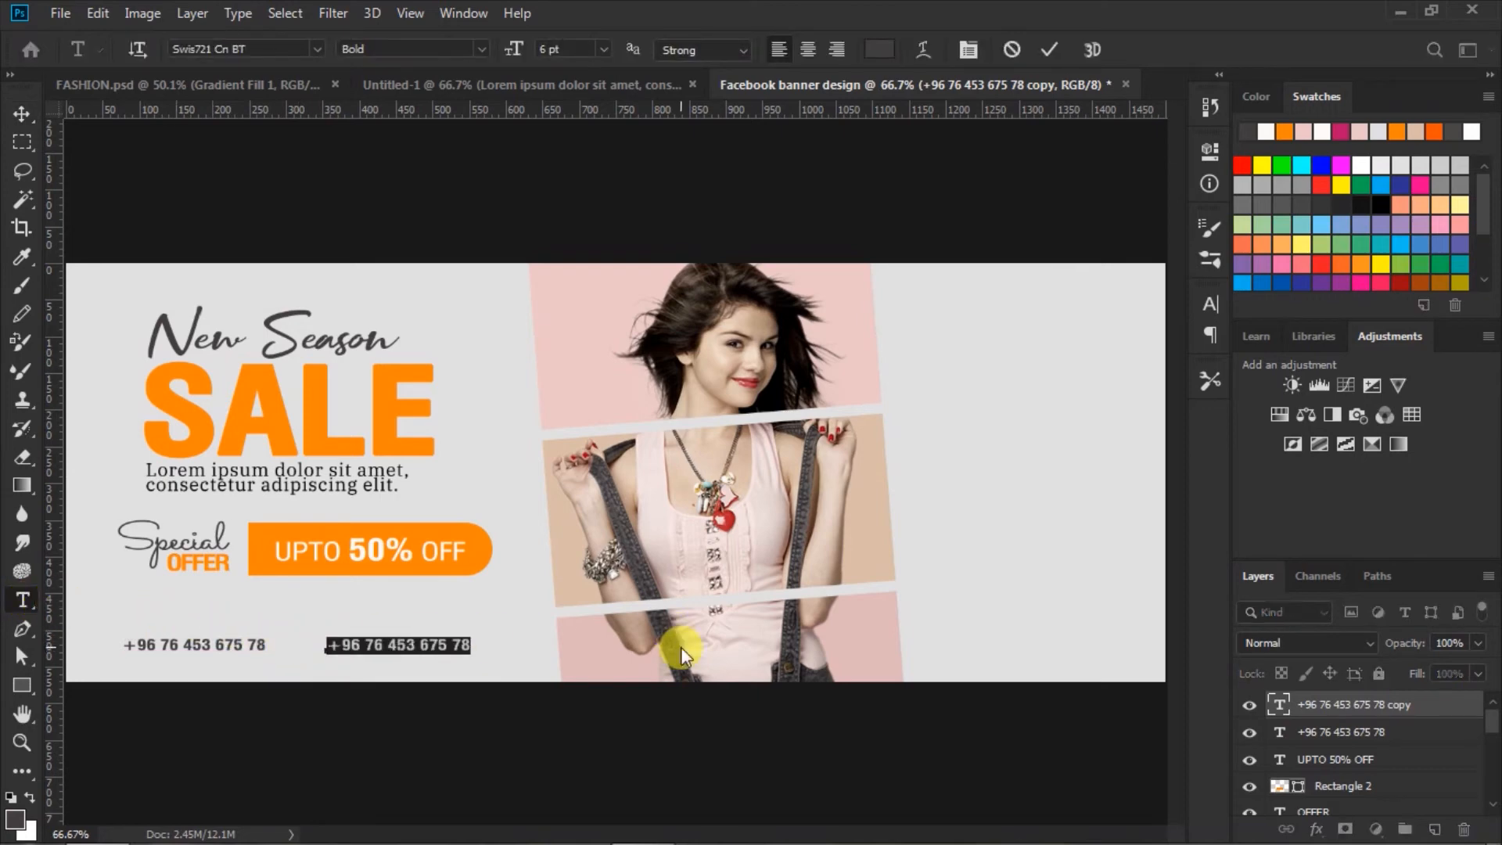
pyautogui.write('w')
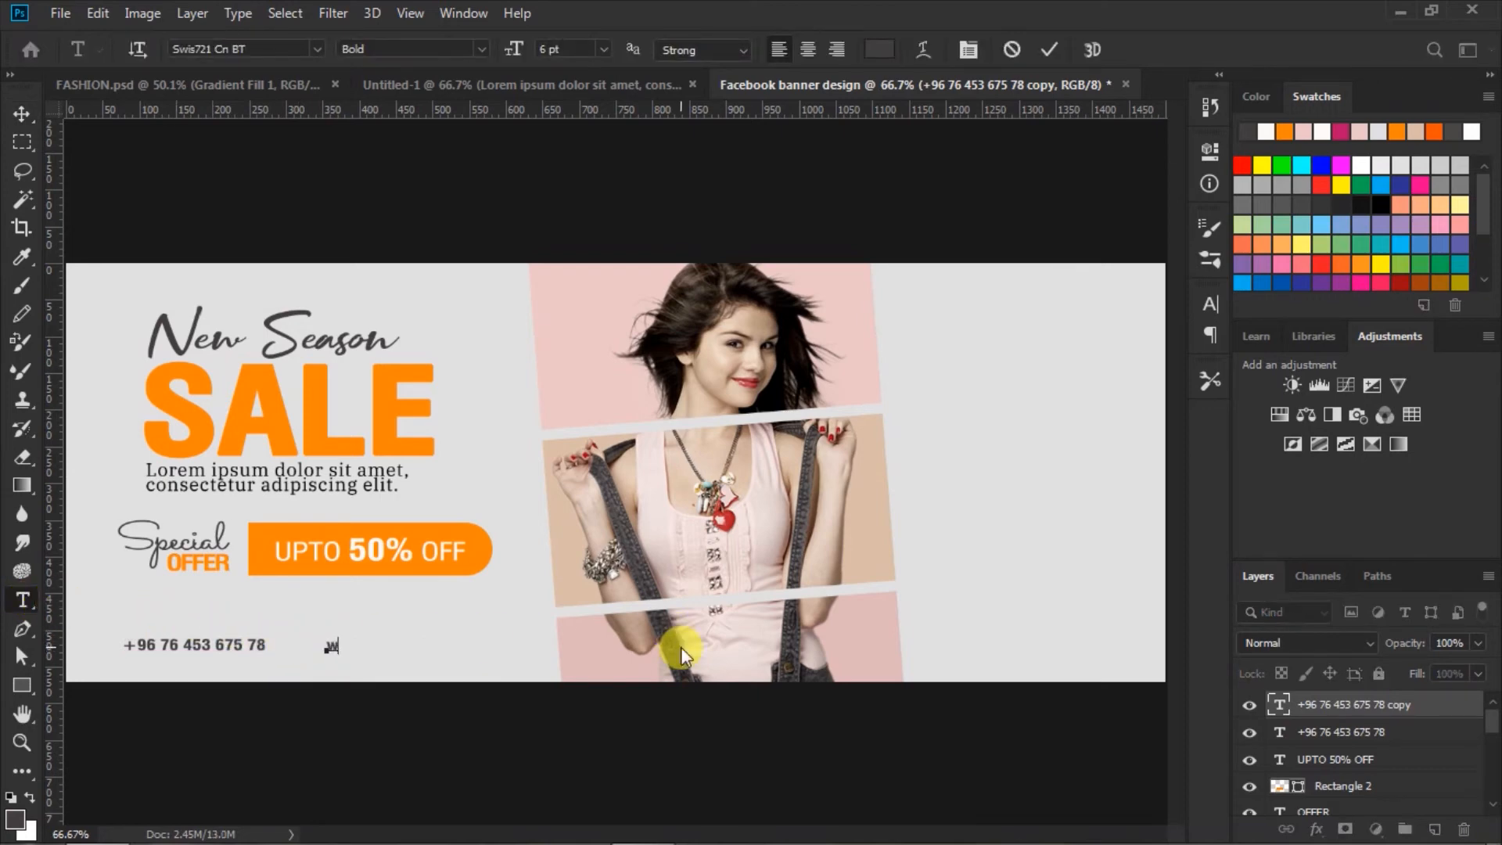
pyautogui.write('ww.yourwebsite.com')
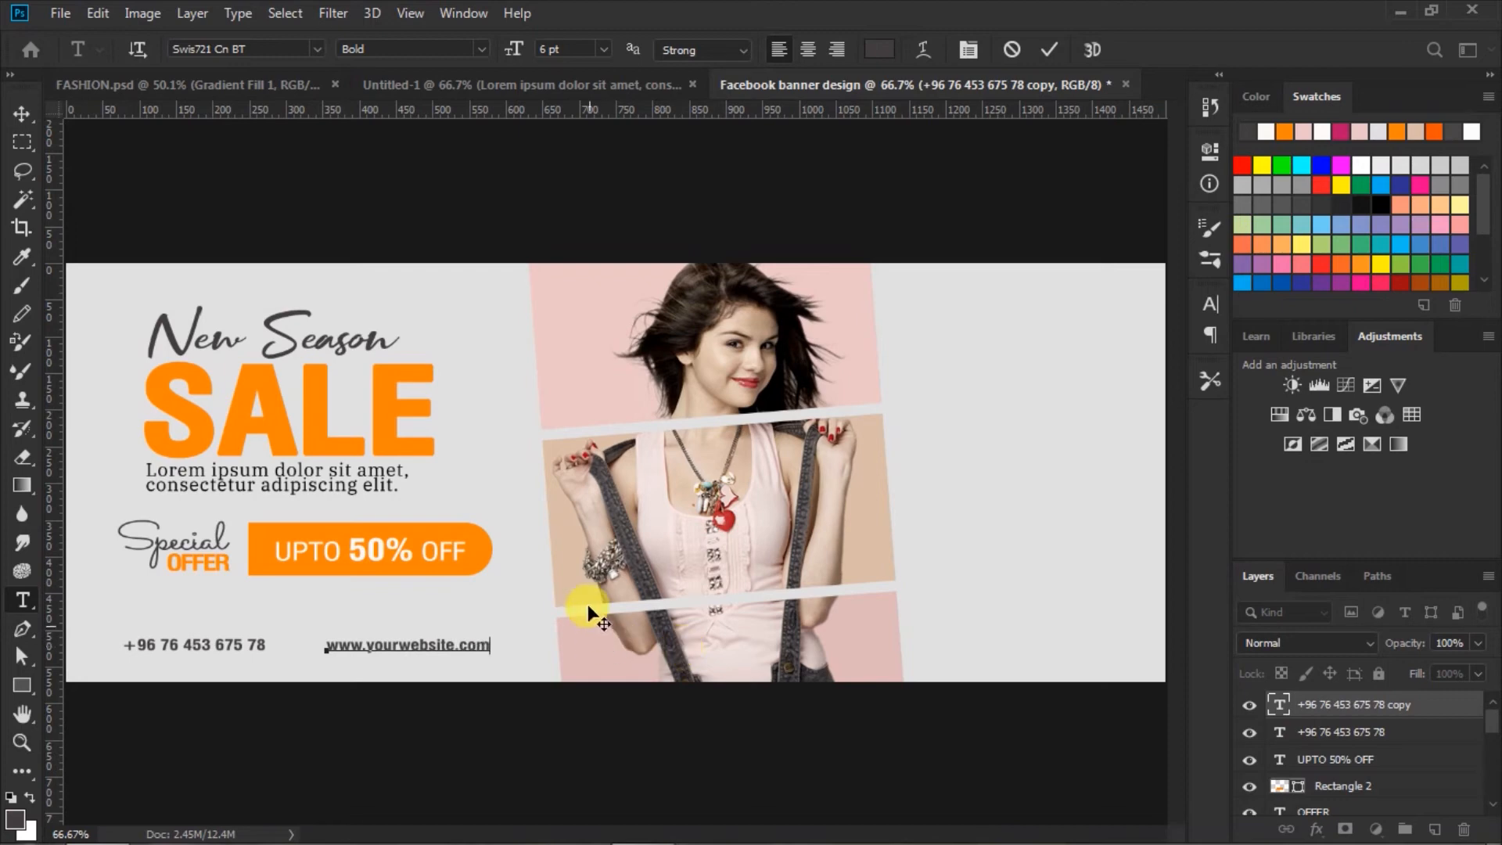
pyautogui.click(1050, 50)
# Align the phone number and website texts by their vertical centers and move both slightly left and up
pyautogui.click(31, 116)
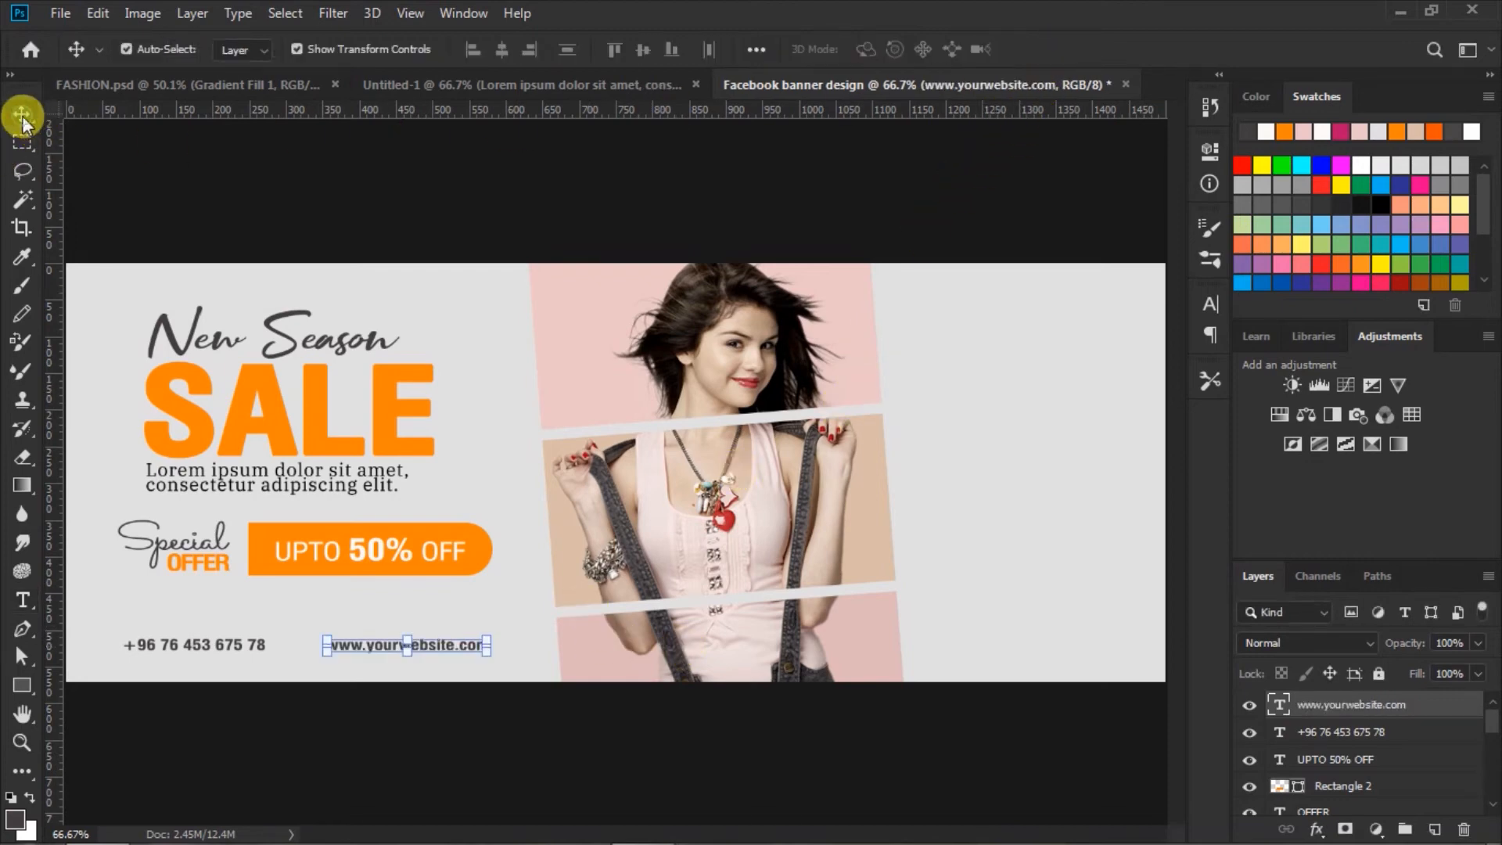
pyautogui.keyDown('shift'); pyautogui.click(1324, 732); pyautogui.keyUp('shift')
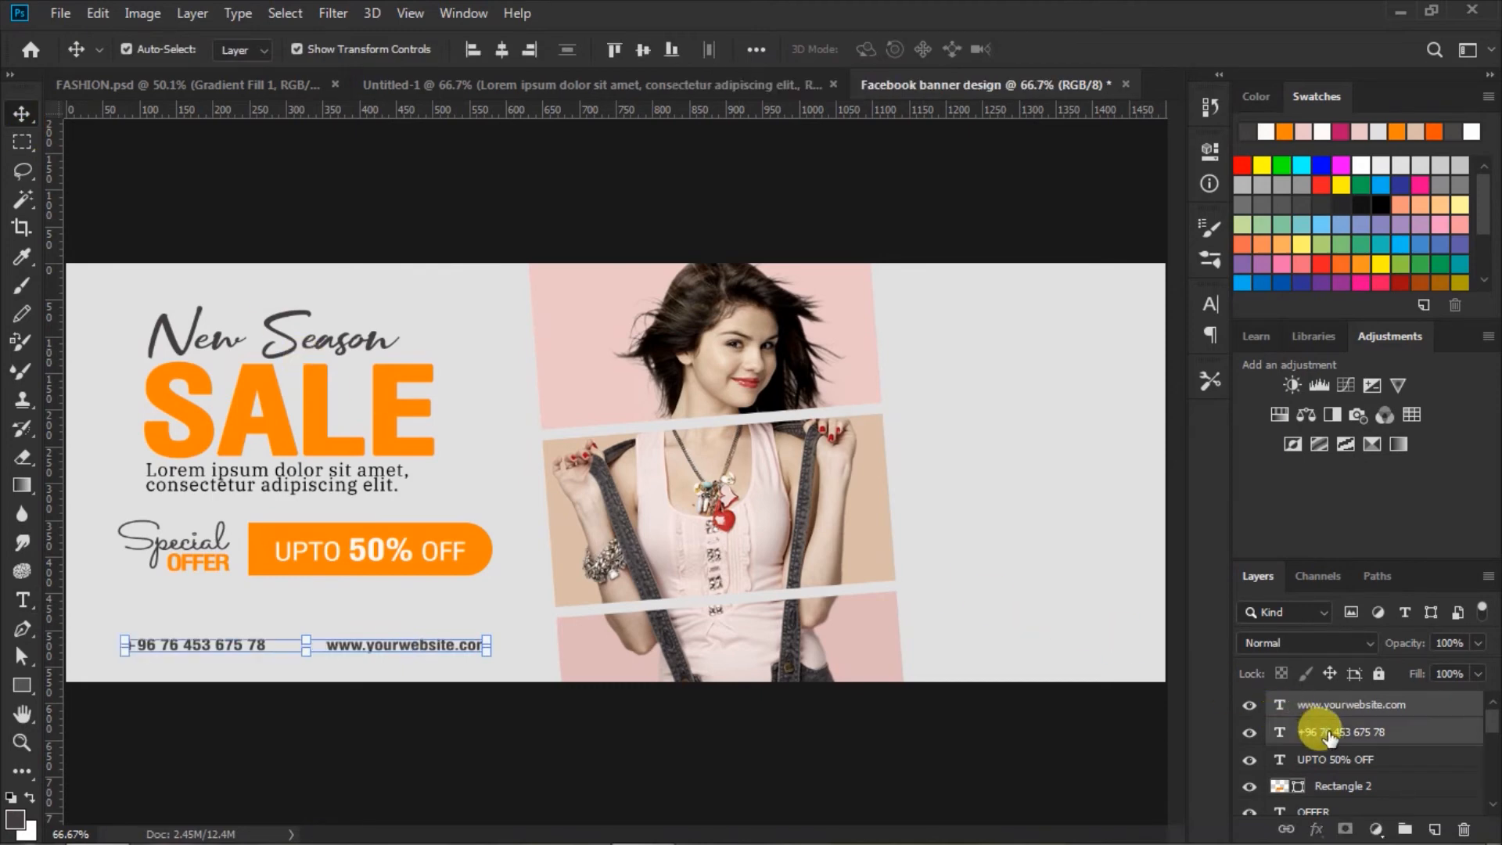
pyautogui.click(640, 50)
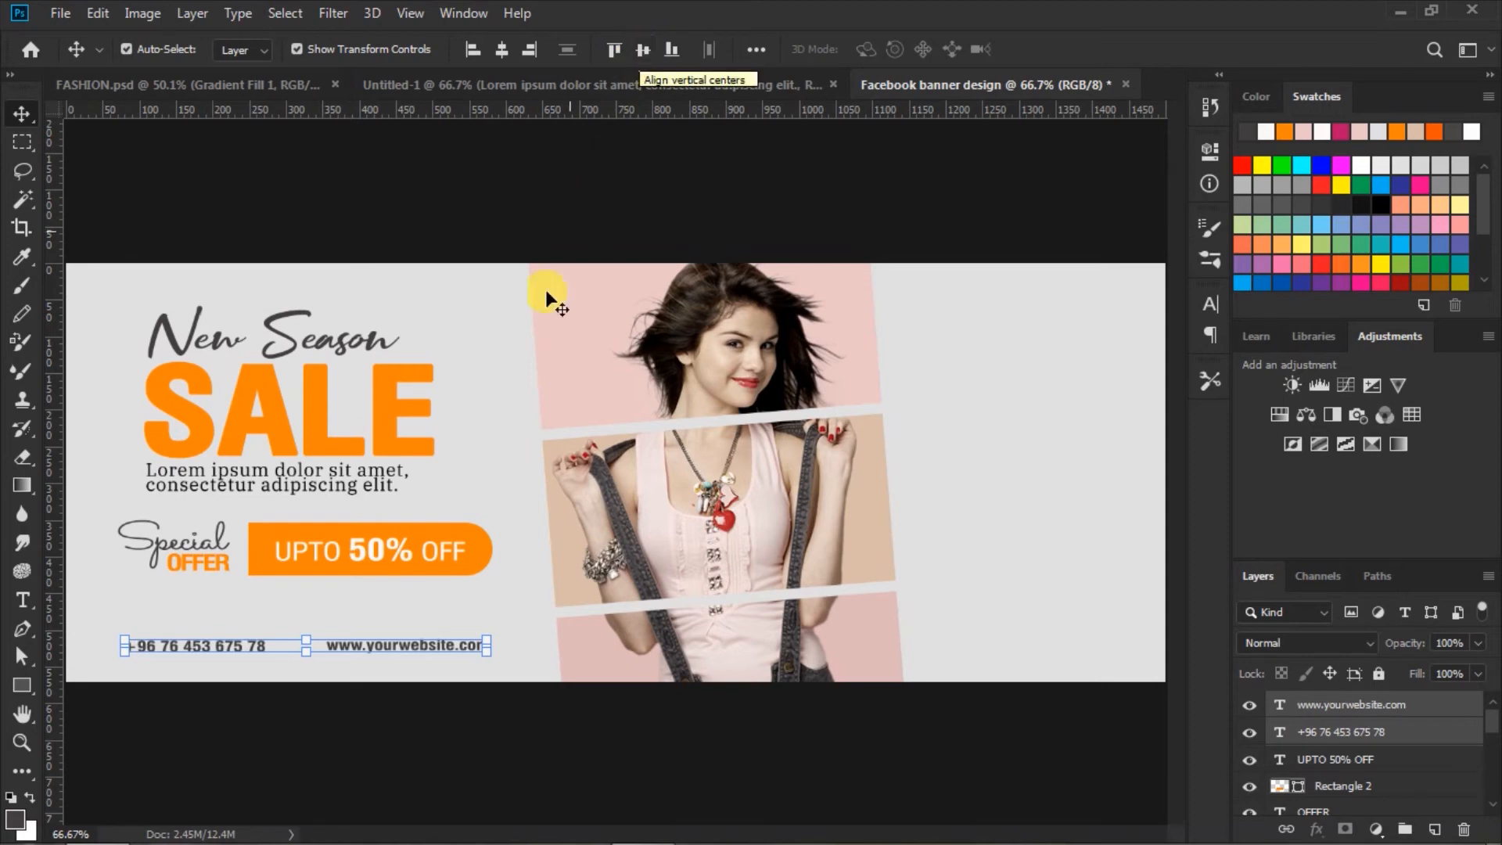
pyautogui.moveTo(257, 644); pyautogui.dragTo(229, 642)
pyautogui.click(603, 205)
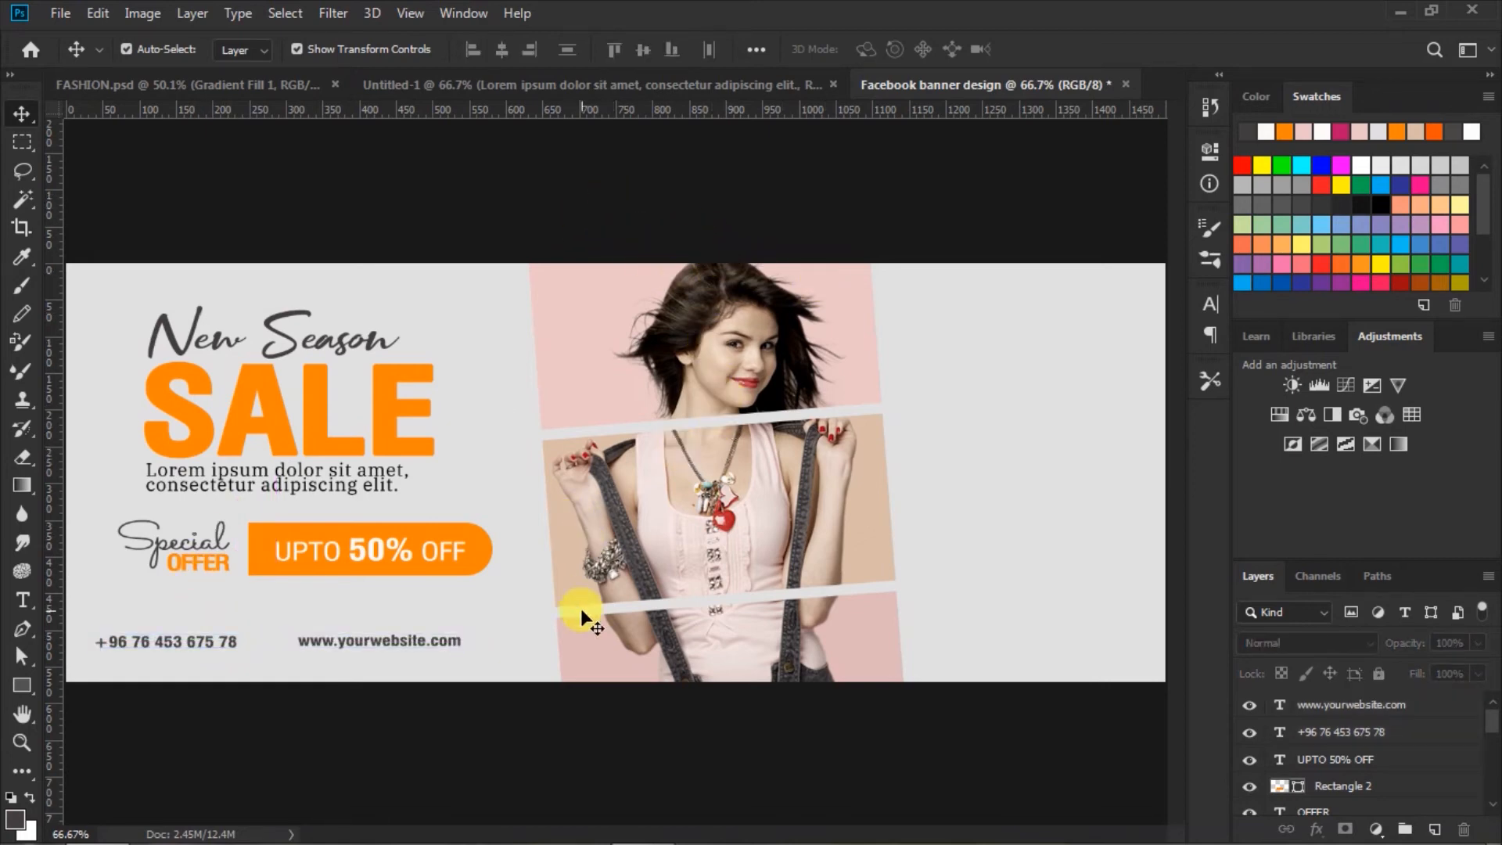
# Move the phone number and website texts together slightly to the right
pyautogui.click(376, 642)
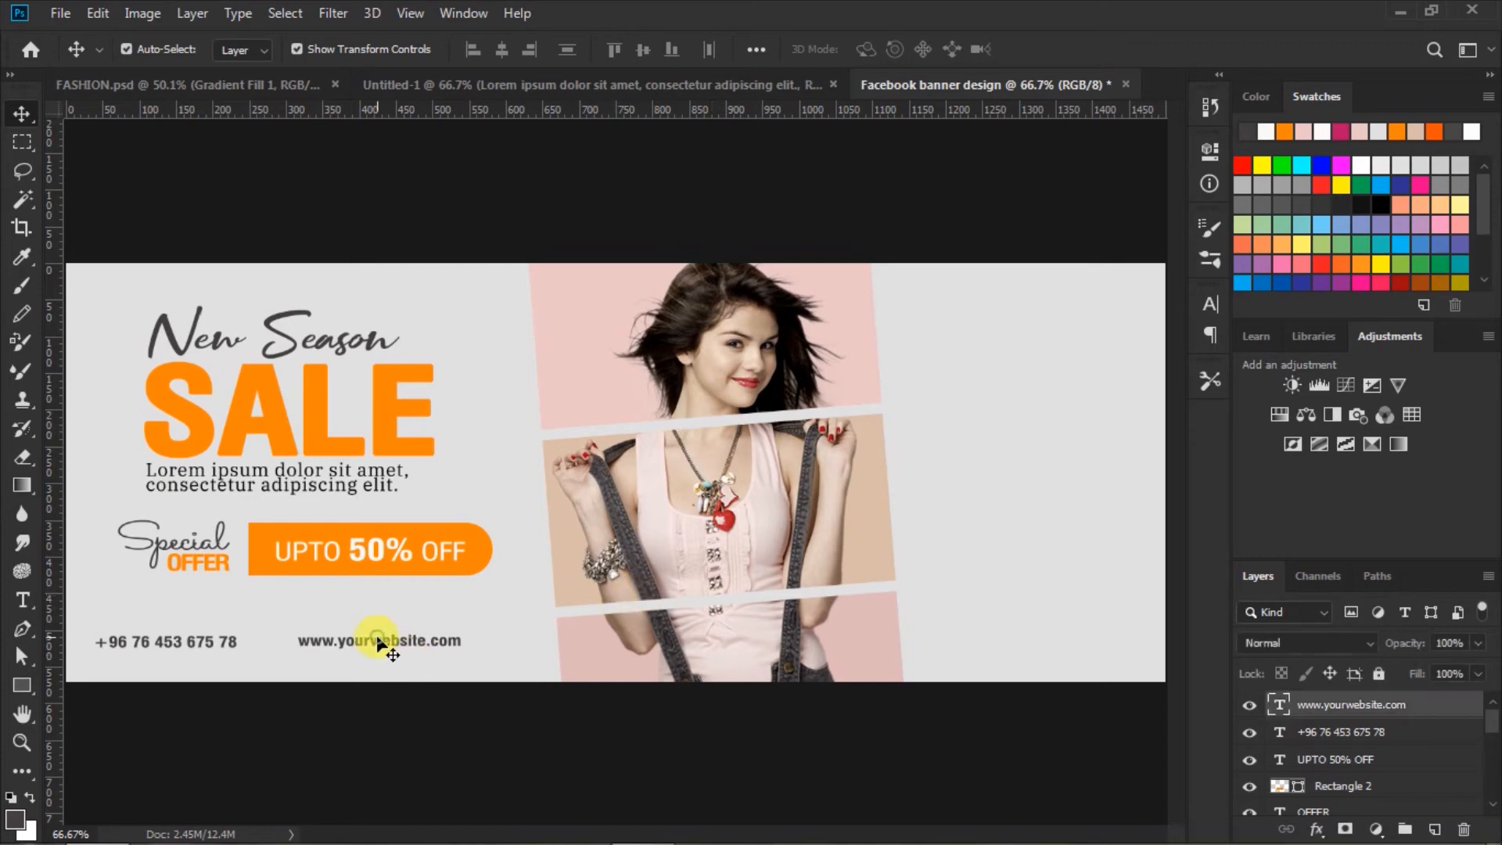
pyautogui.keyDown('shift'); pyautogui.click(1318, 731); pyautogui.keyUp('shift')
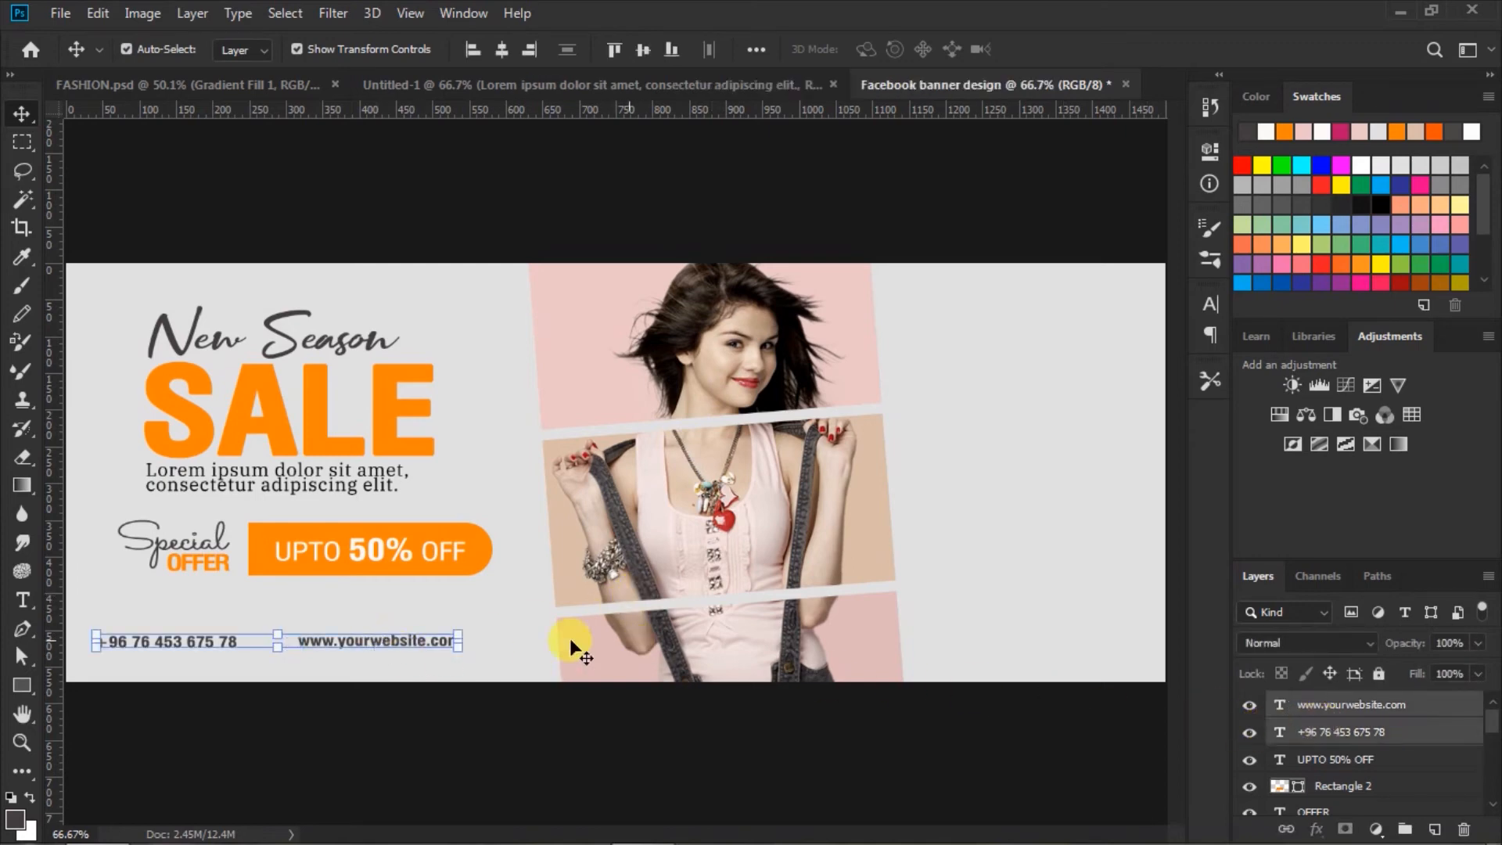
pyautogui.moveTo(205, 640)
pyautogui.mouseDown()
pyautogui.moveTo(228, 646)
pyautogui.moveTo(218, 638)
pyautogui.mouseUp()
pyautogui.click(683, 183)
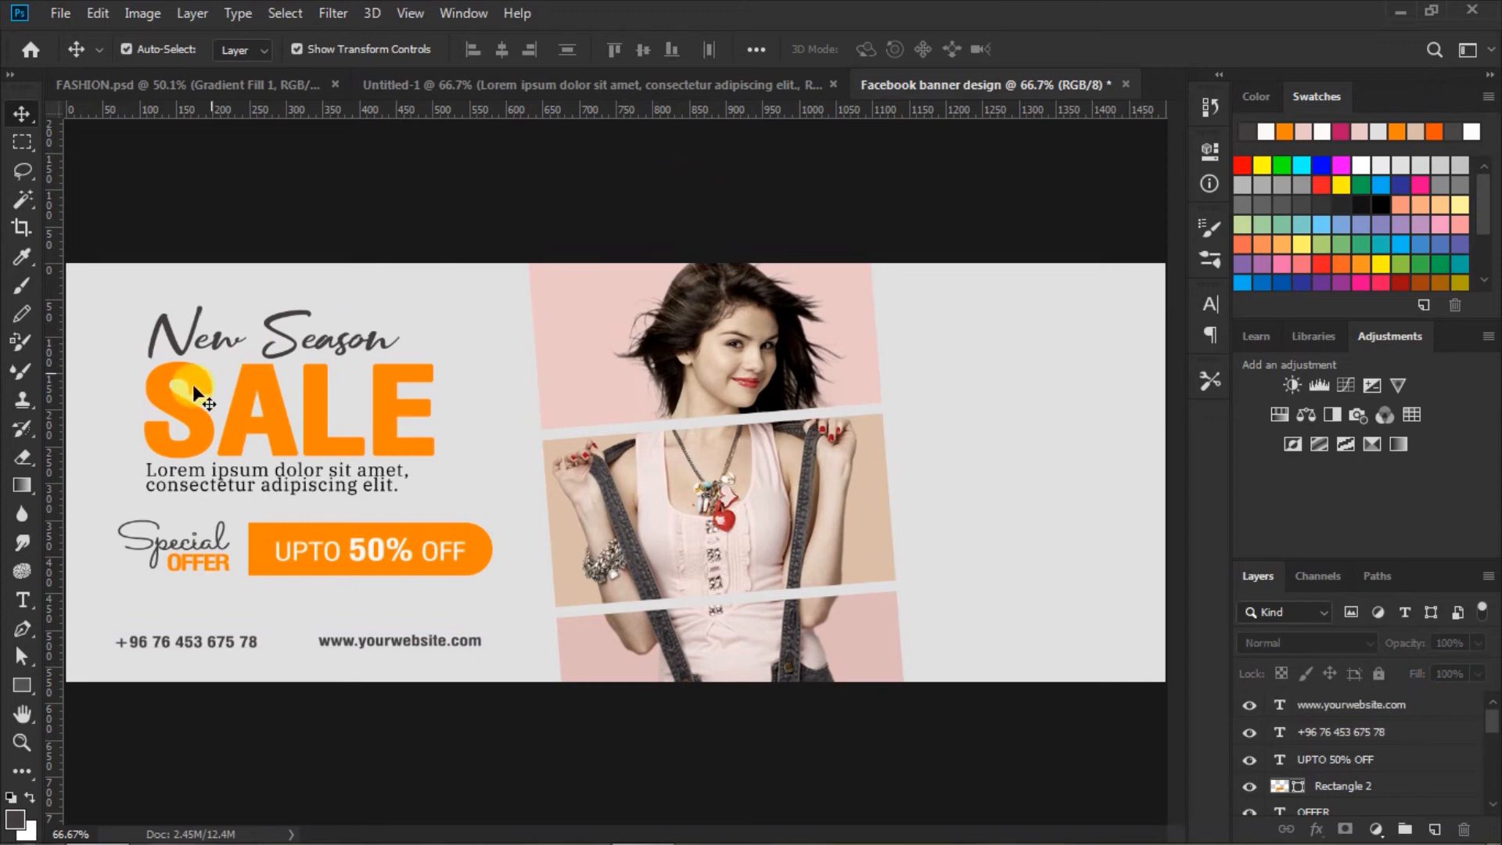
# Set the Type tool to the Roman style of Swis721 Cn BT at 10 pt
pyautogui.click(25, 597)
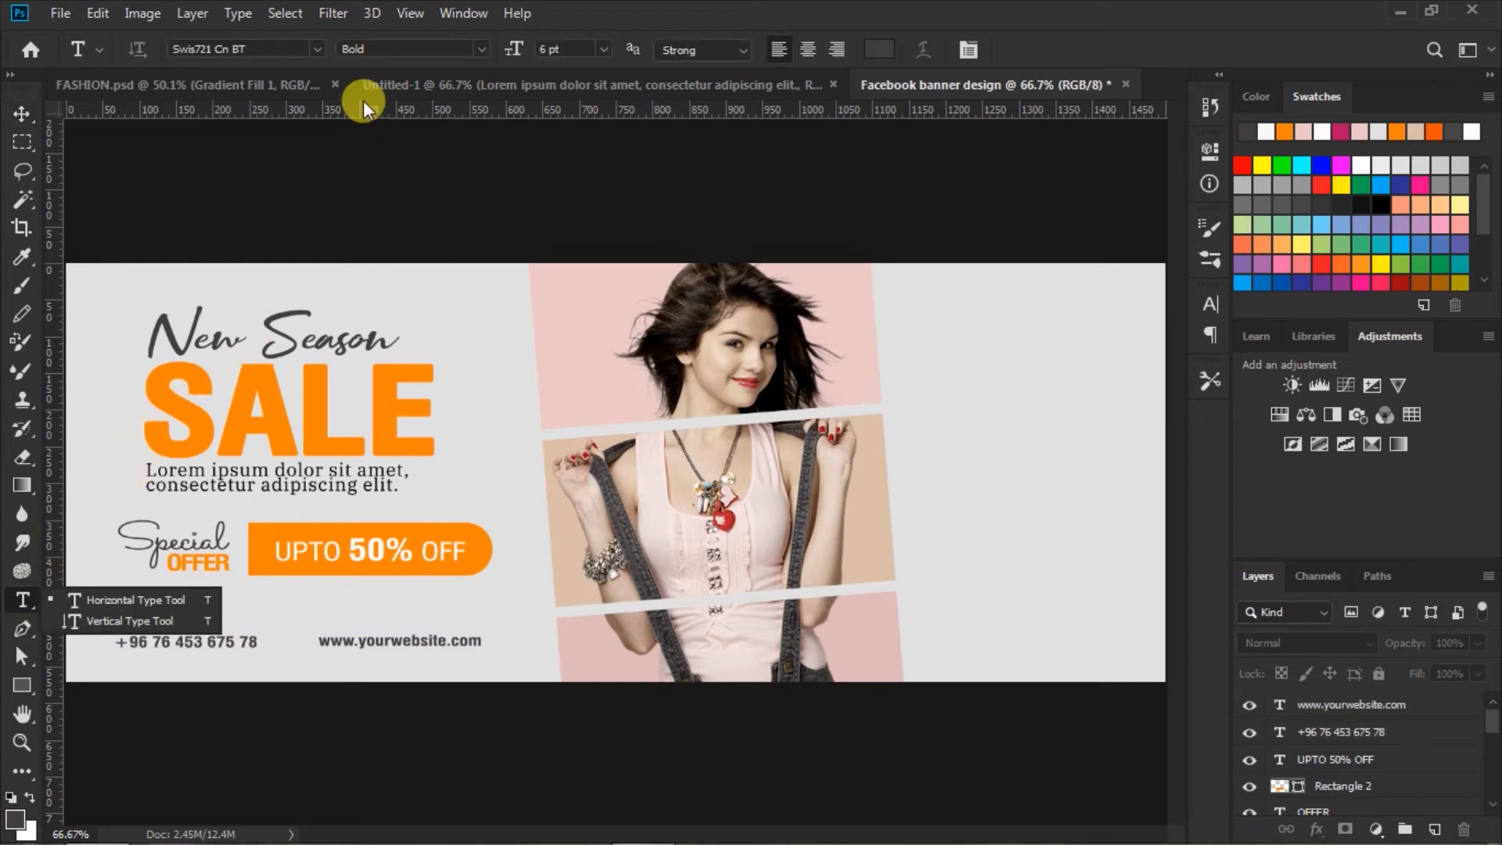
pyautogui.click(480, 47)
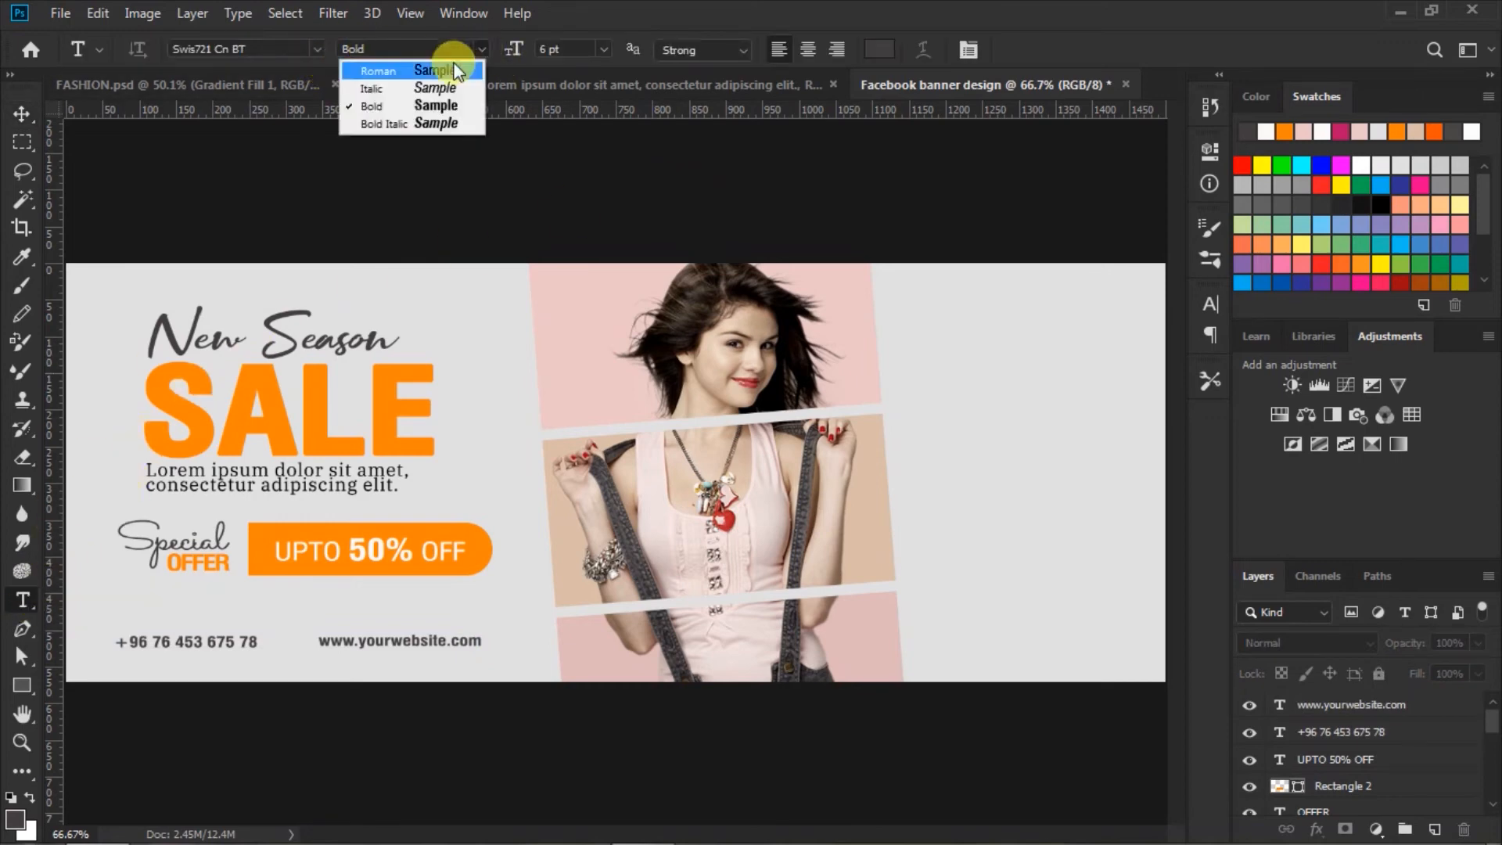
pyautogui.click(462, 69)
pyautogui.click(603, 48)
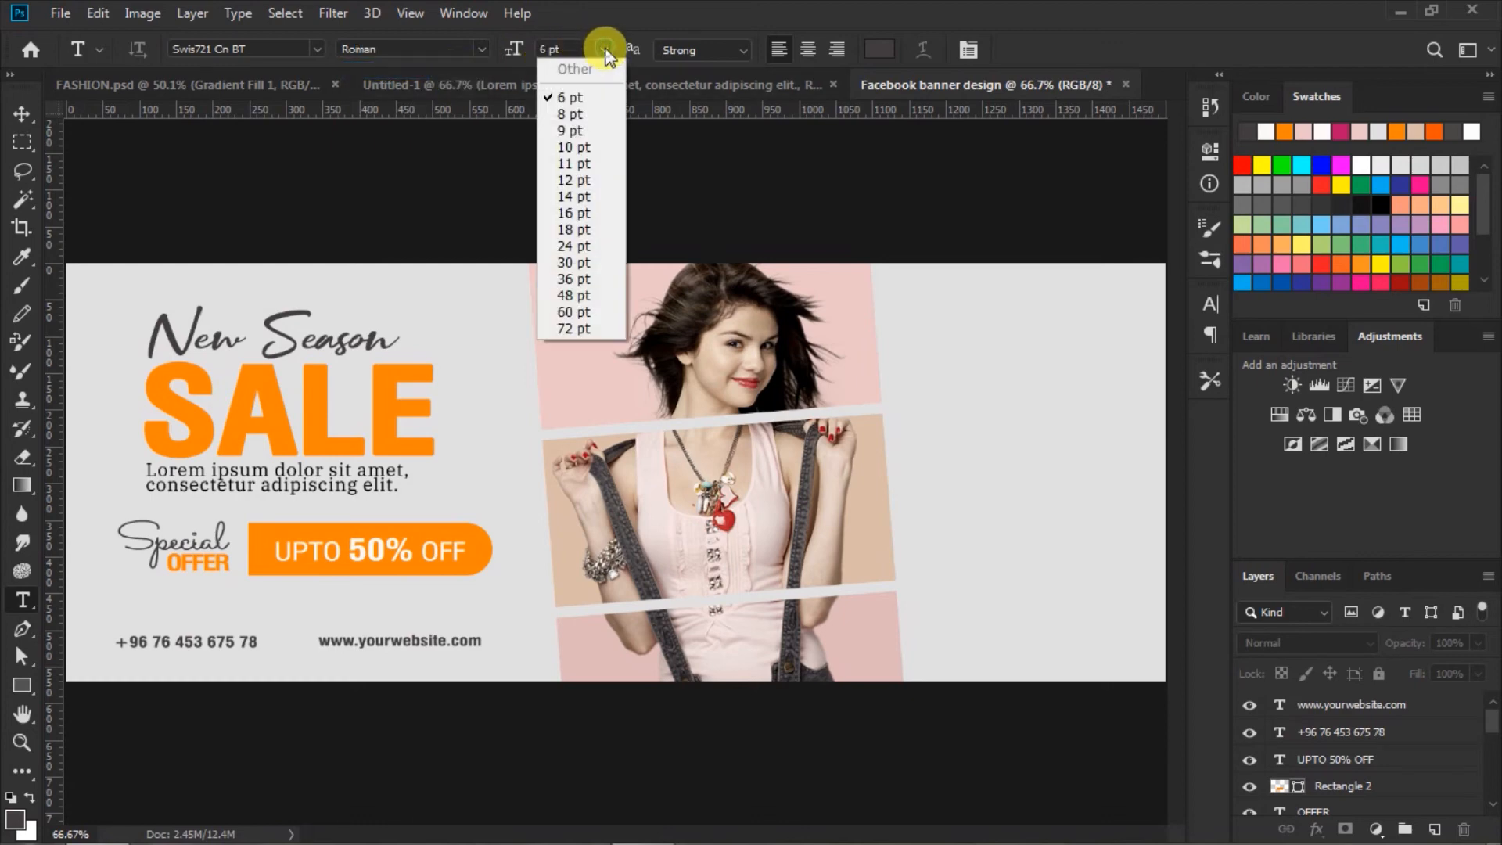
pyautogui.click(583, 147)
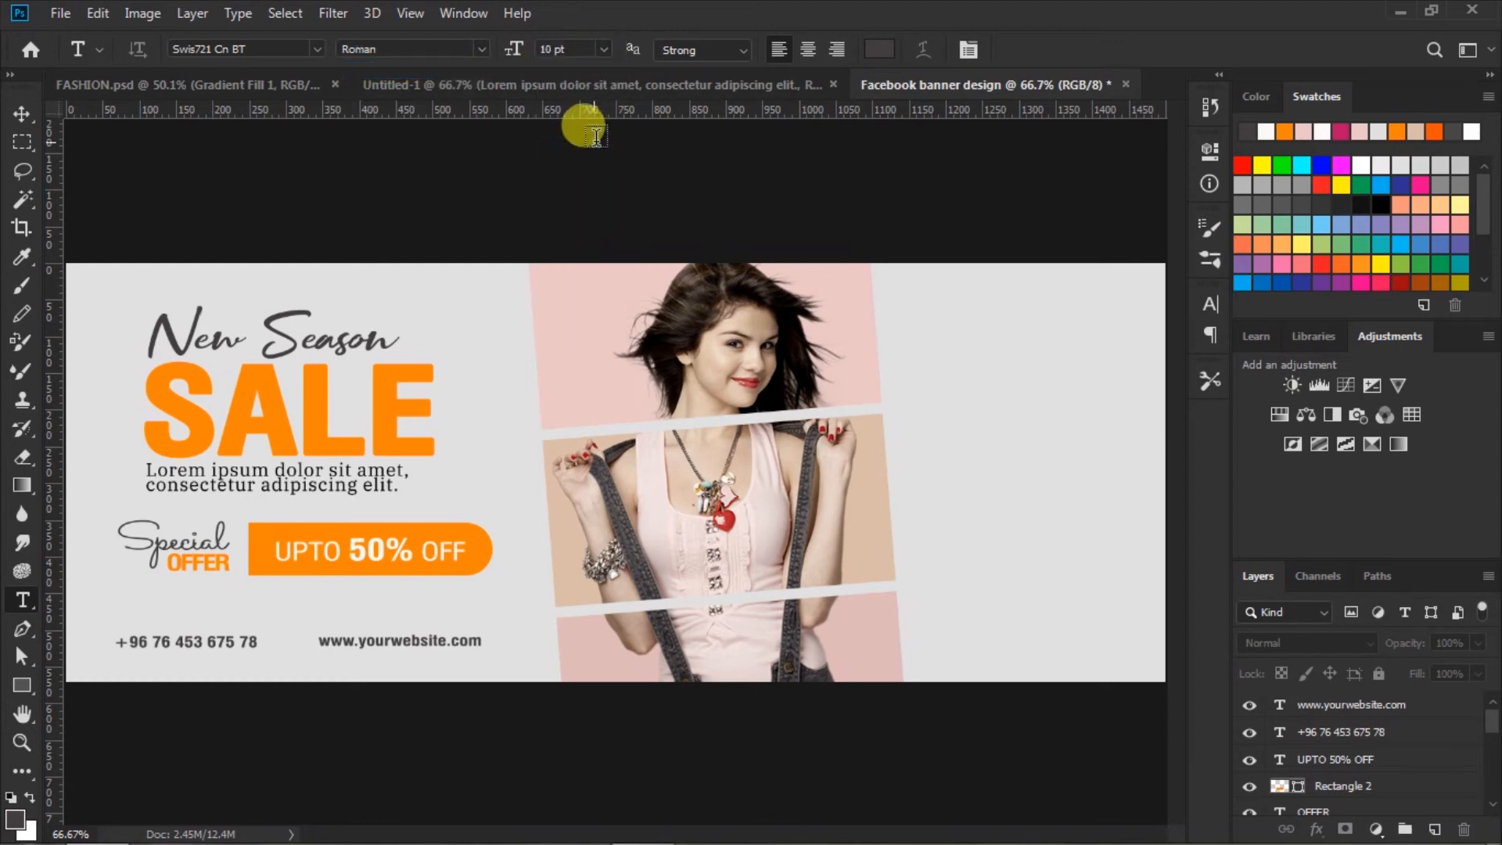
pyautogui.click(1210, 304)
pyautogui.click(1211, 305)
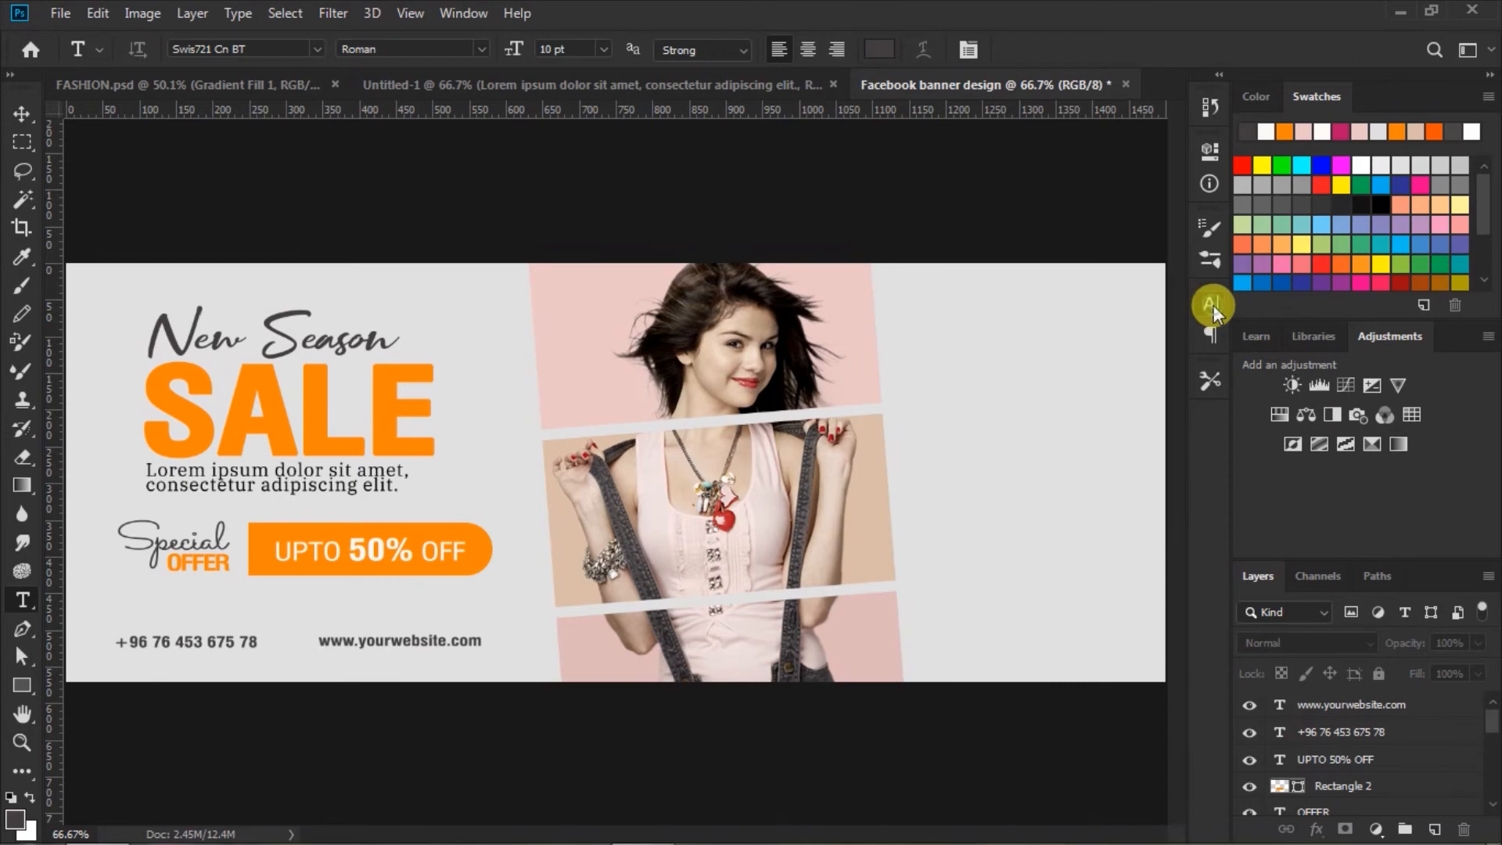
# Add the four-line text "ALL NEW / LOOKS / BETTER THEN / EVER STYLE" to the right of the woman
pyautogui.click(899, 403)
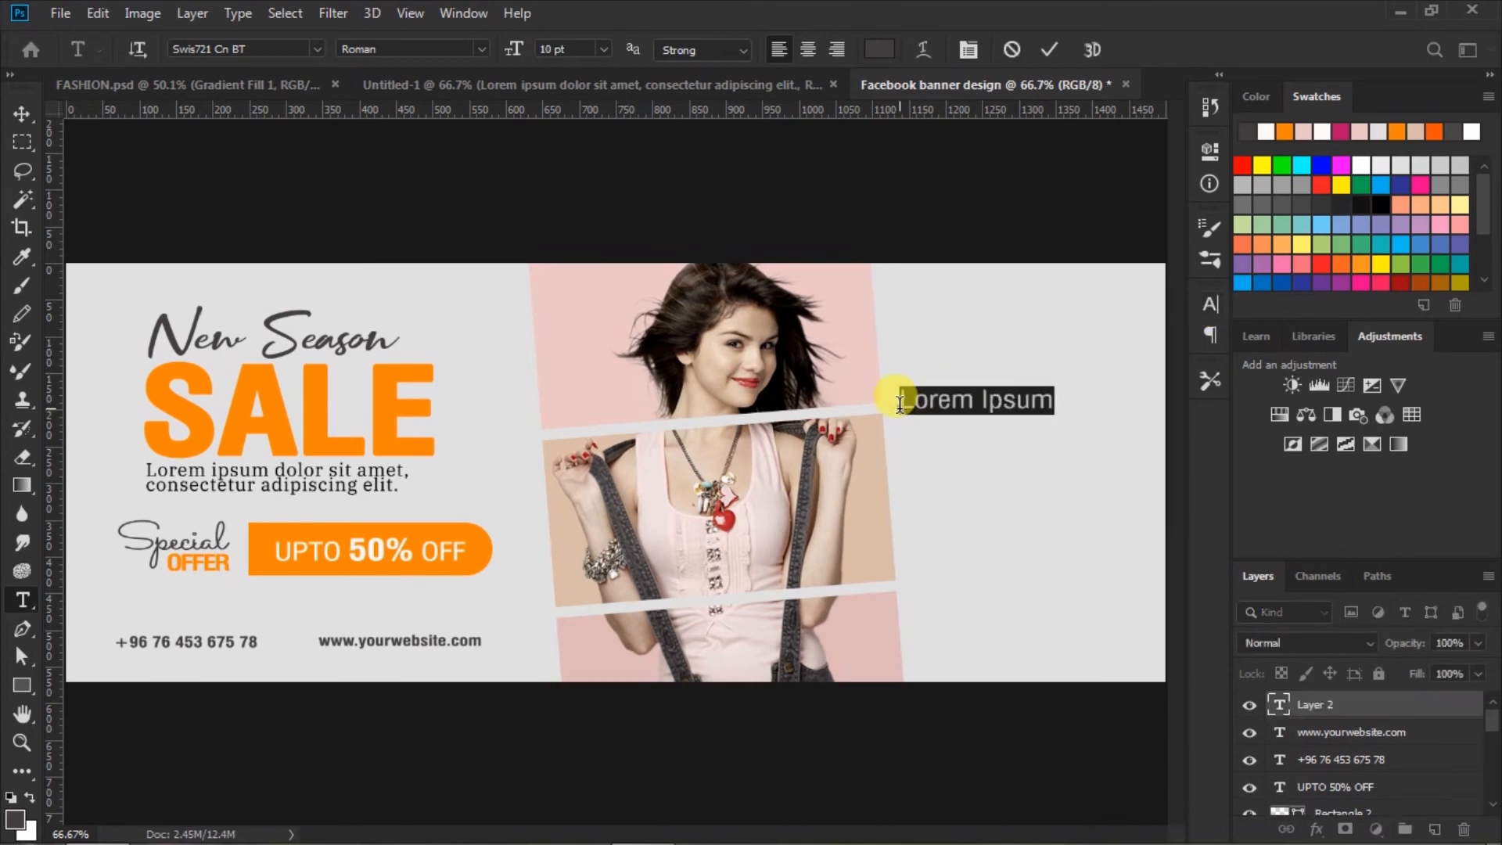
pyautogui.write('ALL')
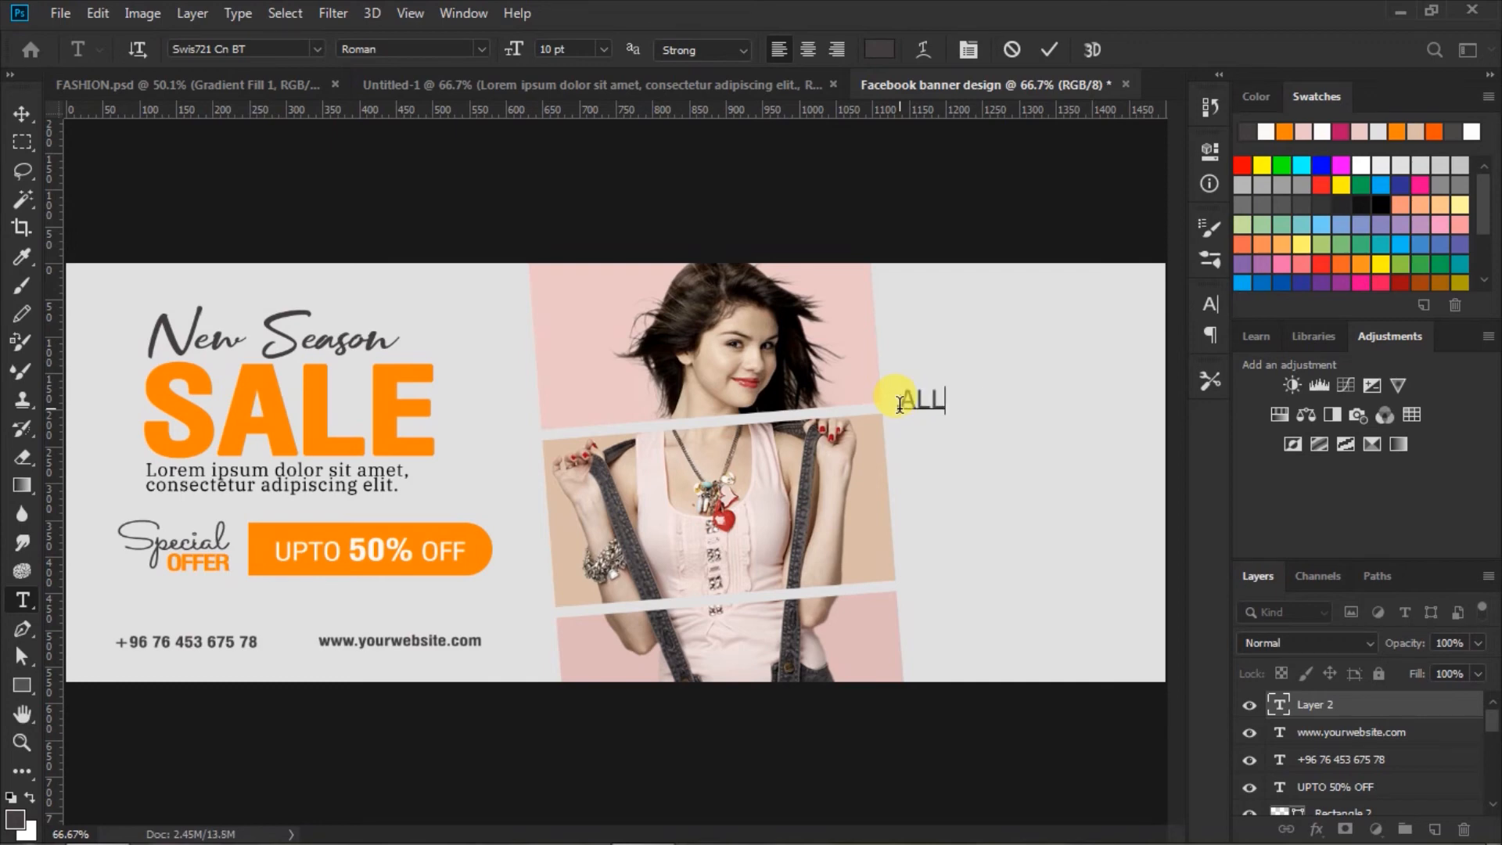
pyautogui.write(' NEW ')
pyautogui.write('LO')
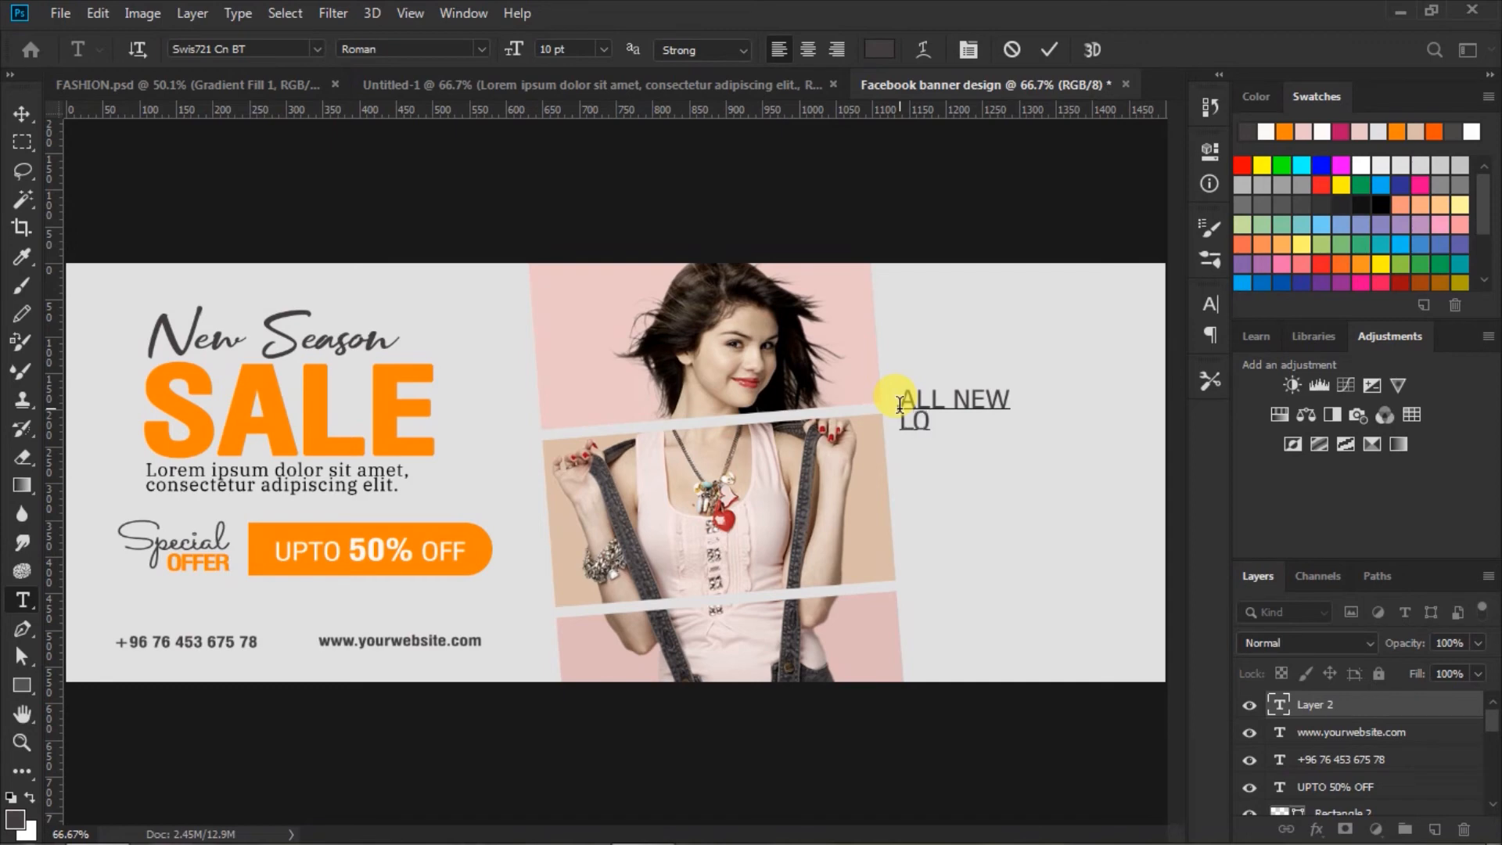
pyautogui.write('OKS')
pyautogui.press('Return')
pyautogui.write('BETT')
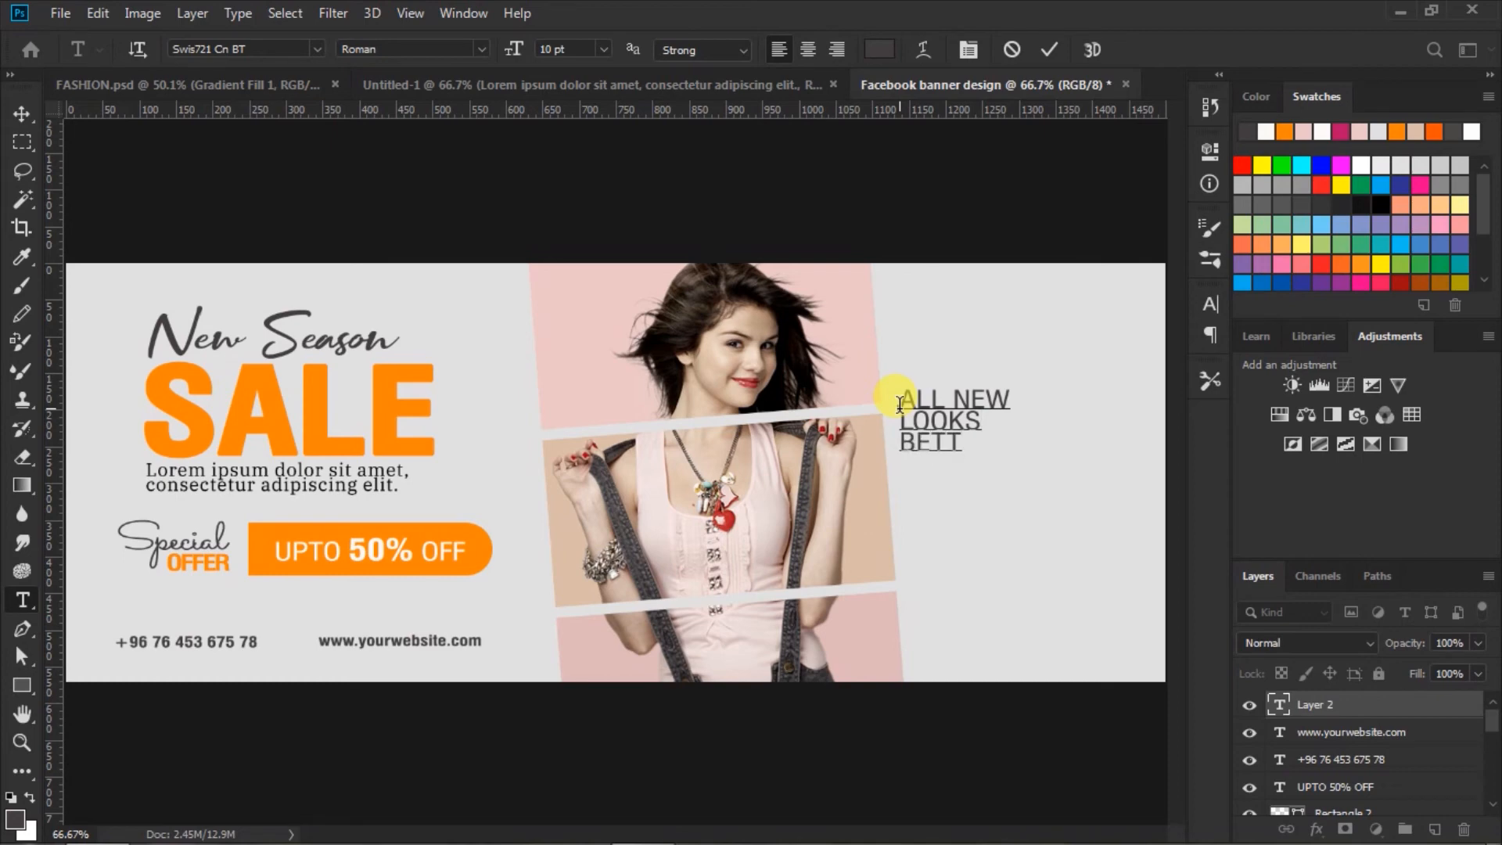
pyautogui.write('ER THEN ')
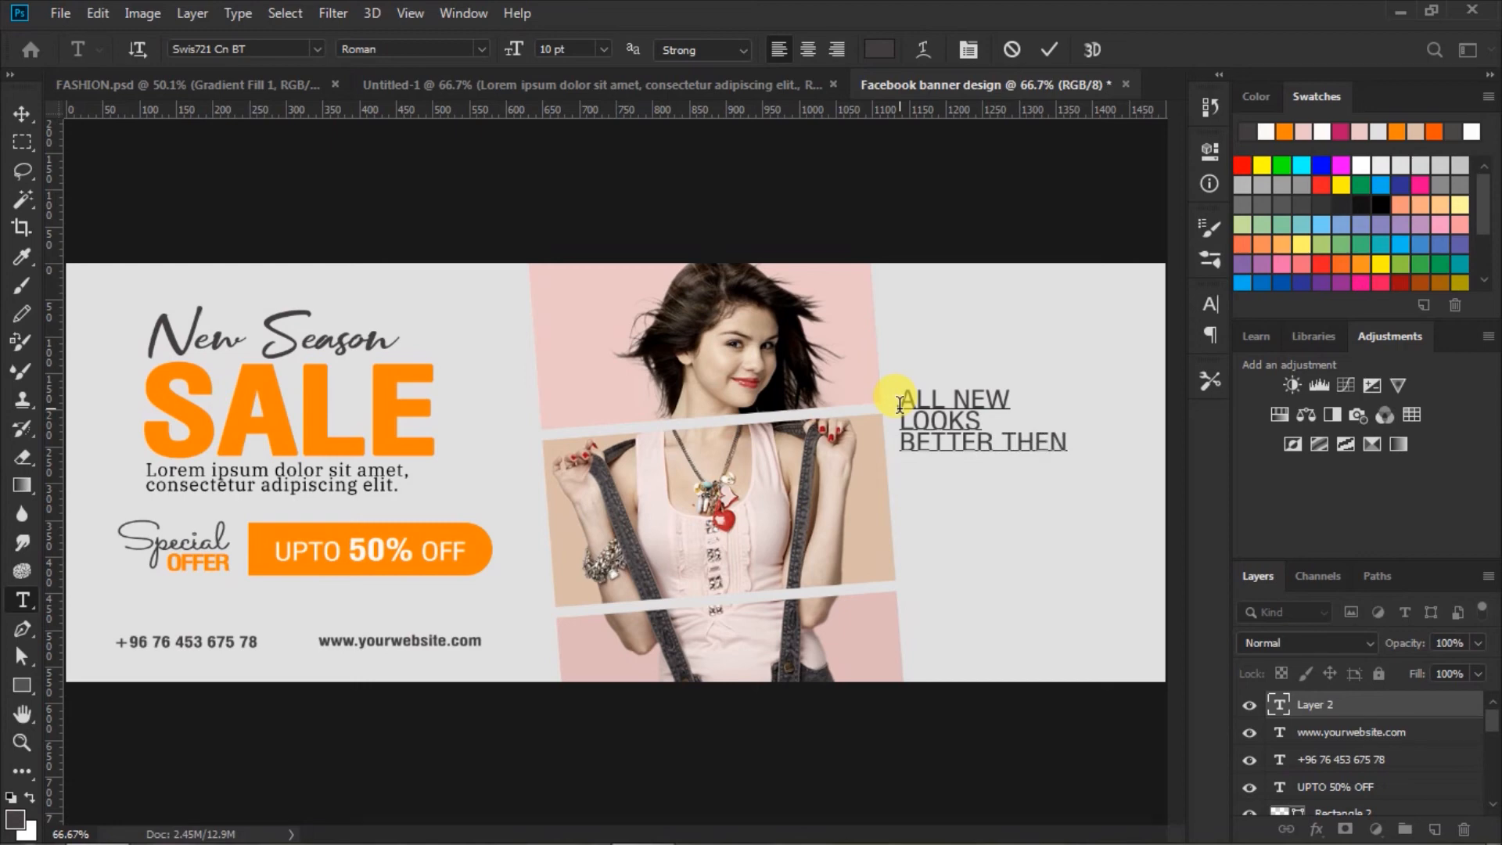
pyautogui.write('EVER STYLE')
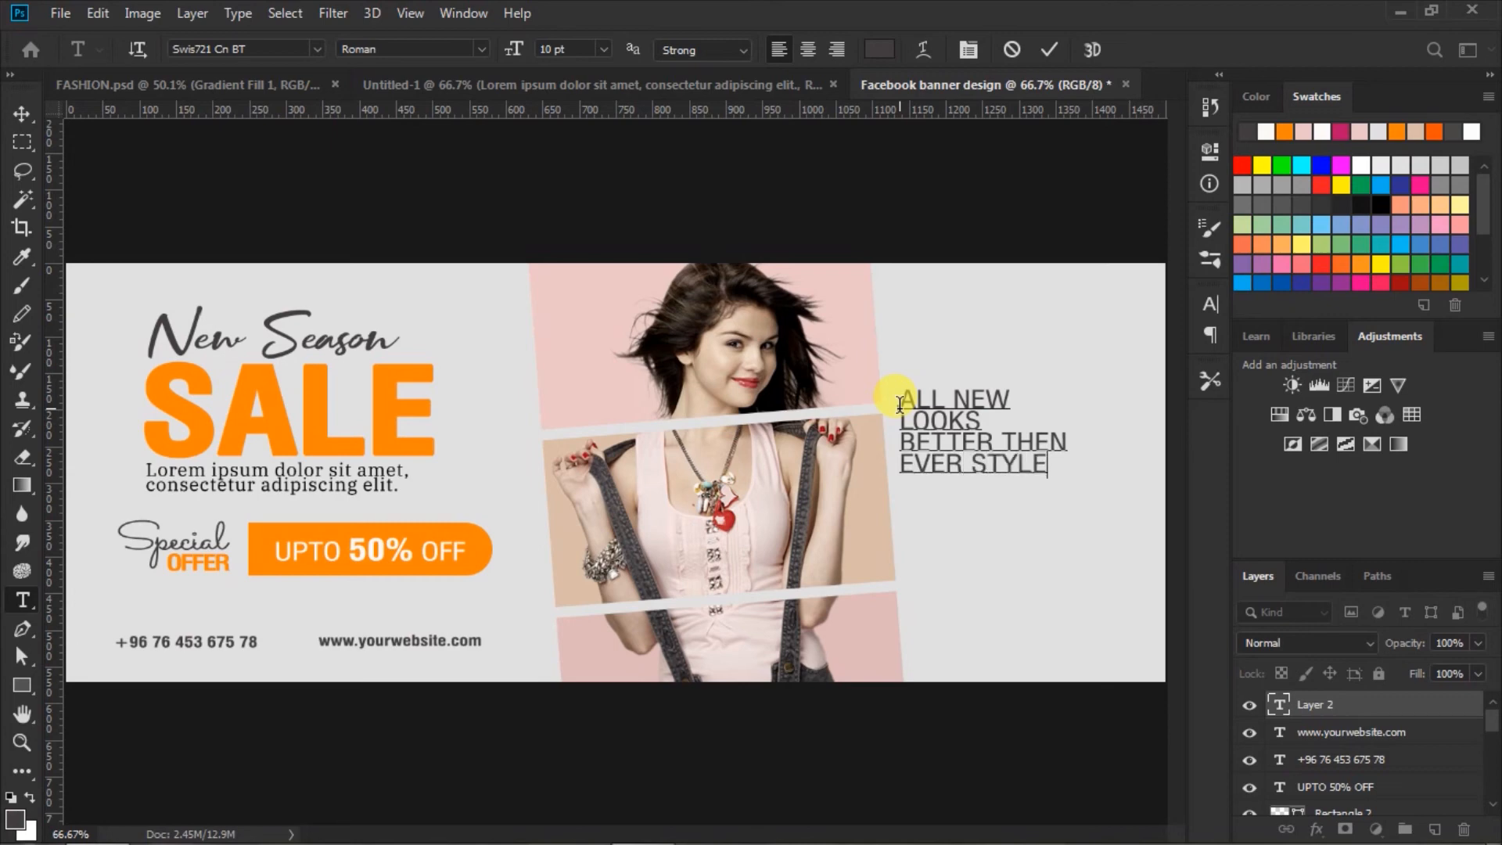
# Make the "BETTER THEN EVER STYLE" lines bold and color them orange ff8400, sampled from the SALE text
pyautogui.moveTo(904, 440); pyautogui.dragTo(1140, 498)
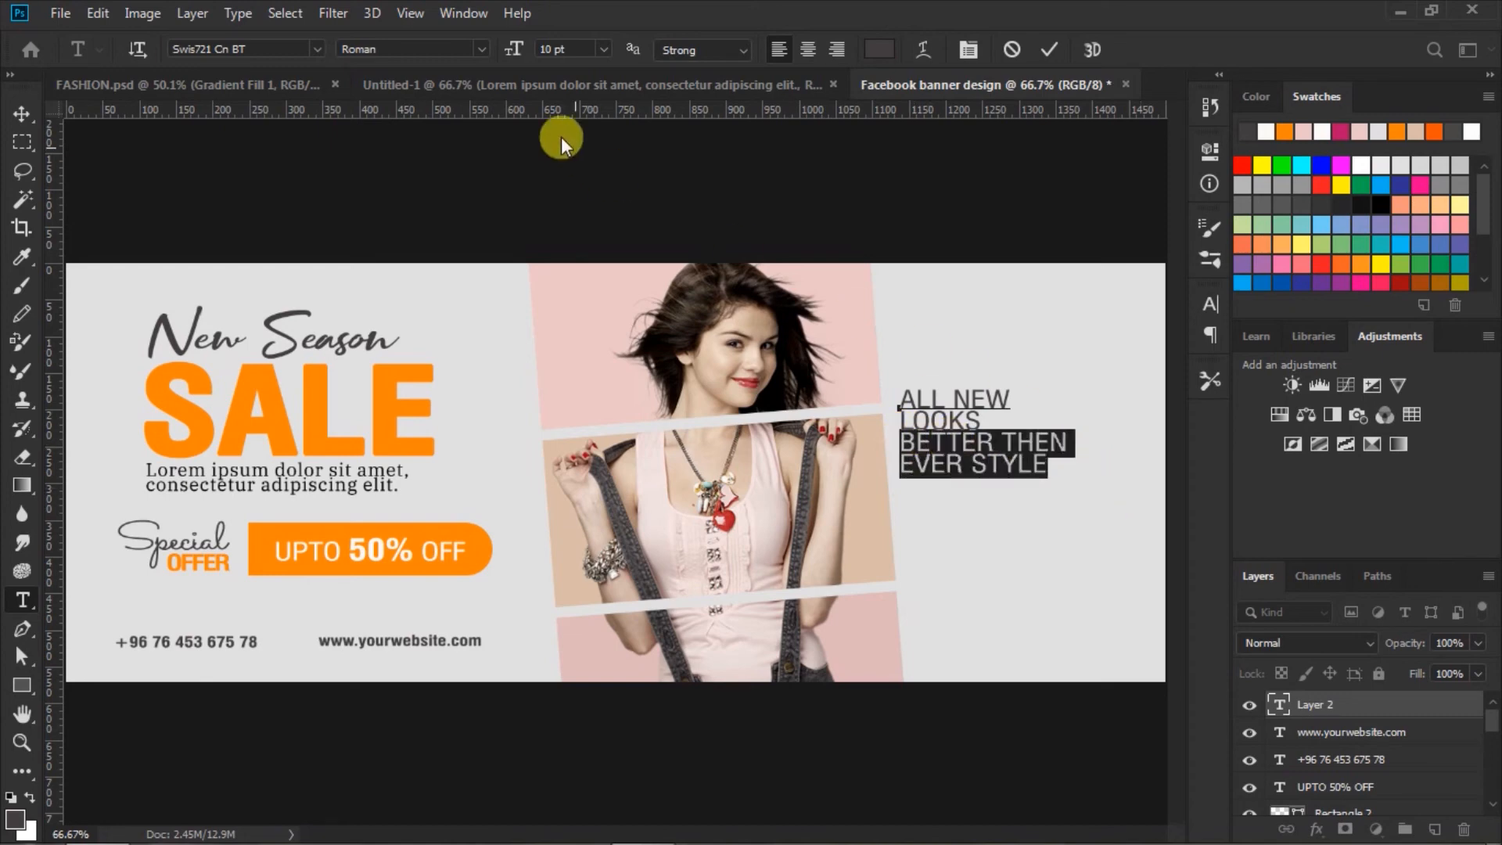
pyautogui.click(479, 49)
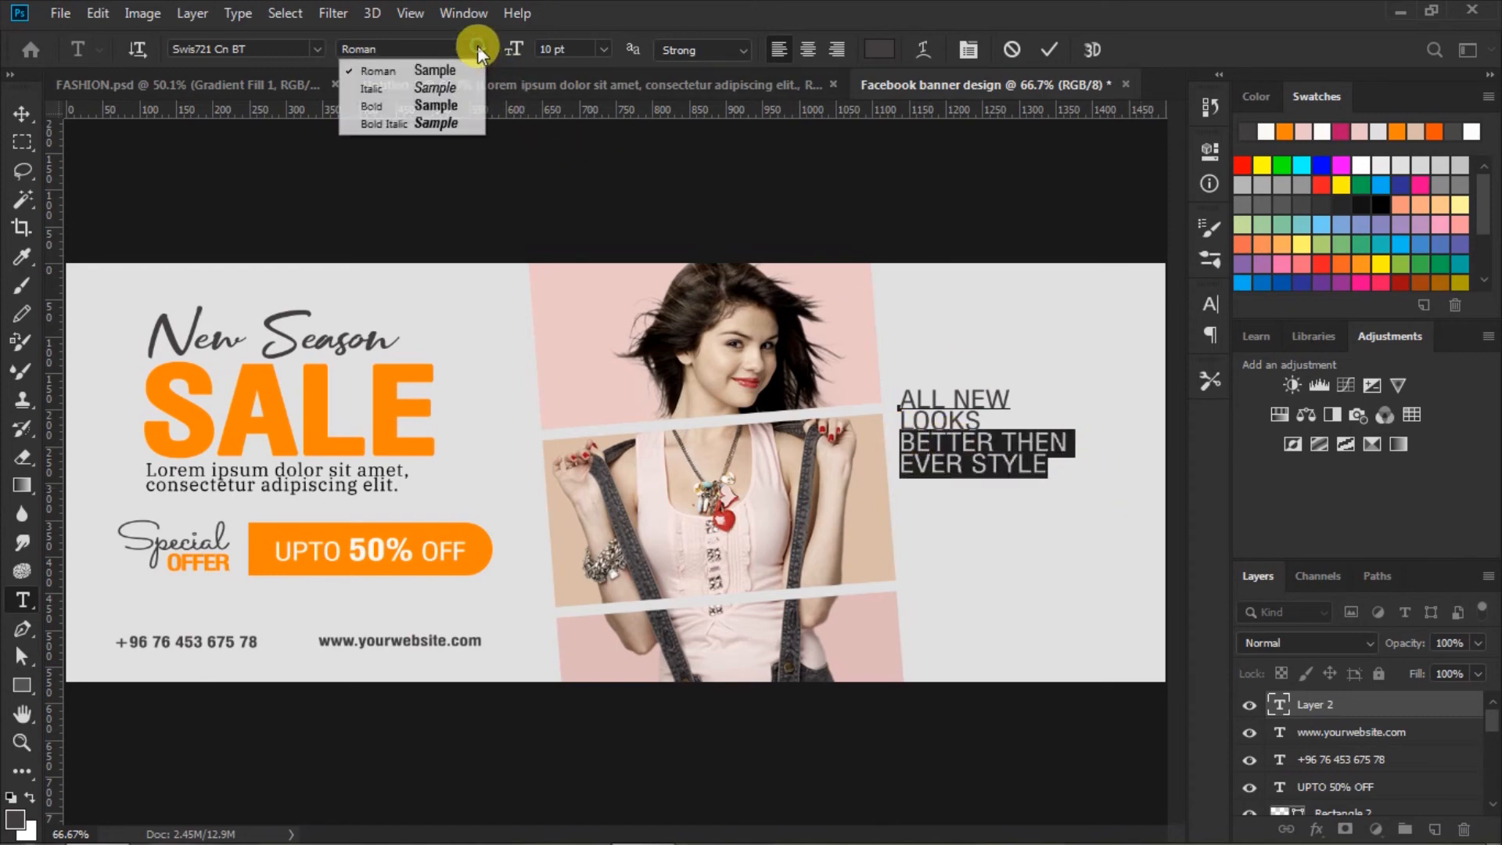
pyautogui.click(435, 106)
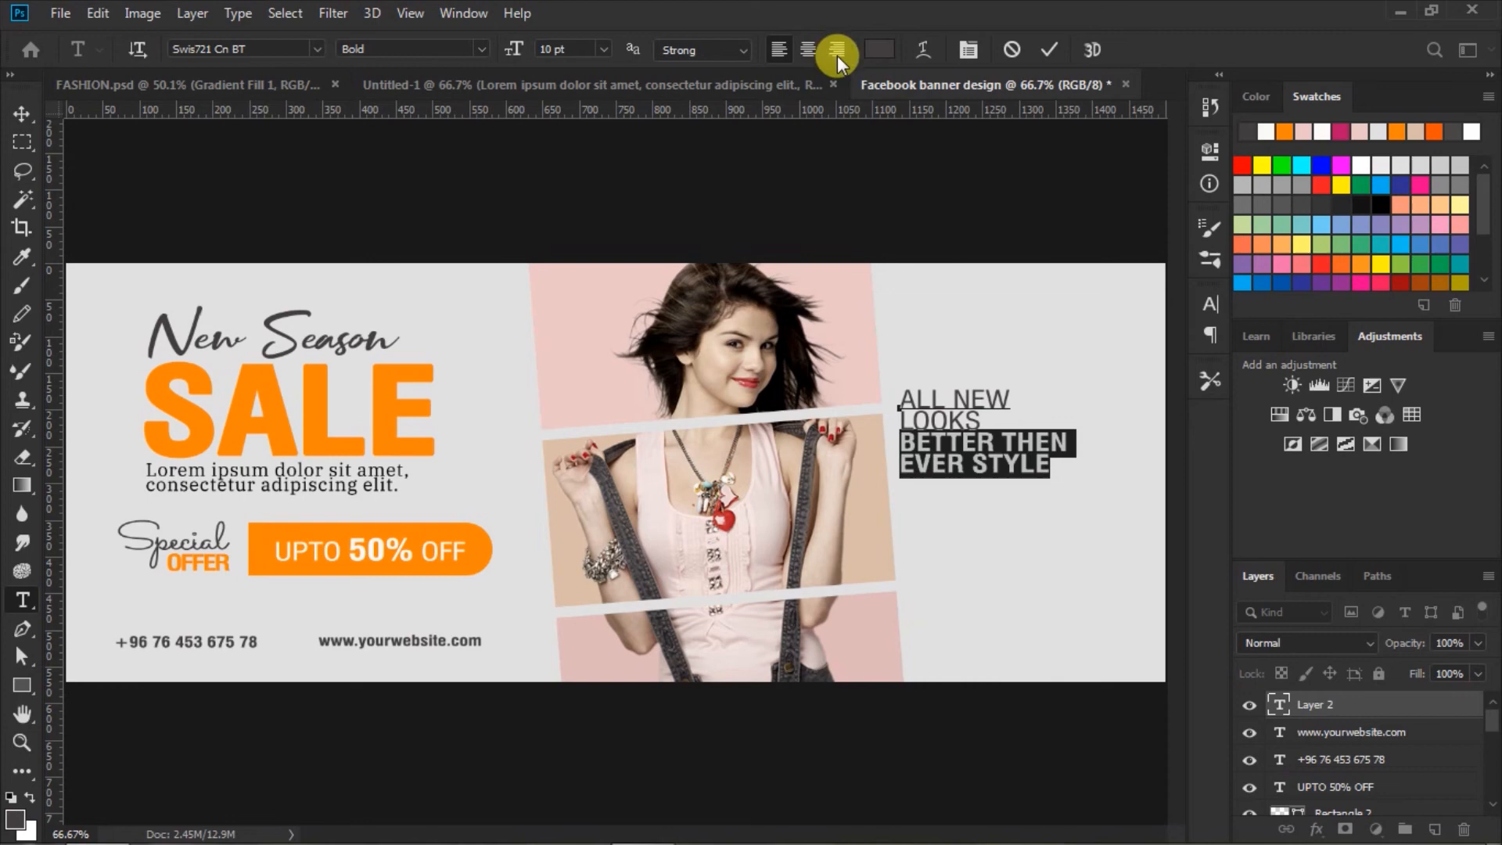
pyautogui.click(878, 48)
pyautogui.click(386, 404)
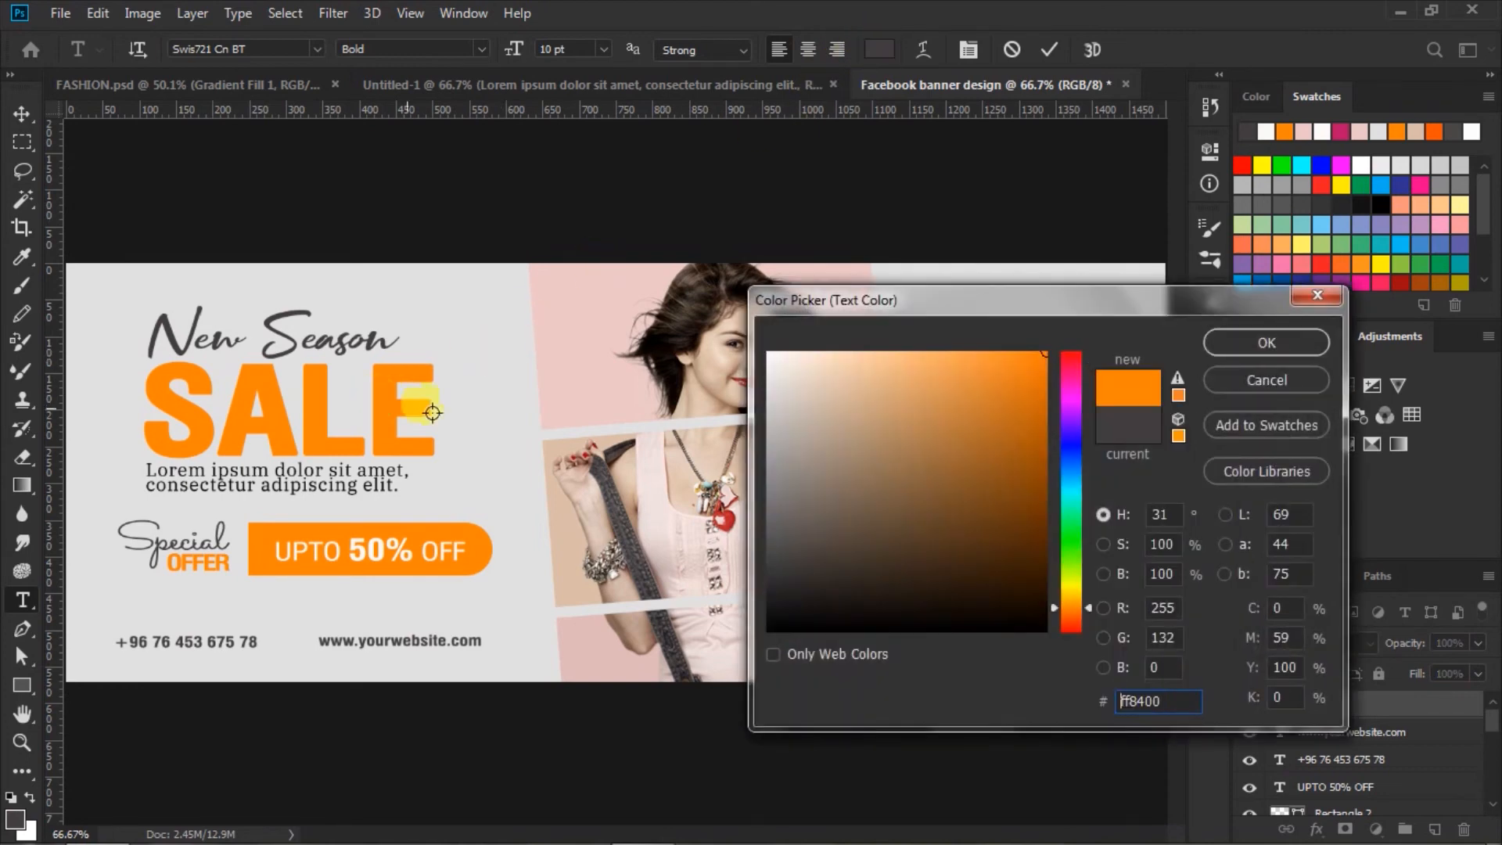
pyautogui.click(1236, 340)
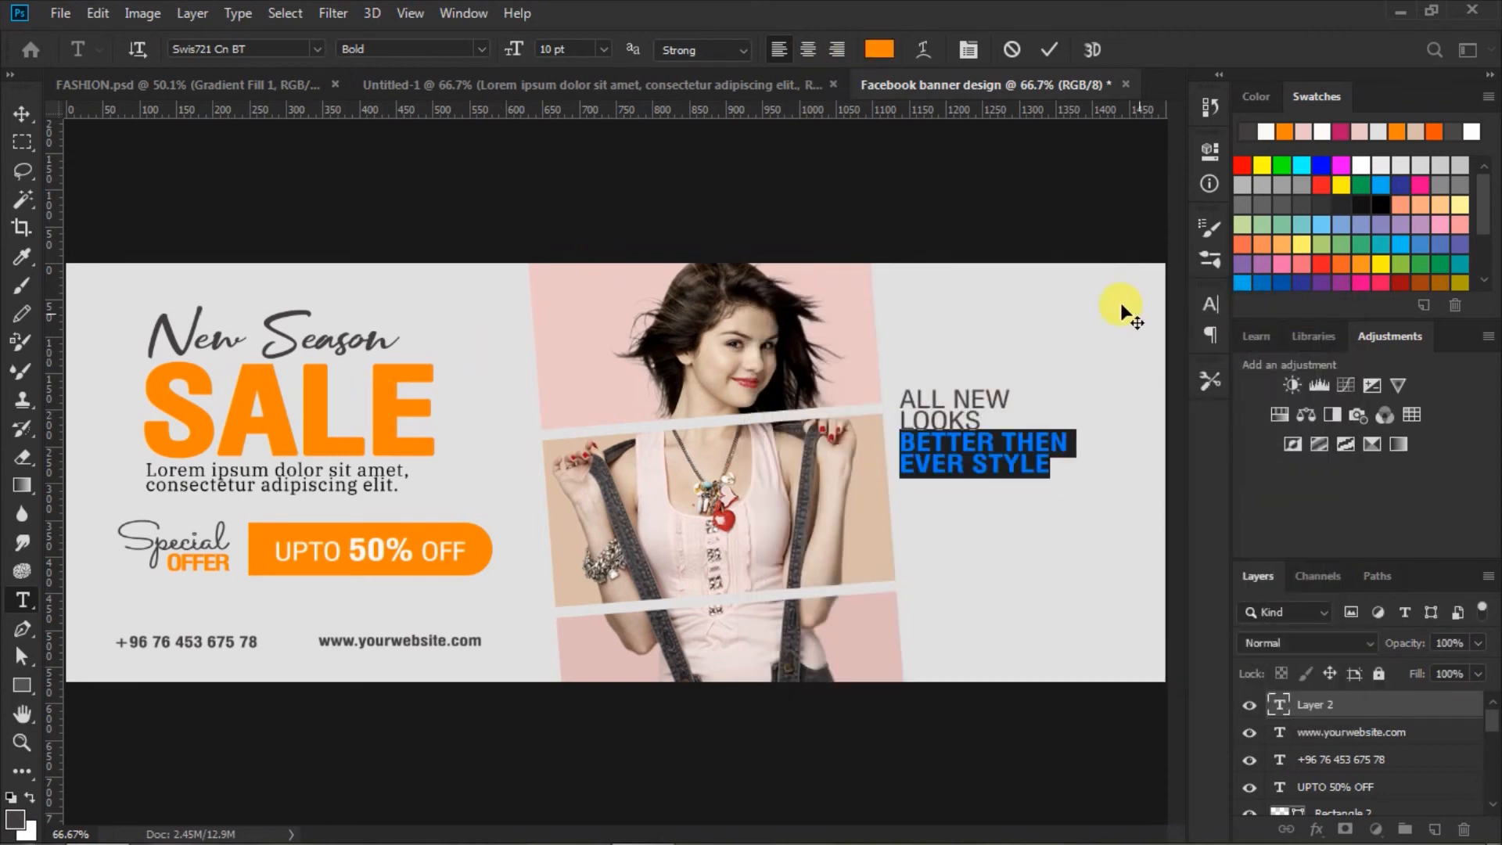
pyautogui.click(1051, 49)
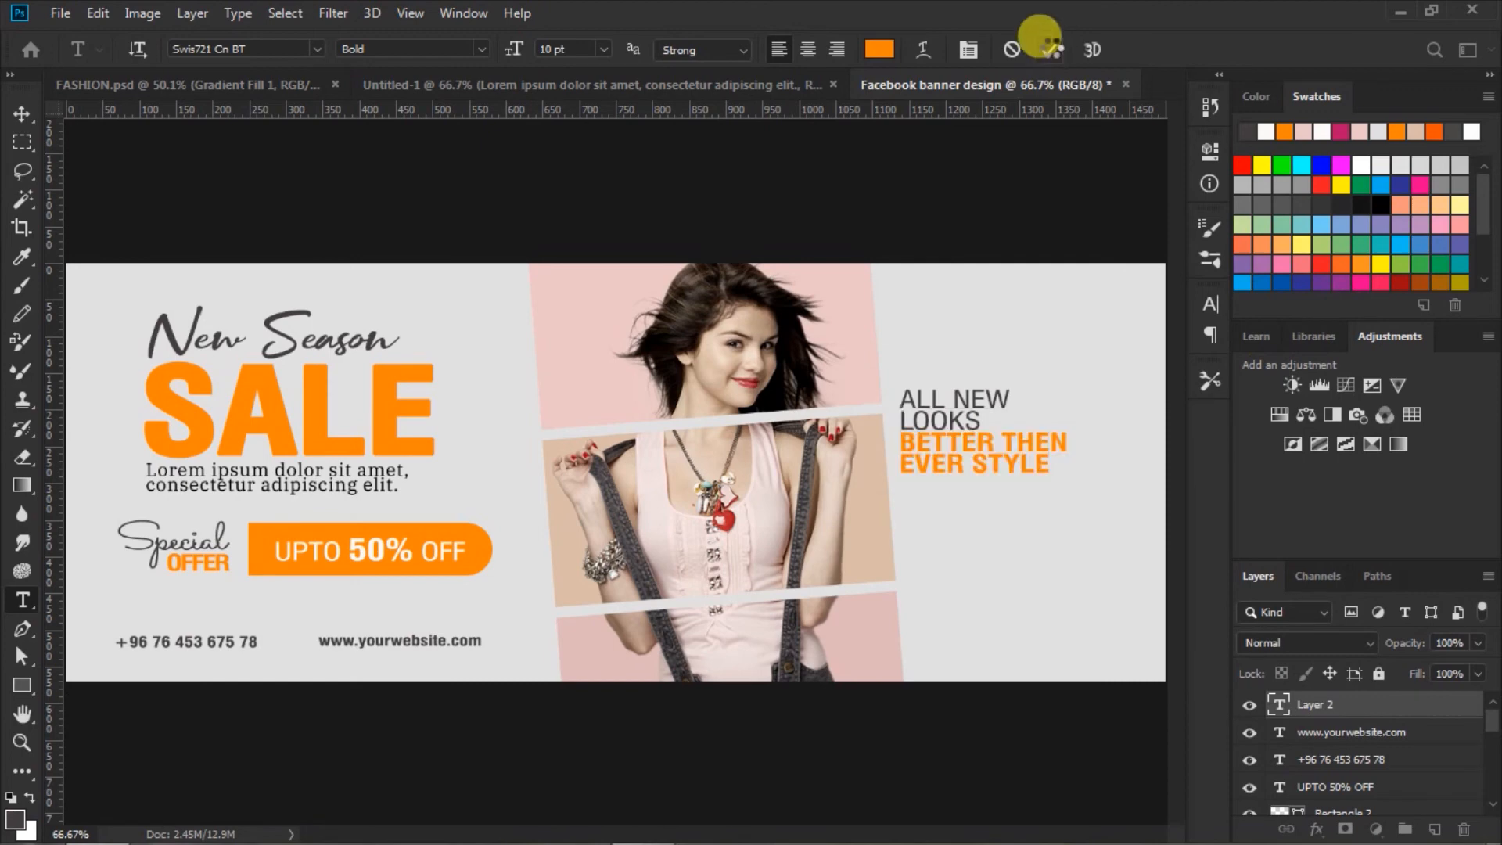
# Move the "ALL NEW LOOKS BETTER THEN EVER STYLE" text about 13 px right and 15 px down
pyautogui.click(17, 116)
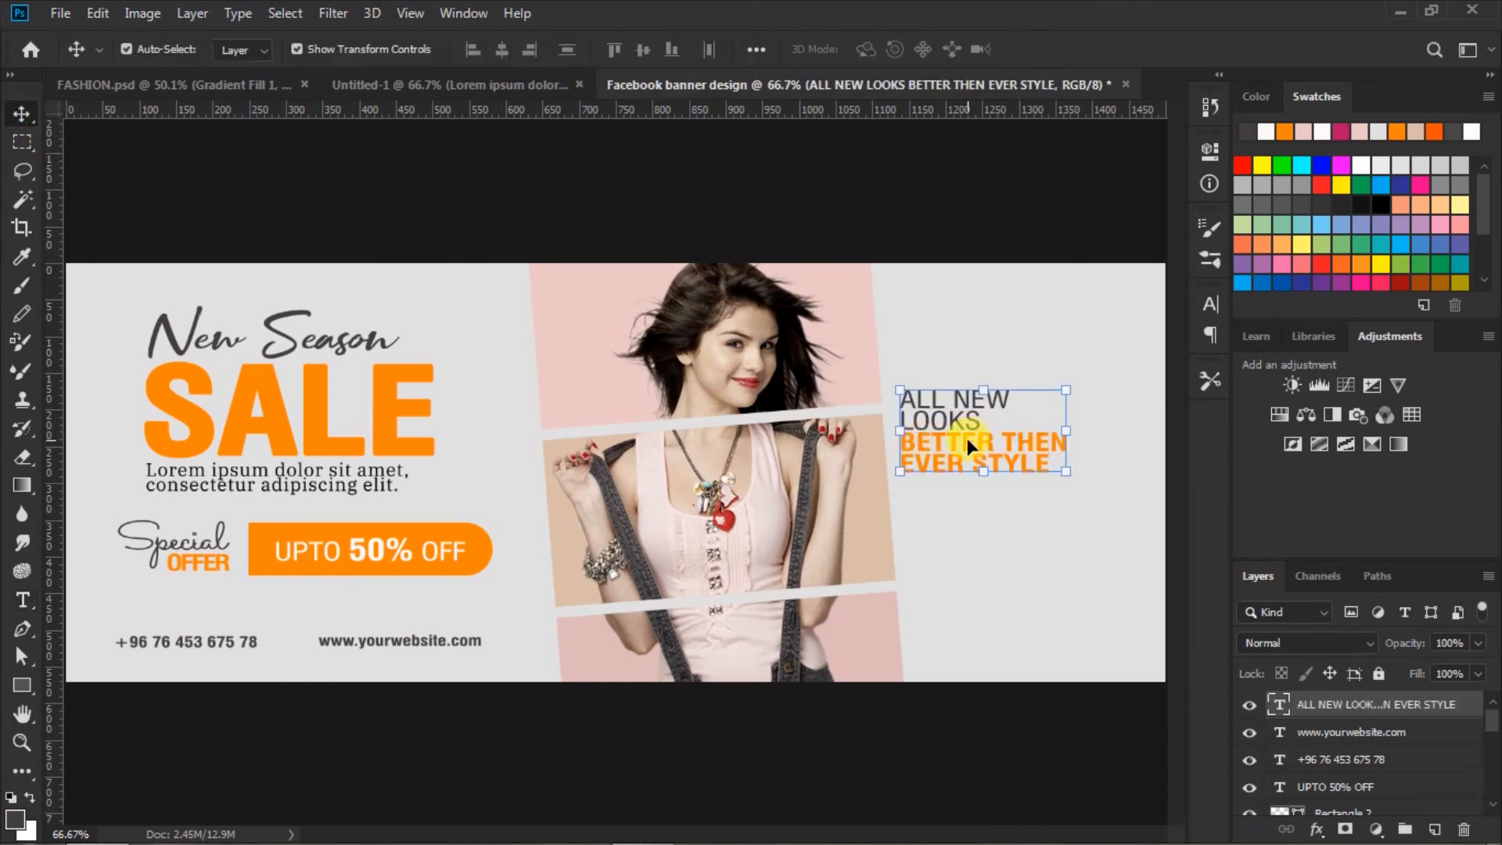
pyautogui.moveTo(968, 442); pyautogui.dragTo(978, 457)
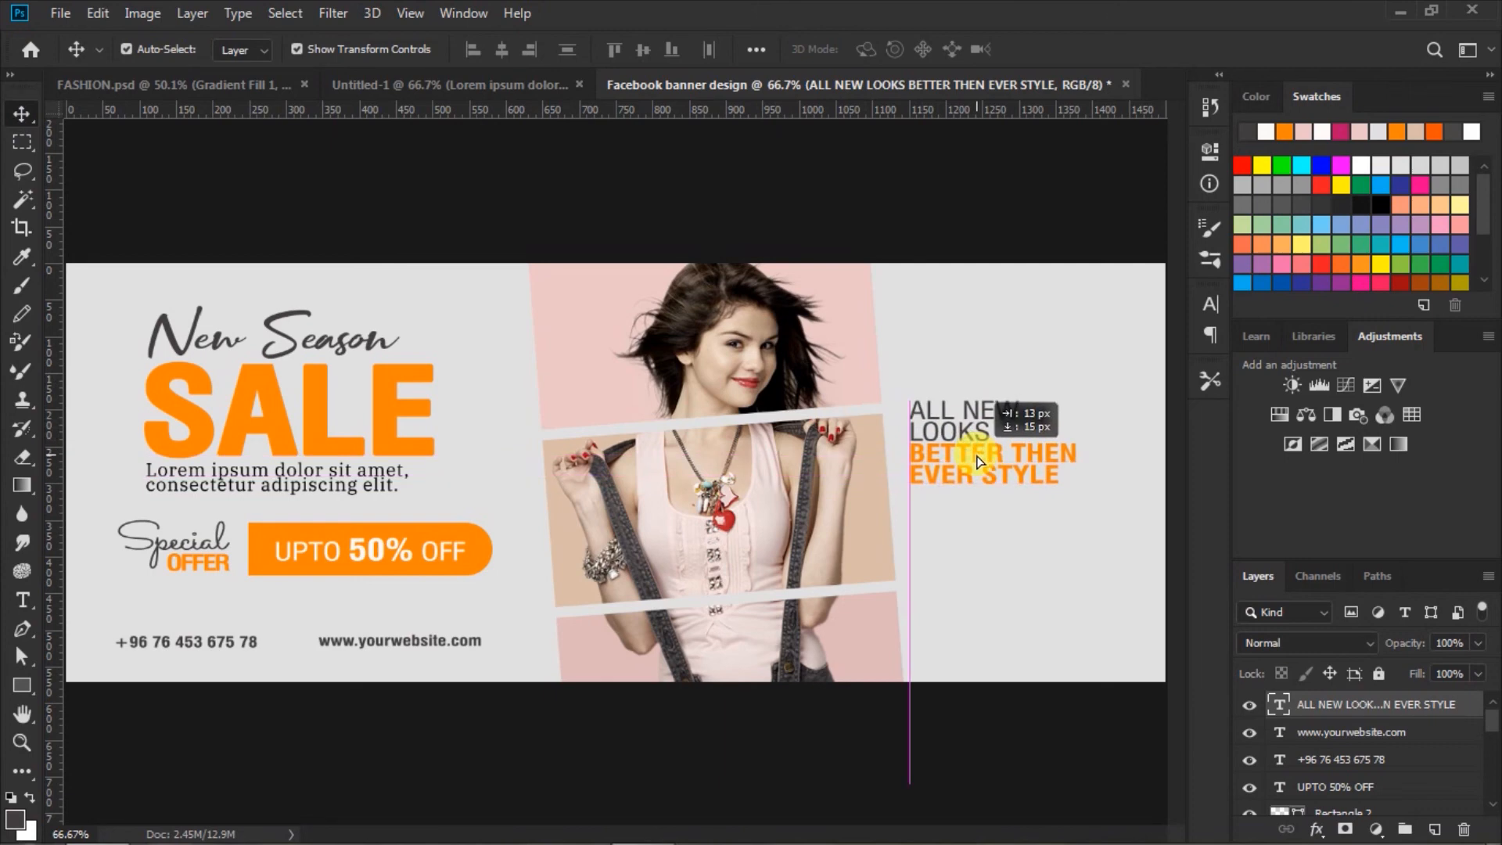
pyautogui.moveTo(976, 455); pyautogui.dragTo(975, 452)
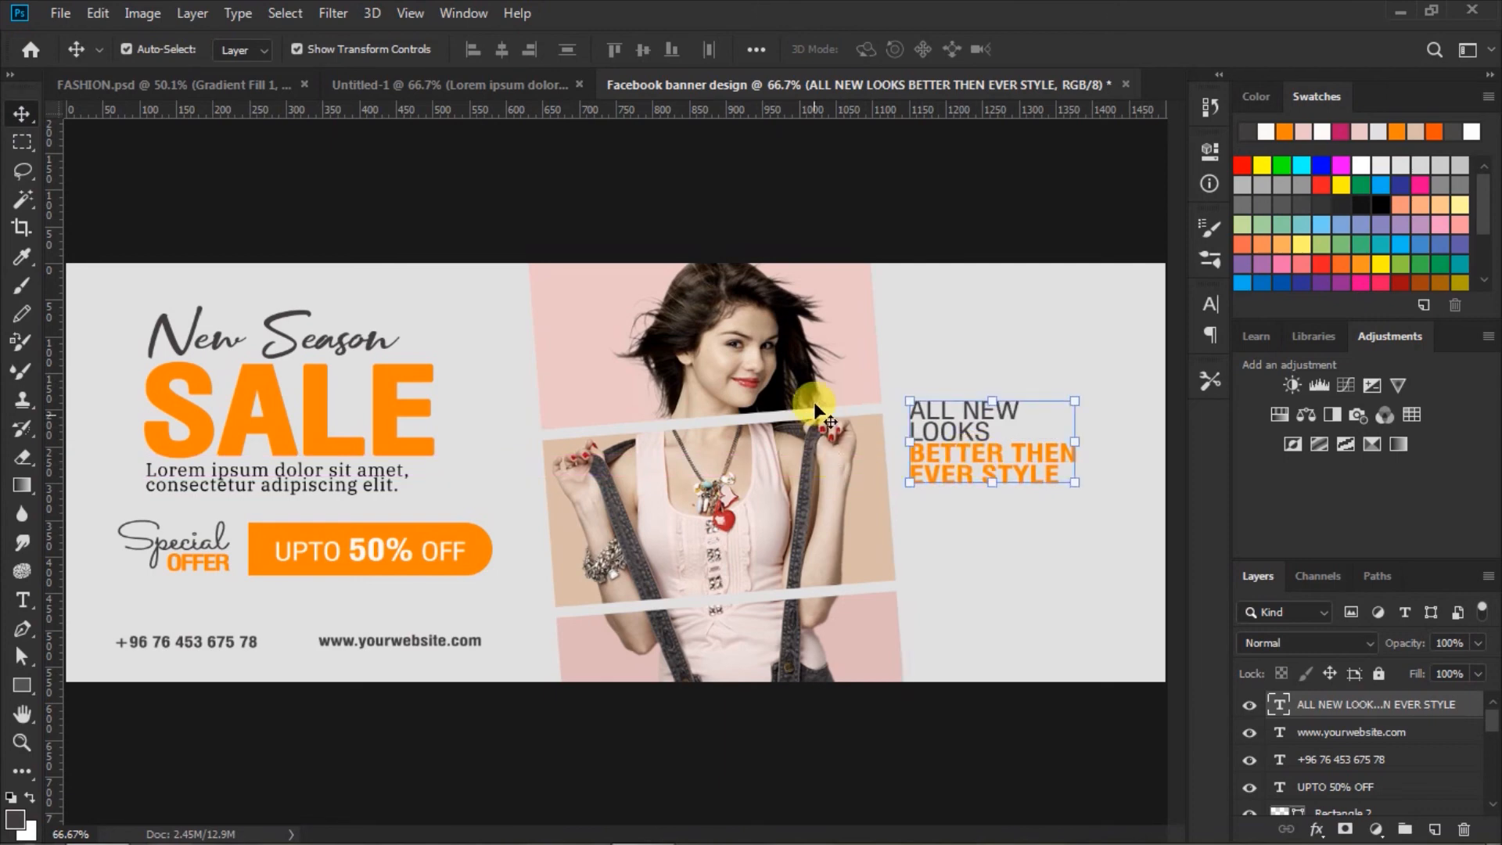
pyautogui.click(909, 192)
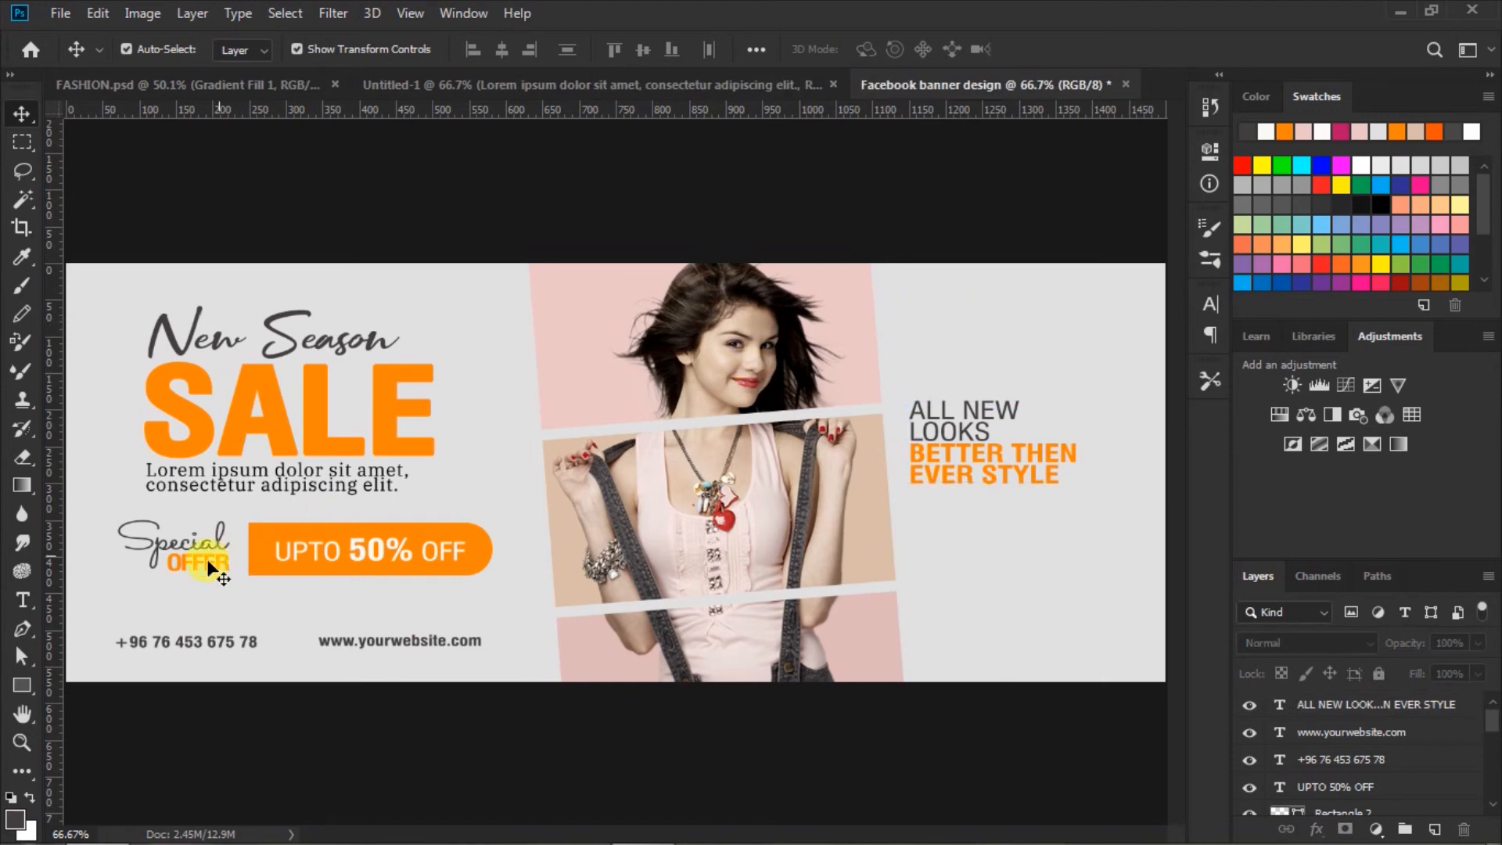
# Add the two-line bold 10 pt dark gray text "FASHION / GALLERY" in the banner's lower right corner
pyautogui.click(22, 596)
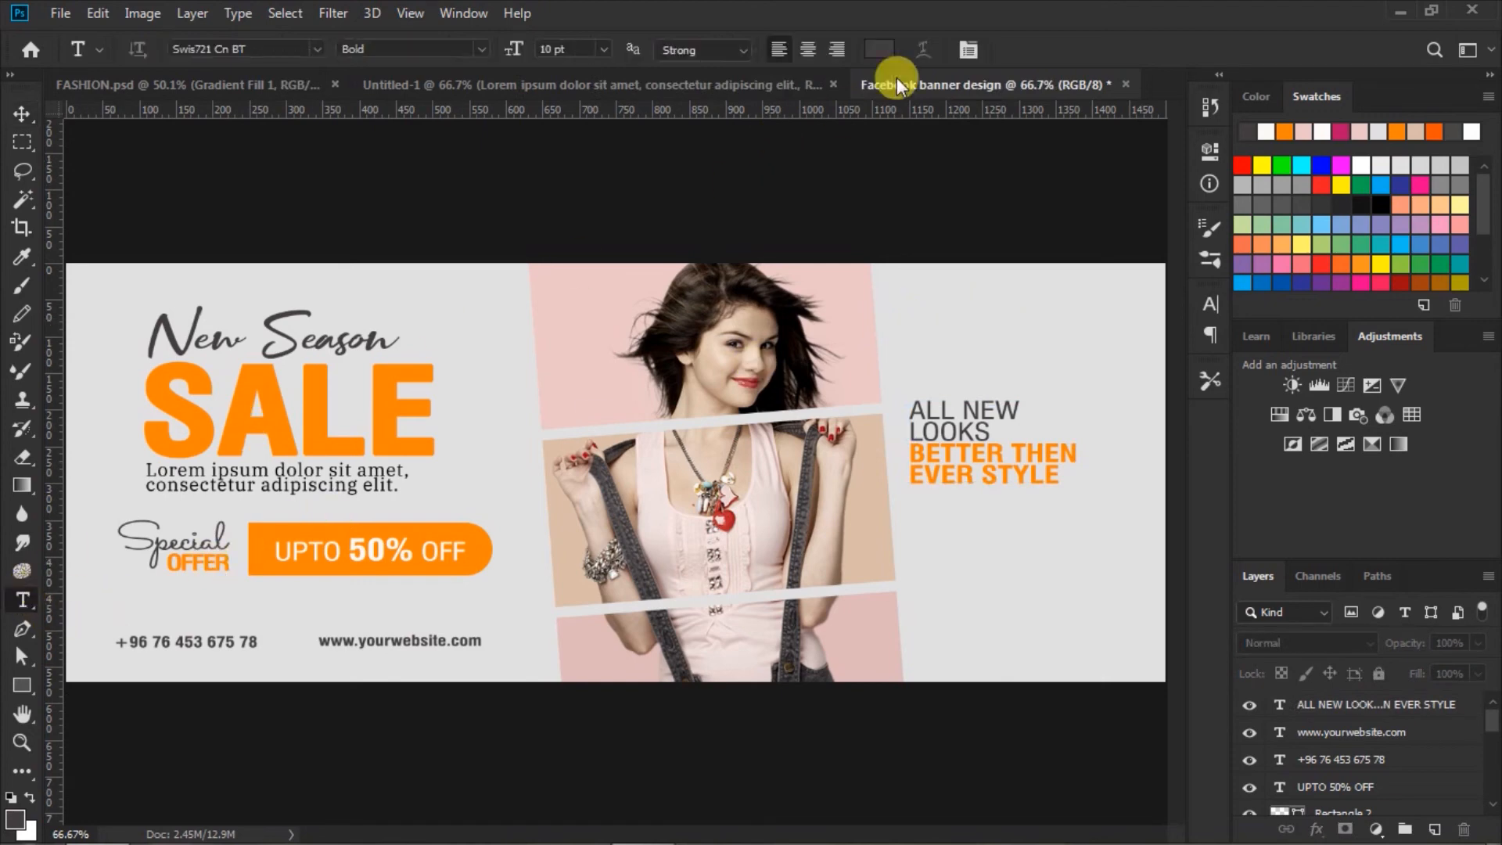
pyautogui.click(1003, 622)
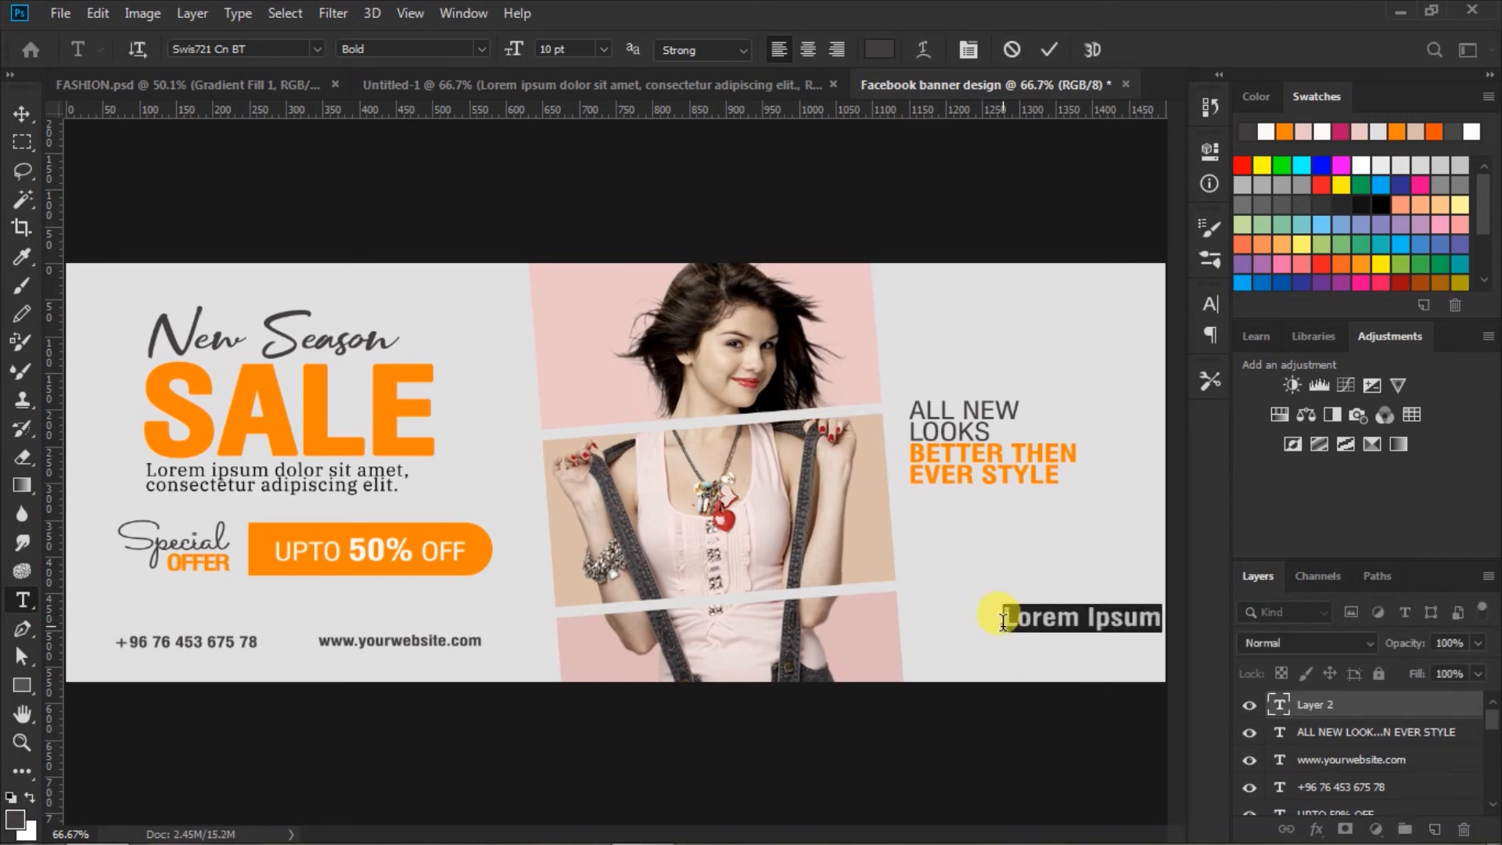
pyautogui.write('E')
pyautogui.write('A')
pyautogui.write('SHIO')
pyautogui.write('N')
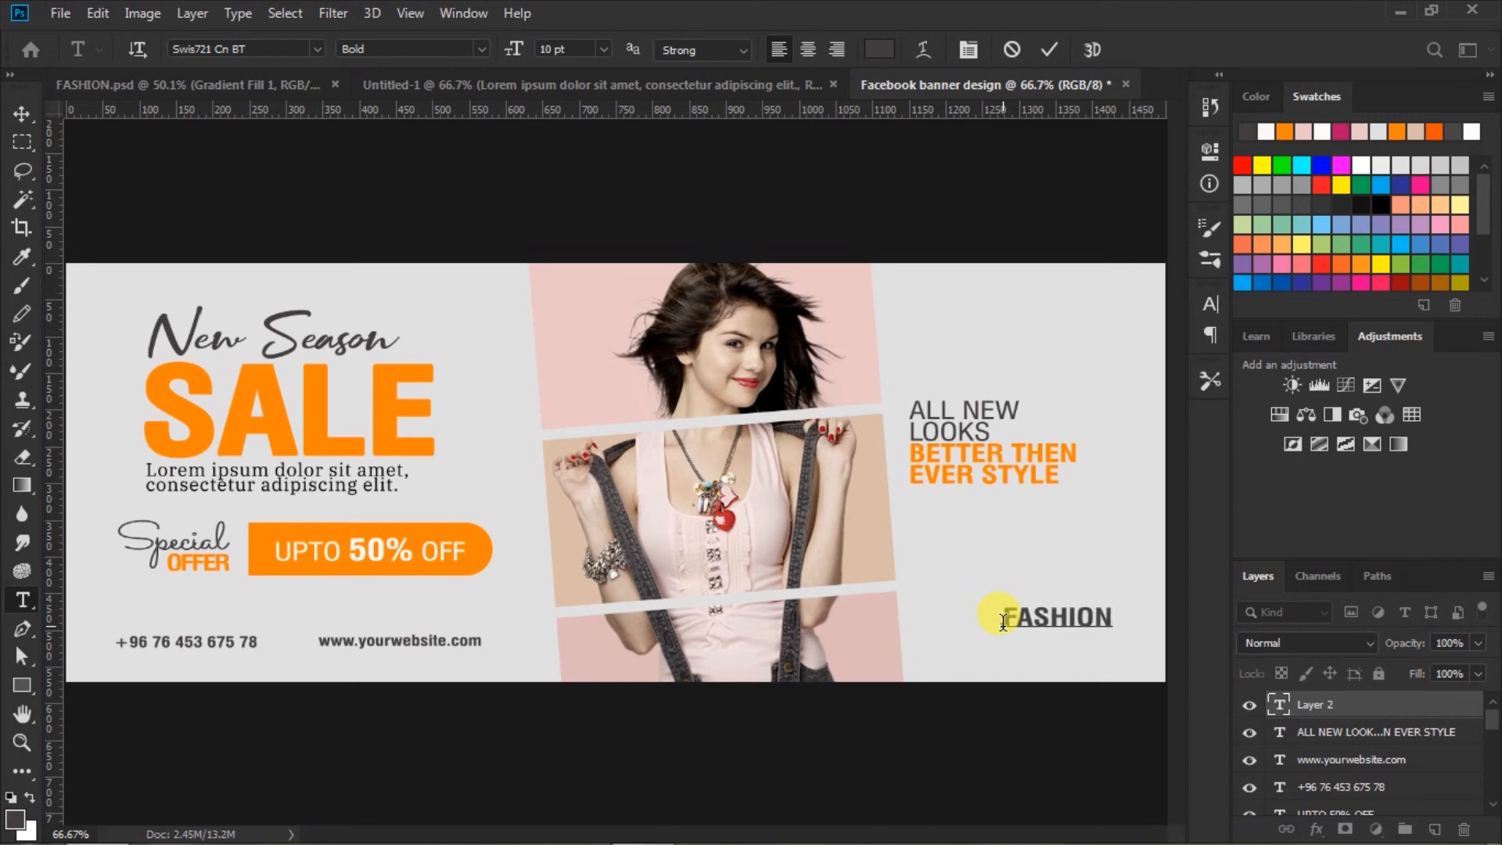
pyautogui.write('GALLERY')
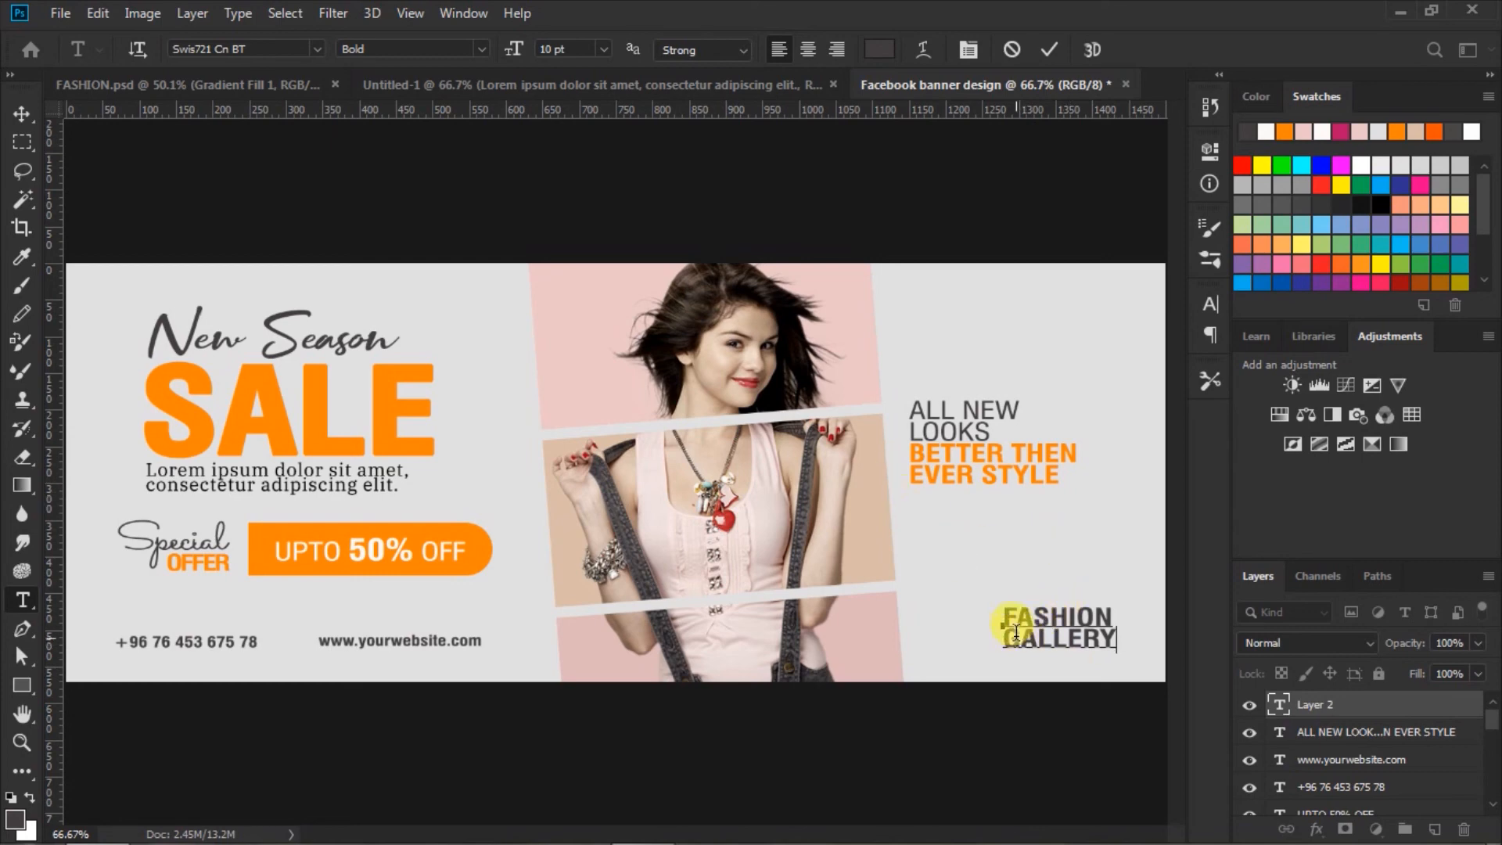
pyautogui.click(1051, 52)
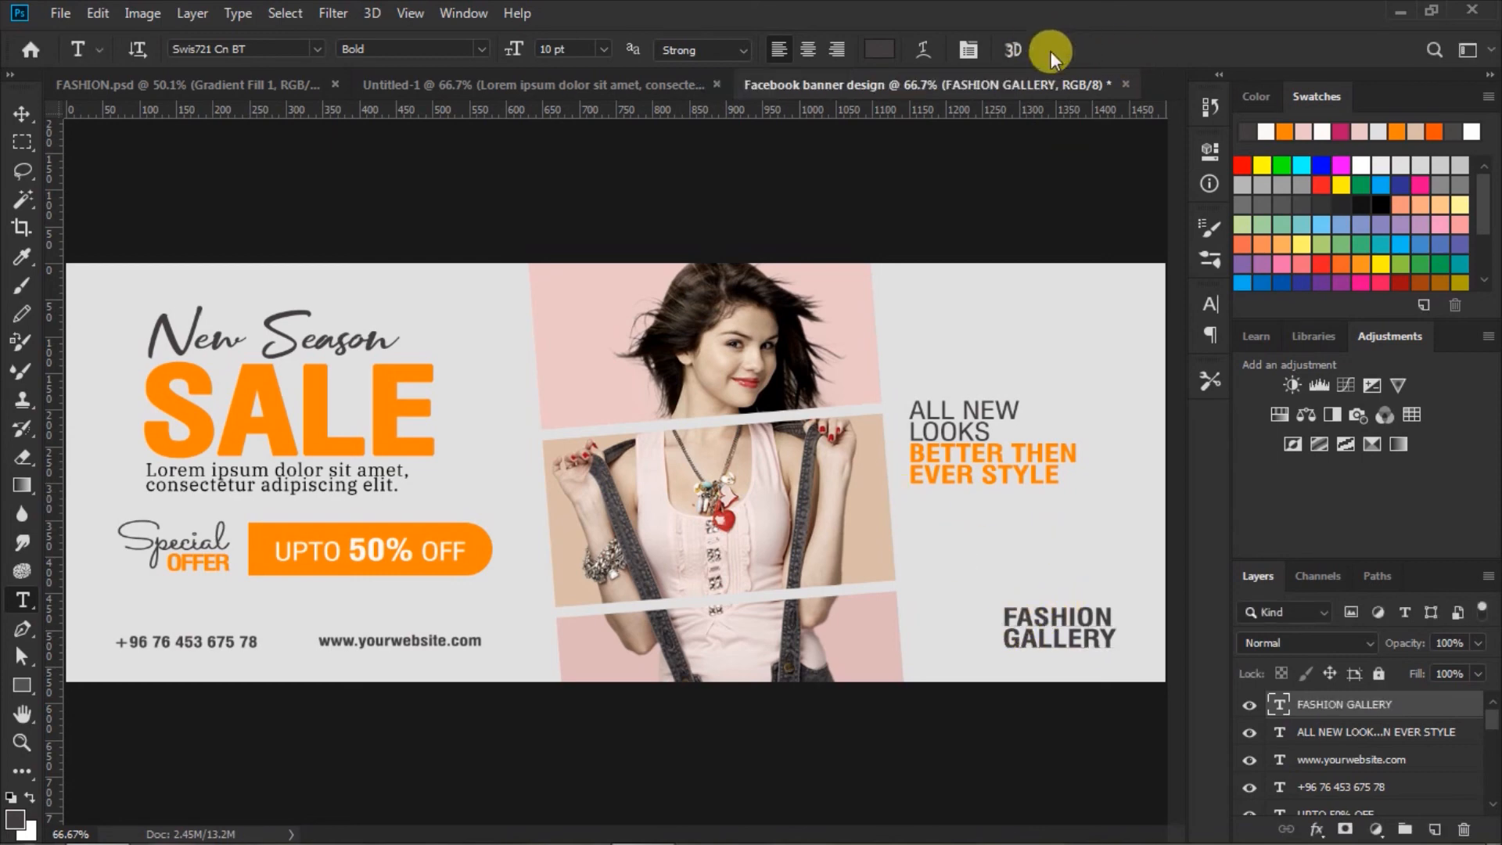
# Nudge the "FASHION GALLERY" text slightly down and left
pyautogui.click(24, 115)
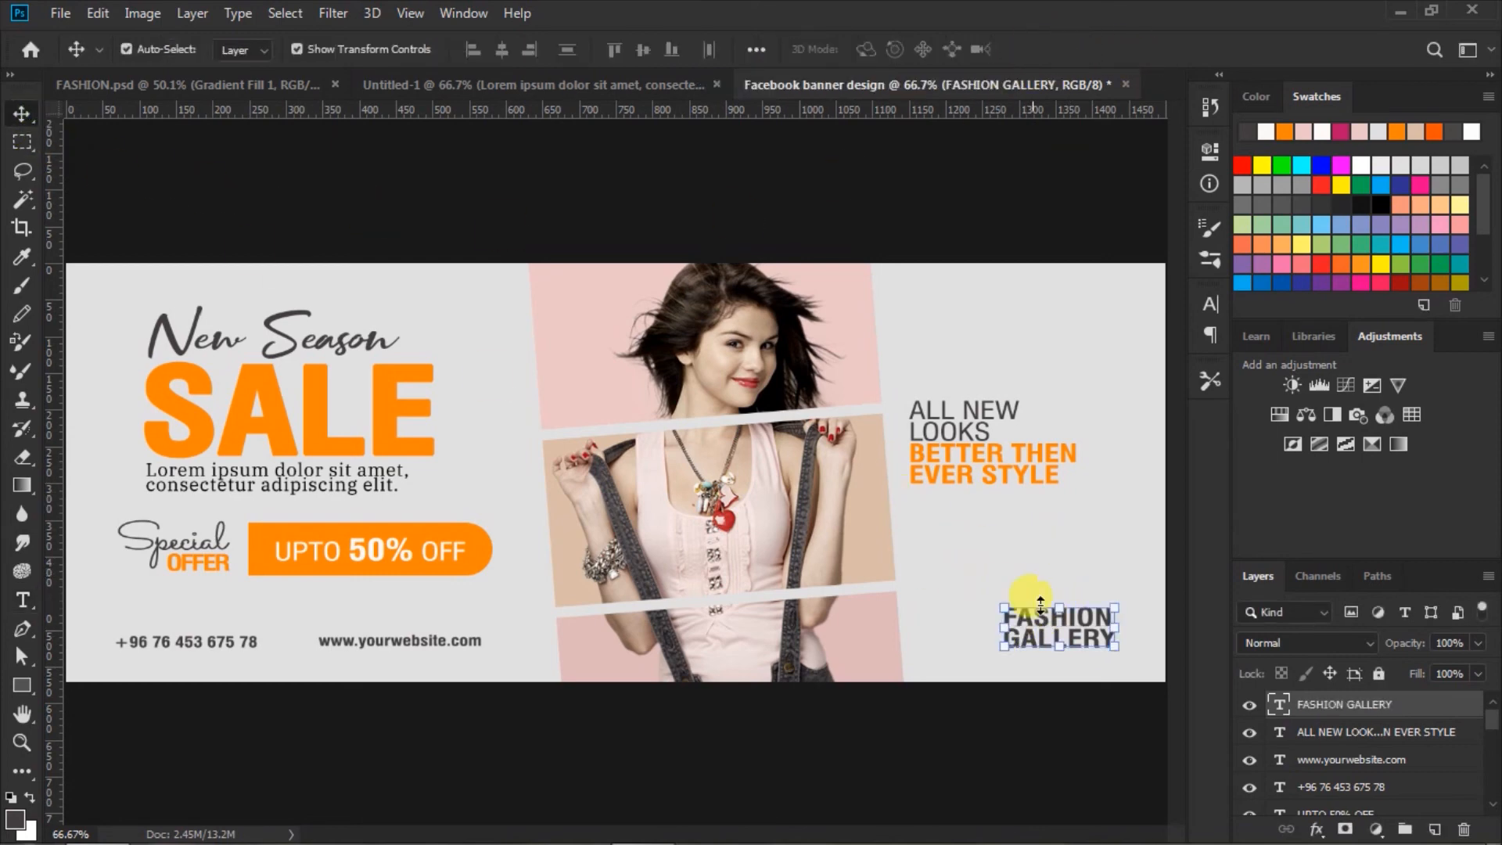
pyautogui.moveTo(1092, 625)
pyautogui.mouseDown()
pyautogui.moveTo(1063, 631)
pyautogui.moveTo(1070, 642)
pyautogui.moveTo(1072, 622)
pyautogui.moveTo(1092, 628)
pyautogui.mouseUp()
pyautogui.click(1040, 219)
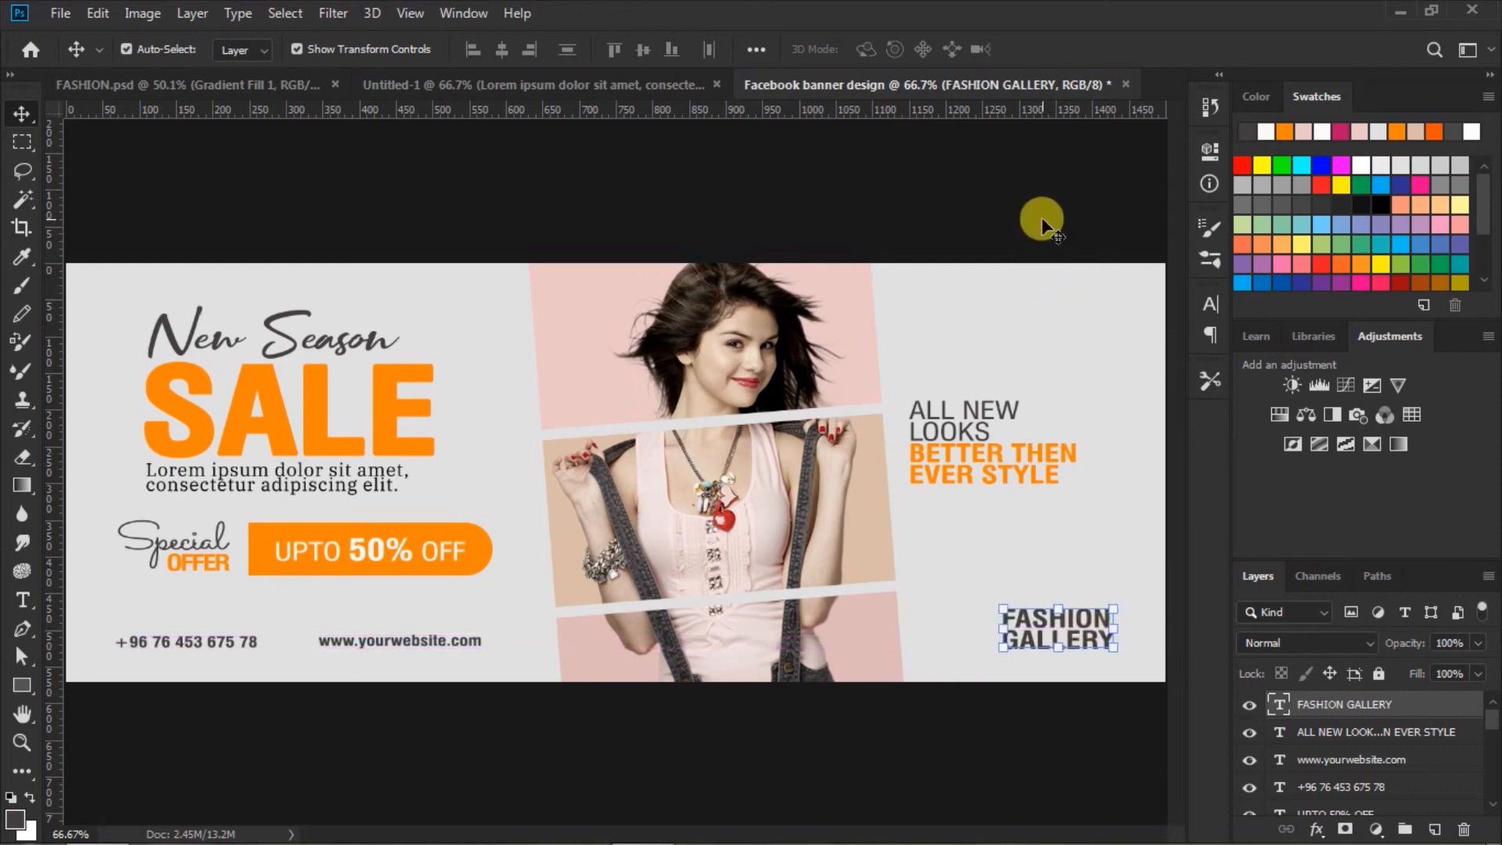
# Move the "ALL NEW LOOKS BETTER THEN EVER STYLE" text further down beside the middle rectangle
pyautogui.click(976, 410)
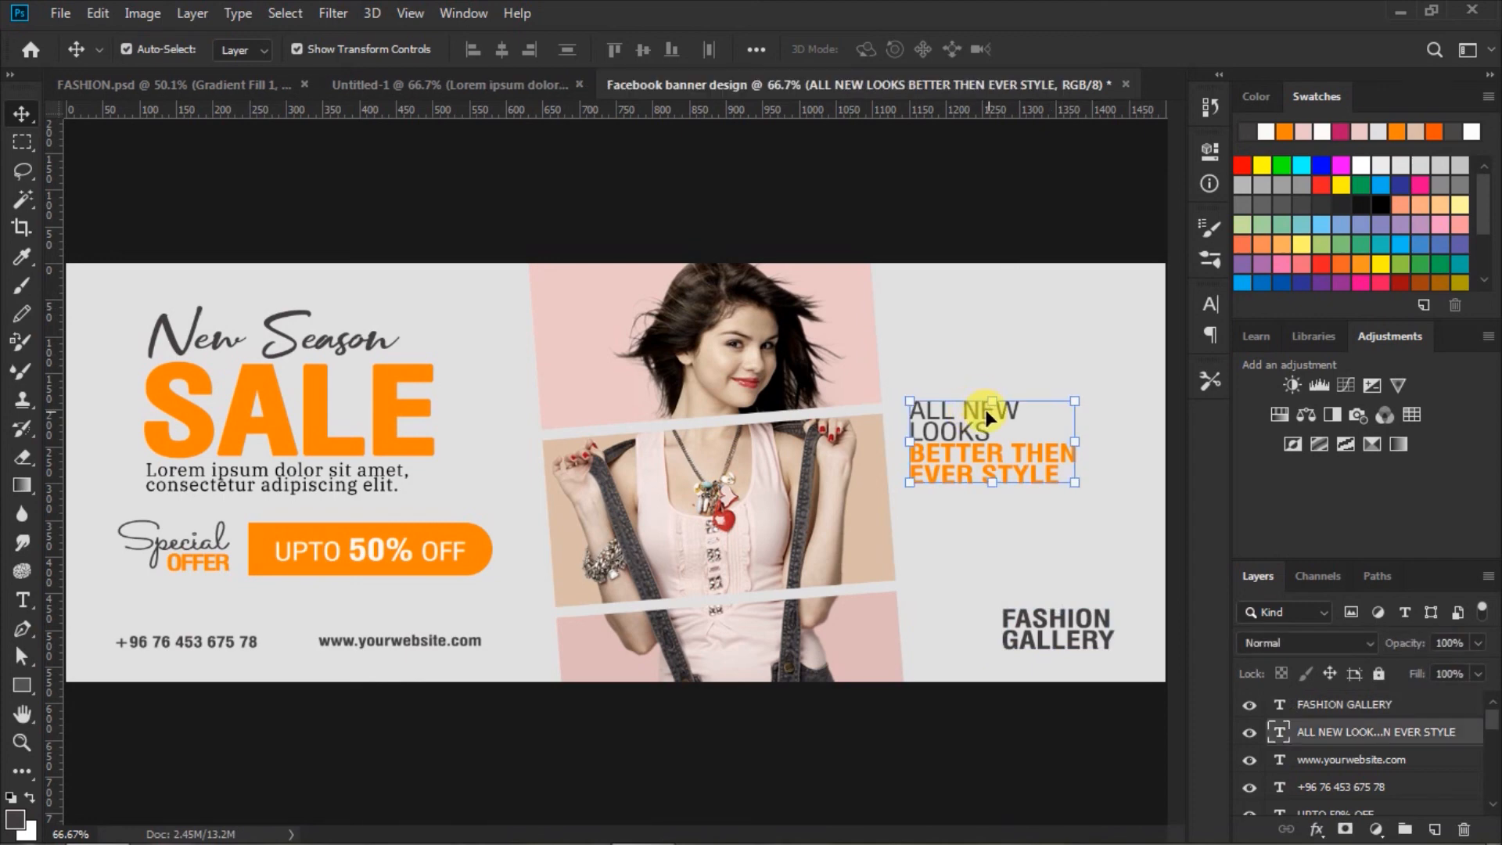
pyautogui.moveTo(983, 410); pyautogui.dragTo(983, 435)
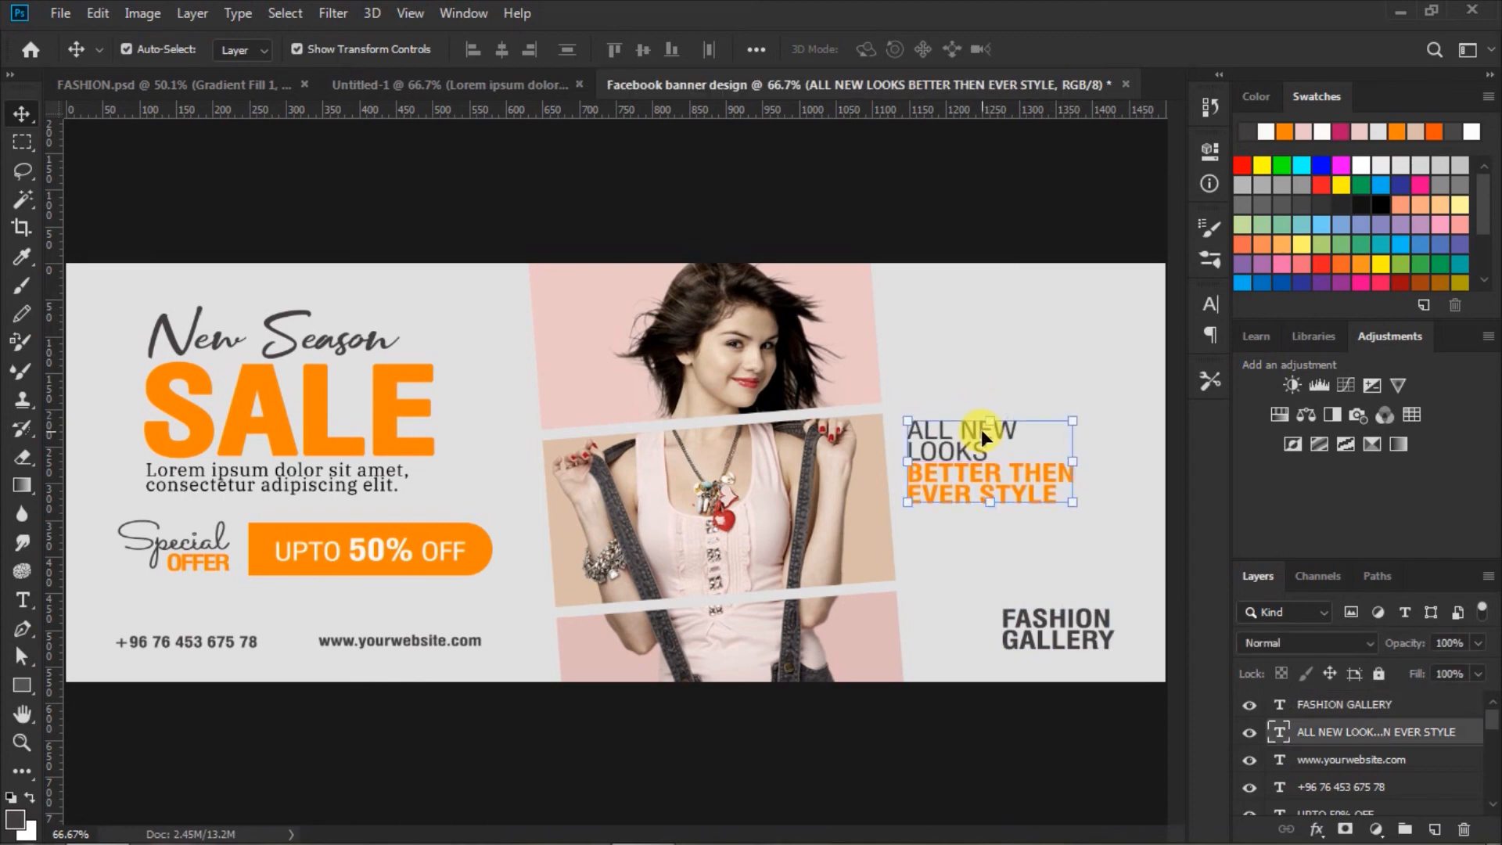
pyautogui.click(1032, 211)
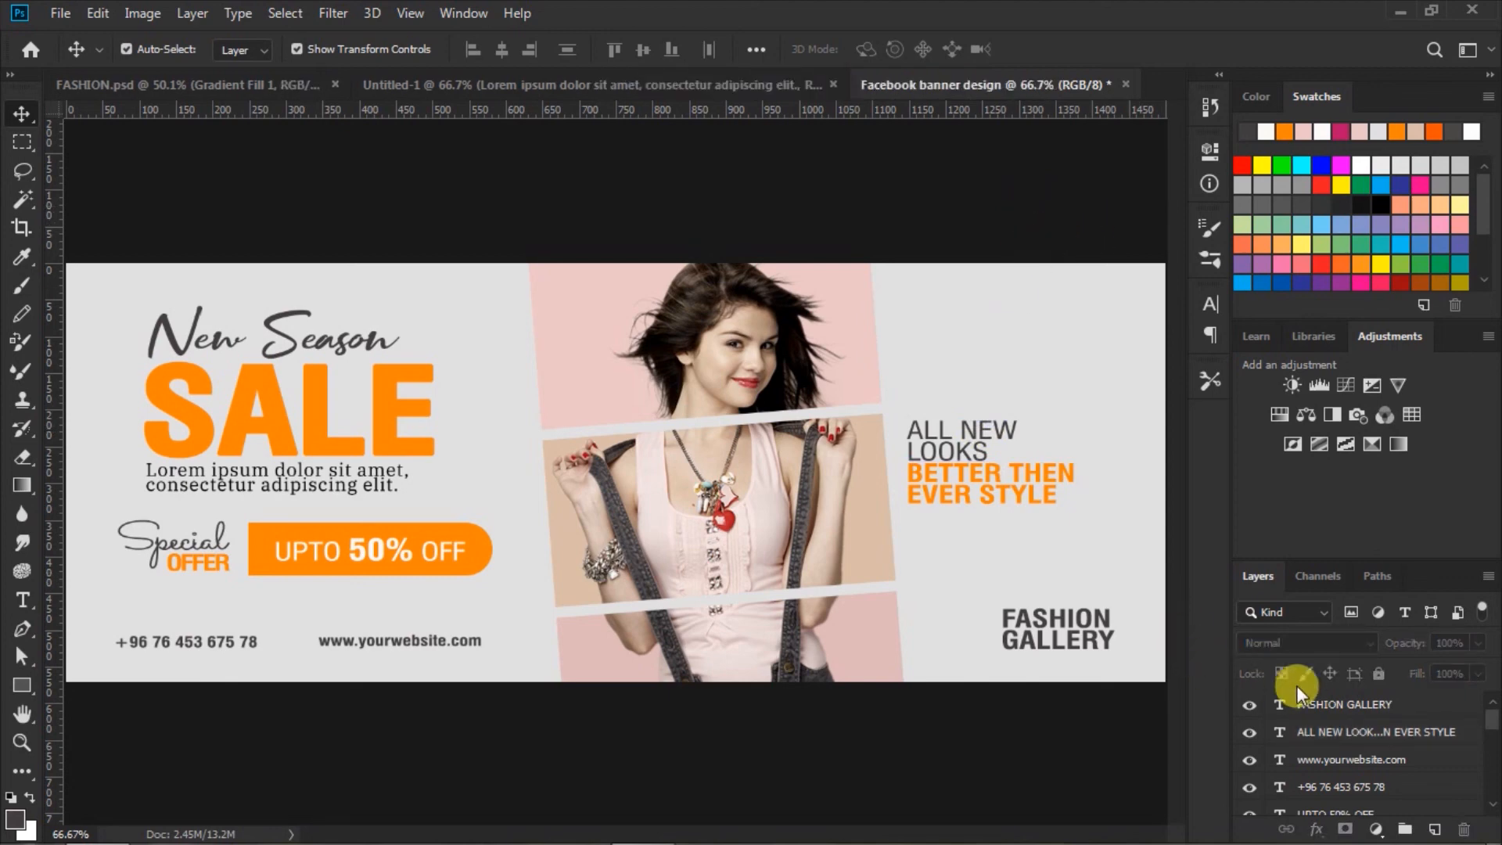
# Add a new layer above the "FASHION GALLERY" text and use dark gray #423e3f as the foreground color
pyautogui.click(1322, 708)
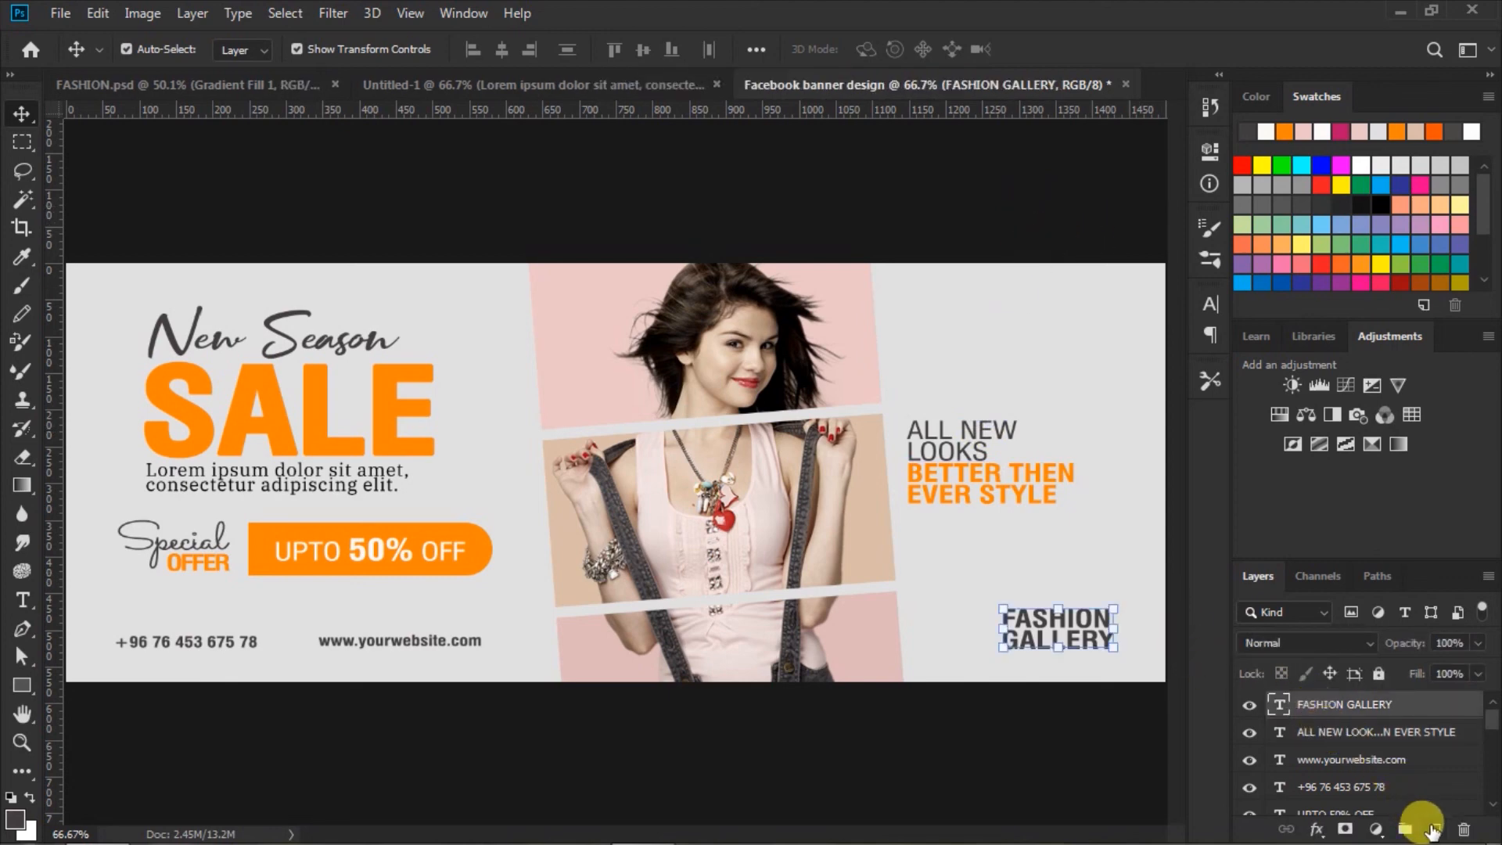
pyautogui.click(1435, 829)
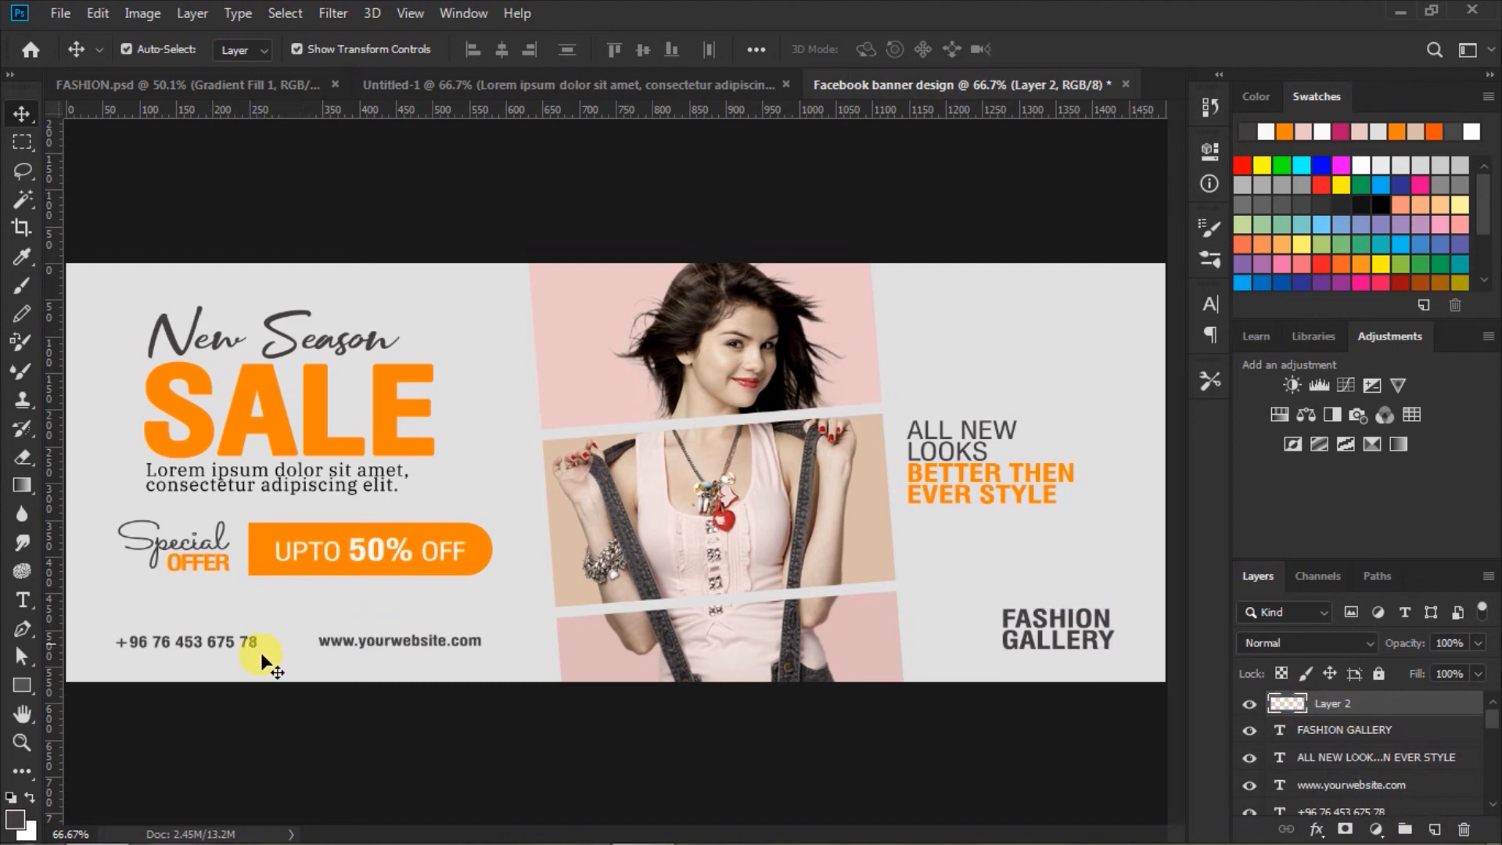
pyautogui.click(14, 818)
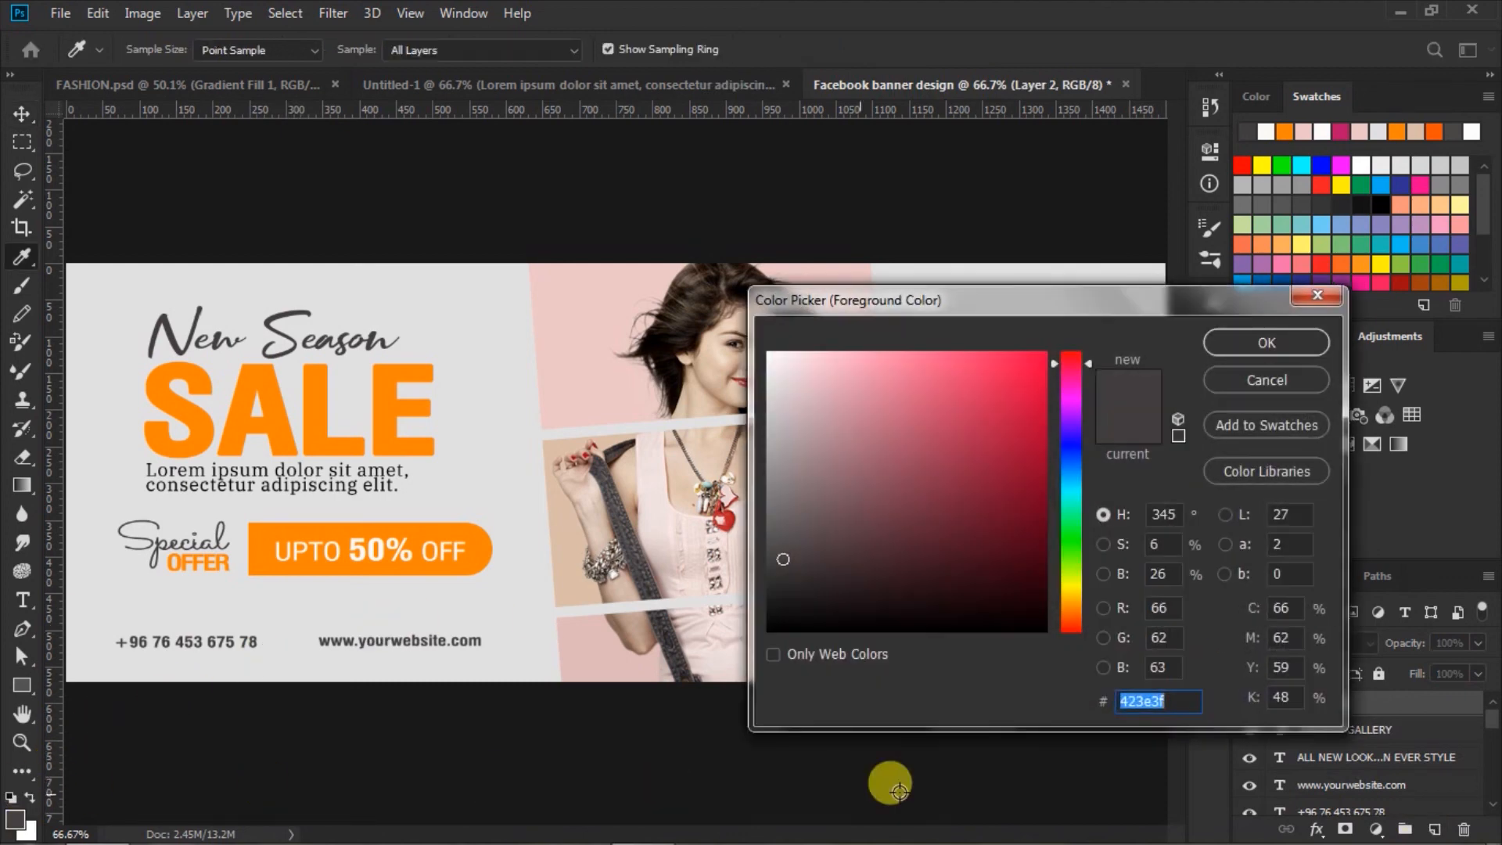
pyautogui.click(1177, 698)
pyautogui.moveTo(1179, 696); pyautogui.dragTo(898, 710)
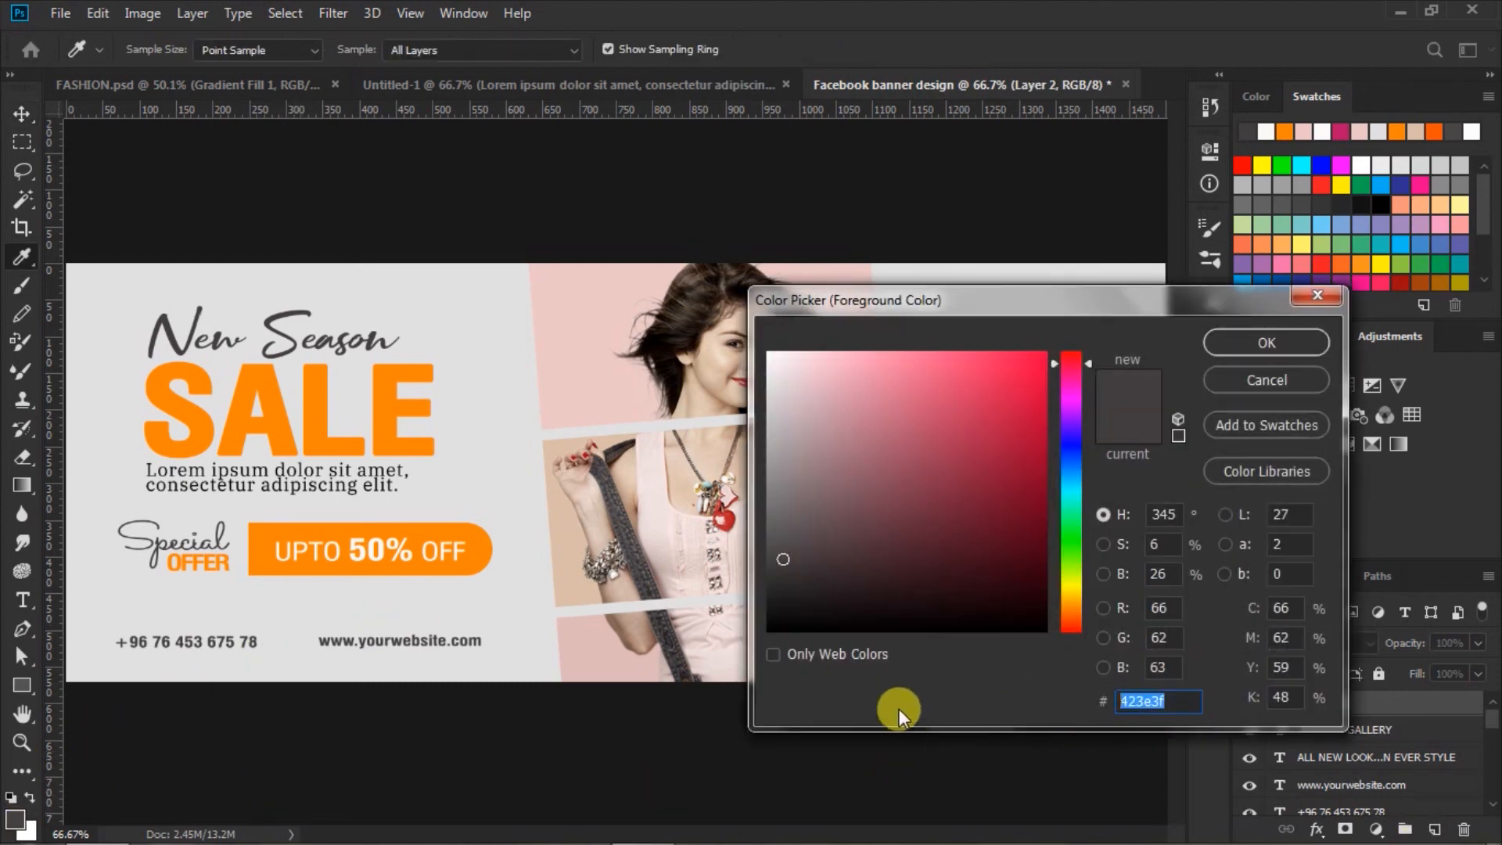
pyautogui.click(1265, 338)
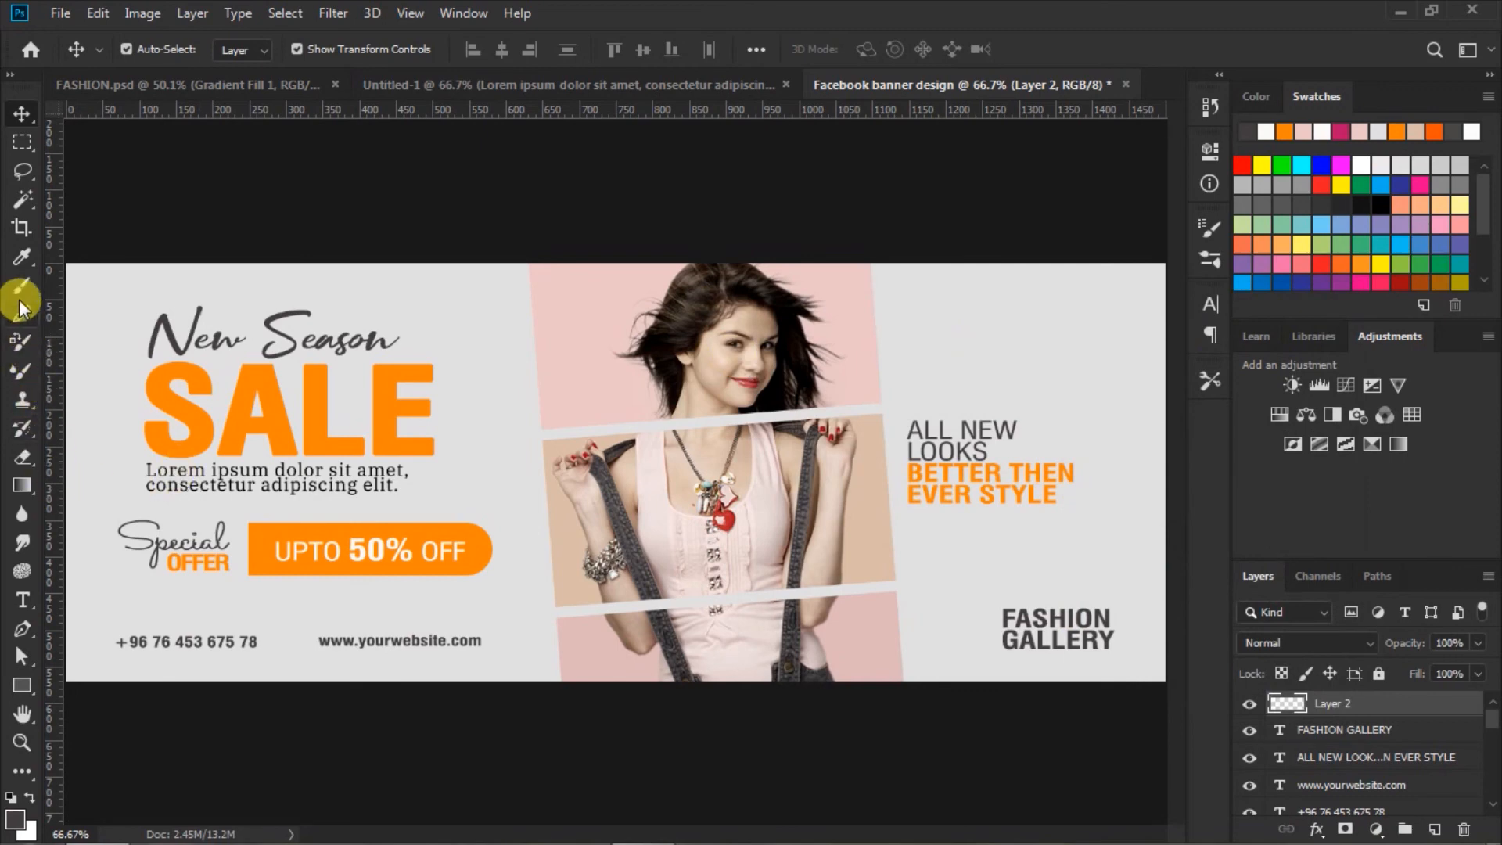
# Set up the Brush tool with a 10 px round tip, 100% hardness and 124% spacing
pyautogui.click(19, 289)
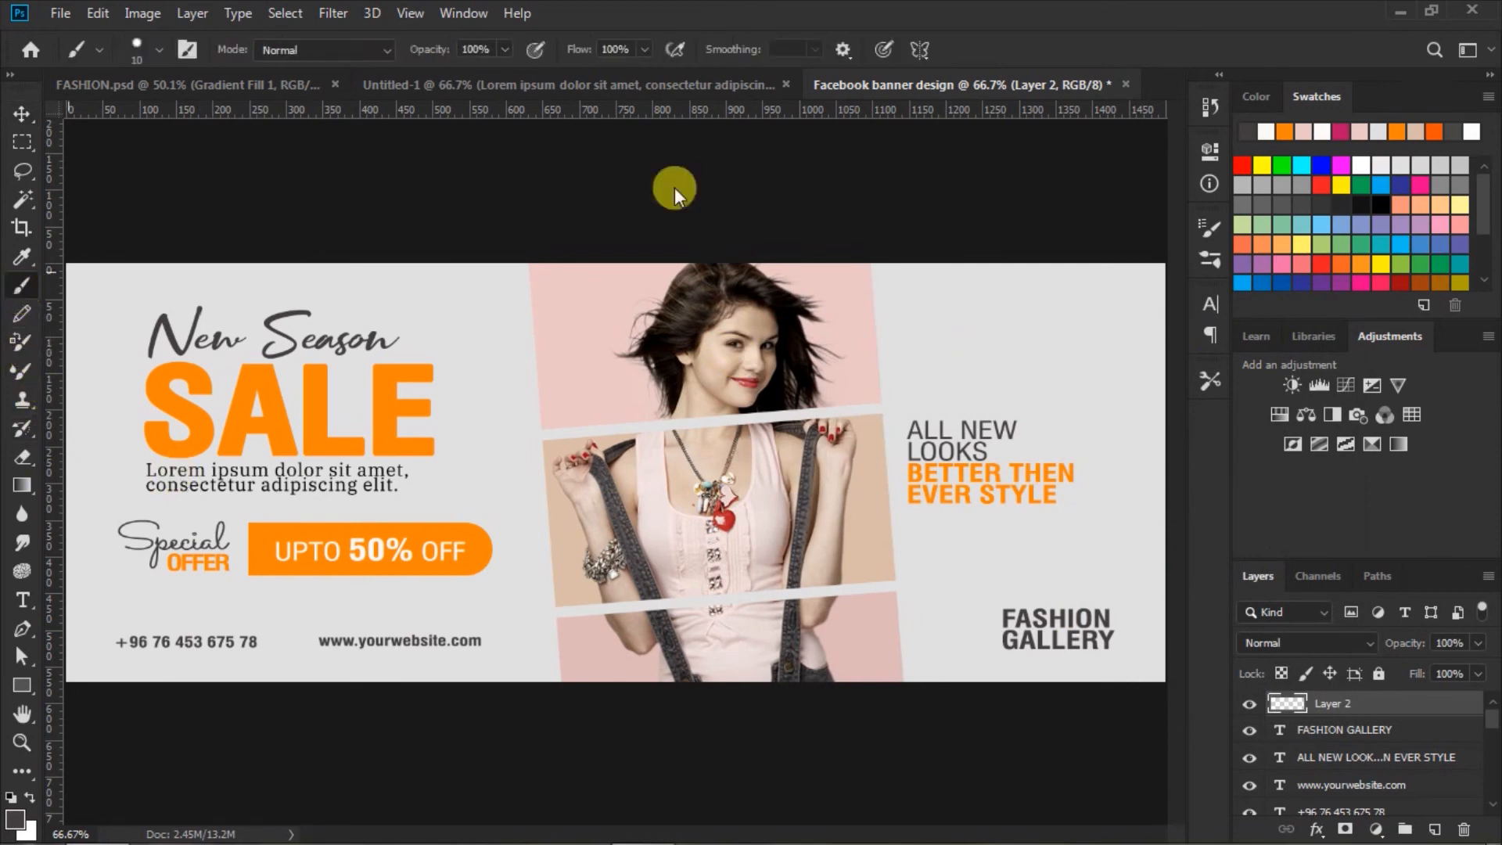
pyautogui.click(1203, 258)
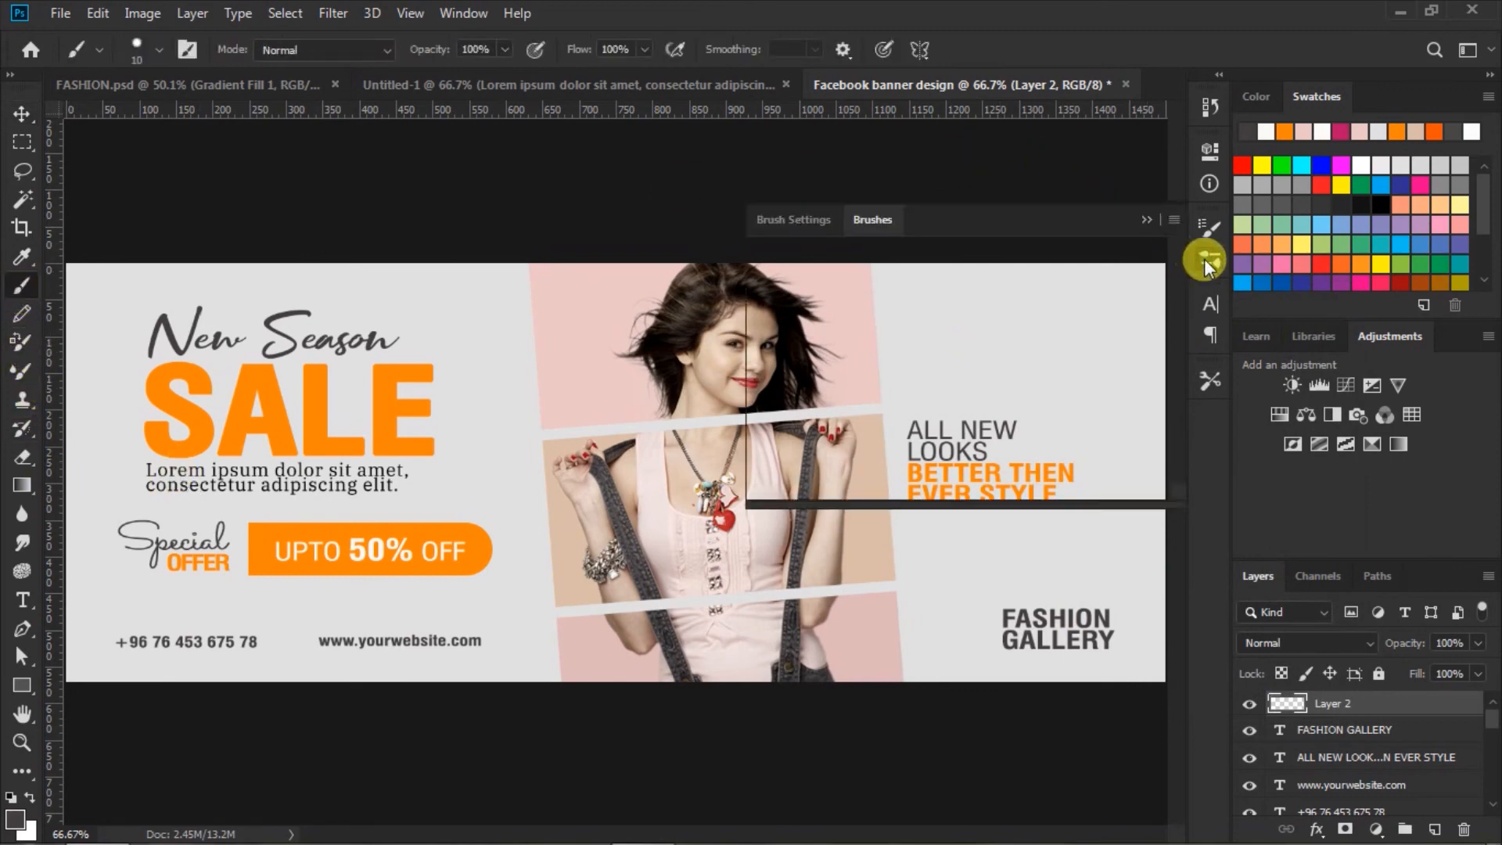
pyautogui.click(804, 217)
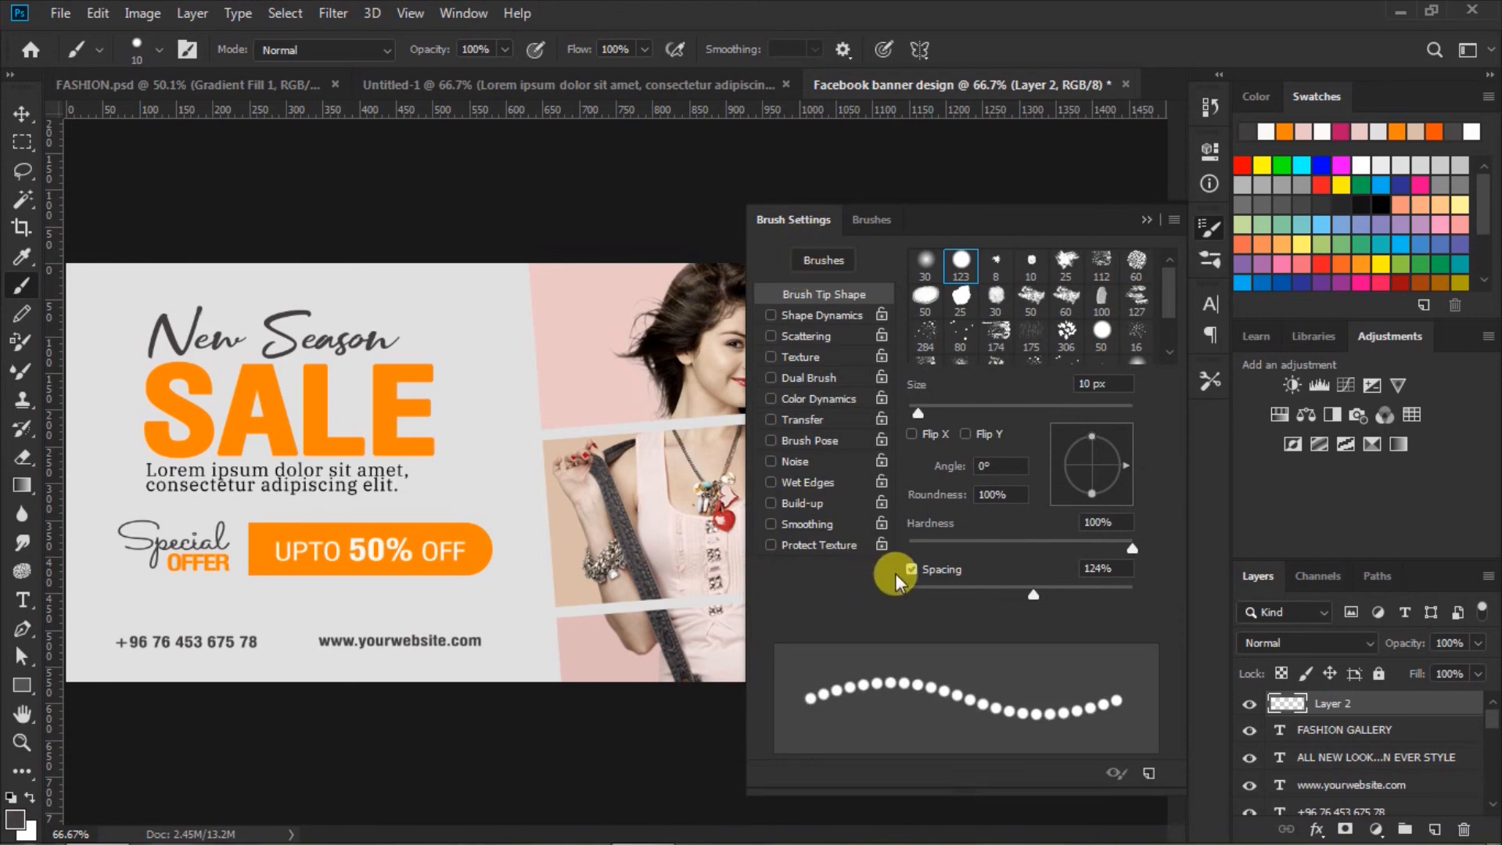
pyautogui.click(1102, 566)
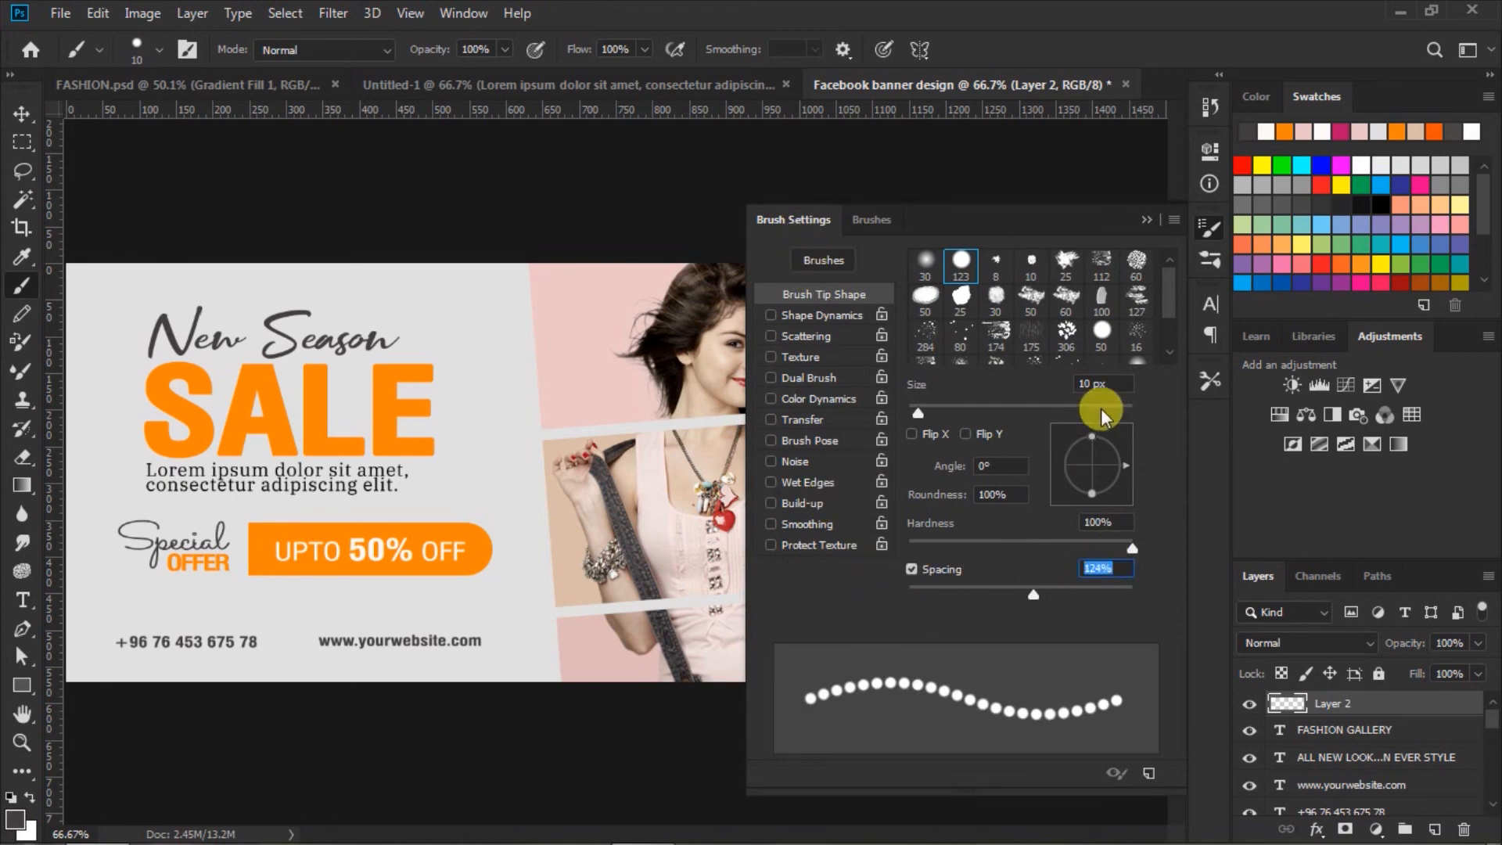
pyautogui.click(1145, 219)
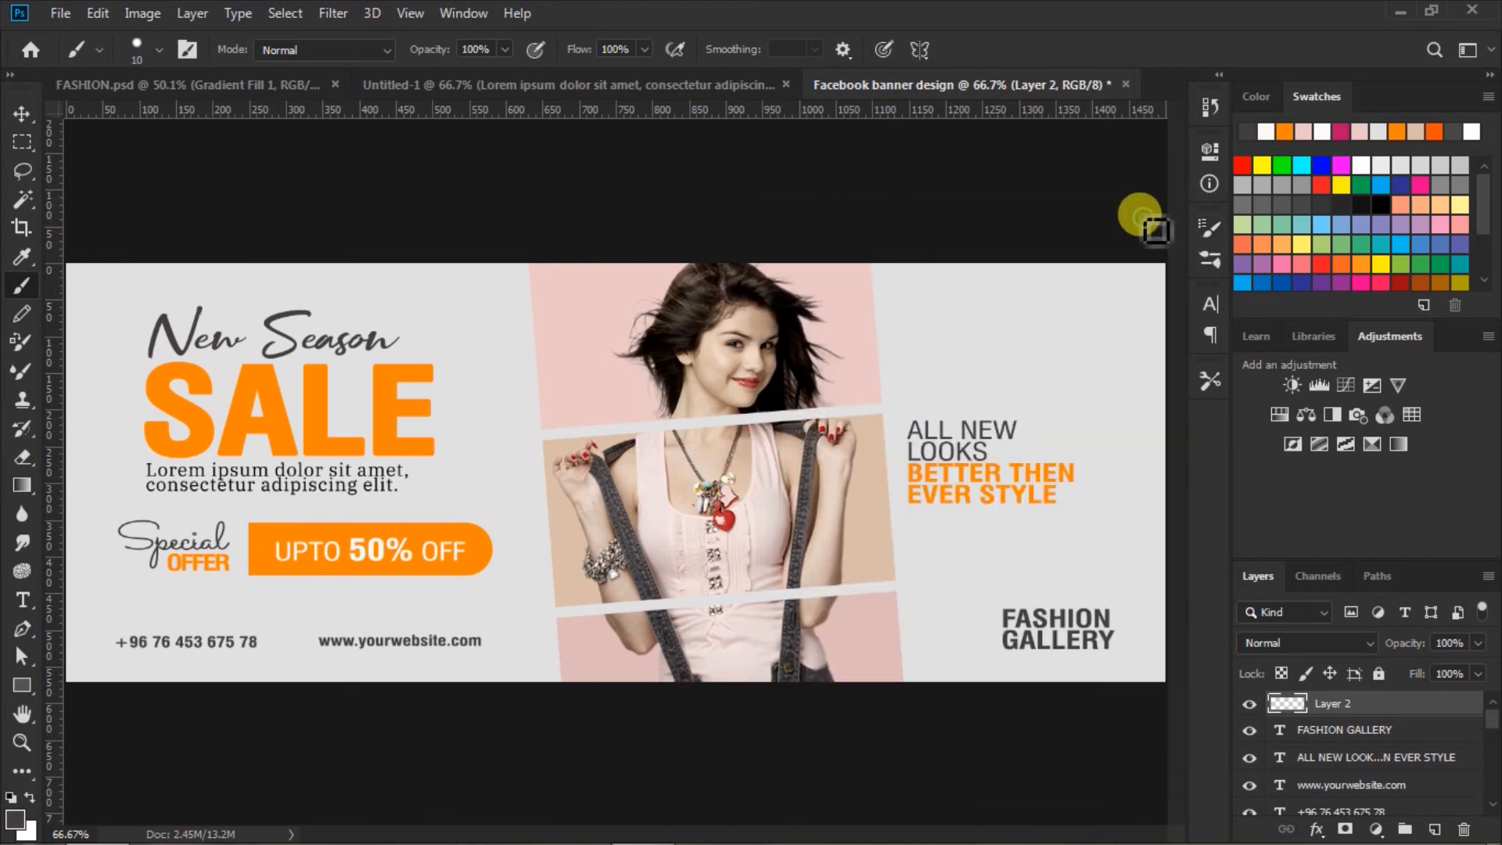
# Paint a straight horizontal row of dots about 165 px long in the banner's upper right area
pyautogui.click(935, 304)
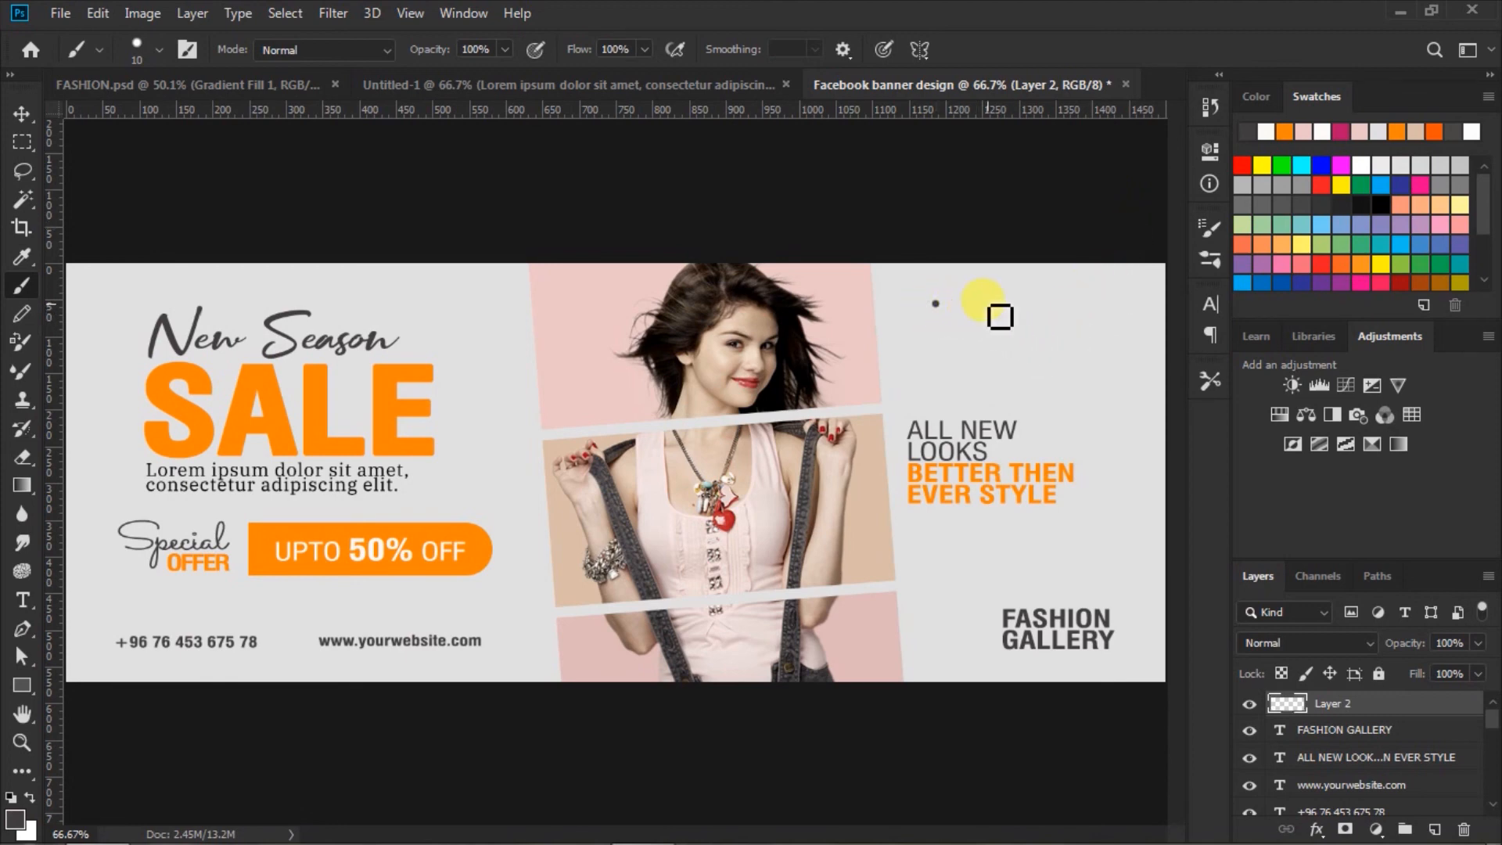
pyautogui.keyDown('shift'); pyautogui.click(1056, 303); pyautogui.keyUp('shift')
pyautogui.click(21, 116)
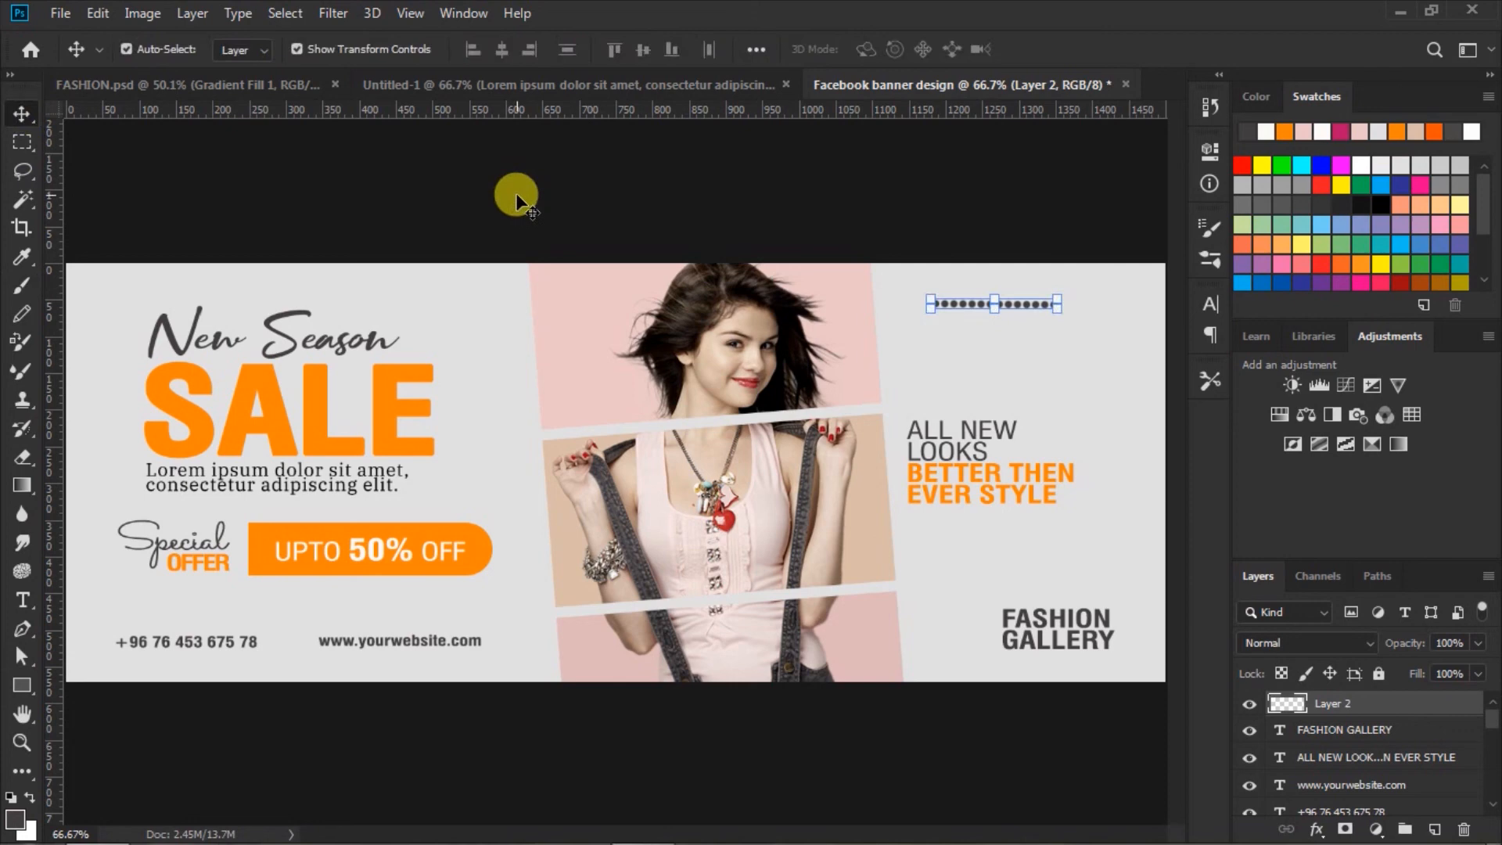
# Duplicate the dot row and nudge the copy straight down to form a second row below it
pyautogui.hotkey('ctrl', 'j')
pyautogui.press('Down')
pyautogui.press('Down')
pyautogui.press('Down')
pyautogui.press('Down')
pyautogui.press('Down')
pyautogui.press('Down')
pyautogui.press('Down')
pyautogui.press('Down')
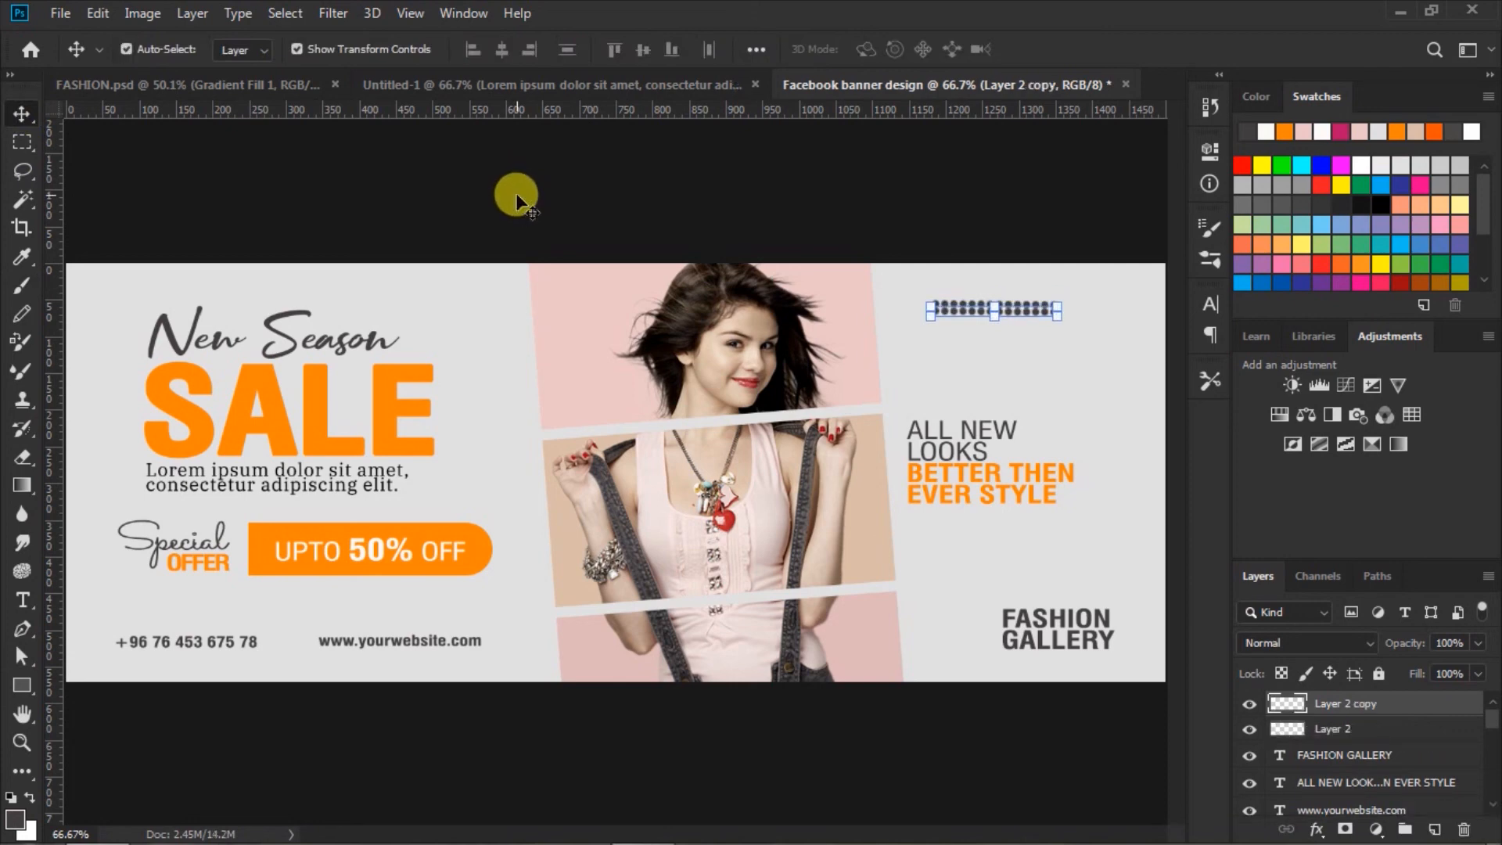
# Duplicate the second dot row and nudge the copy down to form a third row
pyautogui.hotkey('ctrl', 'j')
pyautogui.press('Down')
pyautogui.press('Down')
pyautogui.press('Down')
pyautogui.press('Down')
pyautogui.press('Down')
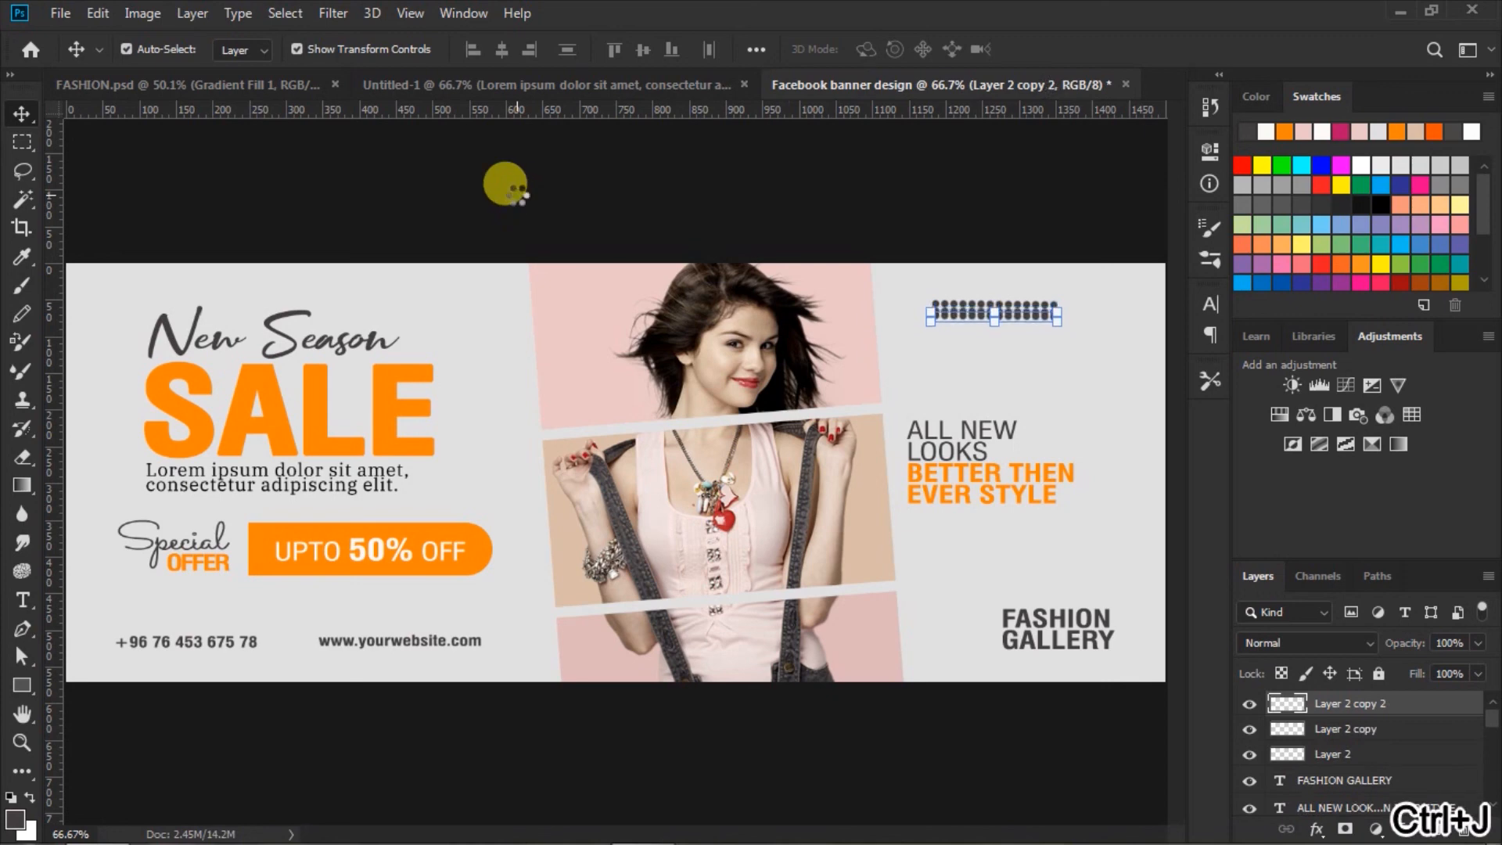
pyautogui.press('Down')
# Duplicate the third dot row and nudge the copy down to form a fourth row
pyautogui.hotkey('ctrl', 'j')
pyautogui.press('Down')
pyautogui.press('Down')
pyautogui.press('Down')
pyautogui.press('Down')
pyautogui.press('Down')
pyautogui.press('Down')
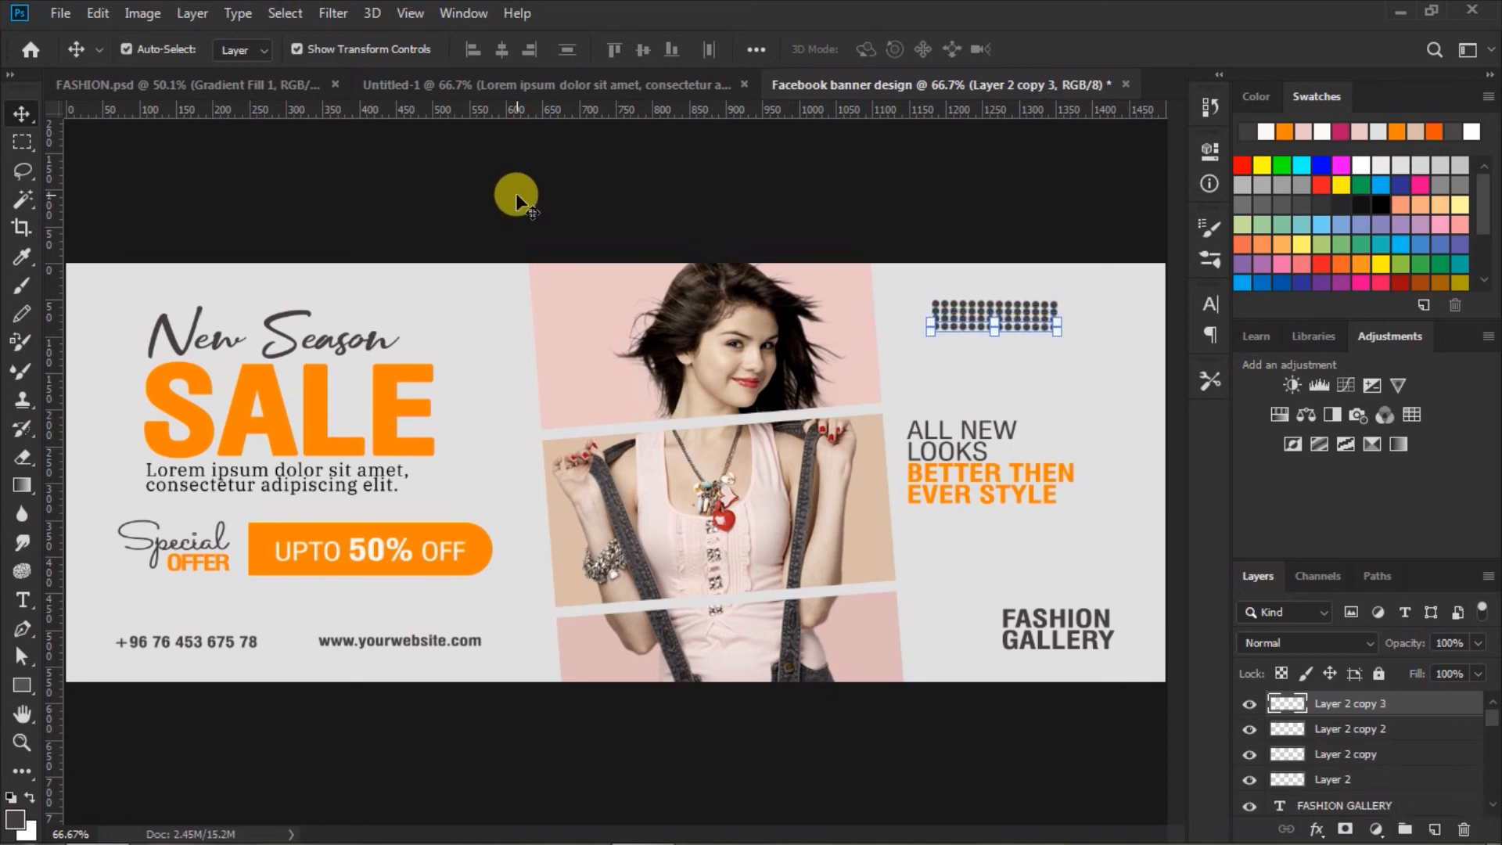
# Duplicate the fourth dot row and nudge the copy down to form a fifth row
pyautogui.hotkey('ctrl', 'j')
pyautogui.press('Down')
pyautogui.press('Down')
pyautogui.press('Down')
pyautogui.press('Down')
pyautogui.press('Down')
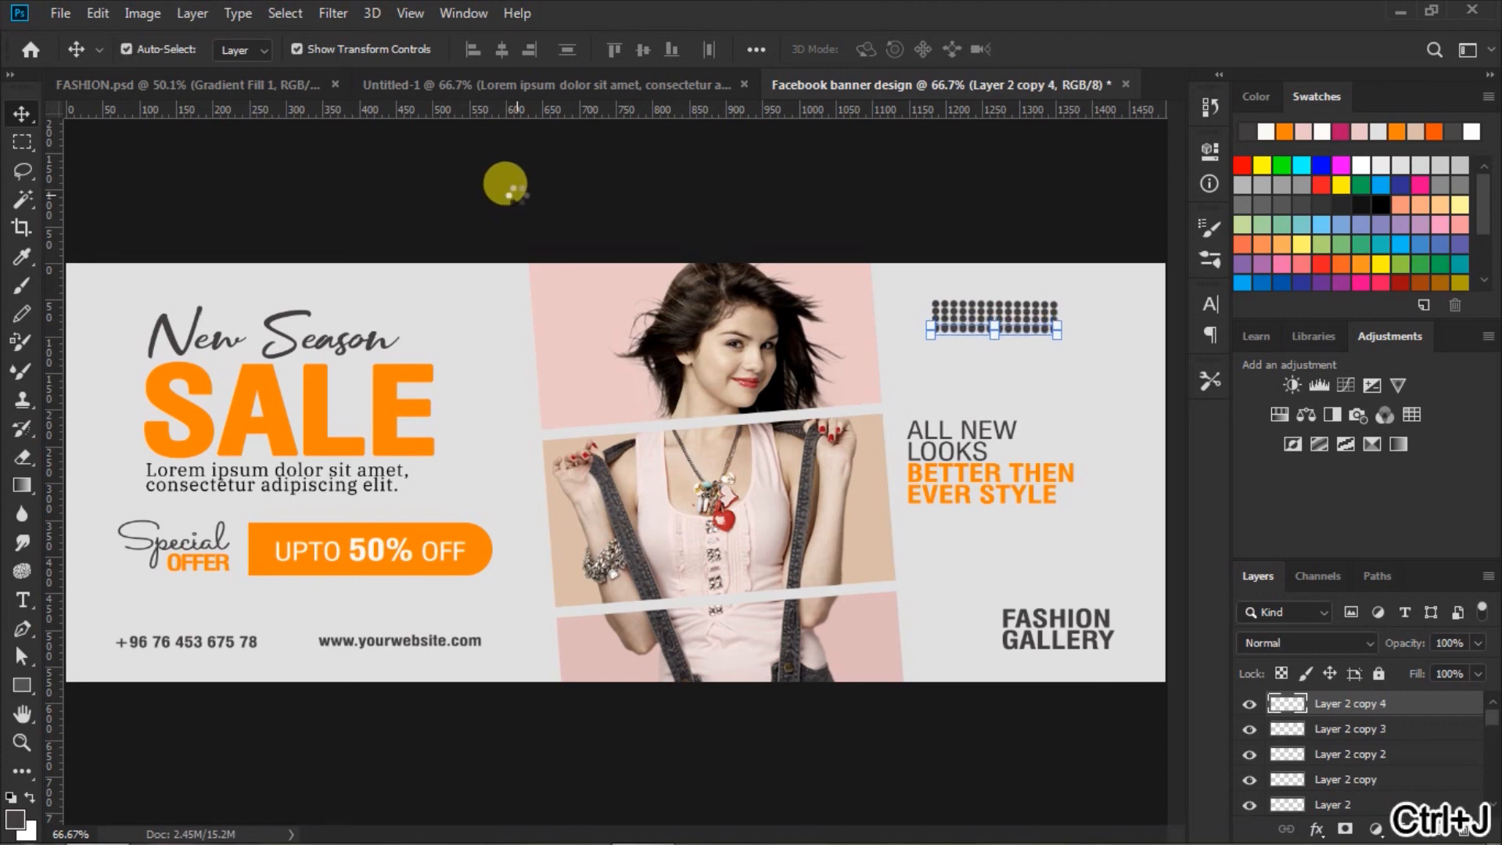
pyautogui.press('Down')
pyautogui.press('Down')
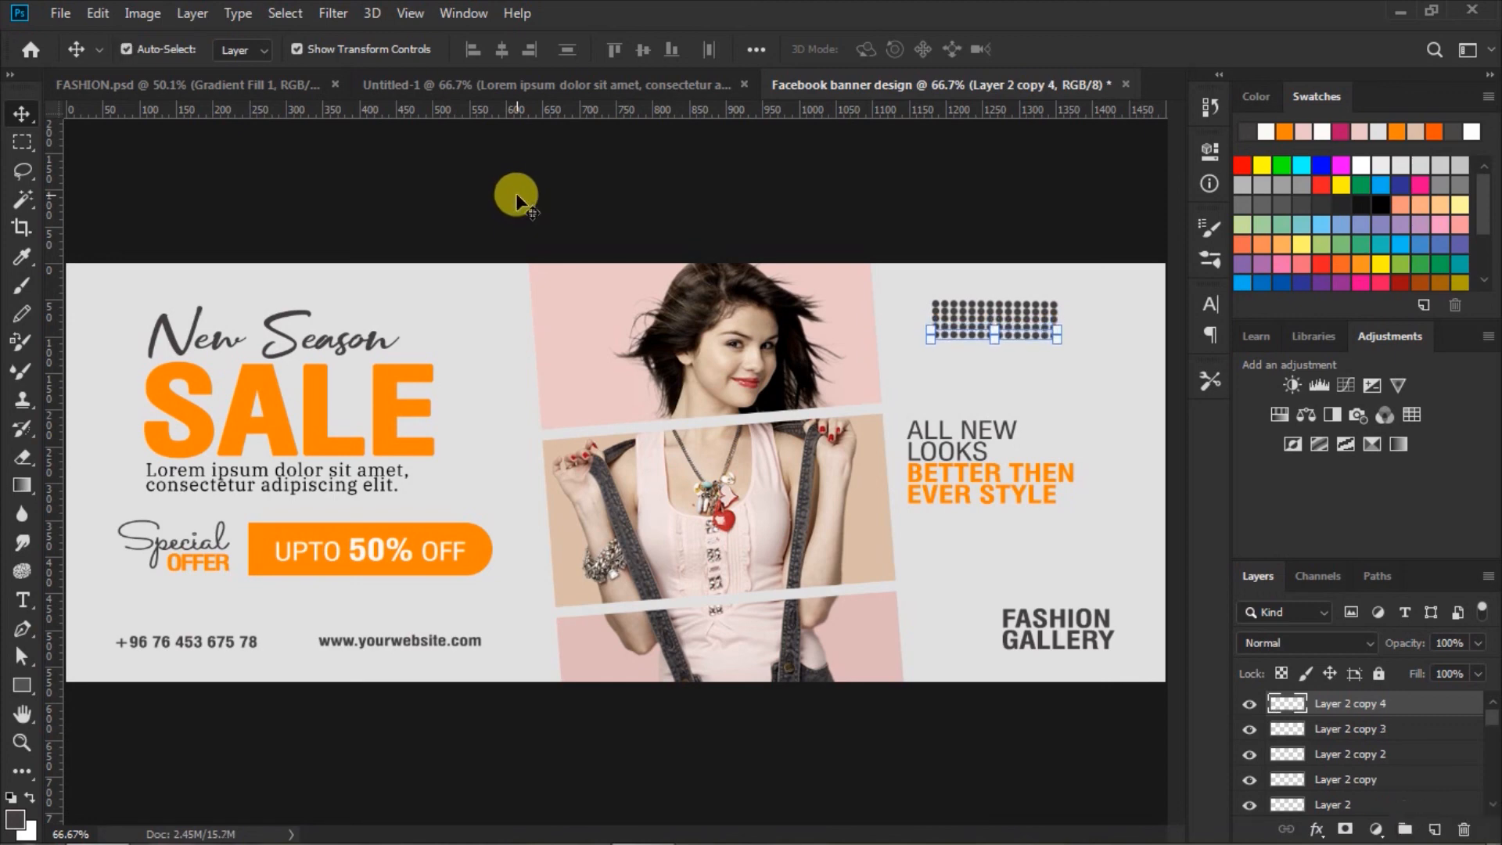
# Duplicate the fifth dot row and nudge the copy down to form a sixth row, leaving it deselected
pyautogui.hotkey('ctrl', 'j')
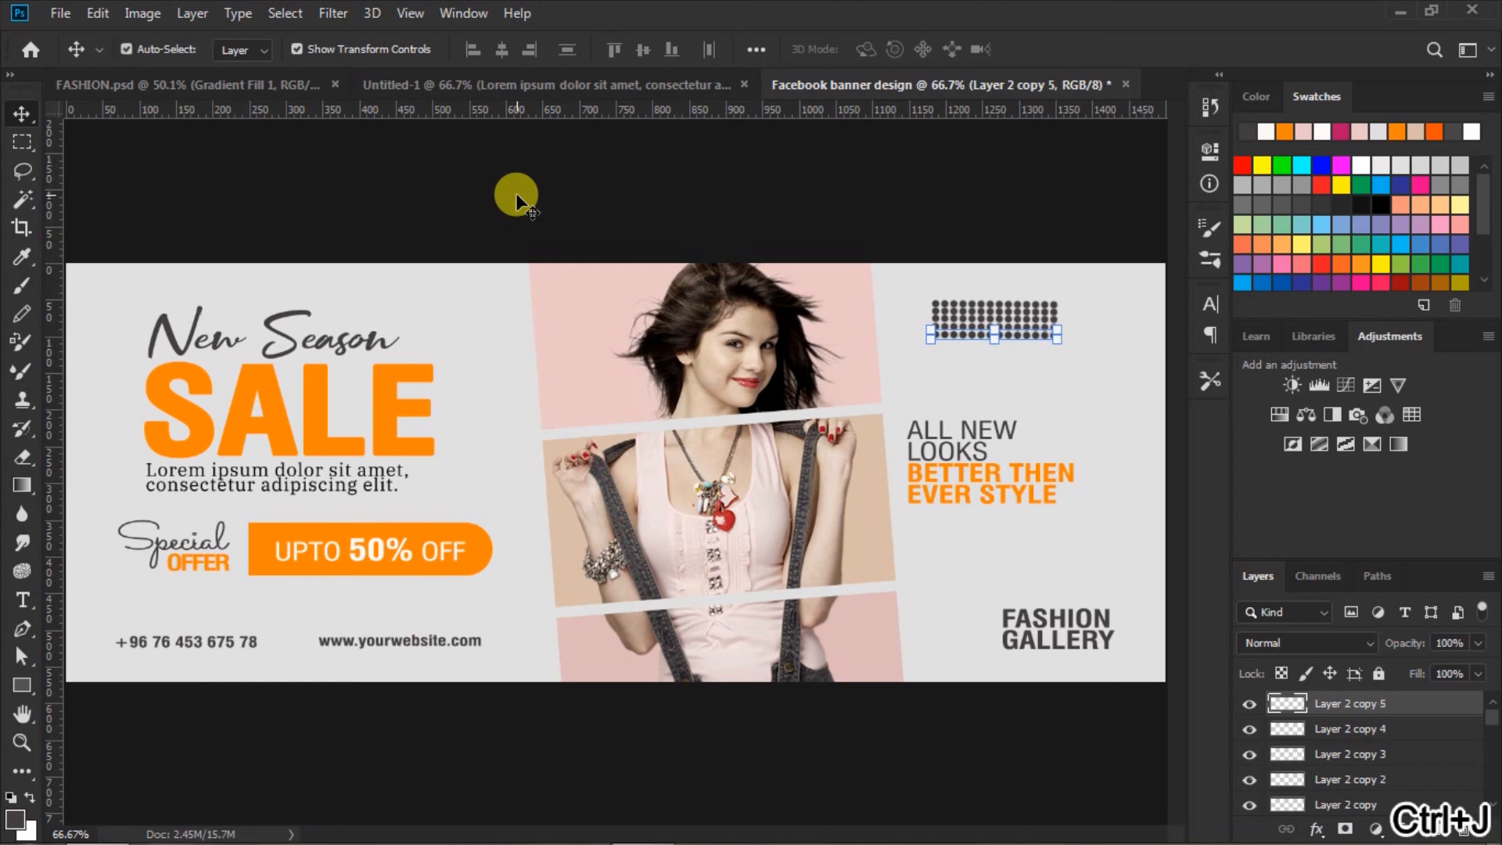
pyautogui.press('Down')
pyautogui.press('Down')
pyautogui.press('Down')
pyautogui.press('Down')
pyautogui.press('Down')
pyautogui.press('Down')
pyautogui.press('Down')
pyautogui.press('Down')
pyautogui.press('Down')
pyautogui.press('Down')
pyautogui.press('Down')
pyautogui.press('Down')
pyautogui.press('Down')
pyautogui.press('Down')
pyautogui.press('Down')
pyautogui.press('Down')
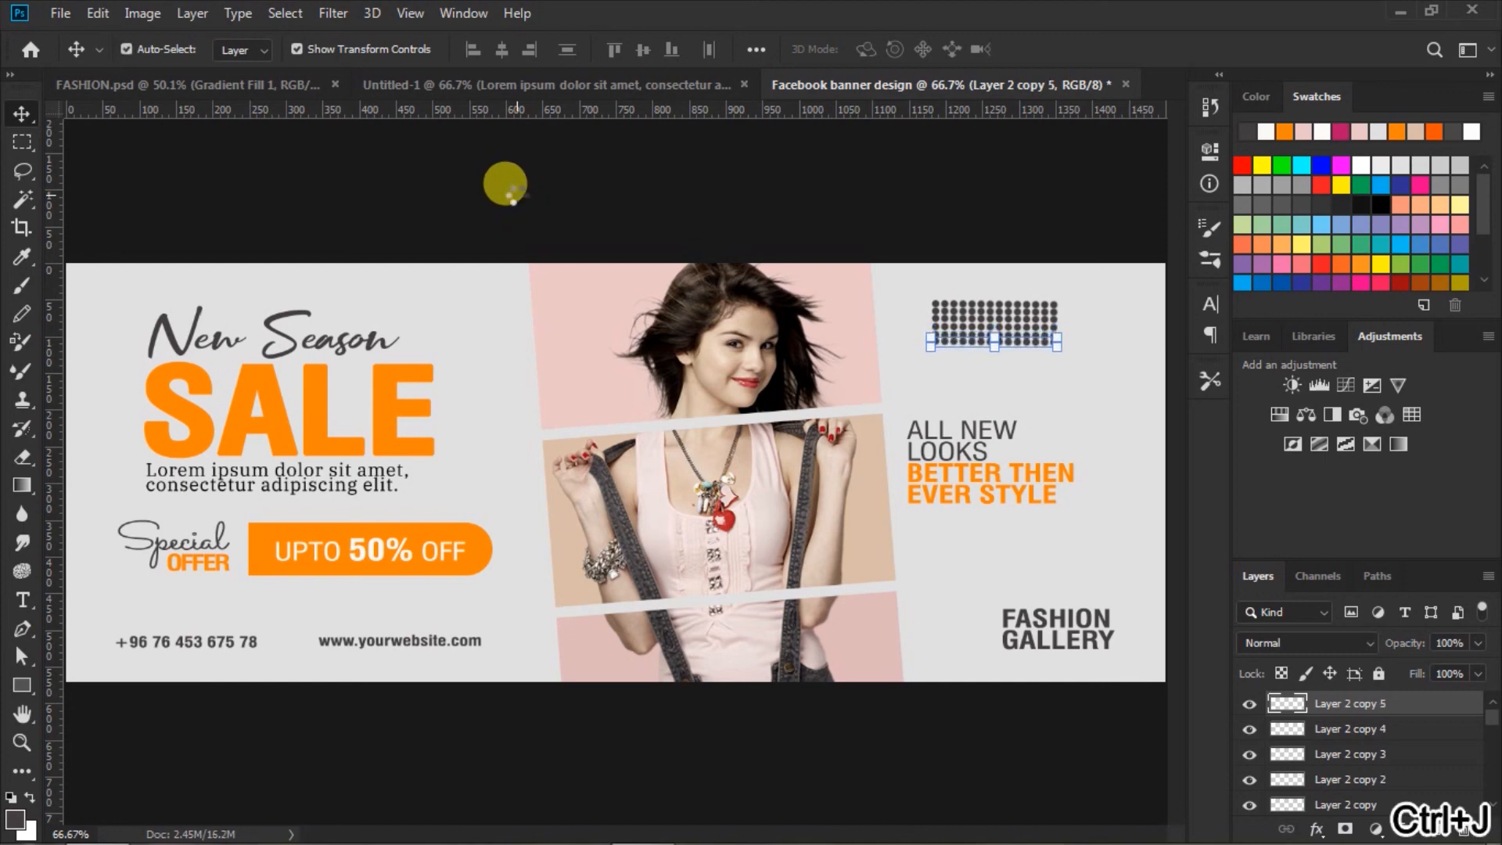
pyautogui.press('Down')
pyautogui.press('Down')
pyautogui.press('Down')
pyautogui.press('Down')
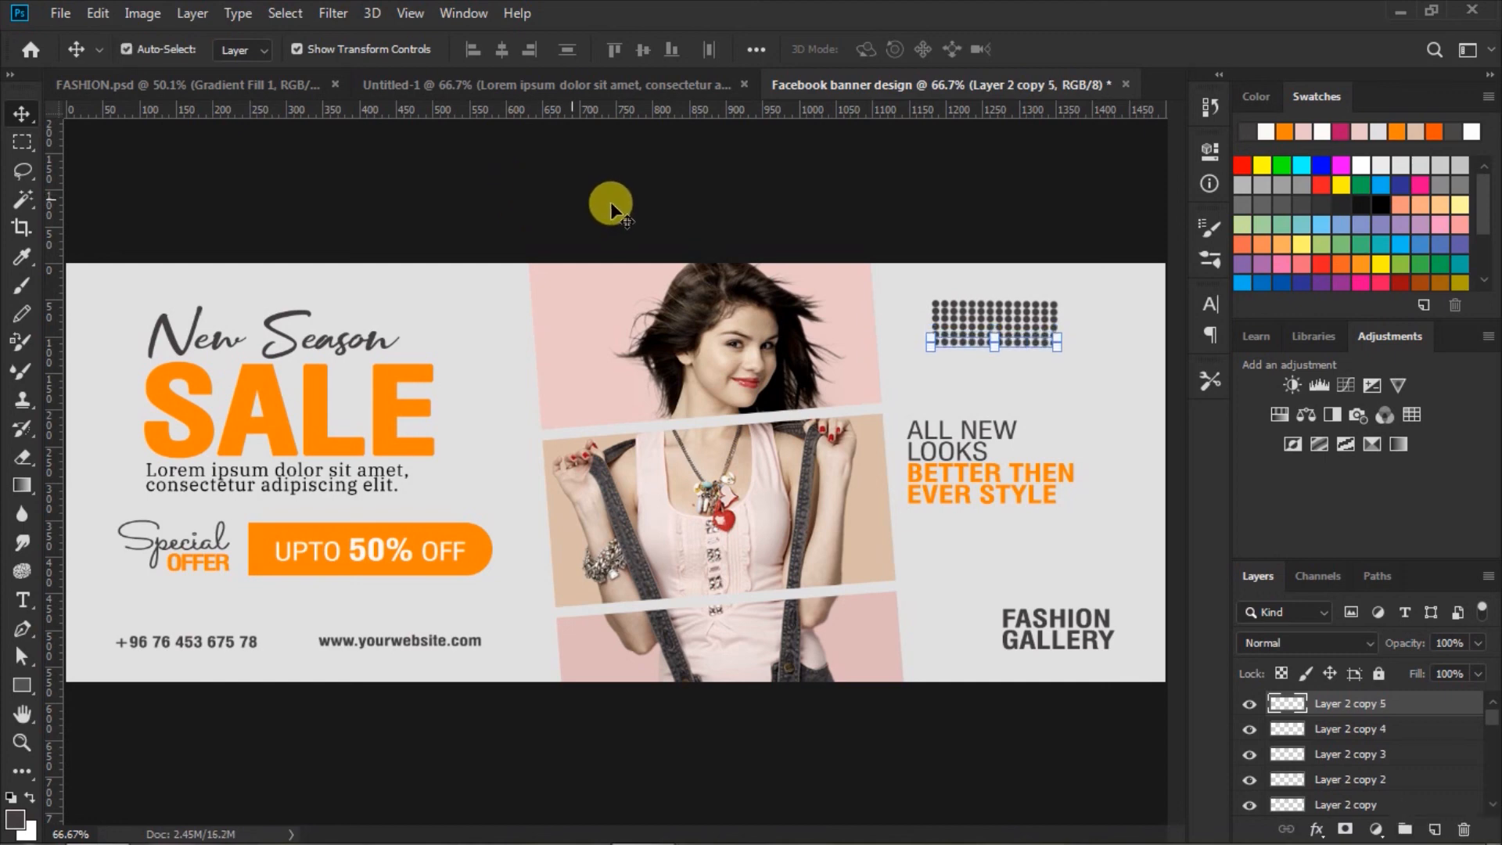
pyautogui.click(960, 192)
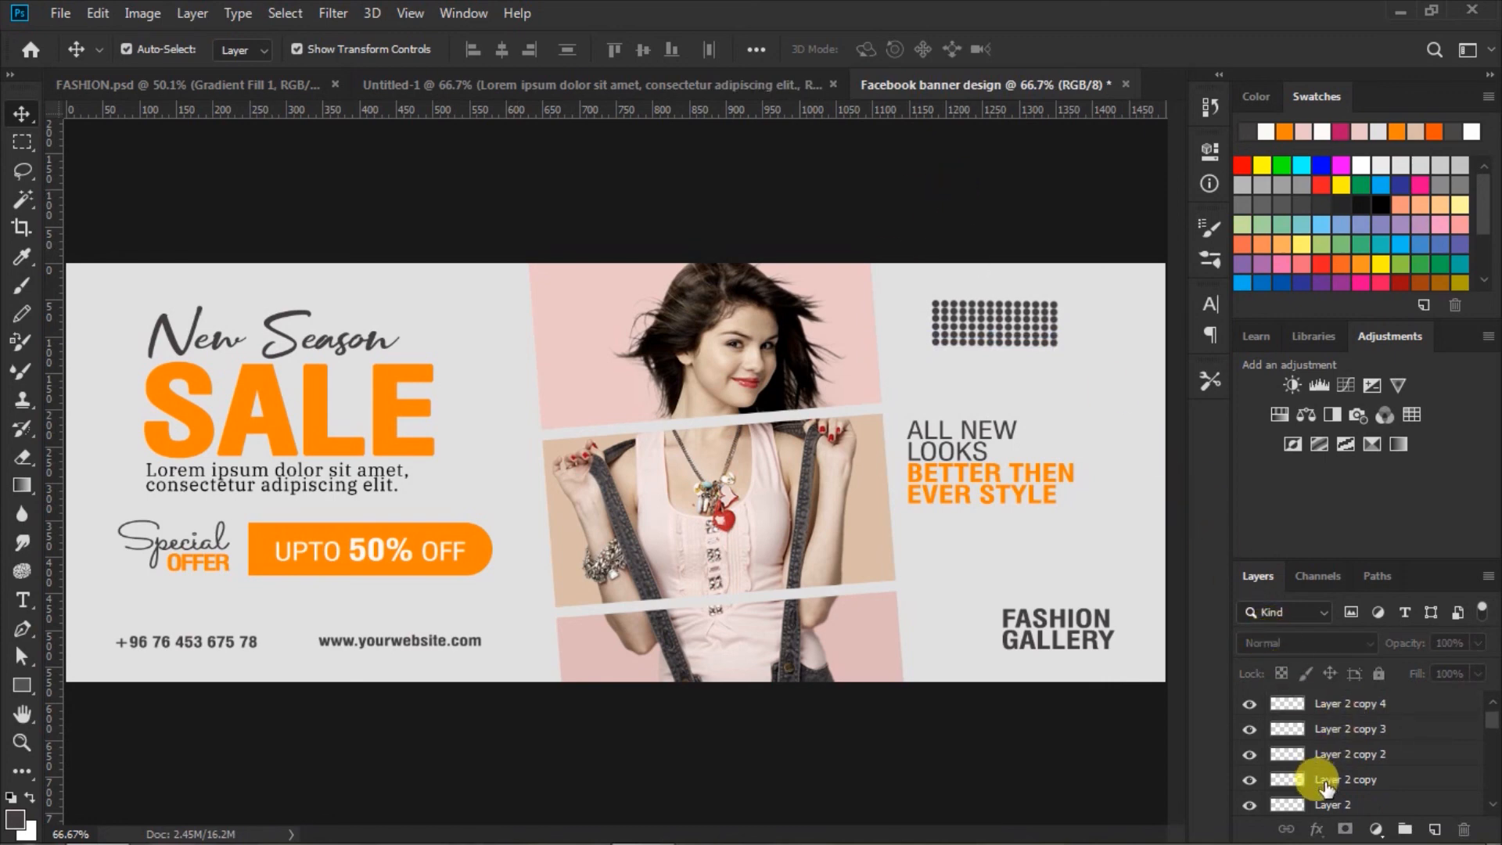
# Select all six dot row layers and move the dot grid about 30 px right above the tagline text
pyautogui.click(1326, 804)
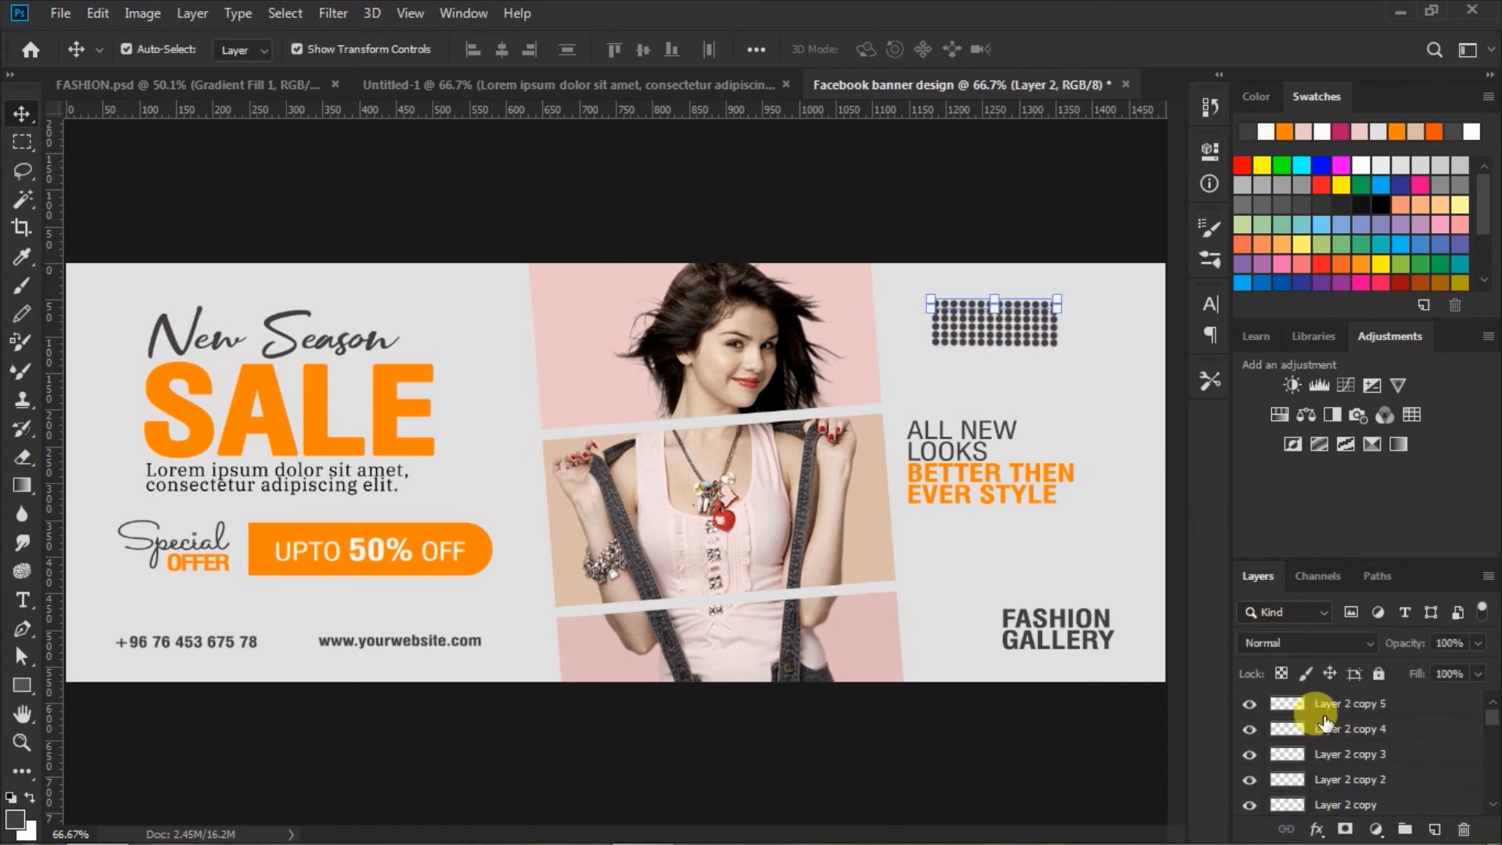
pyautogui.scroll(1, 1283, 688)
pyautogui.keyDown('shift'); pyautogui.click(1287, 701); pyautogui.keyUp('shift')
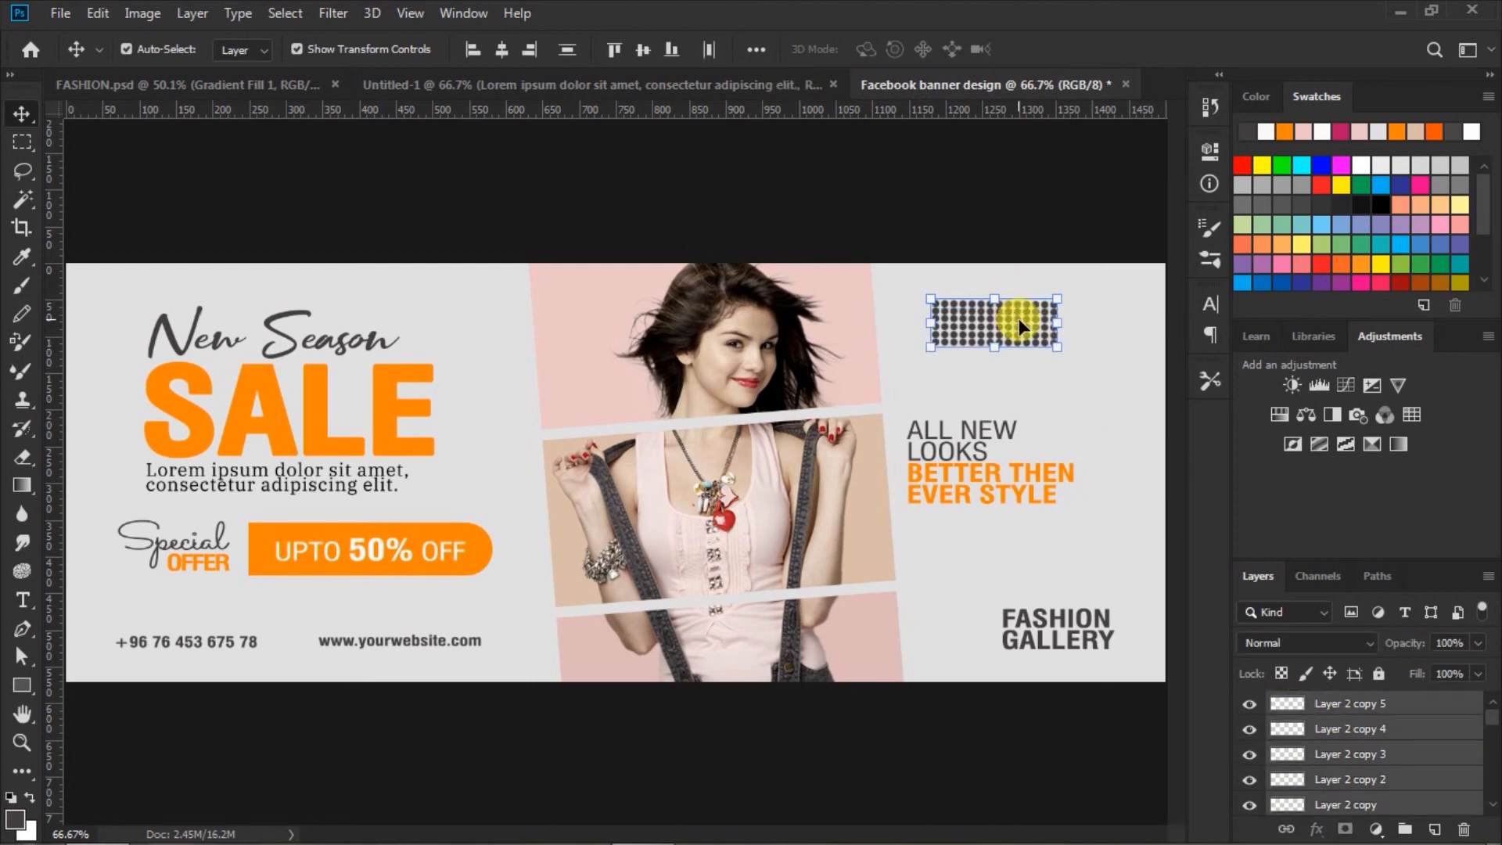
pyautogui.press('ctrl')
pyautogui.moveTo(1019, 313); pyautogui.dragTo(1045, 311)
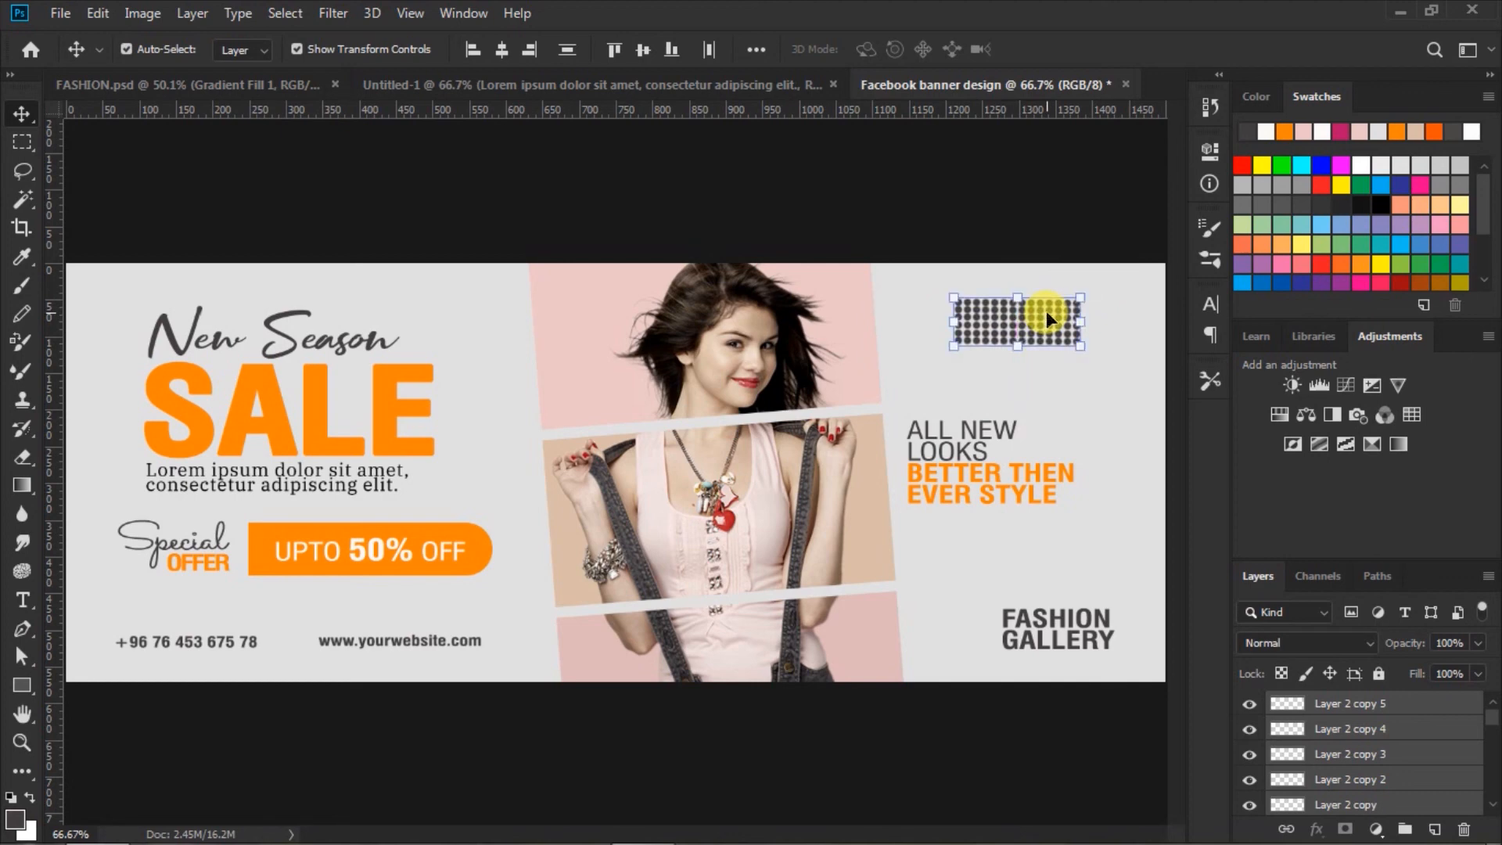
pyautogui.click(1039, 208)
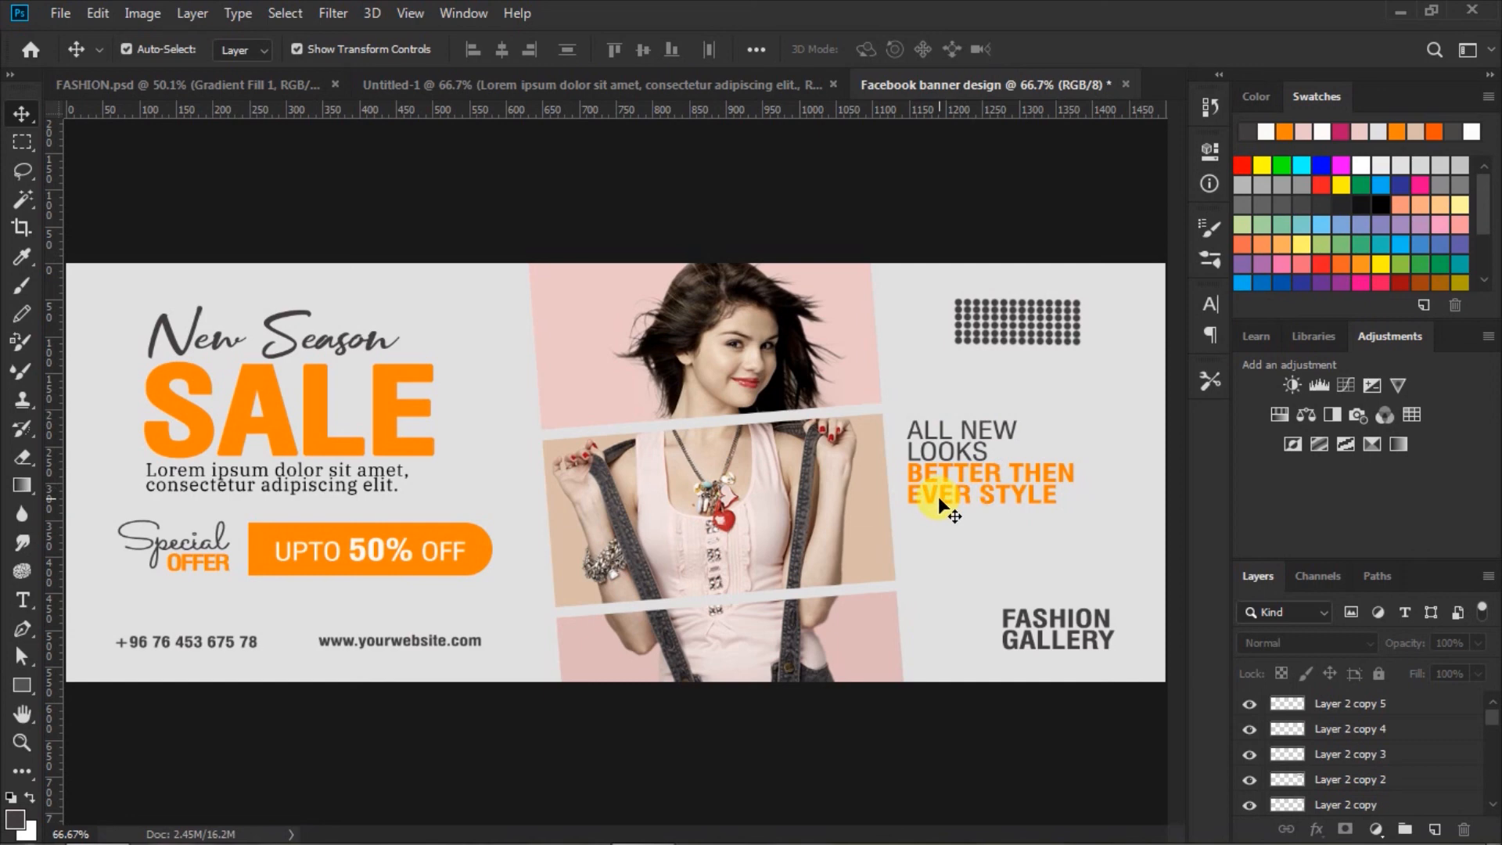
pyautogui.scroll(-2, 1034, 612)
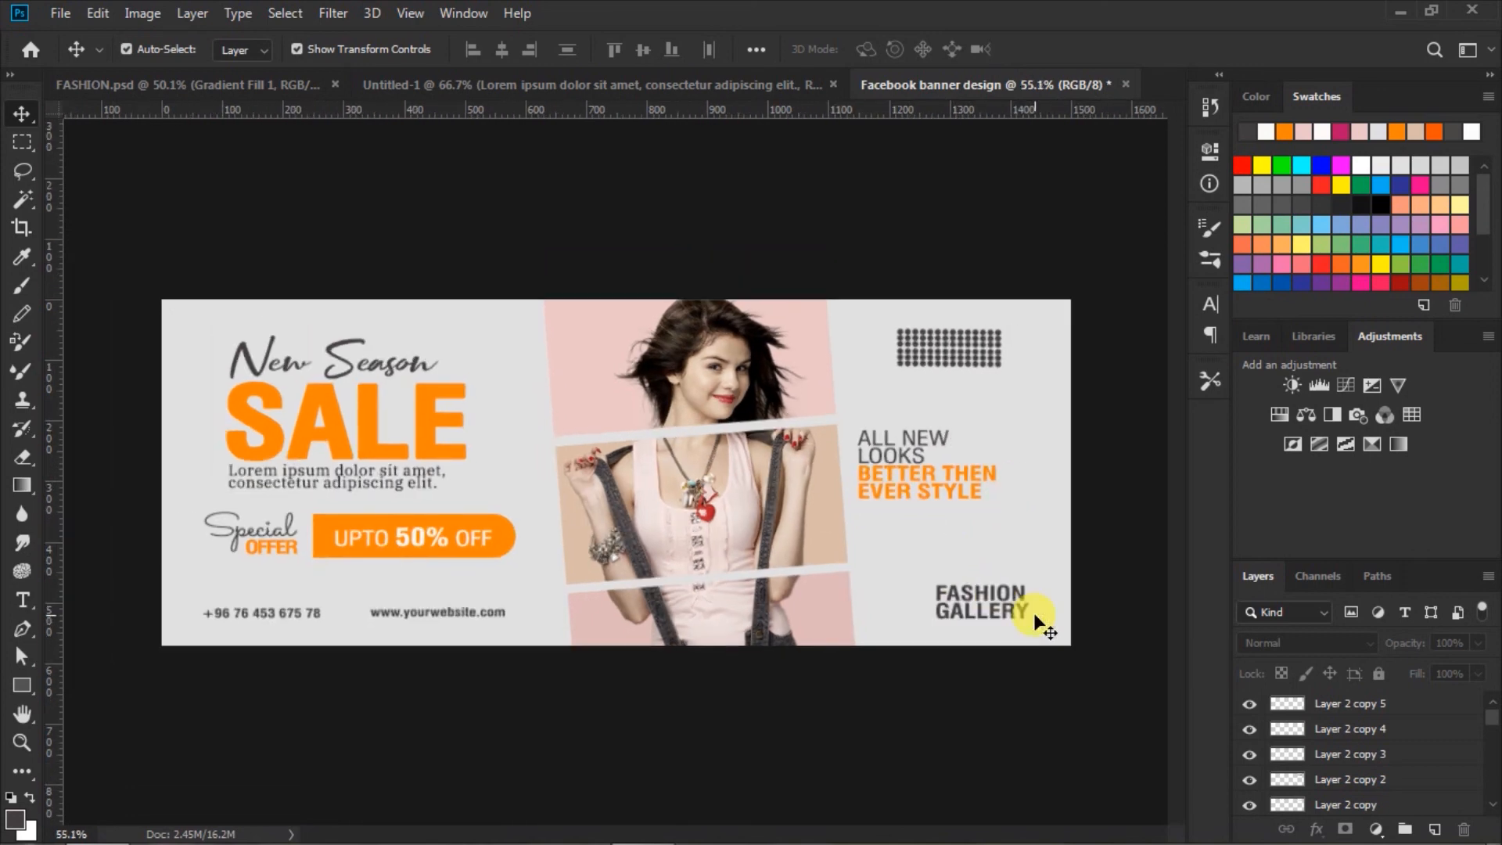
pyautogui.scroll(-1, 1034, 612)
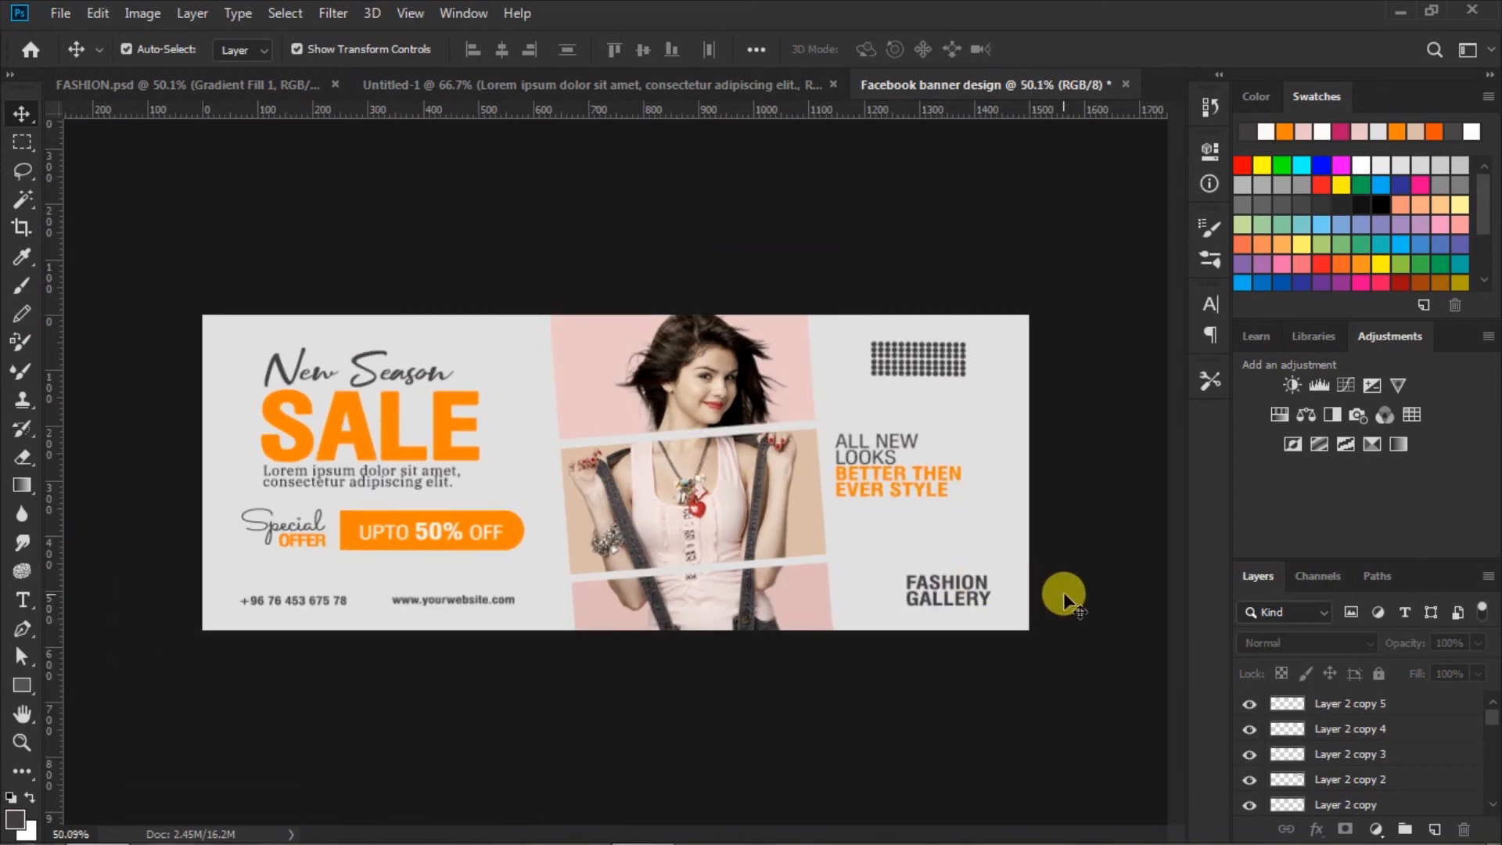
pyautogui.scroll(1, 1066, 601)
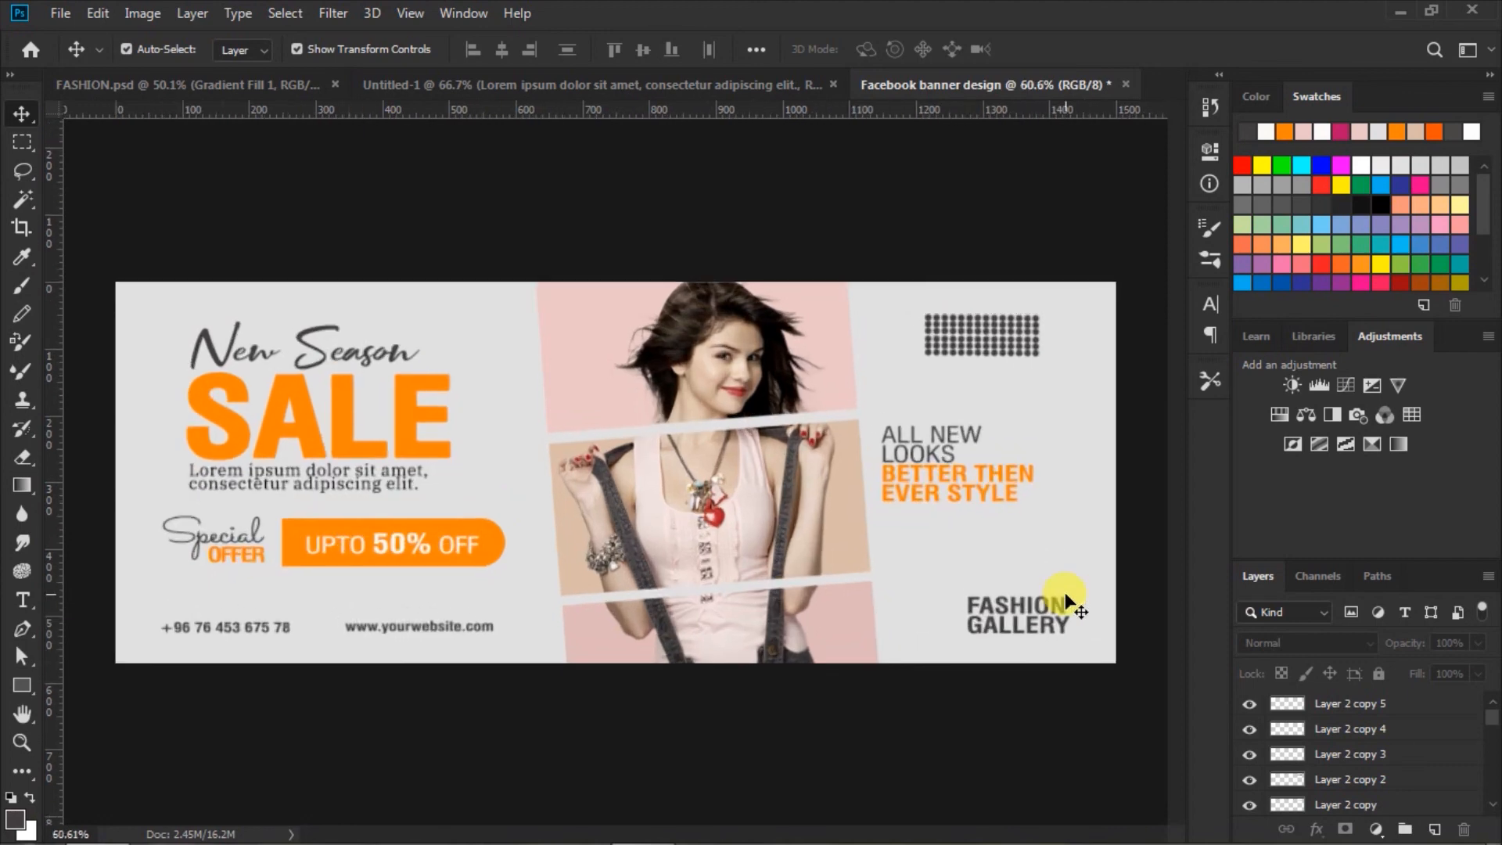